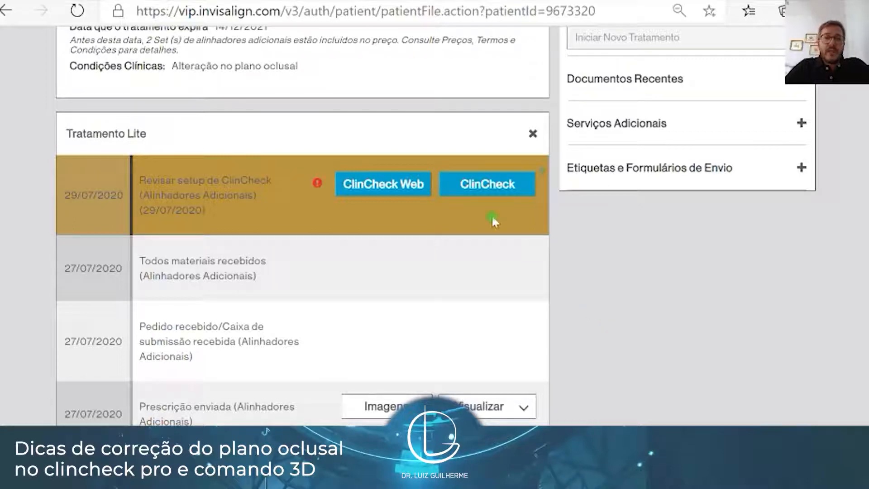
Switch from the patient file to the ClinCheck Pro window showing Plano de Tratamento 7
scroll(584, 243, up, 1)
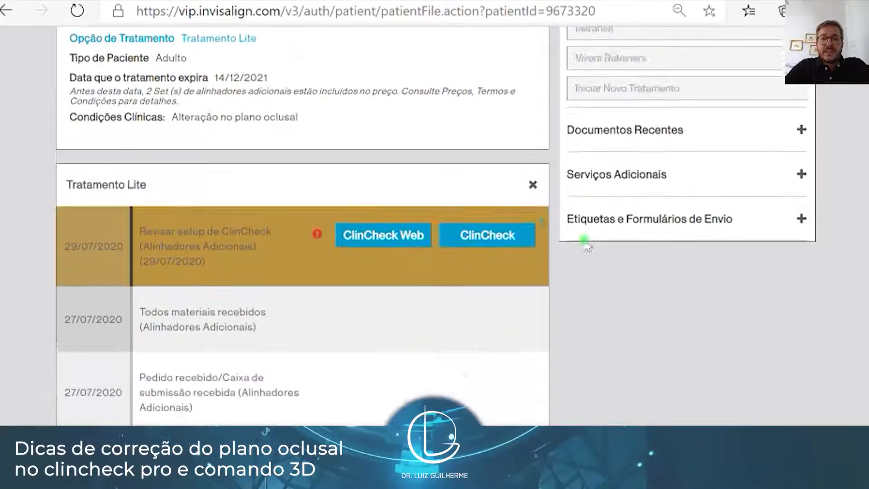
scroll(583, 239, down, 1)
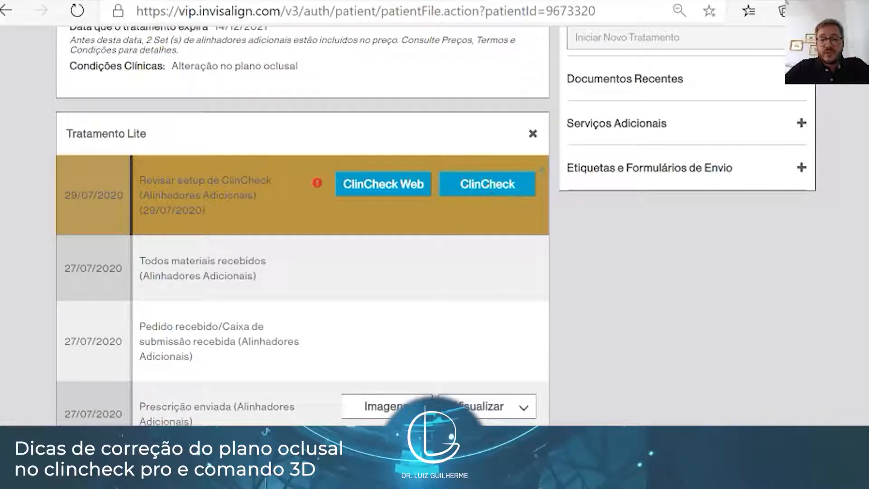
mouse_move(446, 479)
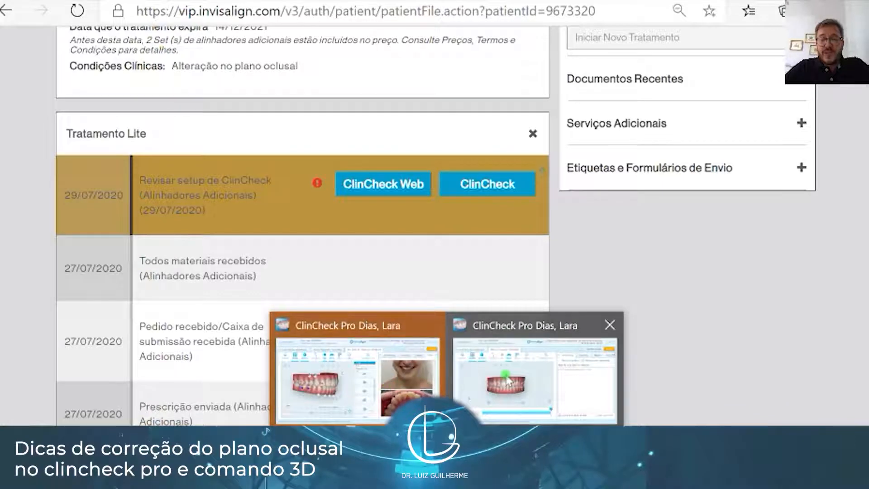
click(508, 404)
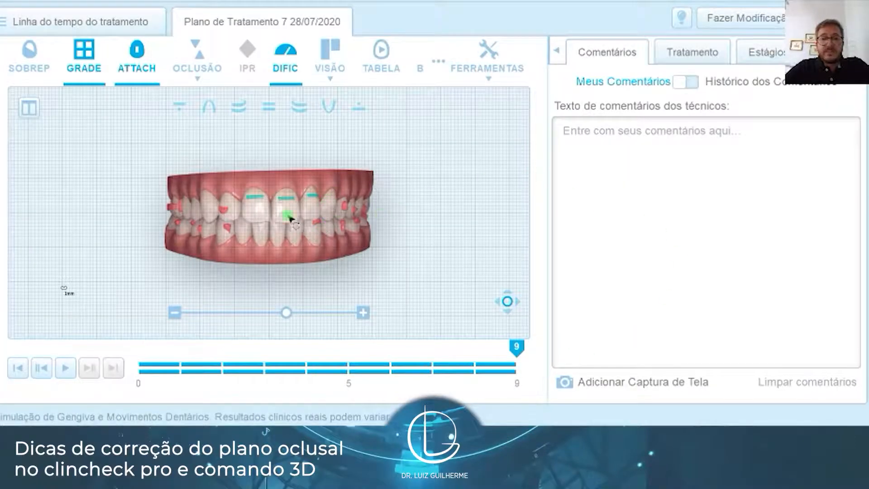
Play the tooth movement simulation with the model turned to show the patient's right side
right_drag(291, 217, 327, 217)
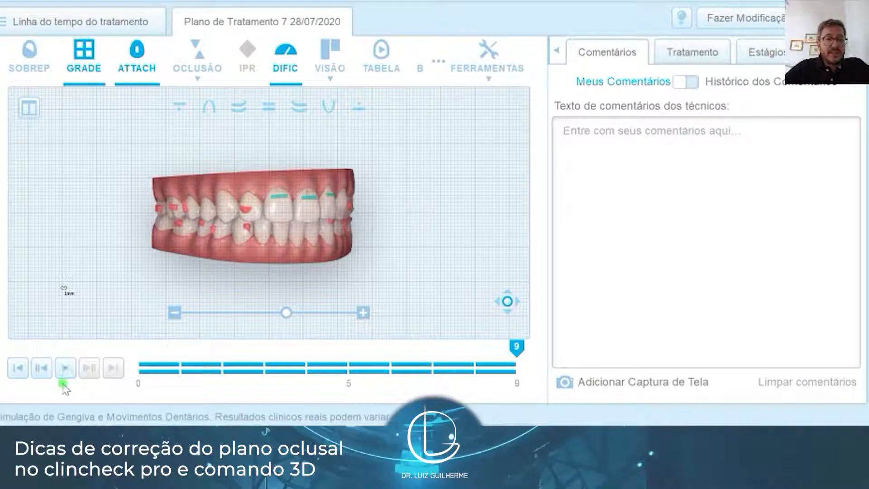
click(65, 367)
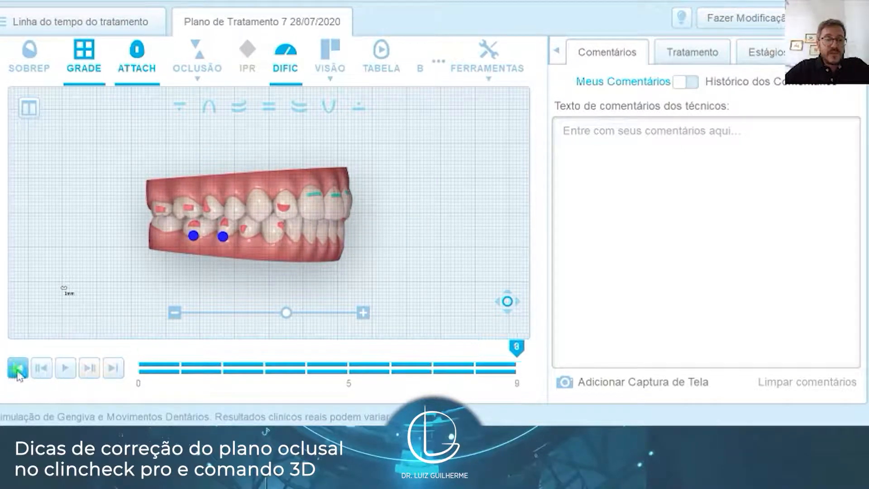
drag(272, 218, 342, 126)
Show the lower arch from the occlusal view and play its movement from stage 0 to stage 9
click(329, 106)
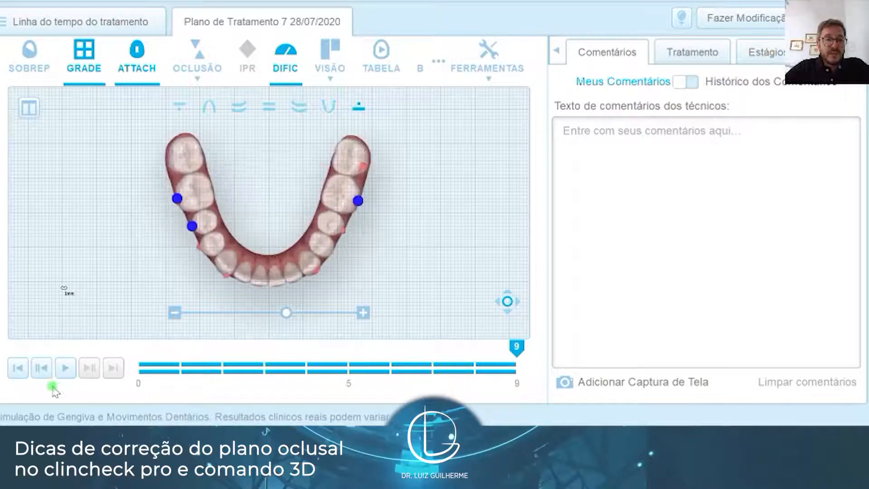
click(19, 368)
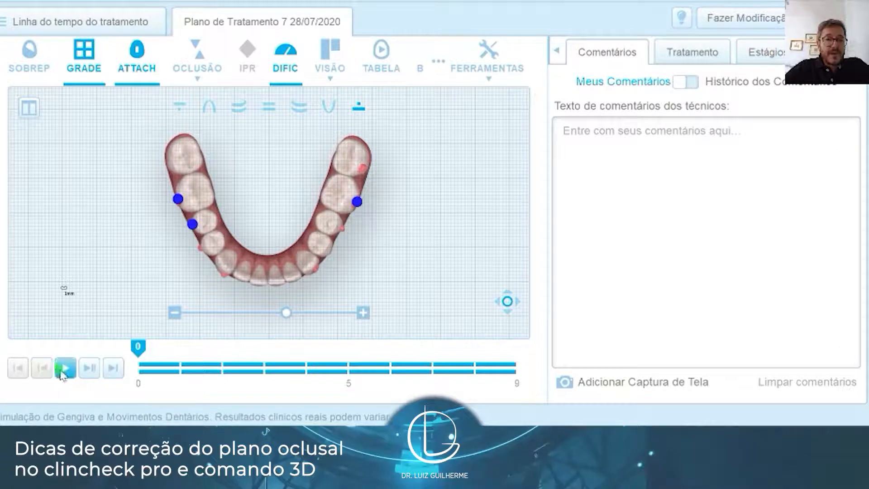
click(63, 369)
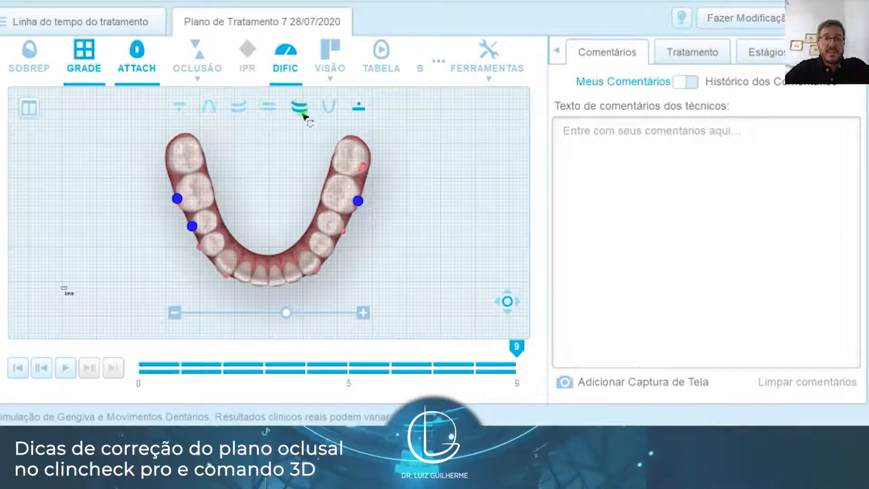
Show the upper arch from the occlusal view and play its movement from stage 0
click(216, 112)
click(18, 368)
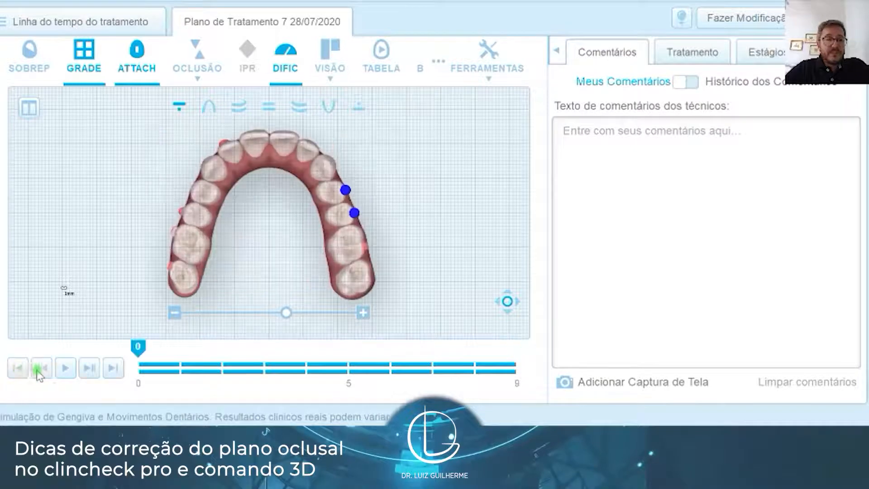
click(64, 368)
mouse_move(180, 367)
mouse_down()
mouse_move(252, 362)
mouse_move(227, 353)
mouse_move(430, 372)
mouse_move(180, 367)
mouse_move(424, 384)
mouse_move(219, 370)
mouse_move(365, 365)
mouse_up()
Inspect the arches in front view and replay the simulation from the patient's right side
click(268, 107)
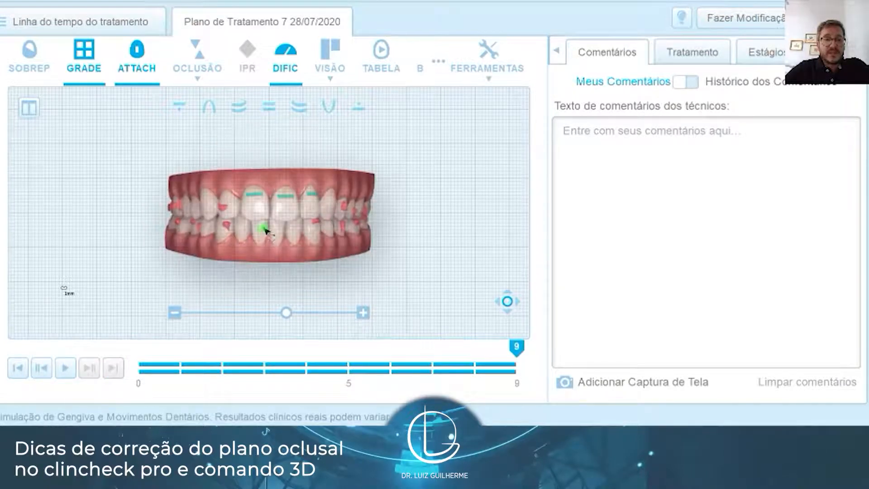
mouse_move(260, 225)
mouse_down()
mouse_move(304, 229)
mouse_move(248, 223)
mouse_move(155, 311)
mouse_up()
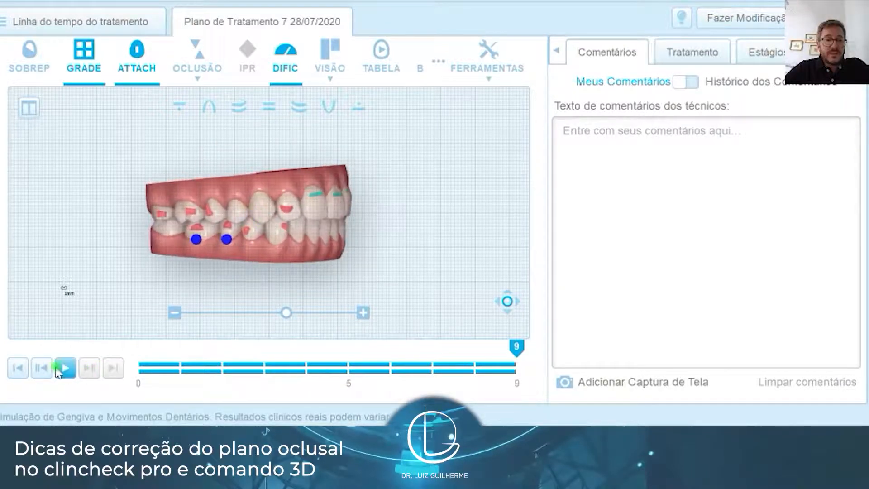
click(65, 368)
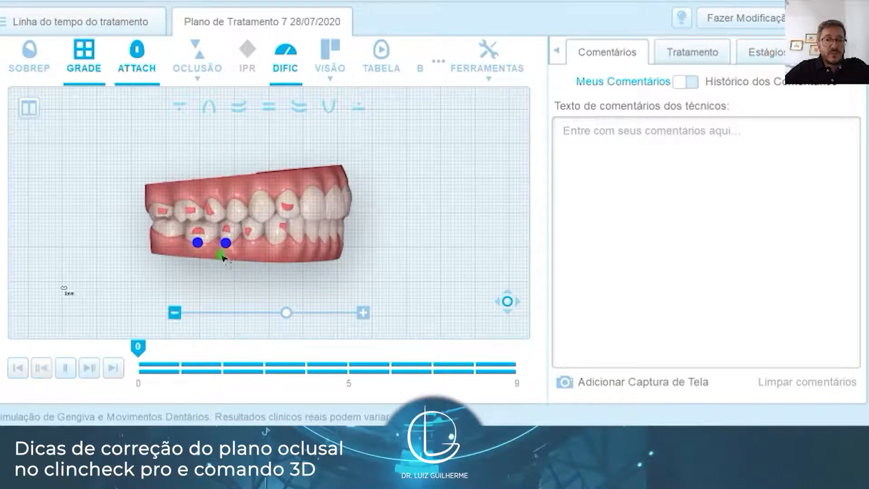
Review the tooth movement table for the lower arch, by crown and root, and for the upper arch, and close it
click(383, 54)
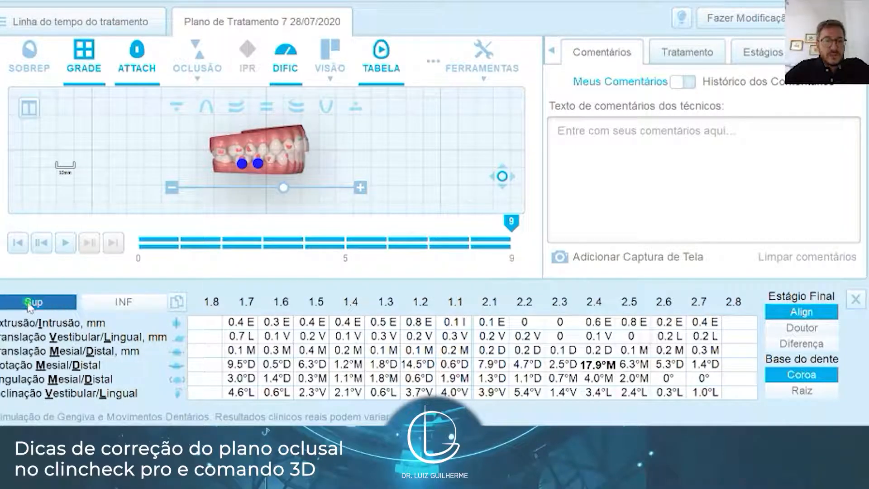
click(109, 304)
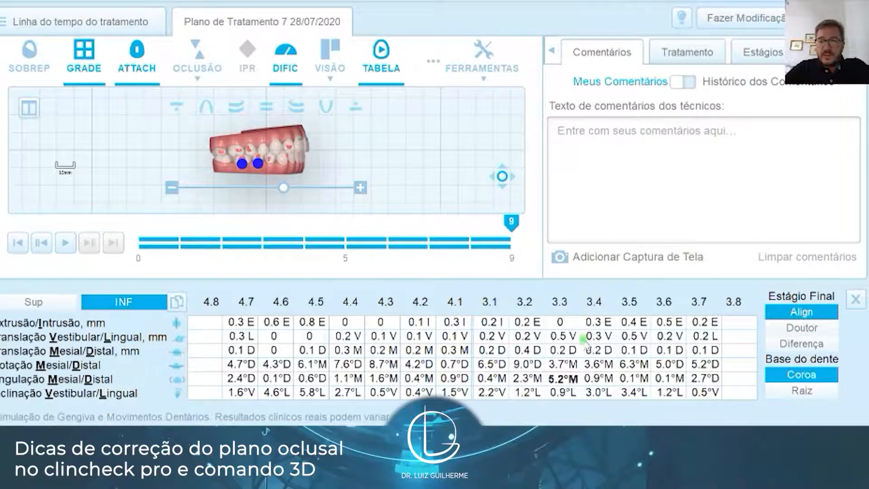
click(801, 390)
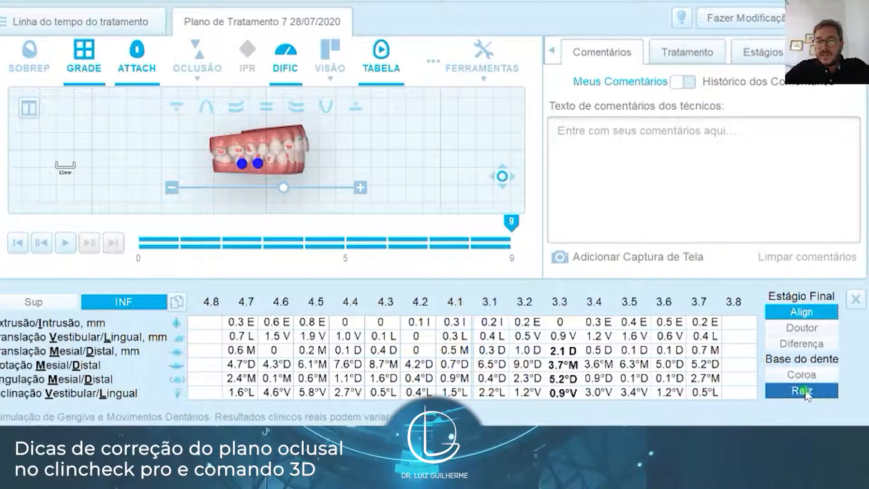
click(803, 376)
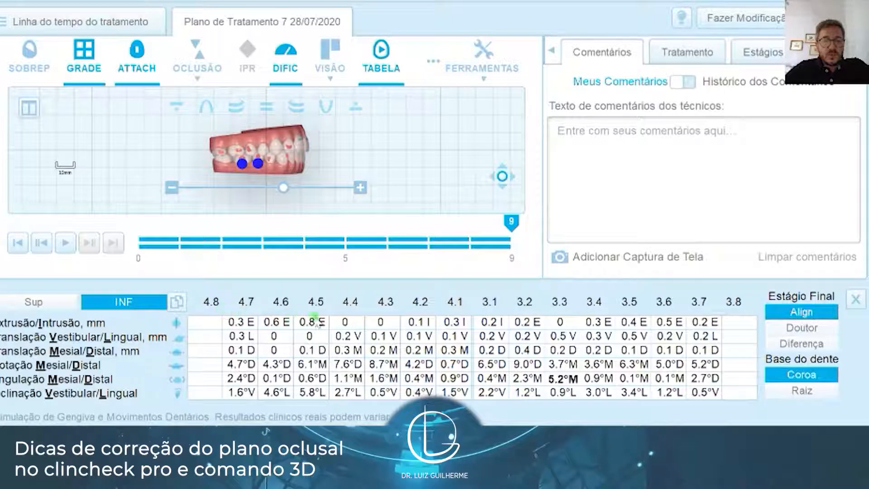
click(42, 301)
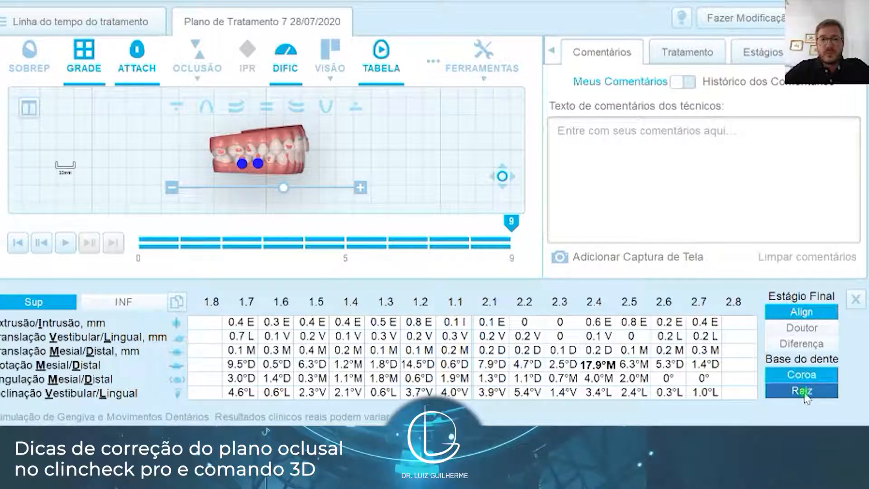
click(855, 299)
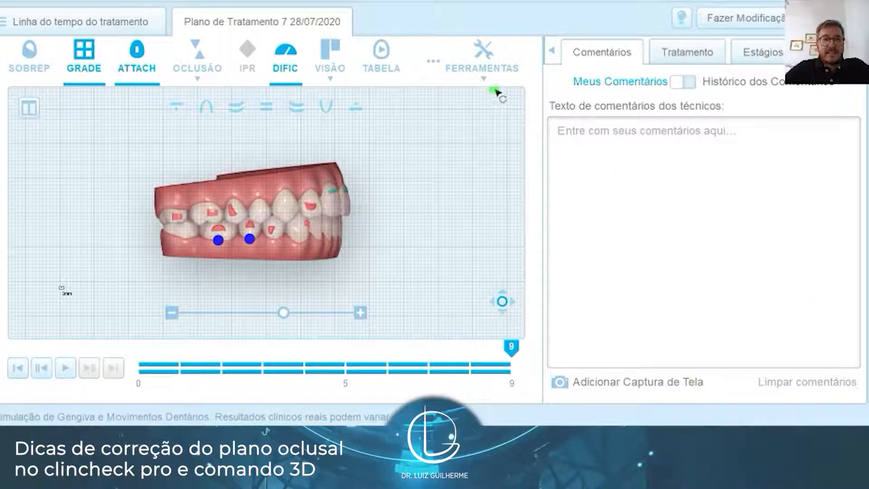
Open the Bolton analysis and check the tooth size excess against the final-stage model
click(488, 69)
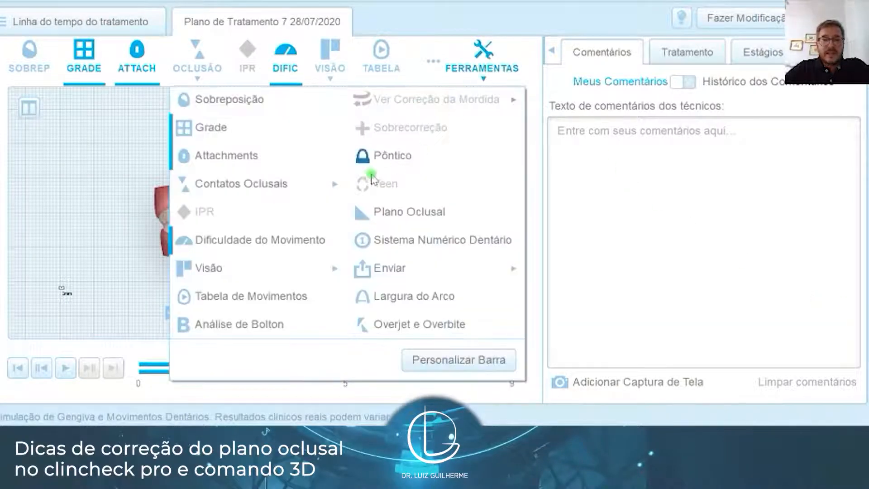
click(224, 324)
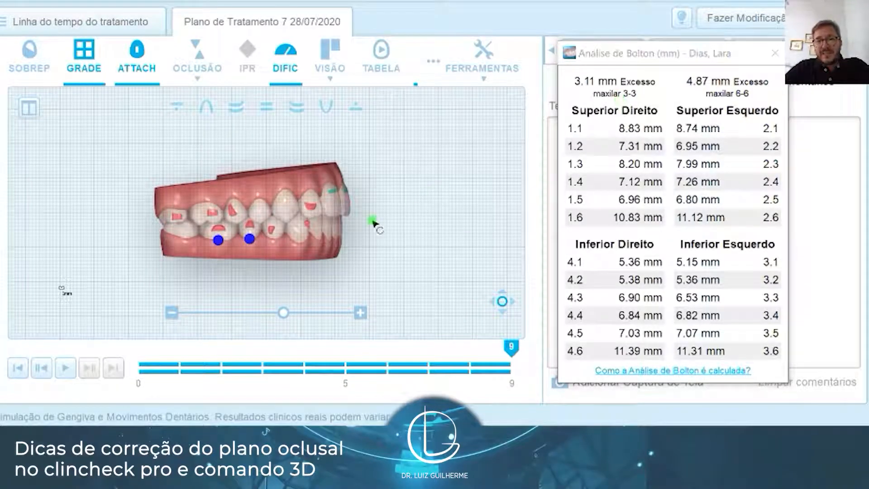
drag(372, 219, 360, 225)
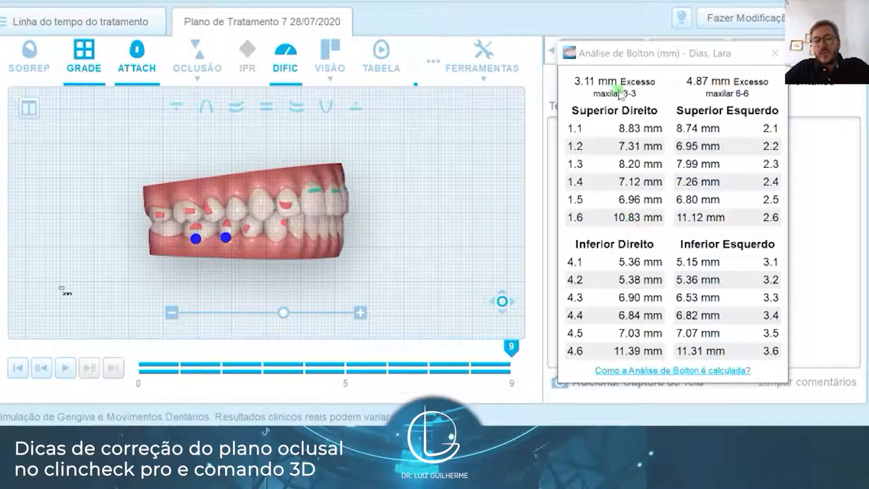
drag(322, 217, 285, 215)
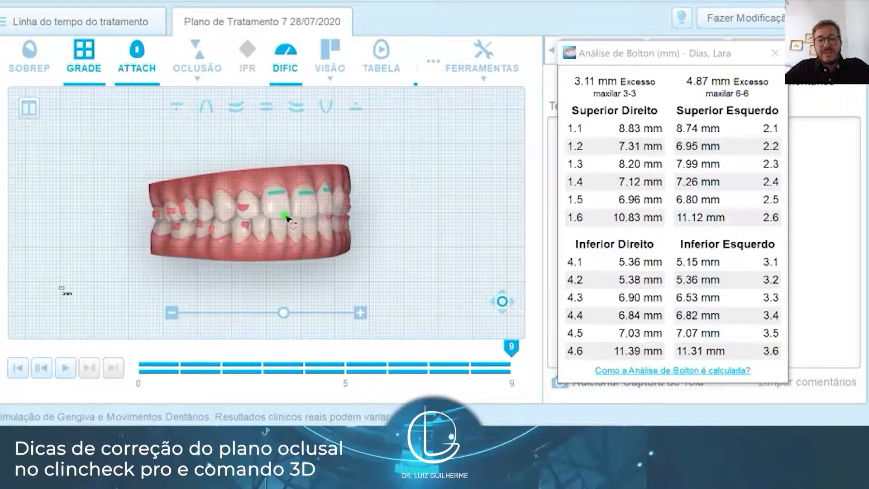
Examine the anterior teeth close up in front view alongside the Bolton analysis, and close the analysis
scroll(301, 229, up, 3)
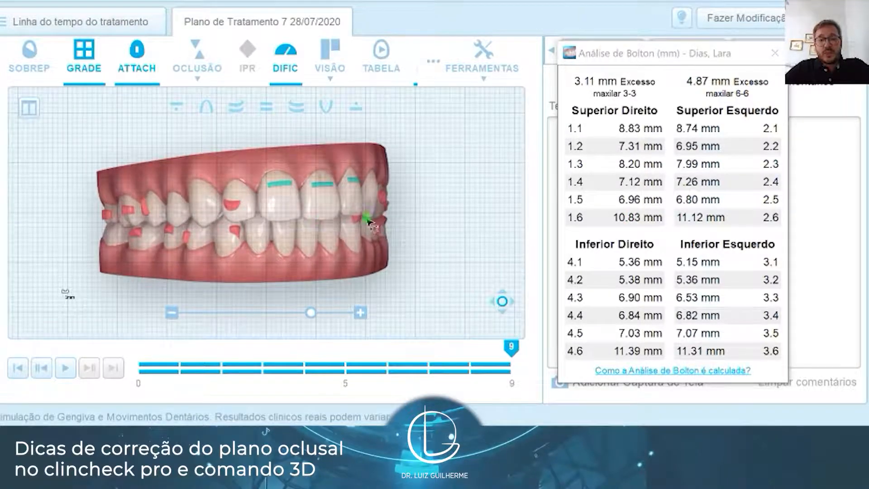
drag(370, 223, 346, 228)
drag(171, 252, 166, 252)
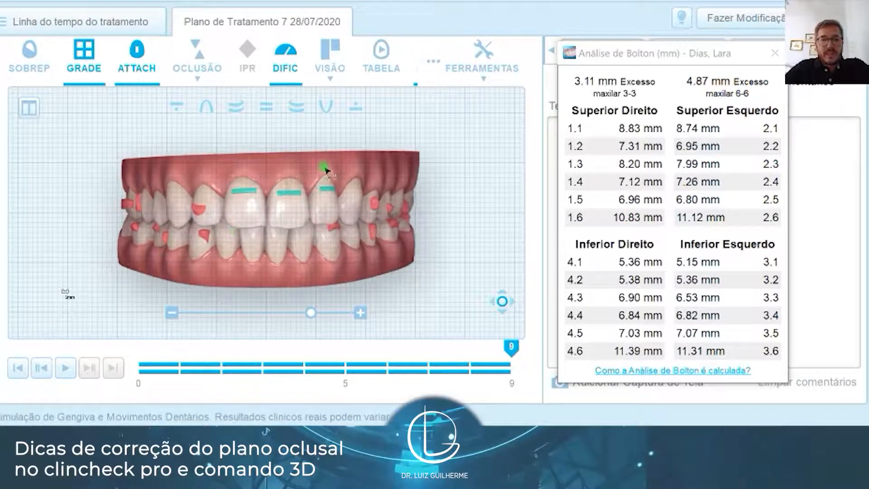
drag(325, 171, 414, 188)
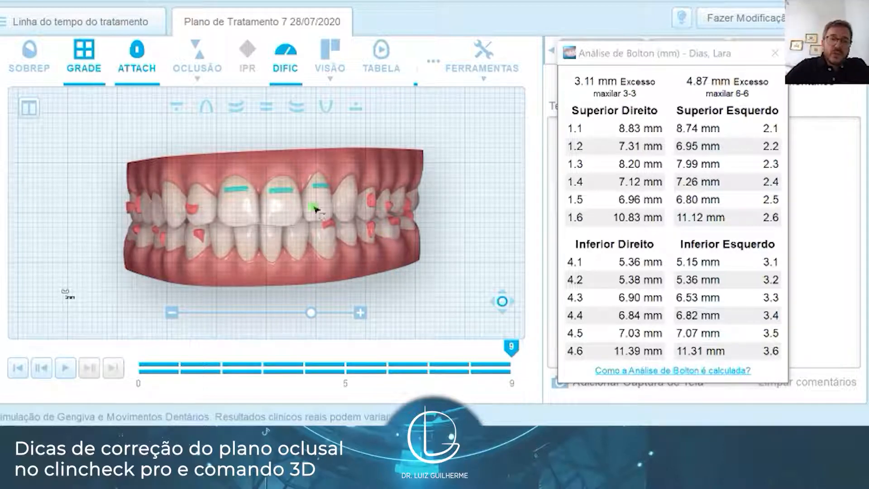
drag(263, 221, 262, 222)
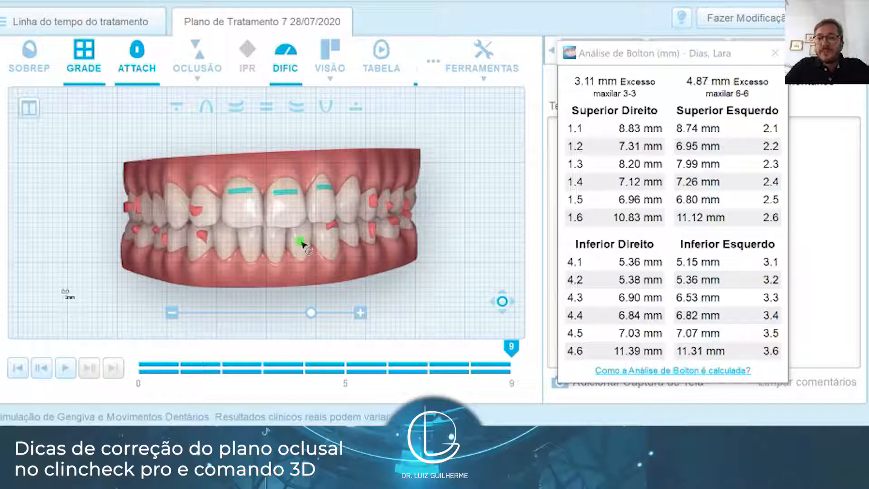
click(775, 53)
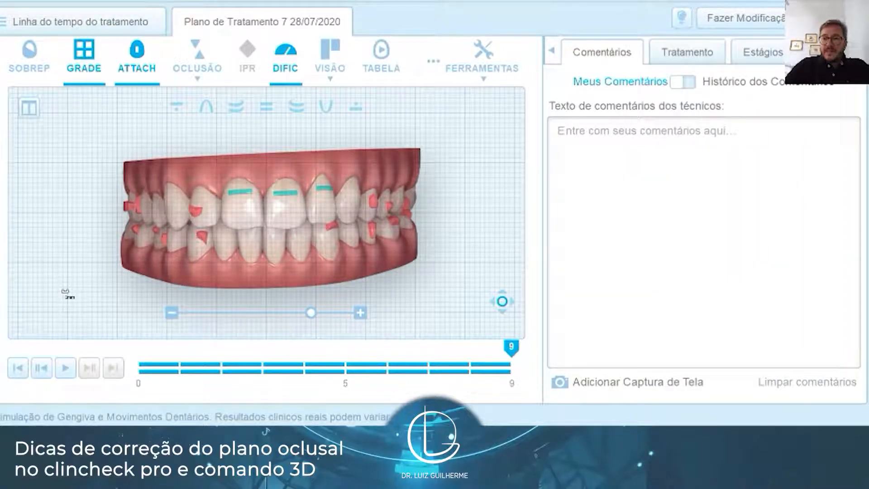
Compare the patient's smile and upper occlusal photos with the occlusal plane of the final-stage model
scroll(778, 219, down, 10)
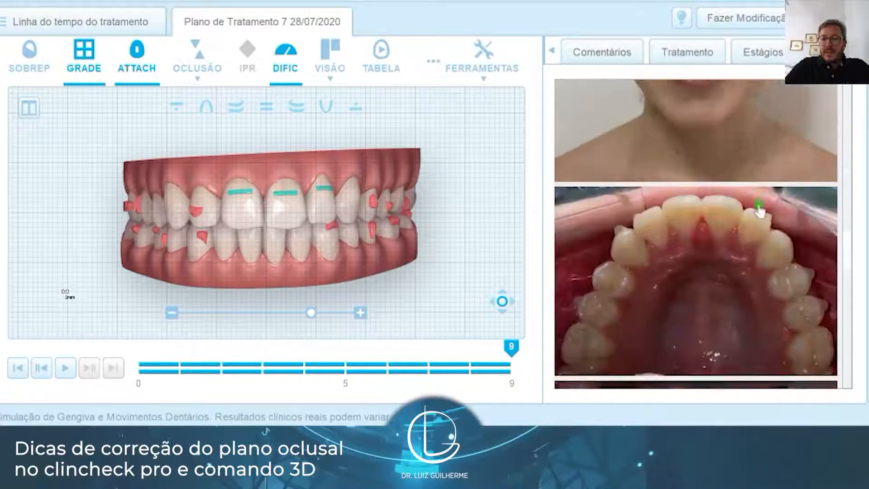
scroll(759, 206, up, 4)
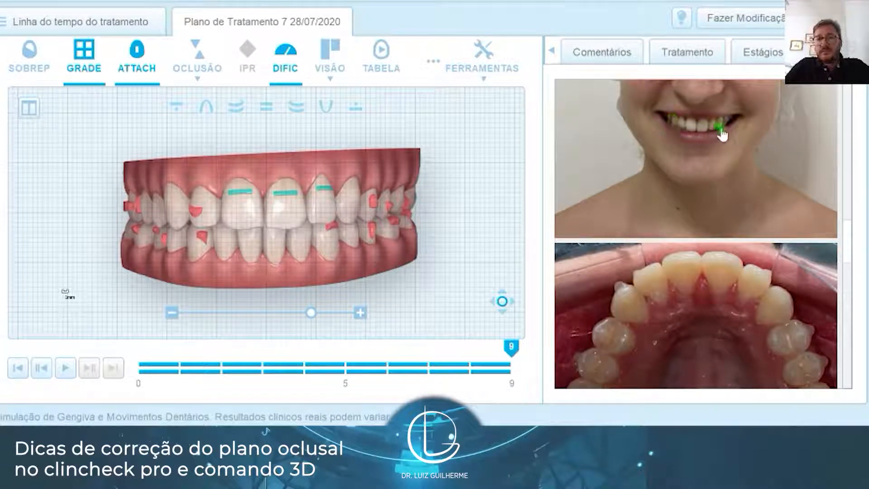
drag(381, 209, 237, 183)
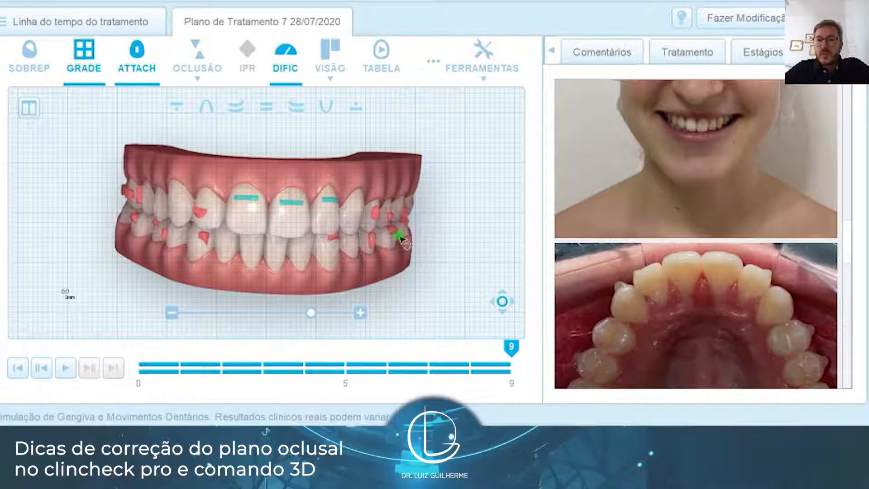
Open the occlusal plane correction and set its horizontal-scale angle to 3.0°
click(483, 73)
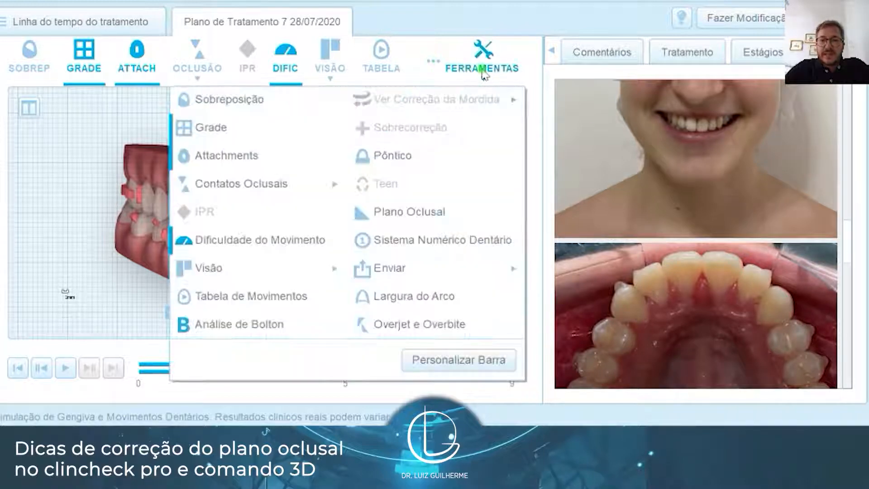
click(395, 216)
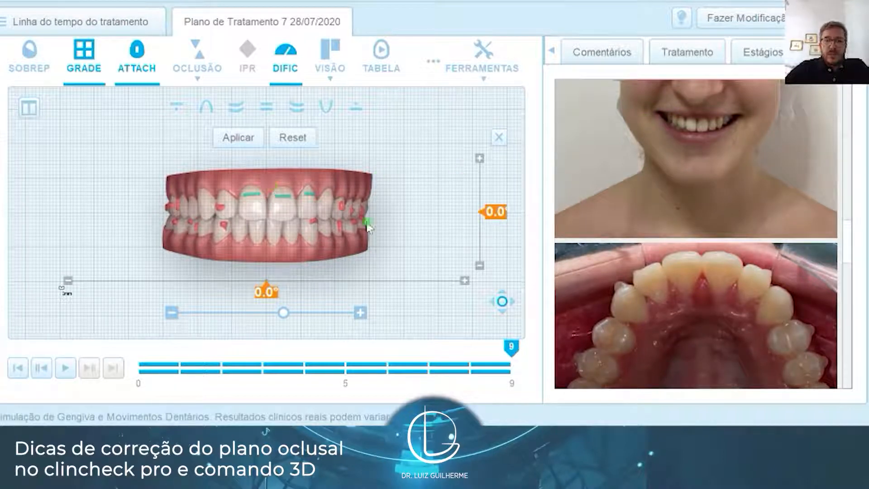
click(68, 282)
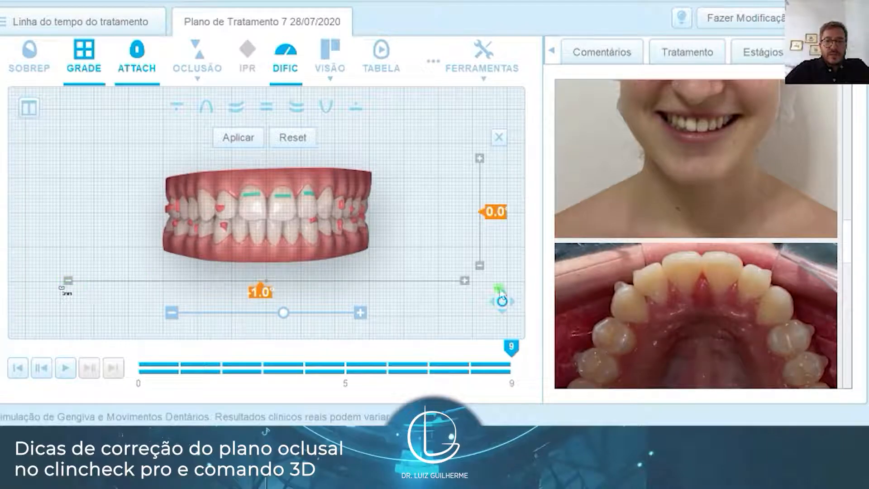
click(465, 281)
click(464, 281)
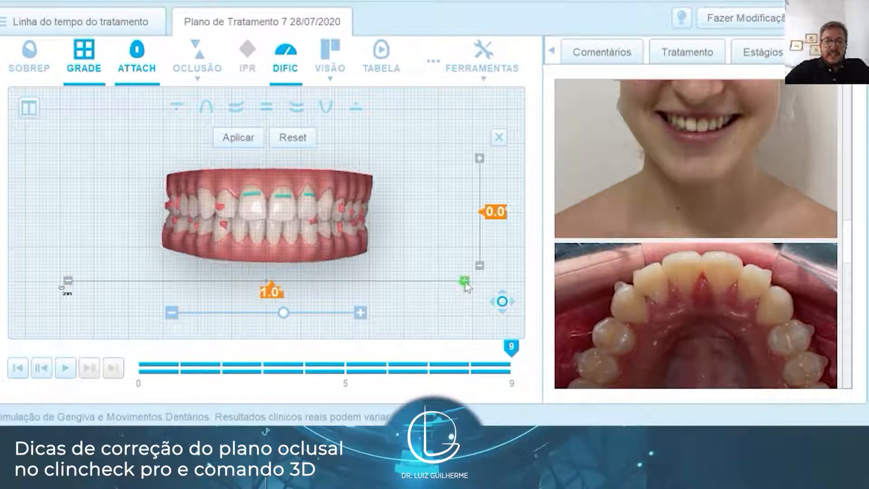
click(464, 281)
click(464, 281)
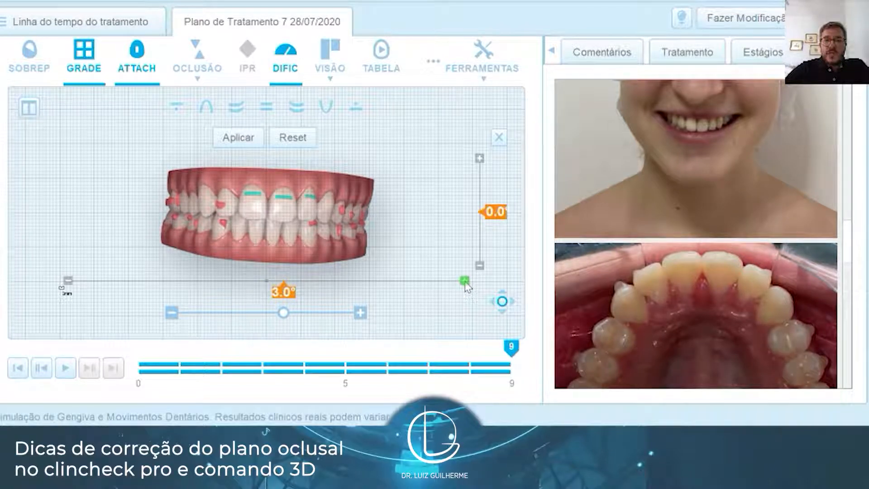
Set the vertical-scale angle of the occlusal plane to -8.0° and apply the correction
click(481, 266)
click(481, 265)
click(481, 266)
click(481, 265)
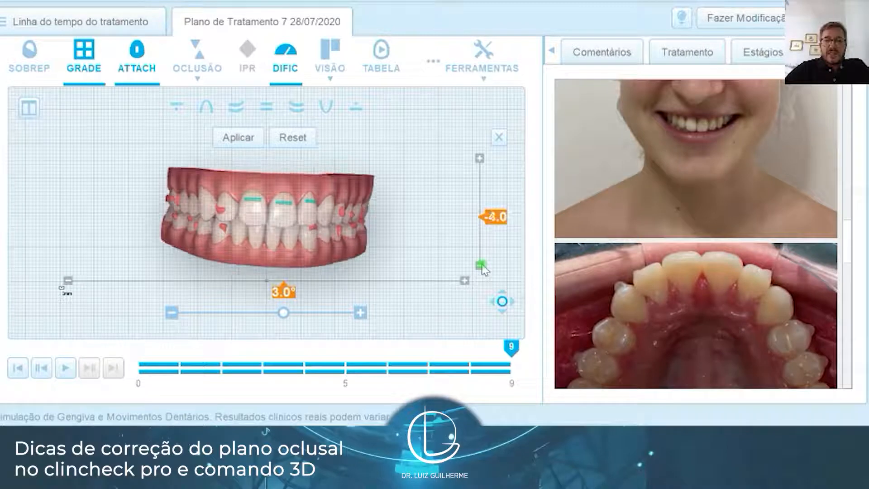
click(481, 265)
click(481, 266)
click(480, 265)
click(480, 265)
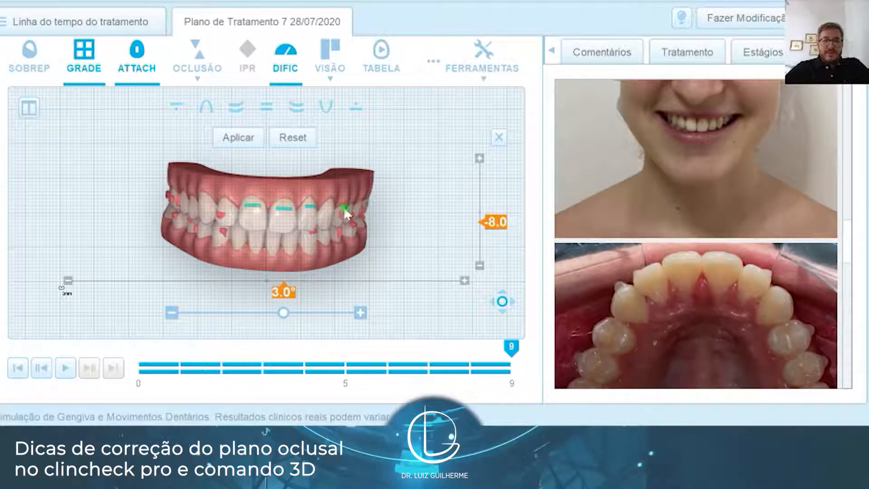
click(248, 137)
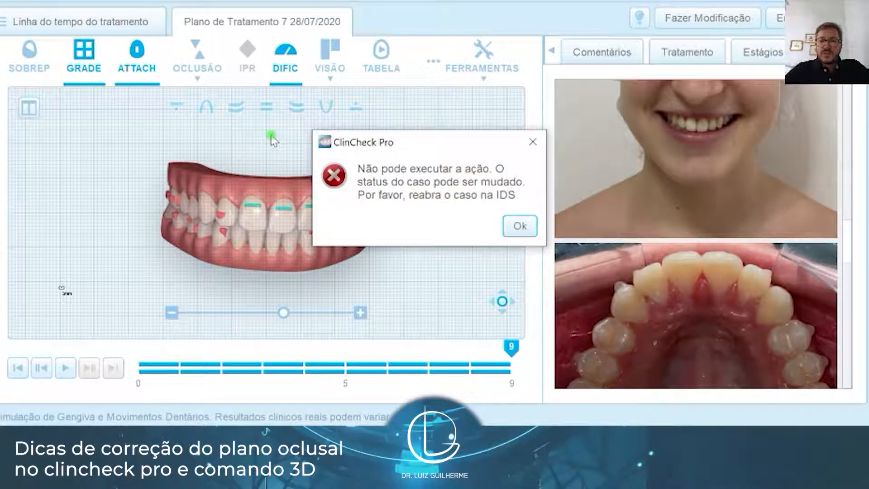
click(521, 227)
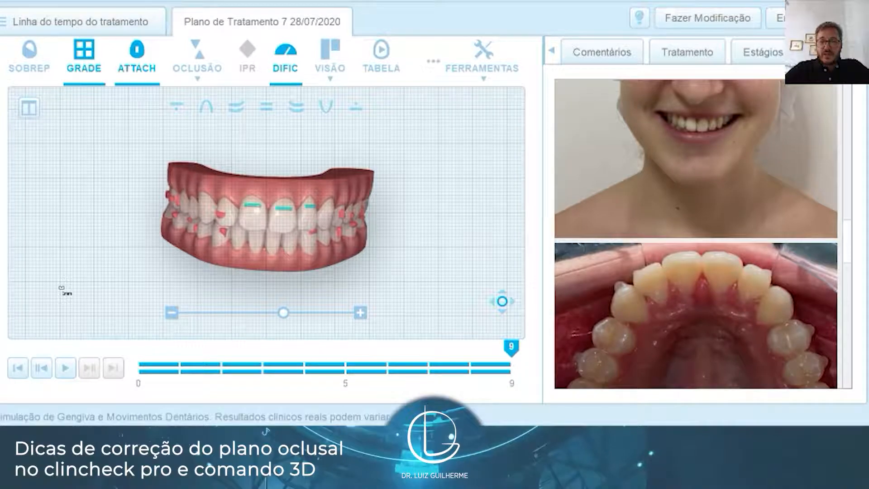
Open the modified version of treatment plan 7 and look through its IPR and attachment tools
mouse_move(446, 438)
click(384, 396)
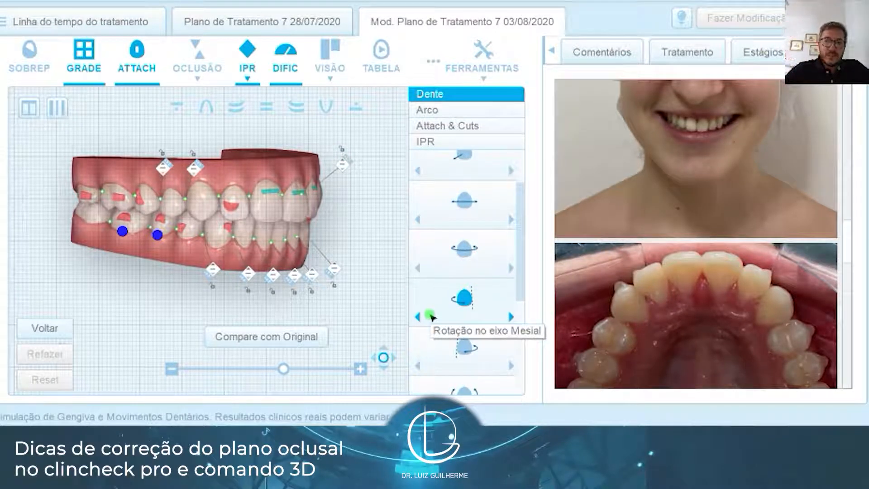
click(425, 147)
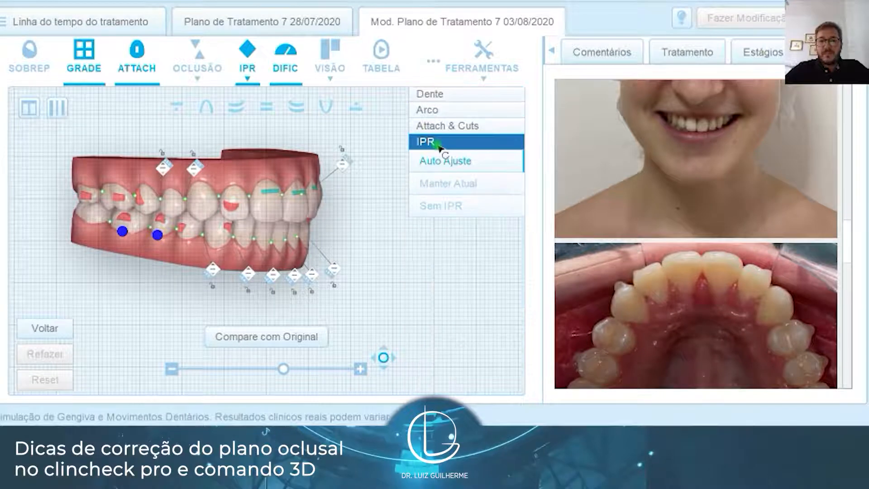
click(446, 125)
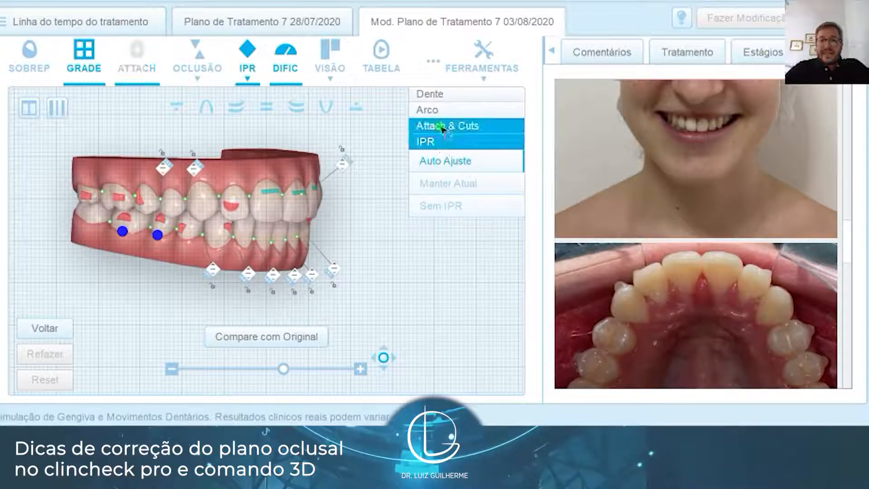
scroll(441, 224, up, 1)
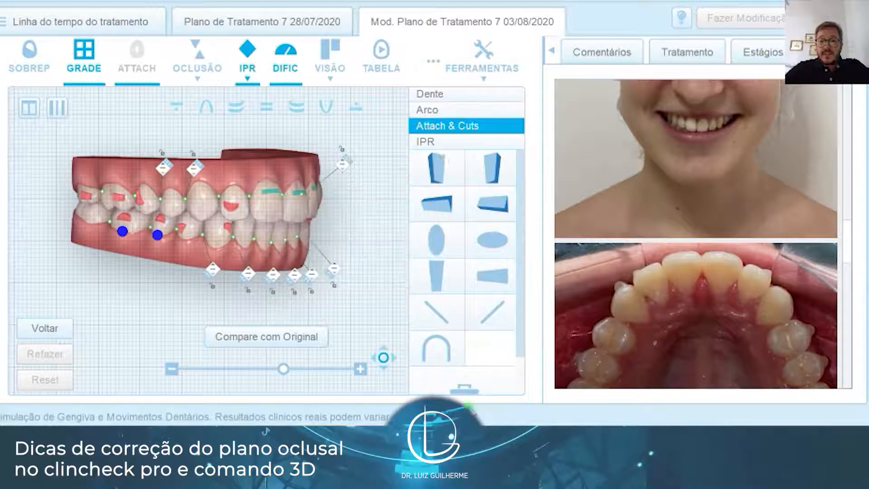
scroll(468, 295, down, 1)
scroll(468, 294, up, 1)
Examine the lower and upper arches with the arch width table, and return to the tooth movement tools in front view
click(468, 112)
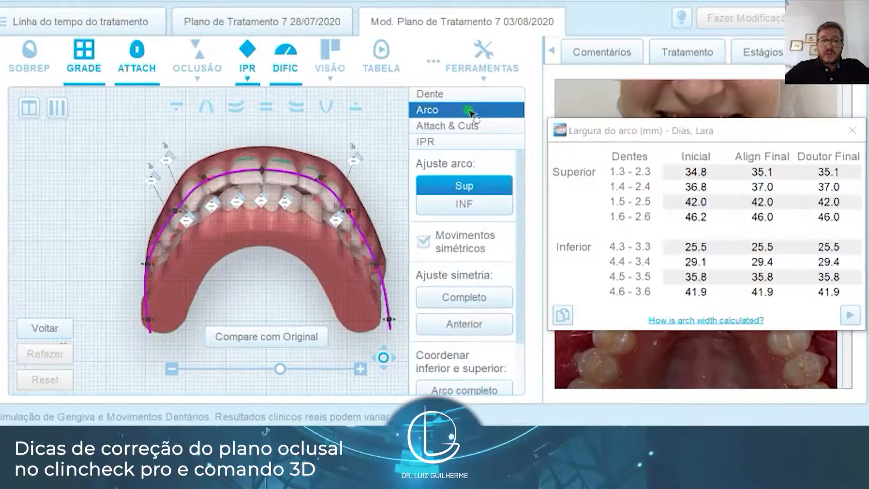
click(327, 108)
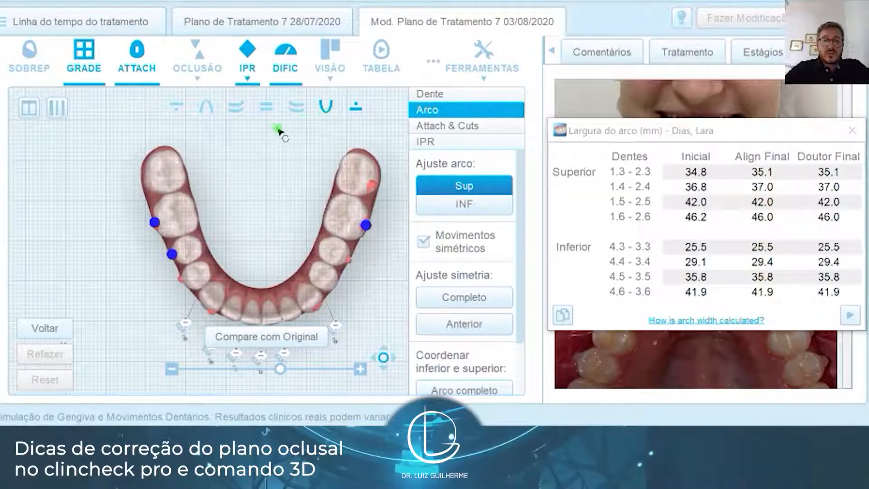
click(206, 106)
click(473, 94)
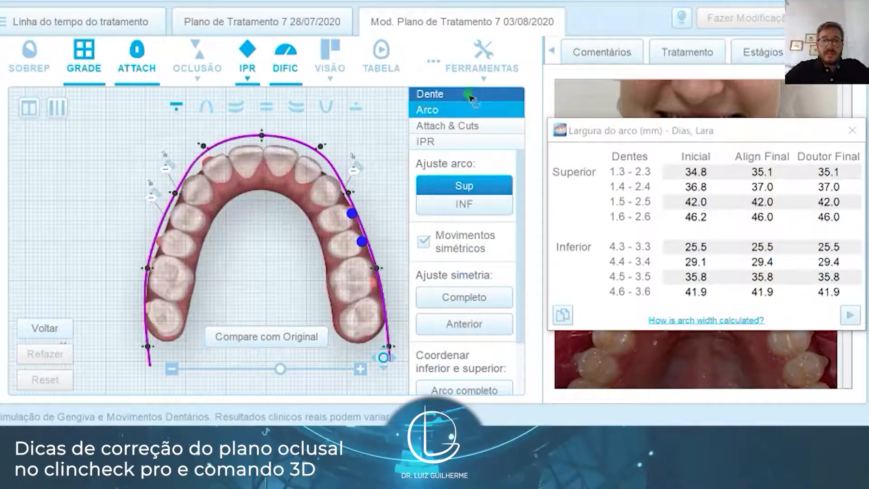
click(266, 108)
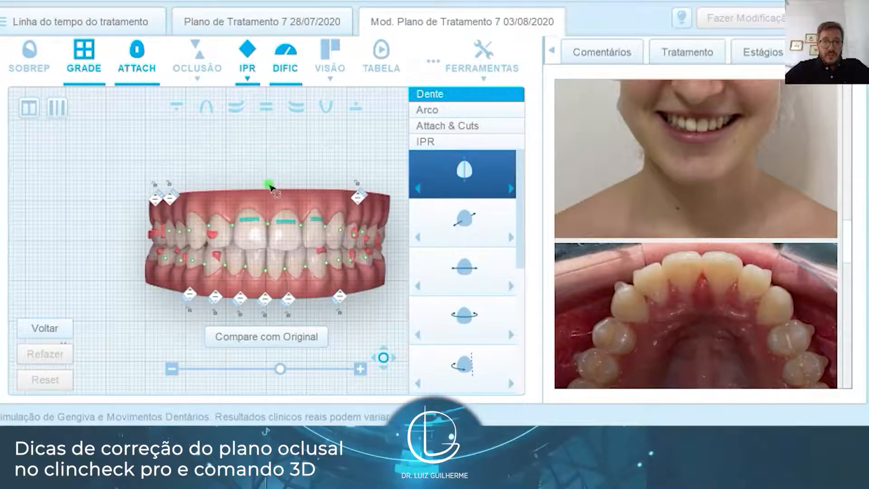
Compare the modified setup with the original plan, viewing the front teeth from slightly different angles
drag(145, 274, 133, 265)
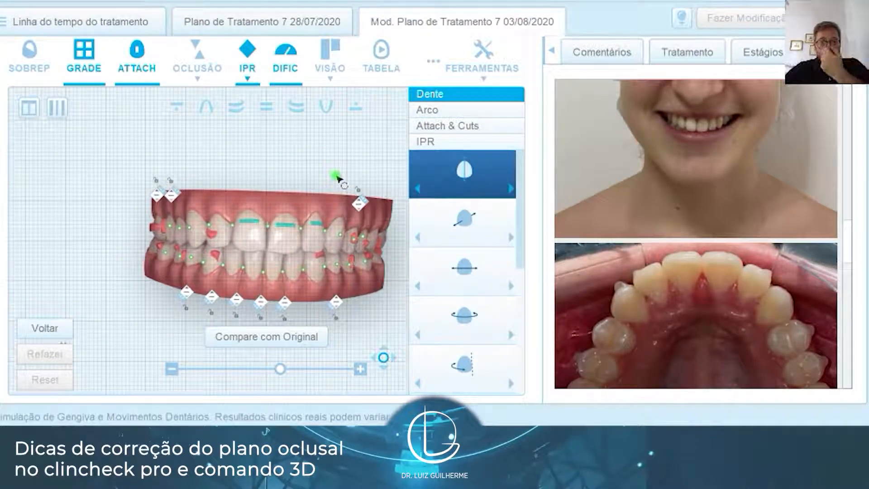
drag(304, 184, 283, 252)
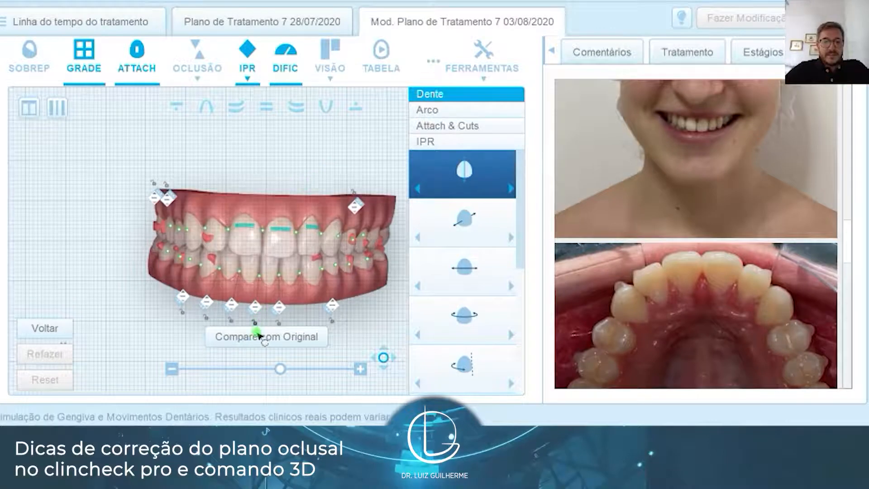
click(257, 335)
click(267, 342)
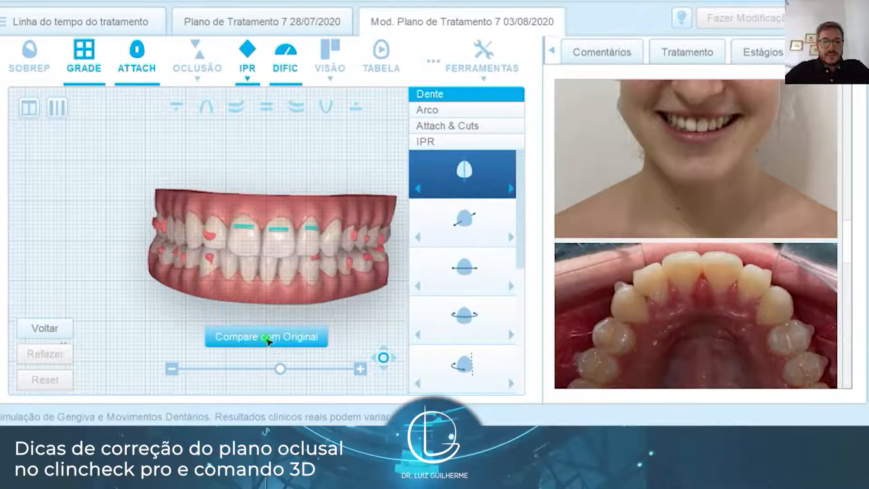
drag(101, 264, 291, 175)
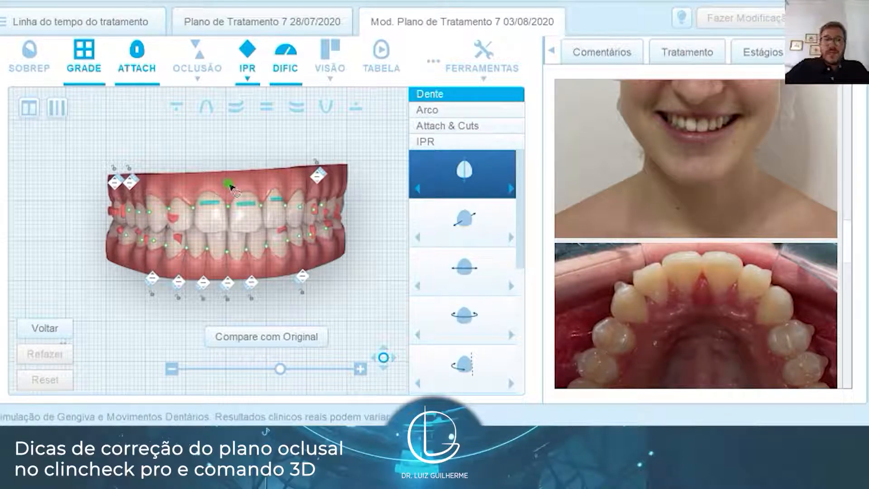
Review the movement table for the upper and lower arches, and check the treatment history on the Invisalign patient page
click(380, 63)
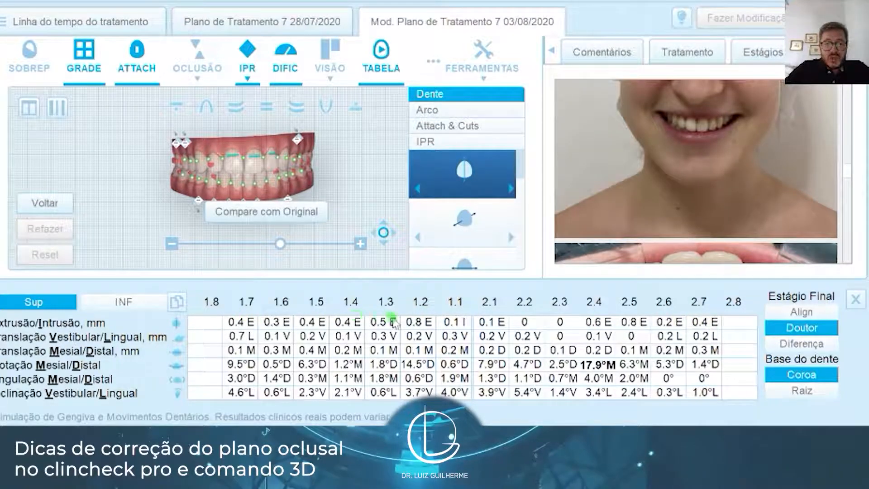
click(125, 302)
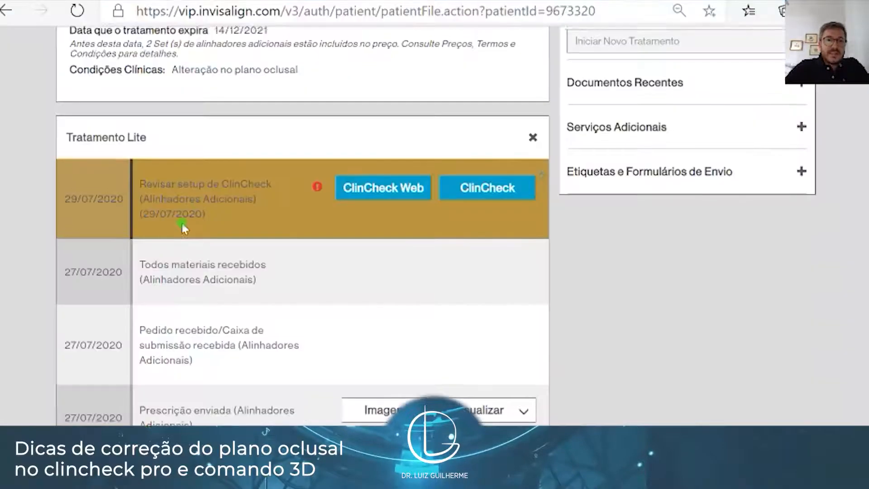
scroll(182, 223, up, 6)
scroll(182, 224, down, 10)
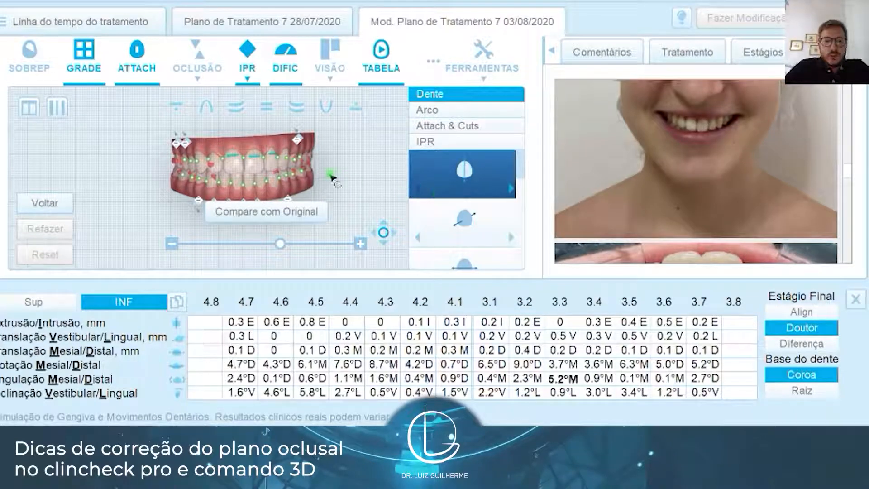
Examine upper teeth 2.4 and 2.5 close up in lateral view alongside their values in the movement table
scroll(310, 142, up, 5)
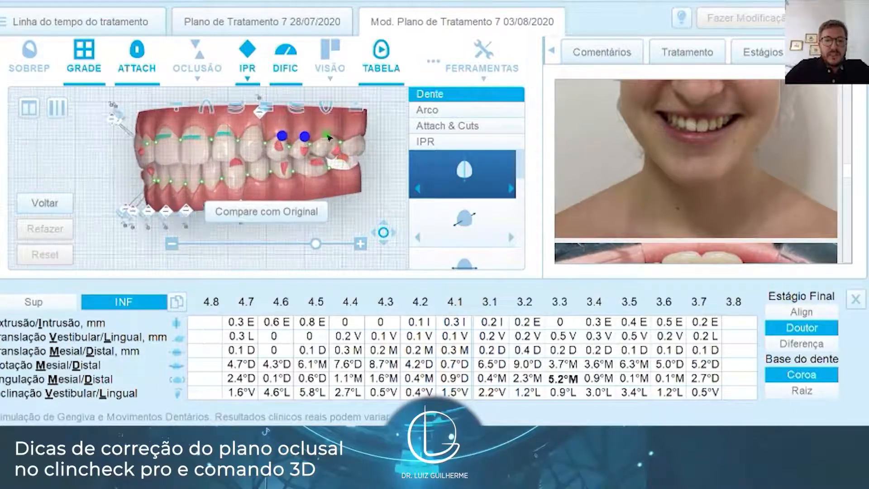
drag(302, 123, 294, 127)
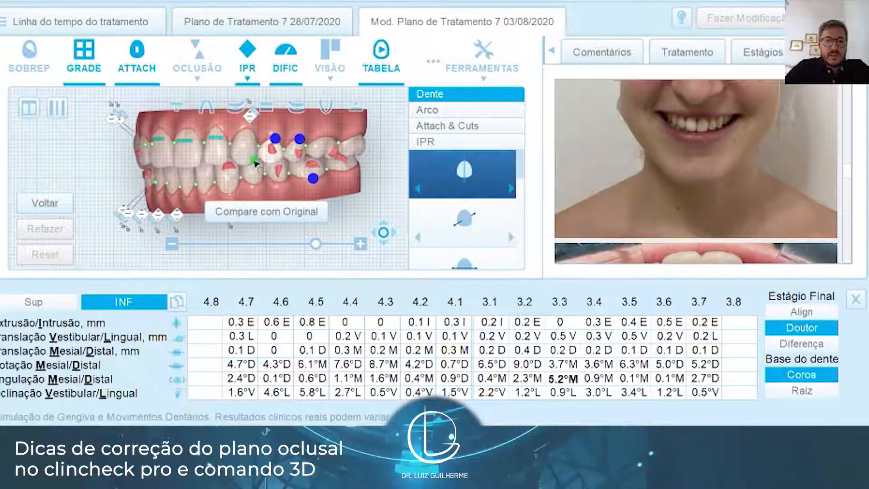
click(274, 157)
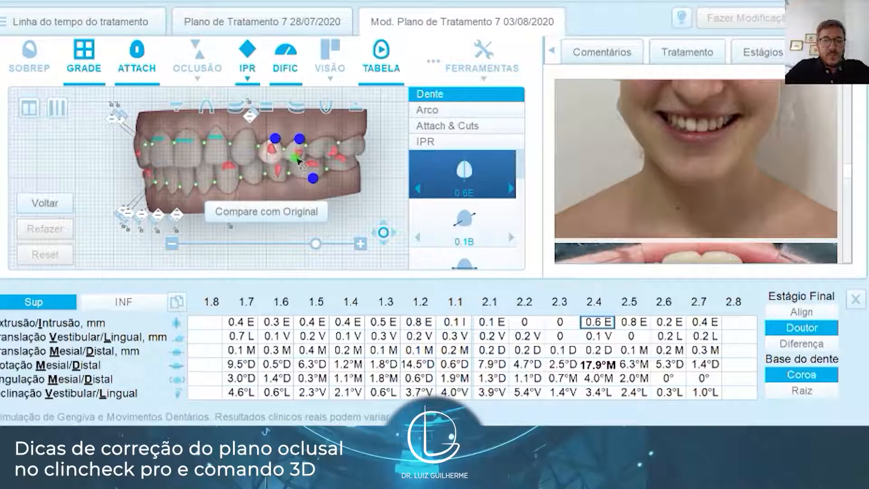
click(299, 160)
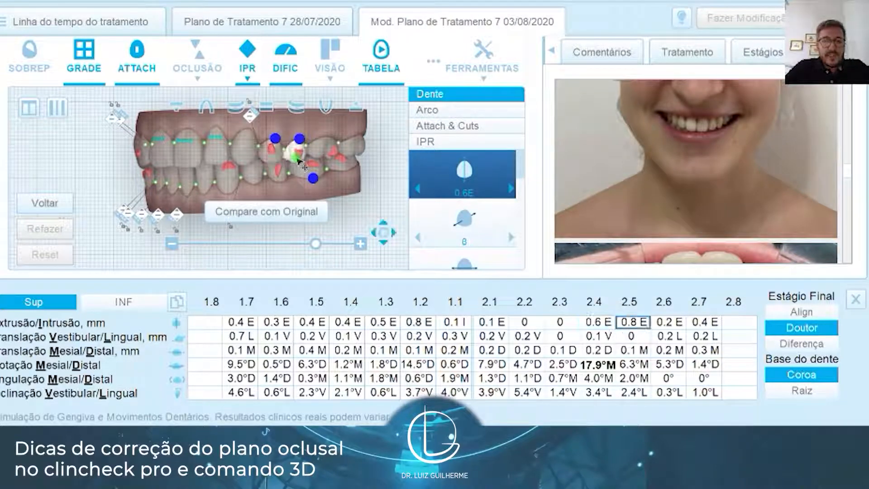
drag(369, 146, 360, 150)
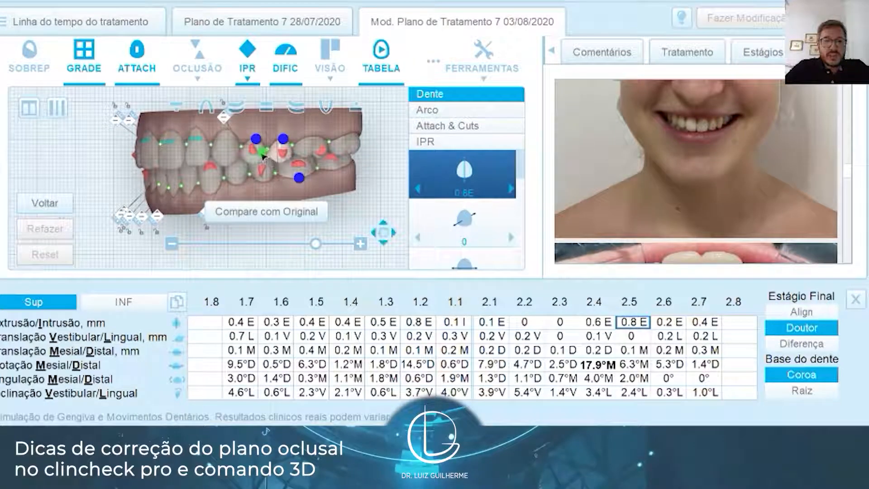
click(254, 150)
click(414, 144)
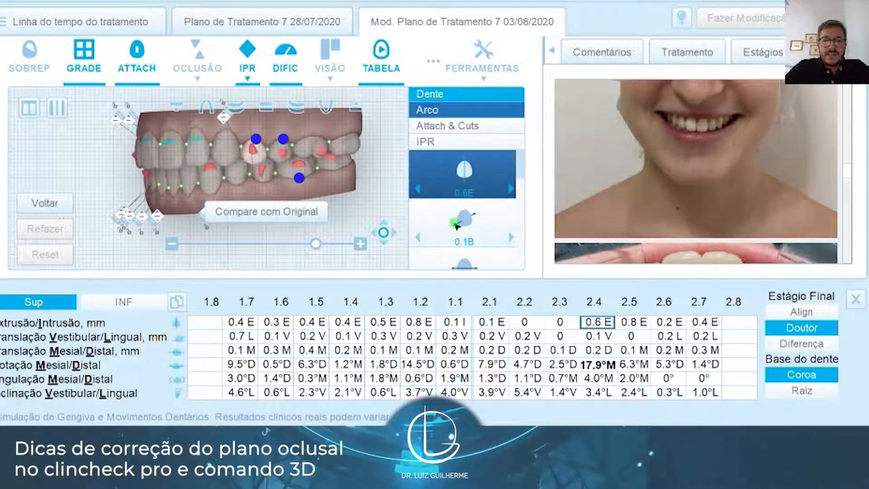
Close the movement table and reduce the extrusion of upper tooth 2.4 to 0
click(855, 299)
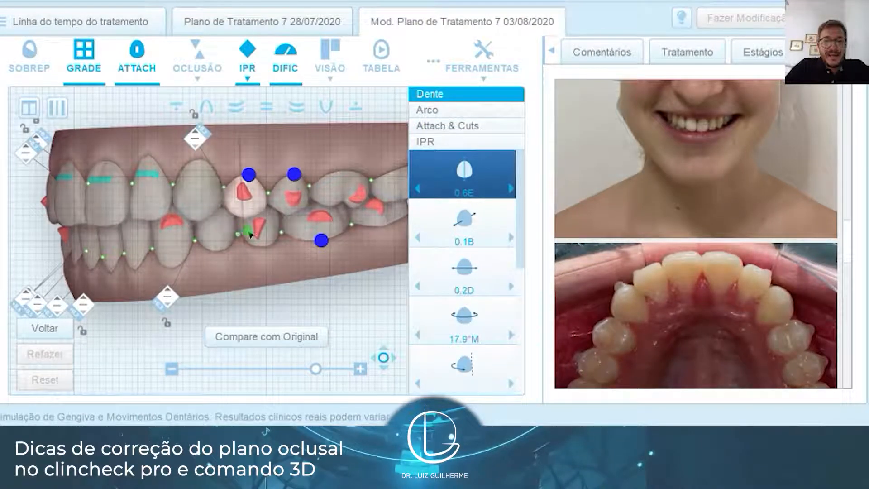
click(242, 229)
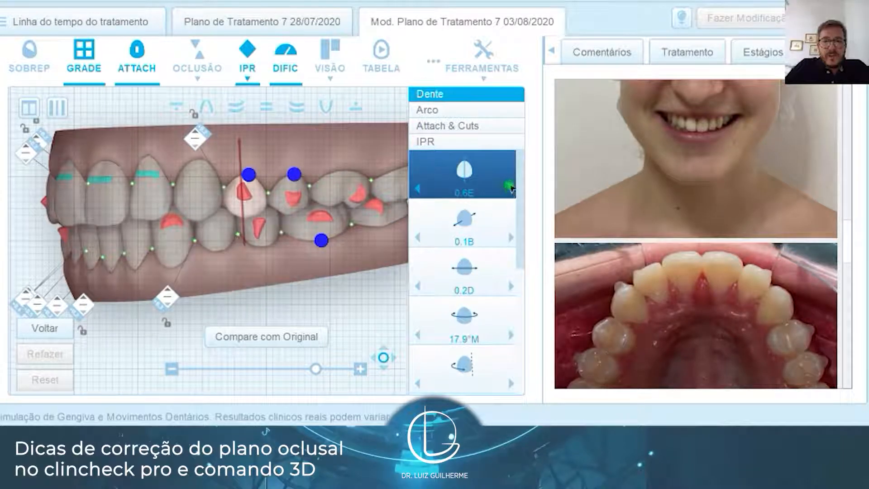
click(509, 187)
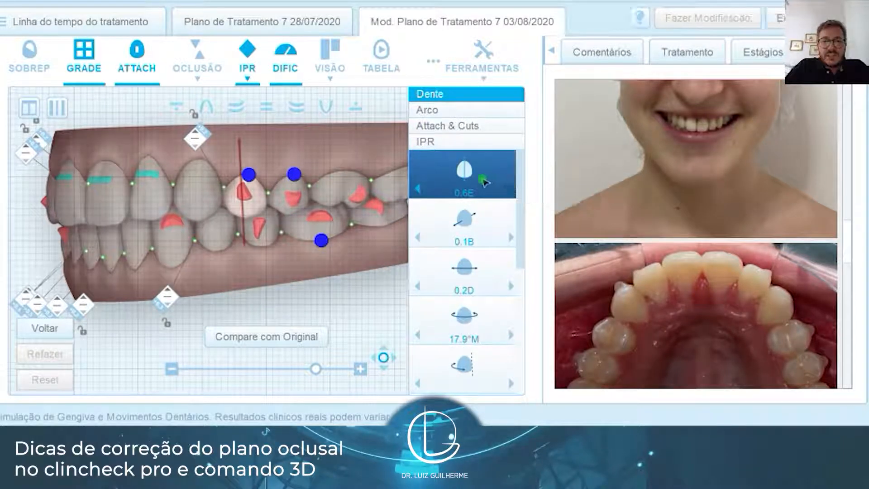
click(510, 188)
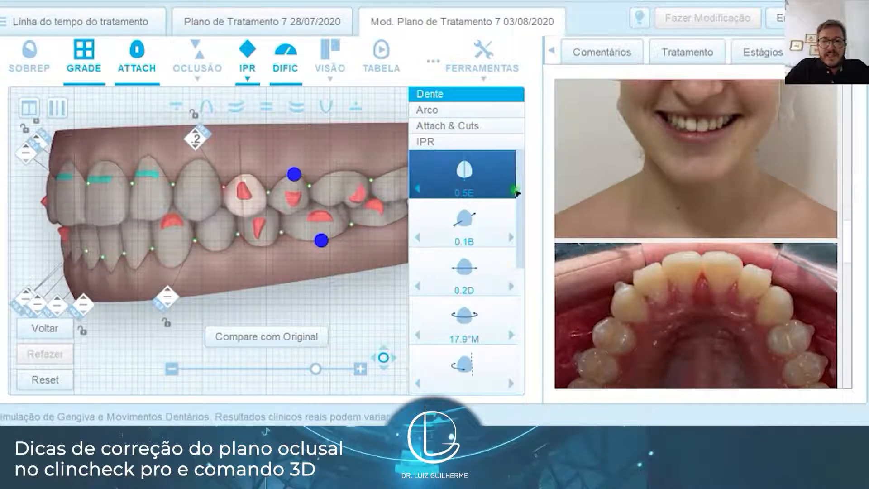
click(516, 192)
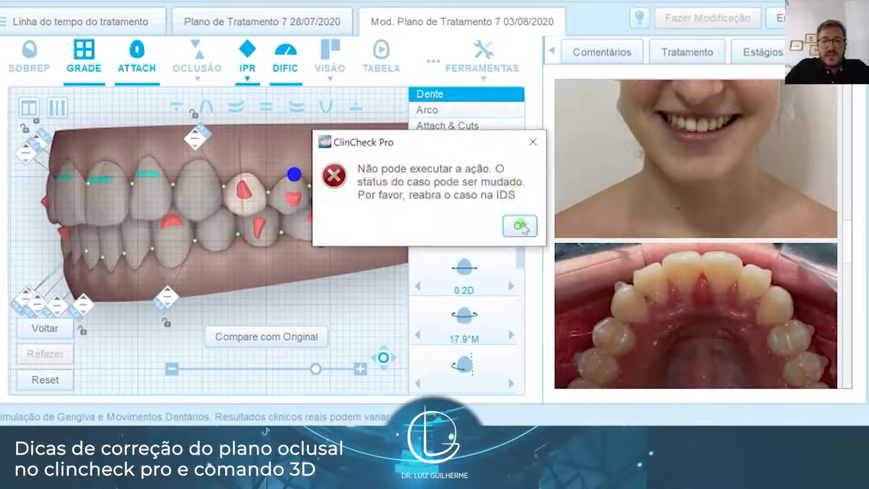
click(517, 225)
click(513, 191)
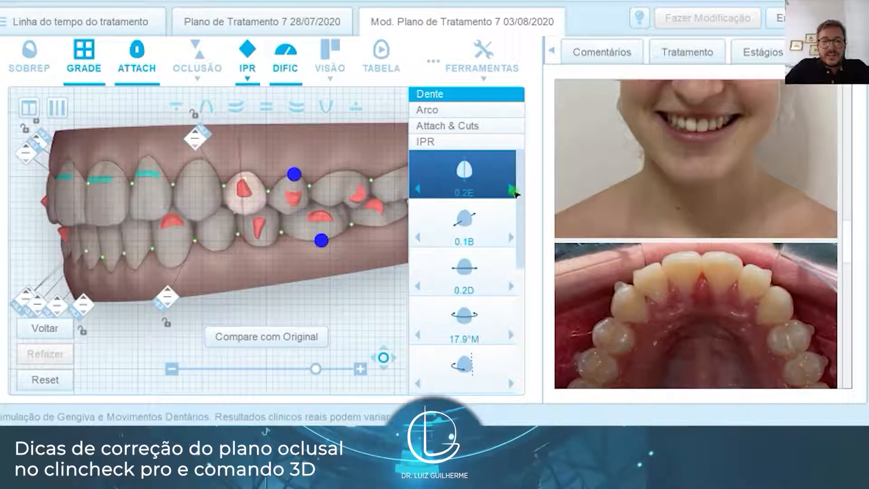
click(513, 191)
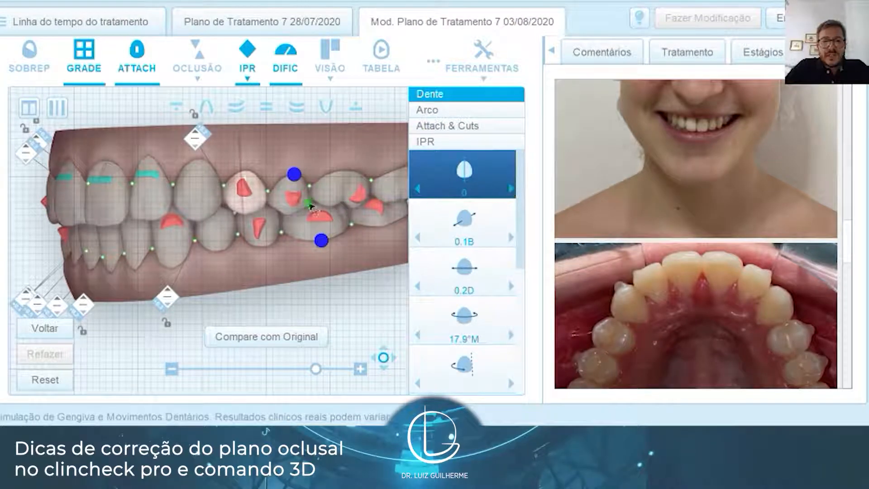
Reduce the extrusion of upper tooth 2.5 to 0.3 mm
click(292, 199)
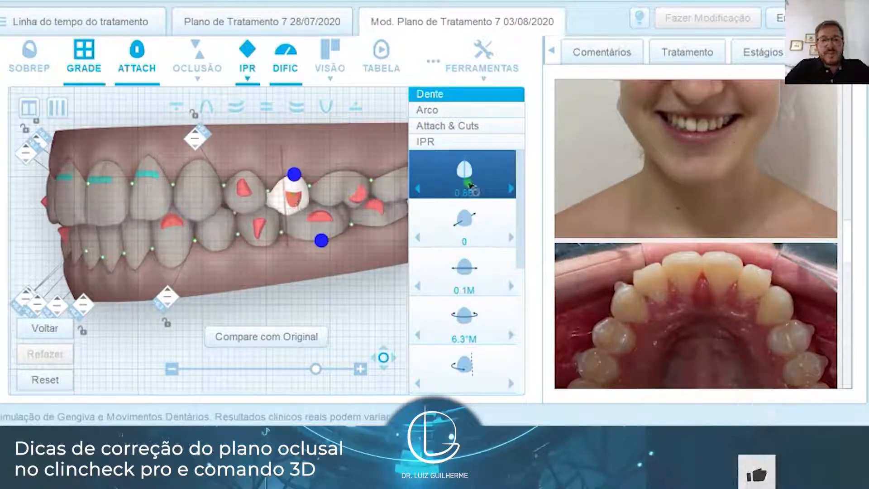
click(513, 191)
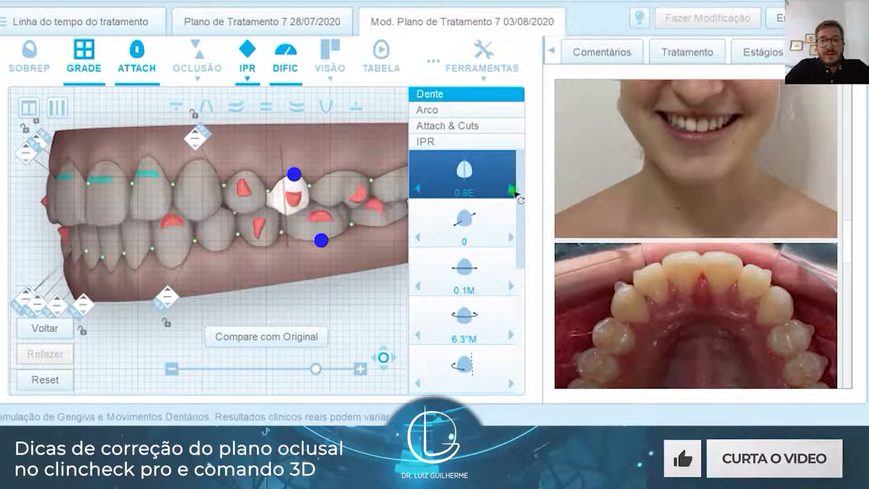
click(512, 192)
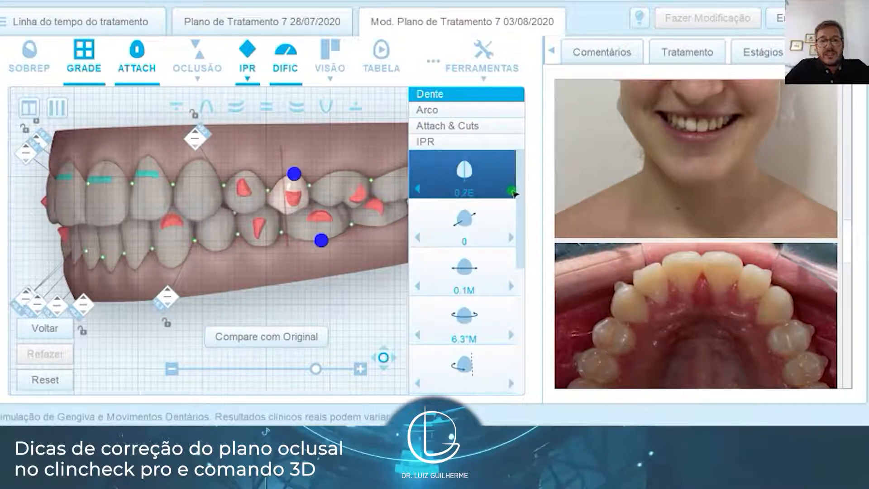
click(512, 191)
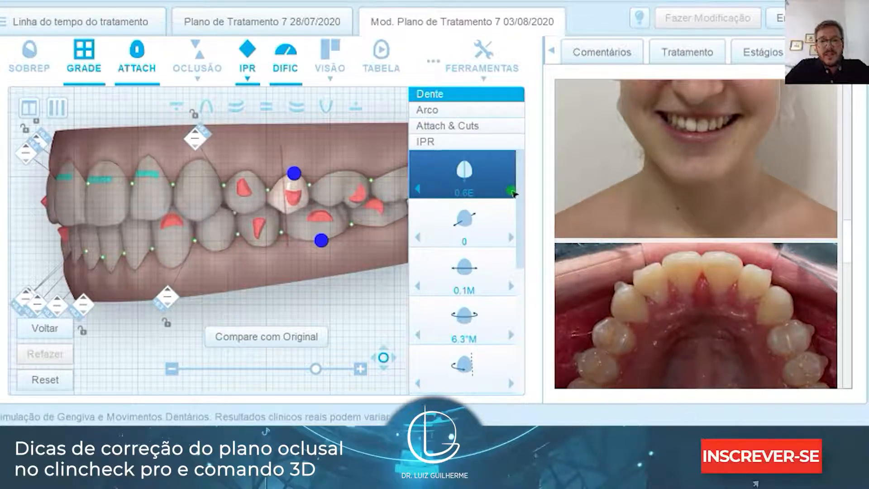
click(513, 192)
click(512, 192)
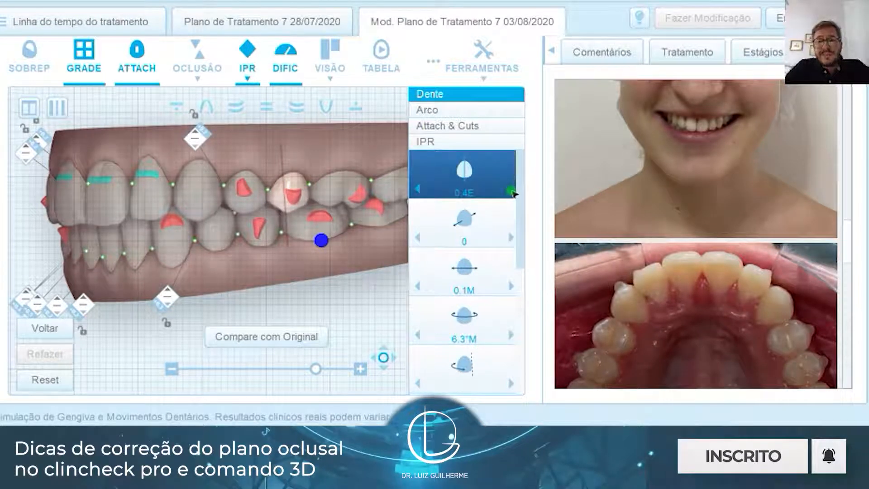
click(512, 191)
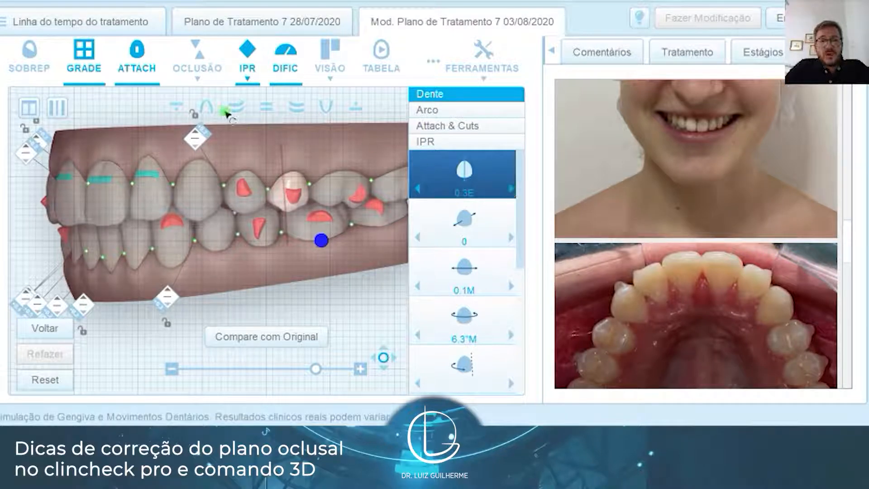
Adjust the extrusion of upper molar 2.6 and set the extrusion of upper molar 2.7 to 0
click(337, 194)
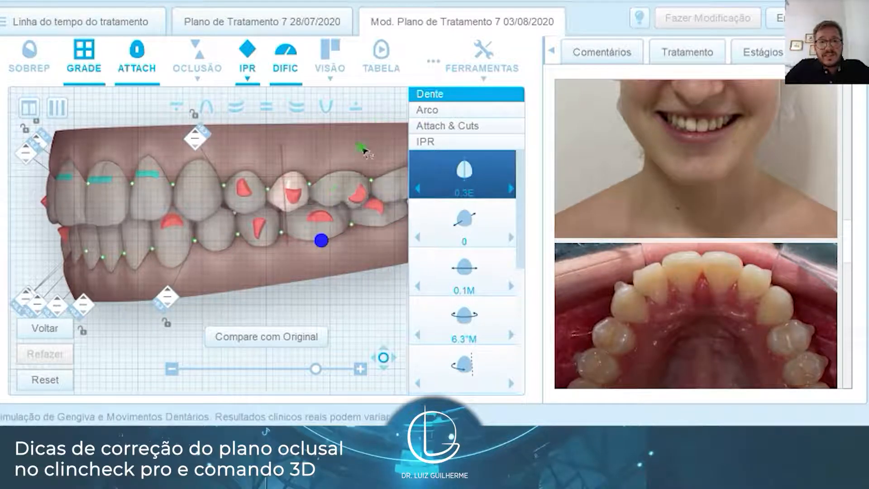
click(424, 189)
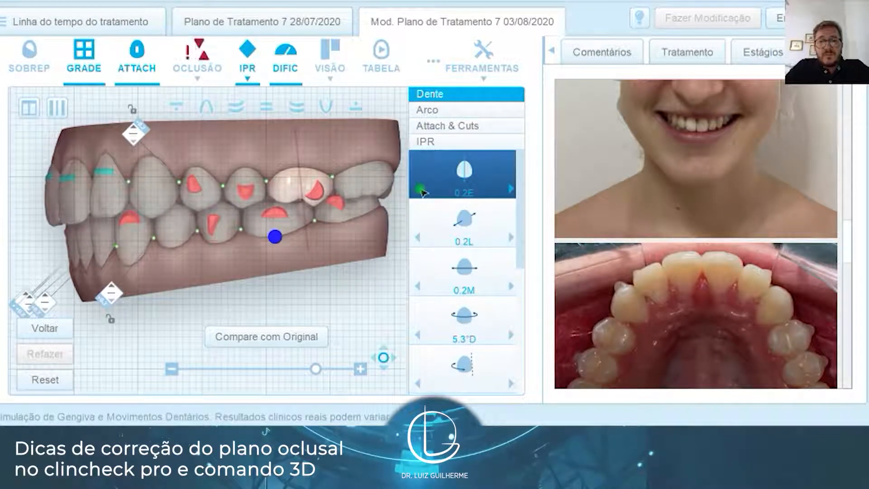
click(510, 189)
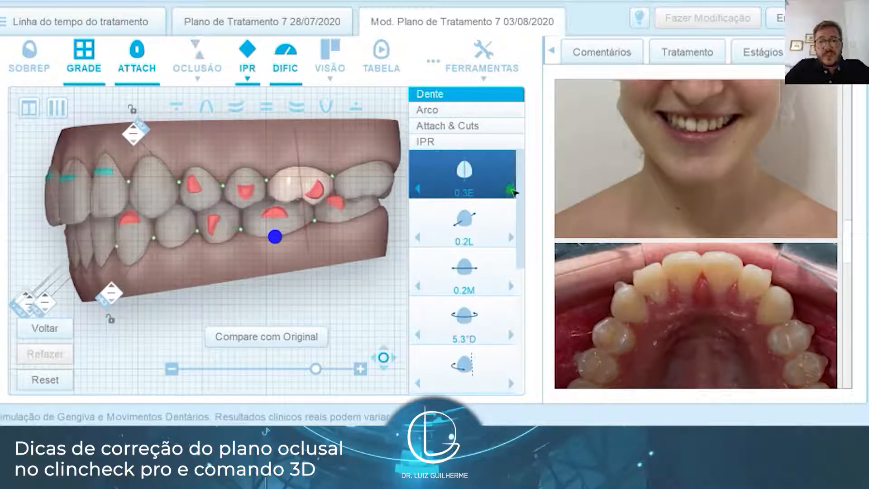
click(512, 190)
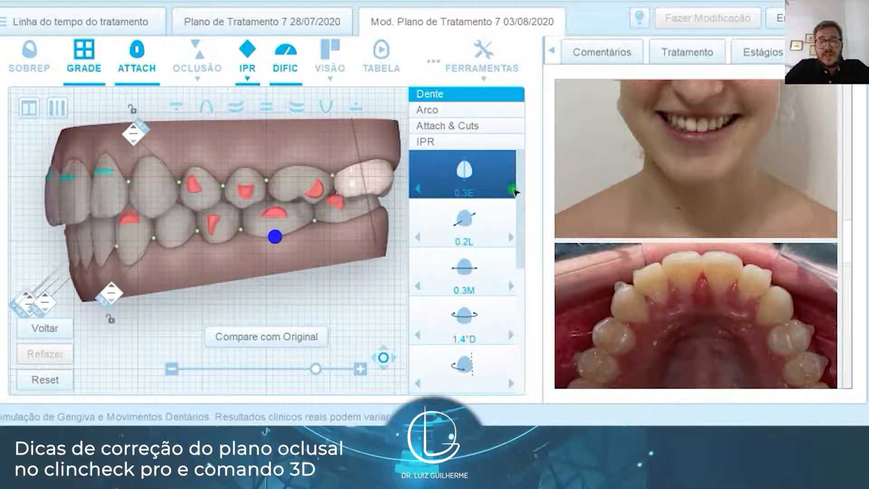
click(511, 189)
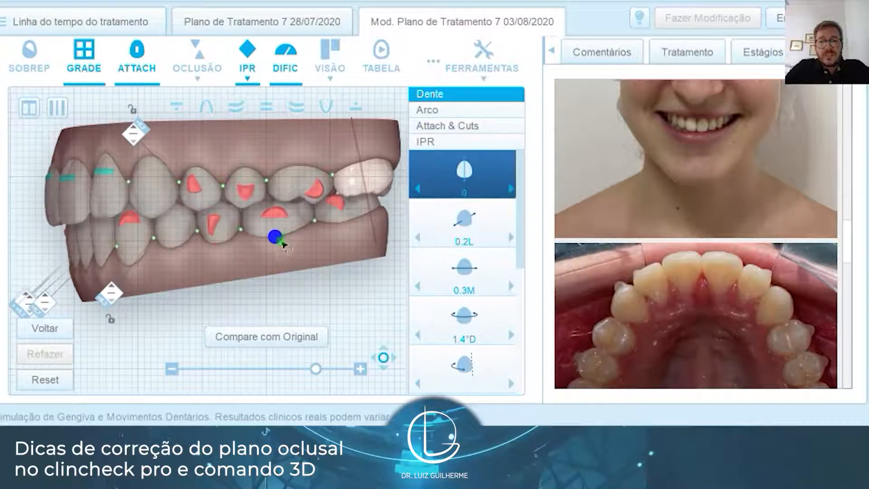
Compare the adjusted posterior teeth with the original plan in lateral view
drag(278, 240, 243, 251)
click(259, 342)
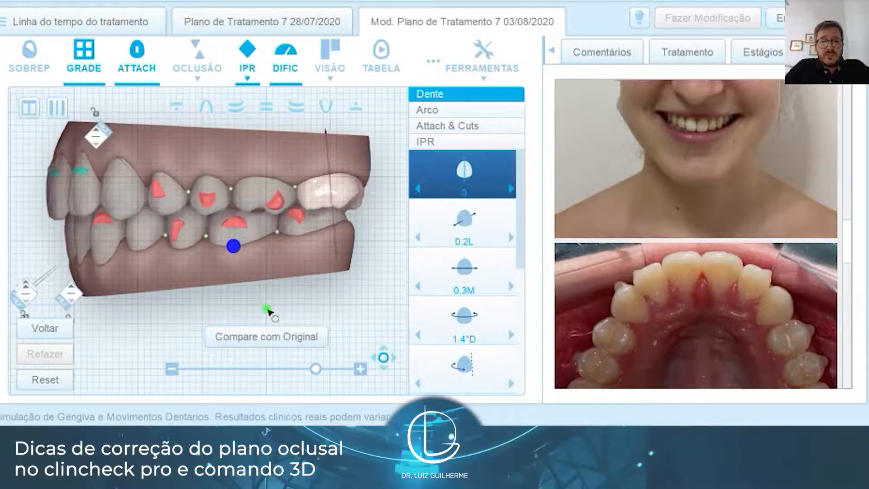
click(261, 340)
click(266, 323)
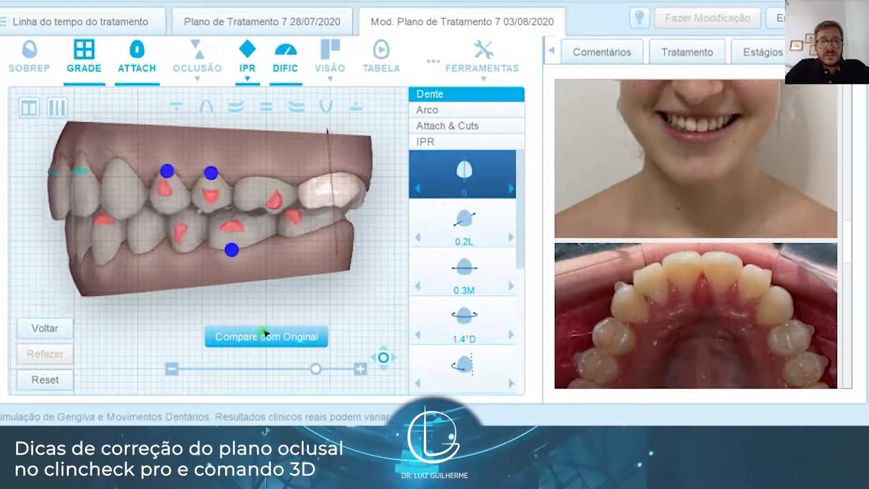
click(265, 322)
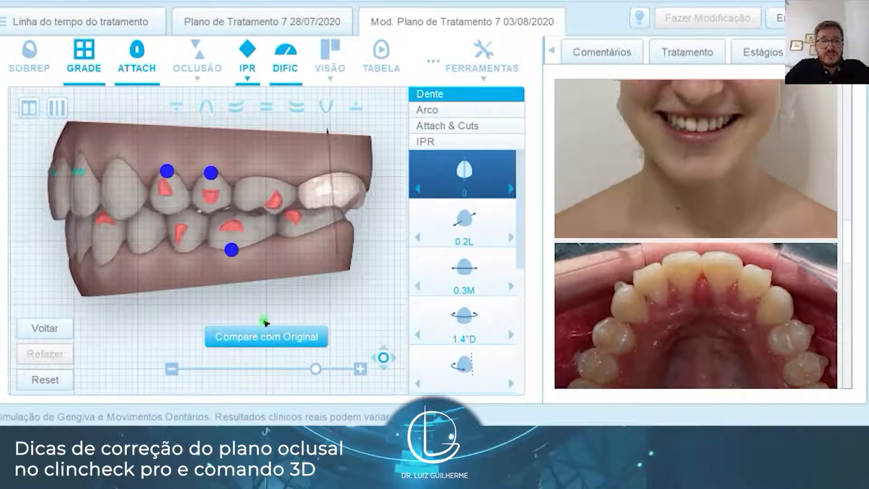
Select upper tooth 2.5, check it against the original plan, and reduce its extrusion to 0.1 mm
click(219, 195)
click(236, 335)
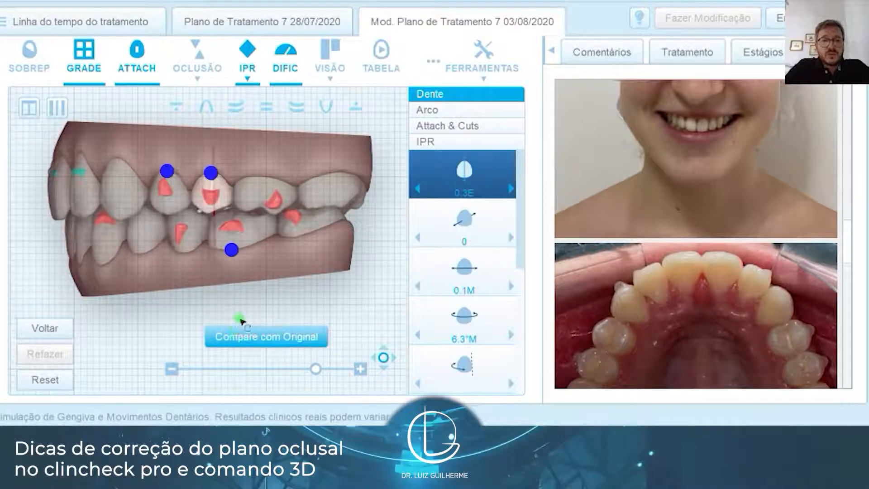
click(232, 347)
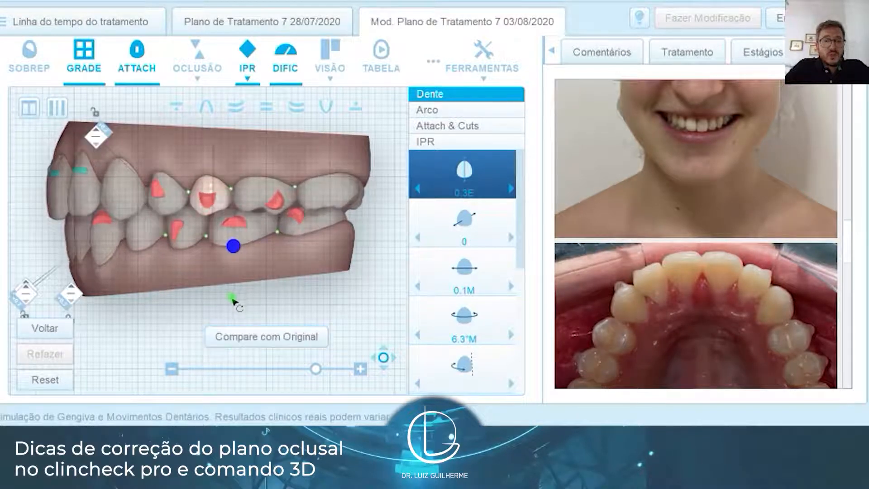
click(233, 339)
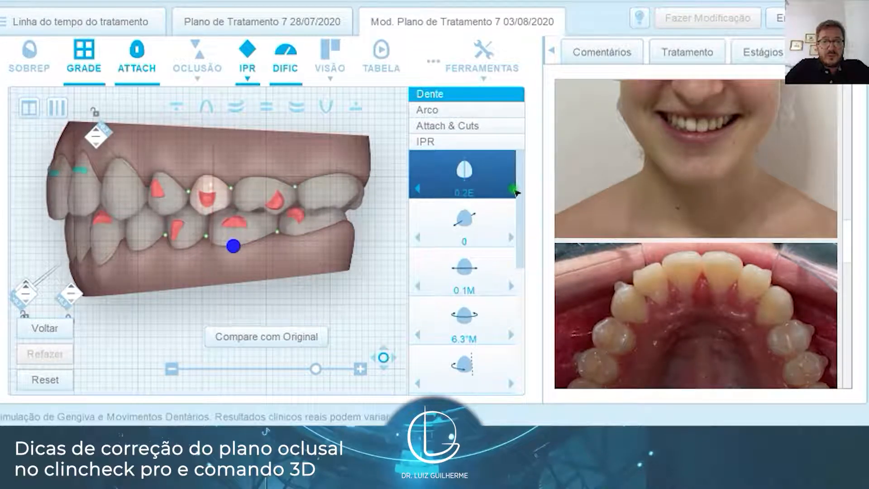
click(516, 193)
Examine the occlusal plane of the corrected arches from the front and from both lateral sides
drag(15, 216, 195, 215)
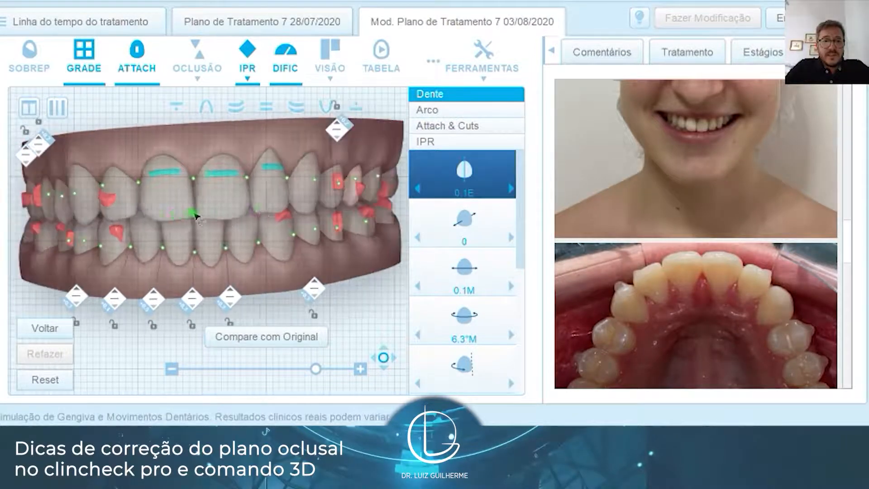
scroll(266, 212, down, 3)
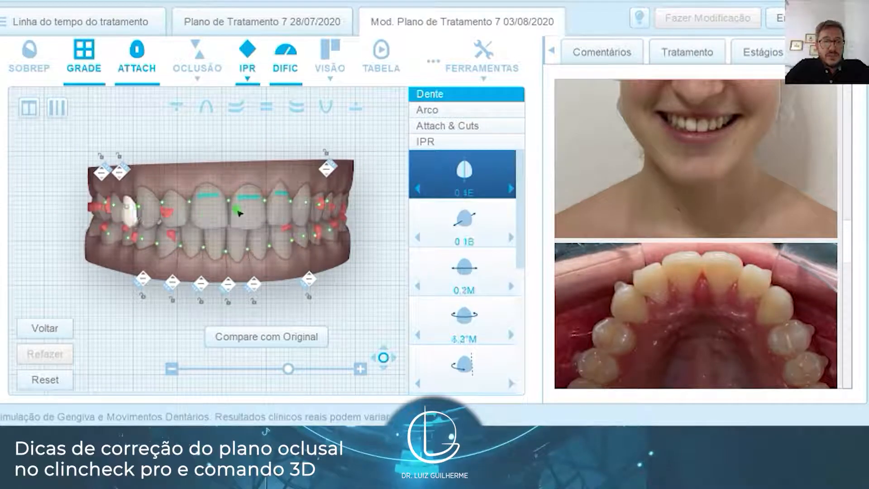
drag(356, 230, 357, 225)
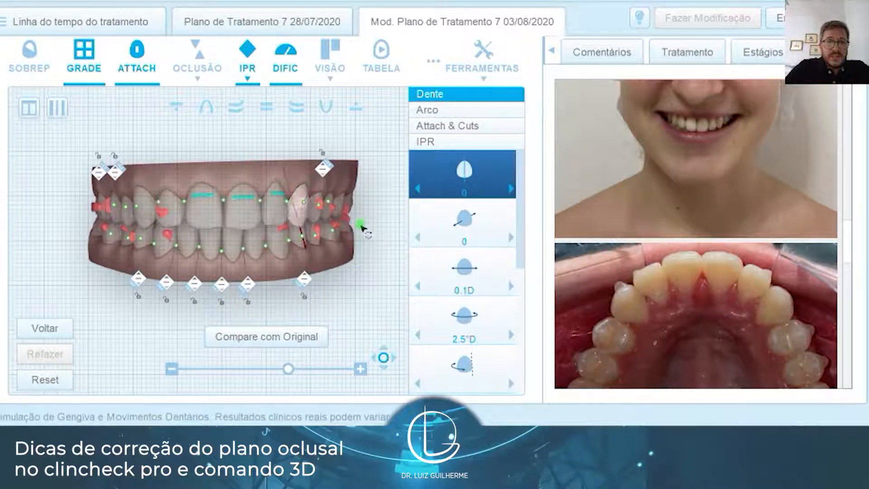
click(360, 223)
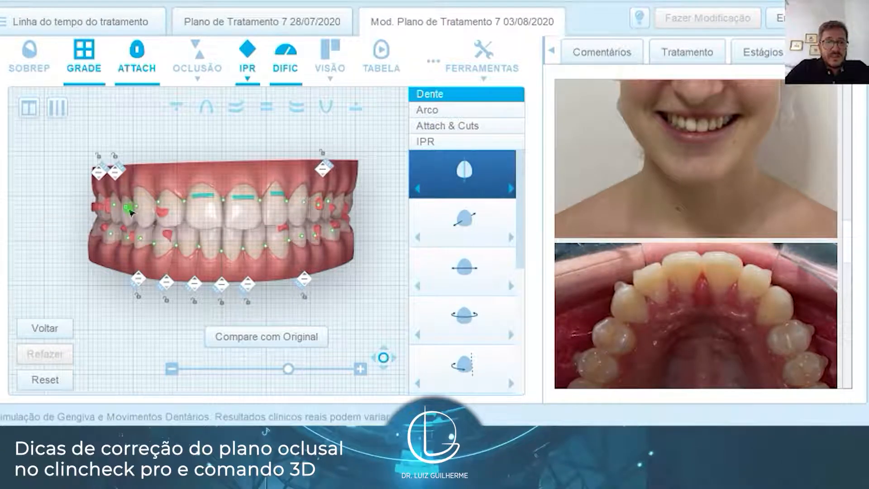
drag(85, 227, 138, 232)
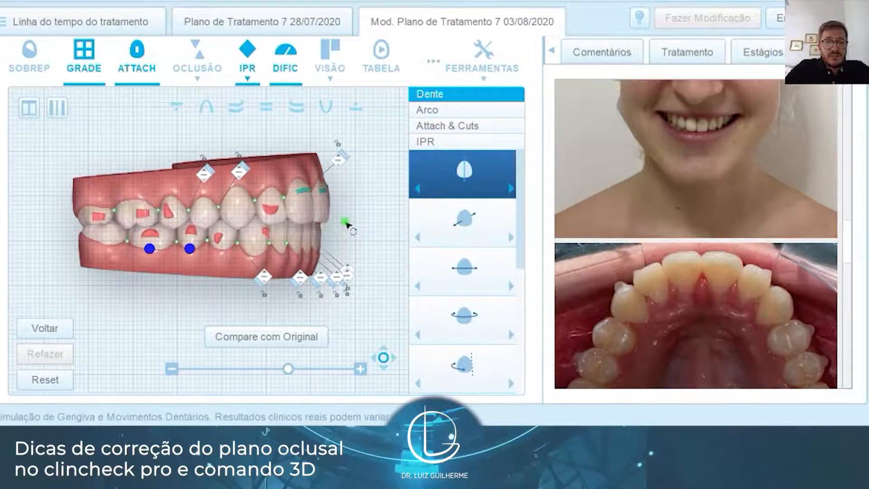
drag(345, 225, 210, 115)
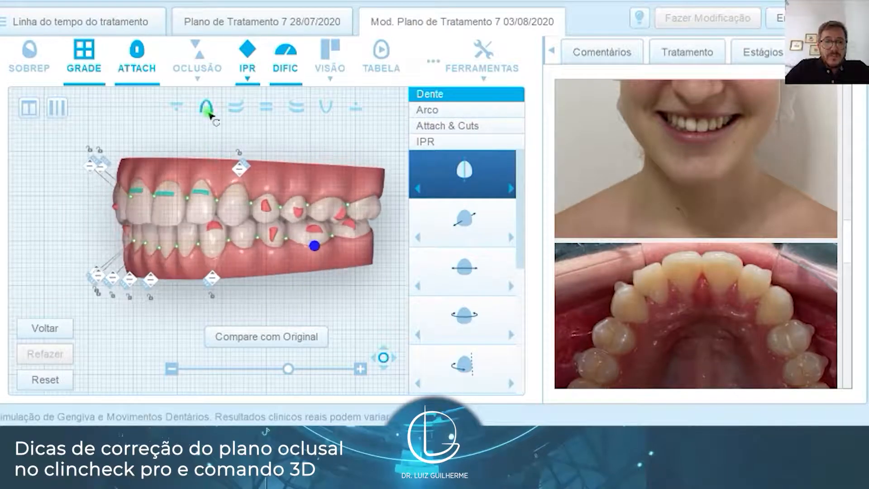
Display the occlusal contacts on the upper arch and examine them from occlusal, oblique and lateral views
click(208, 110)
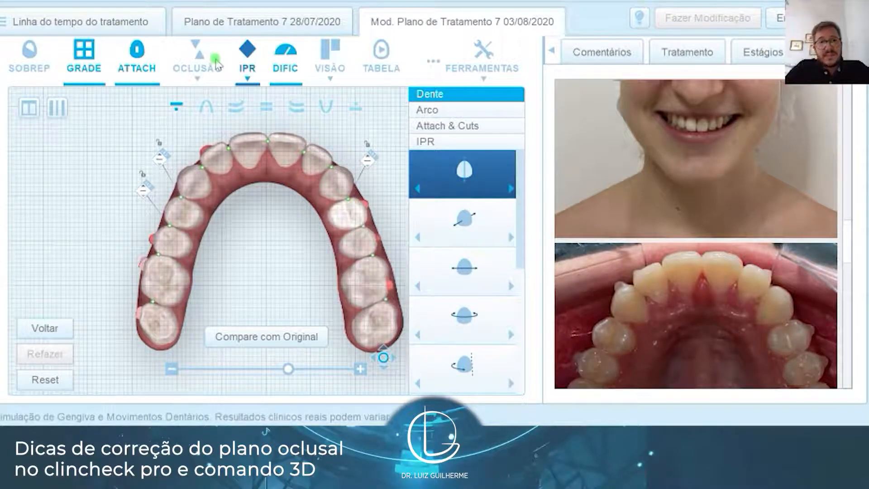
click(197, 54)
click(222, 147)
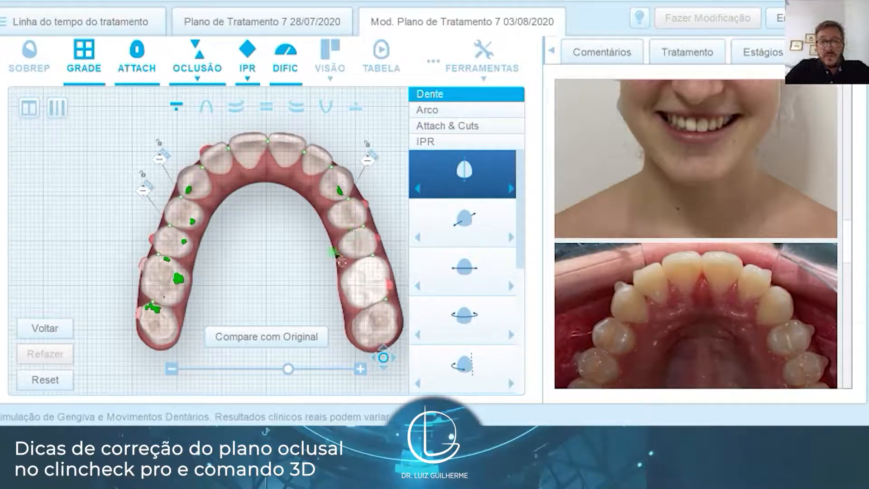
drag(271, 204, 266, 277)
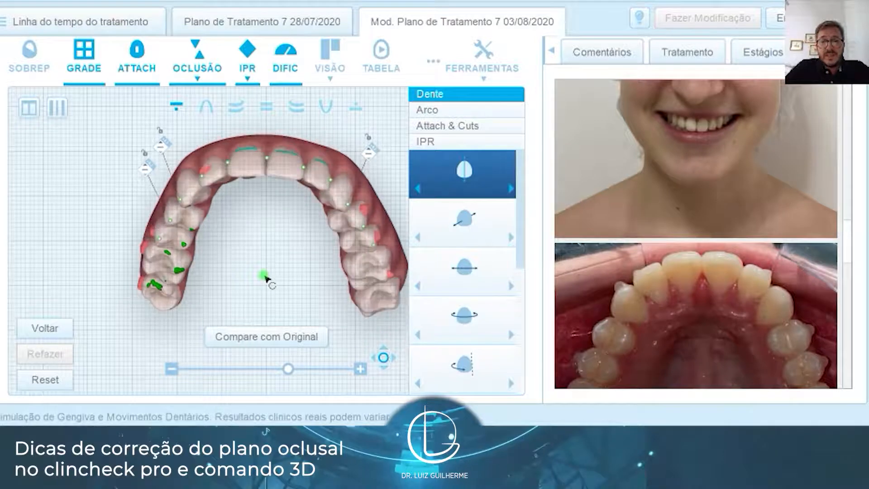
drag(295, 166, 337, 178)
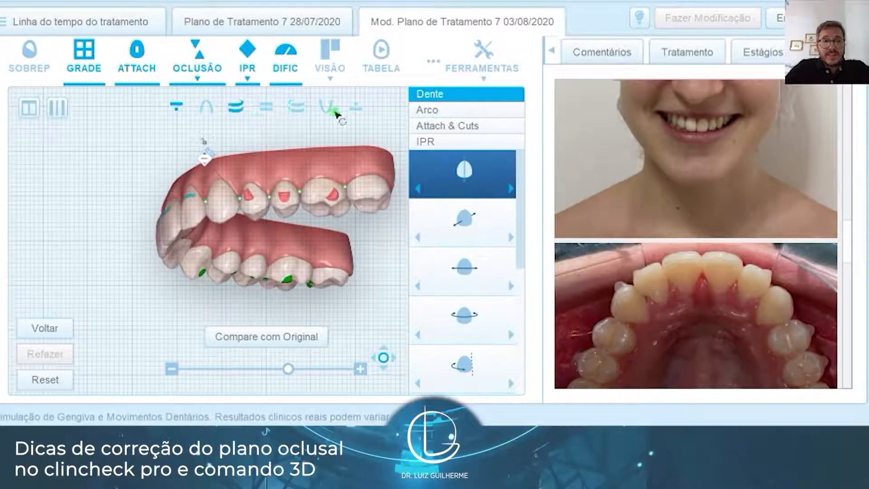
click(299, 109)
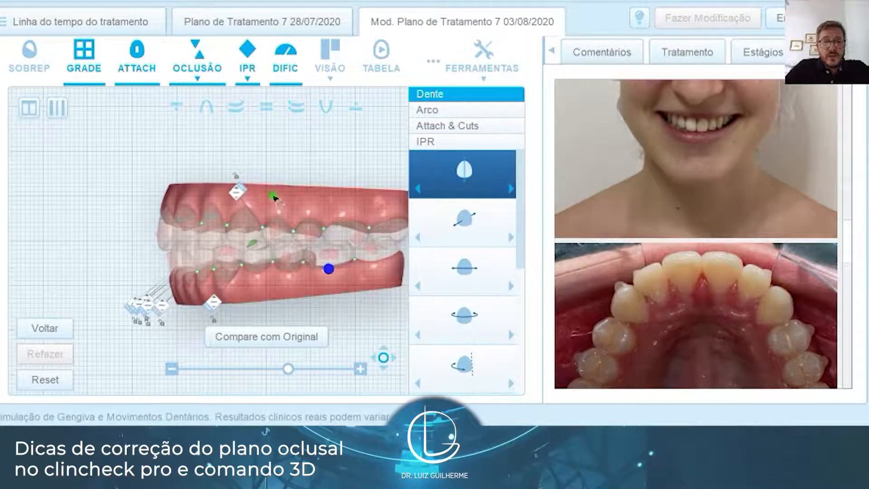
Examine the left posterior occlusal contacts from lateral and oblique views and check upper tooth 2.6
drag(287, 259, 277, 256)
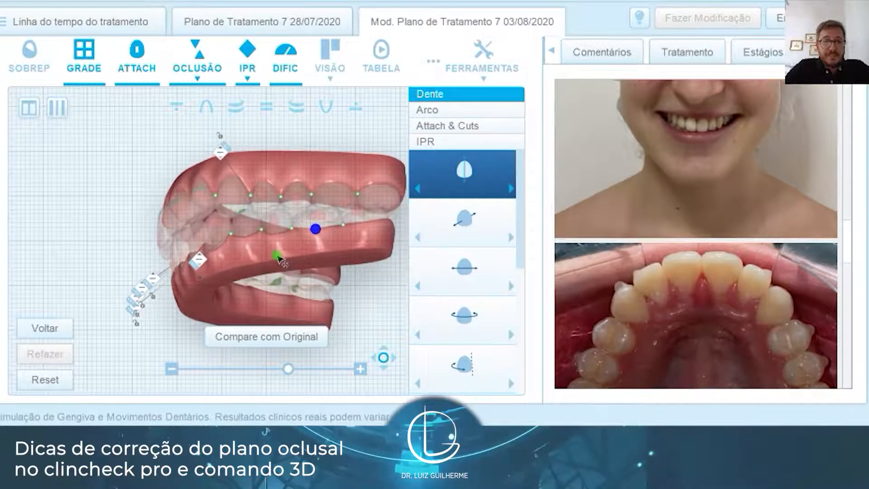
right_drag(269, 264, 241, 266)
drag(260, 262, 256, 268)
scroll(256, 267, up, 3)
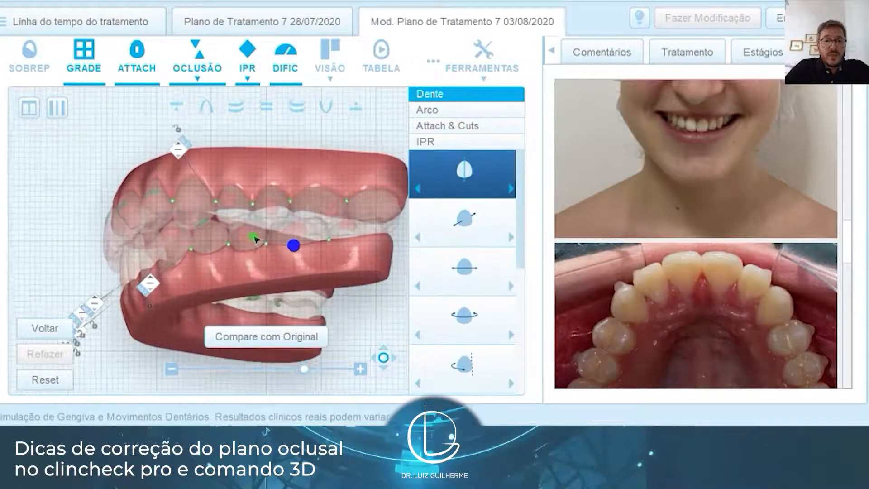
click(233, 196)
drag(268, 199, 331, 212)
click(331, 212)
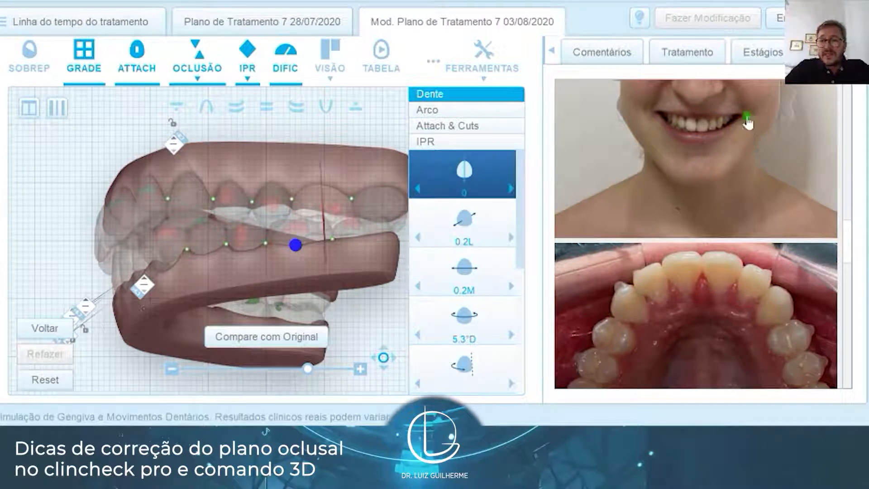
click(327, 262)
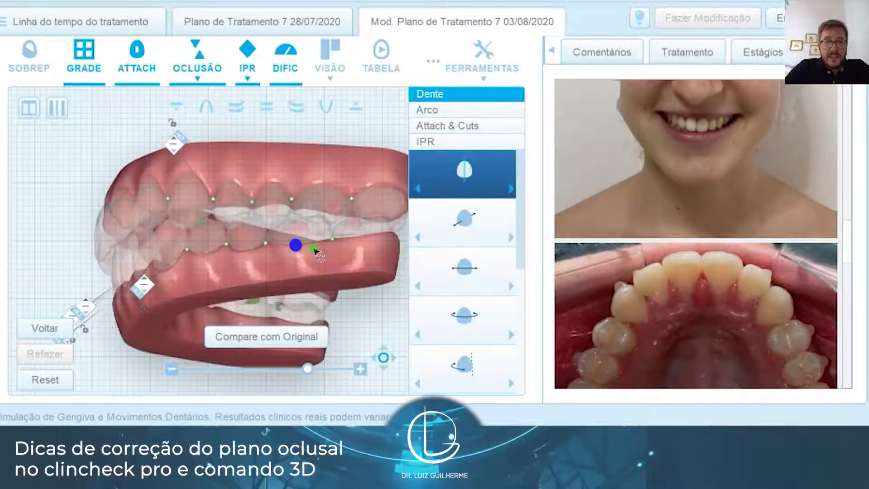
Check lower tooth 3.6, redisplay the occlusal contacts, and set the extrusion of lower tooth 3.5 to 1.0 mm
click(290, 243)
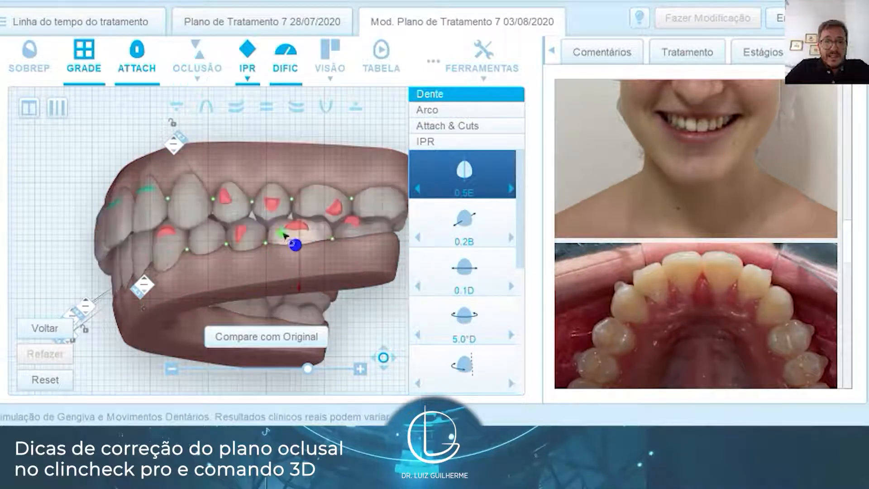
mouse_move(198, 61)
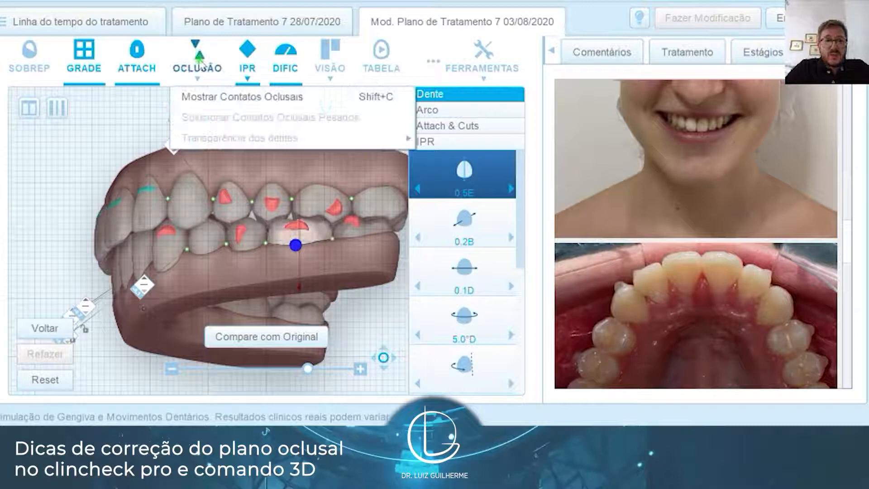
click(209, 97)
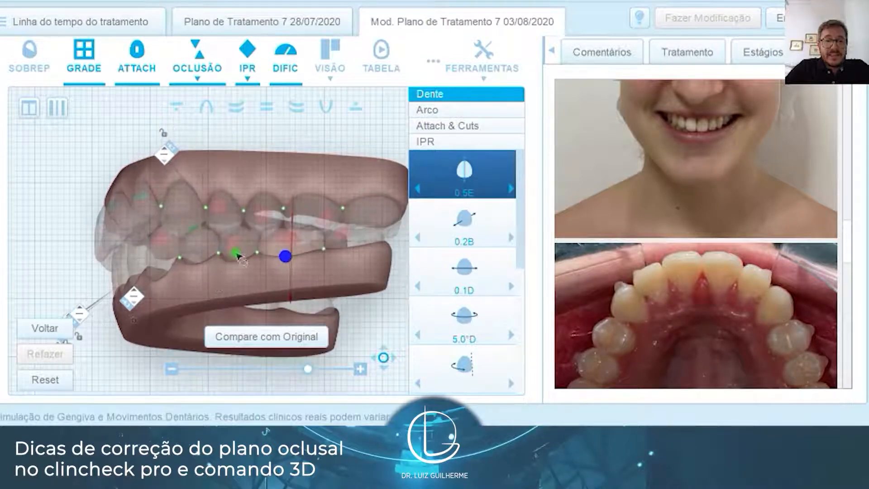
click(238, 256)
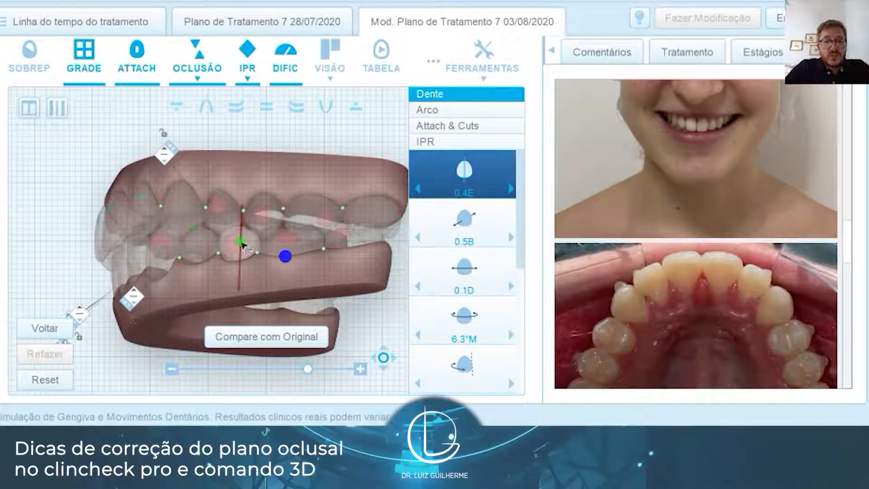
drag(240, 241, 241, 243)
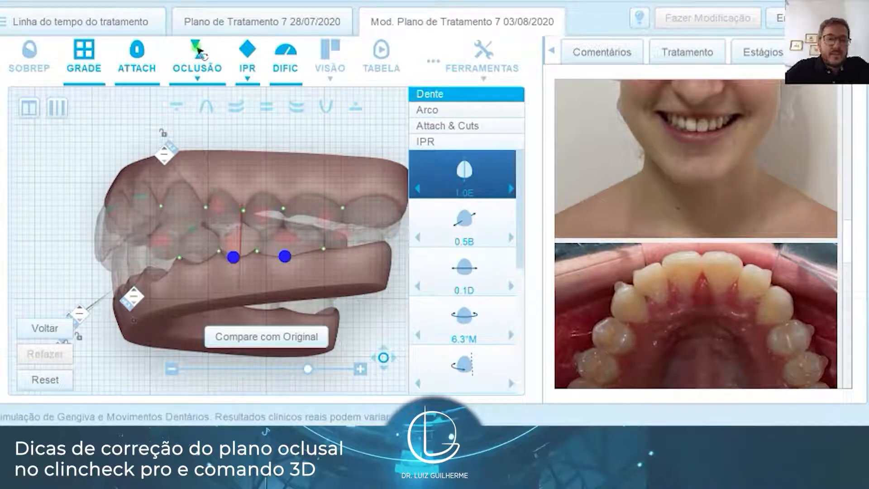
Inspect the left side with the occlusal contacts hidden, select upper tooth 2.3, and display the contacts again
click(199, 53)
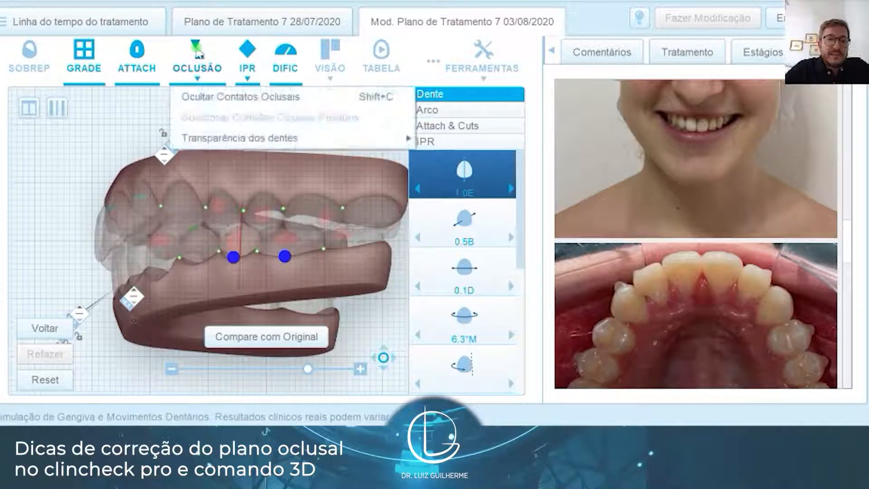
click(229, 96)
drag(252, 158, 255, 125)
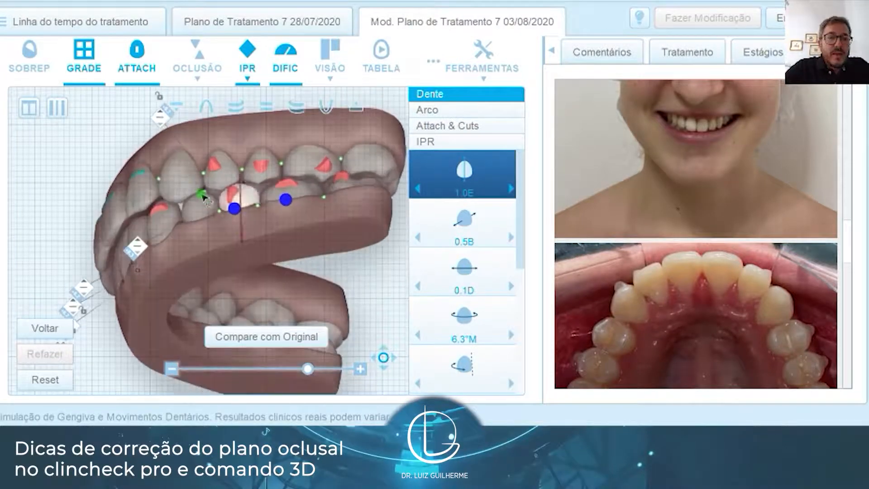
click(194, 185)
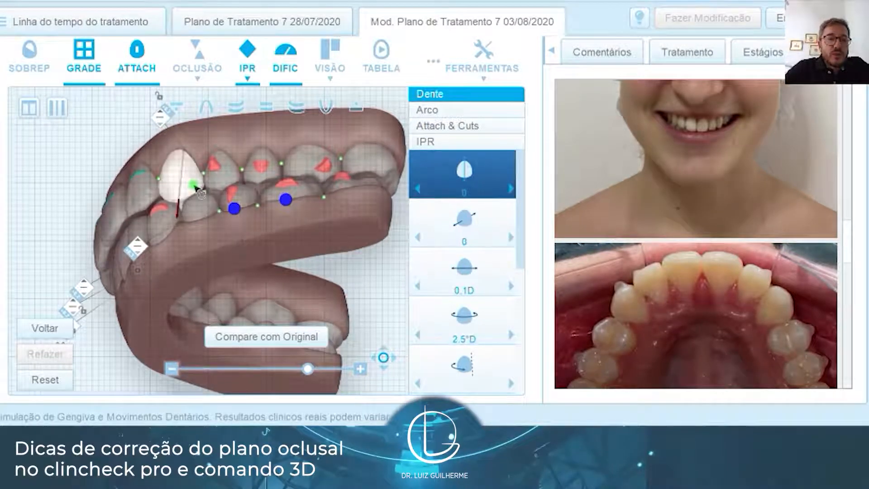
click(197, 54)
click(211, 97)
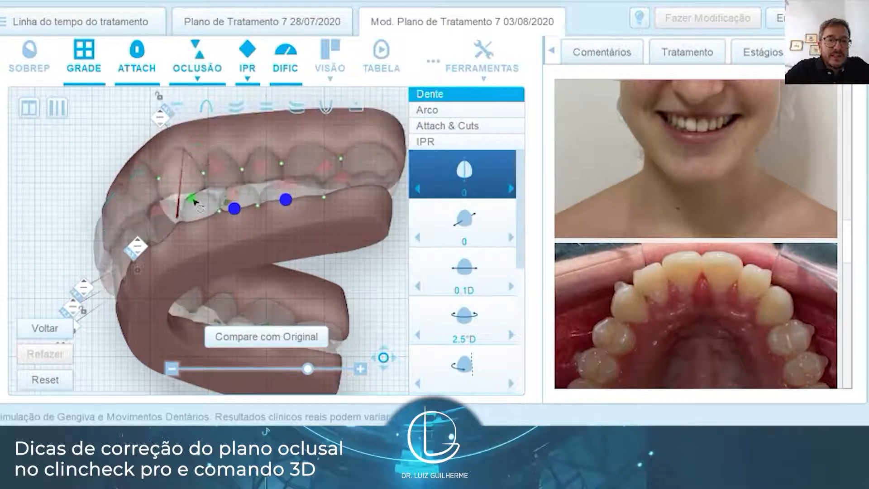
Examine the contacts of upper canine 2.3 from oblique, left lateral and upper occlusal views
mouse_move(318, 226)
mouse_down()
mouse_move(328, 239)
mouse_move(323, 230)
mouse_up()
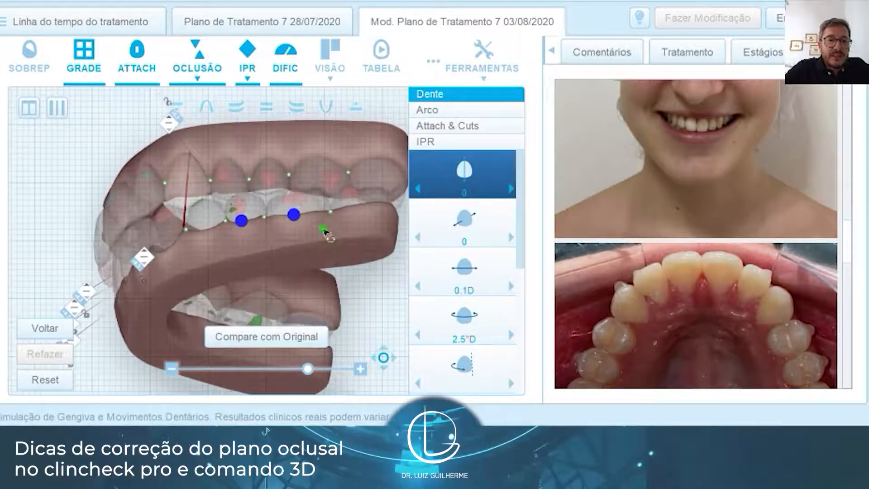
drag(266, 161, 226, 127)
scroll(257, 175, up, 2)
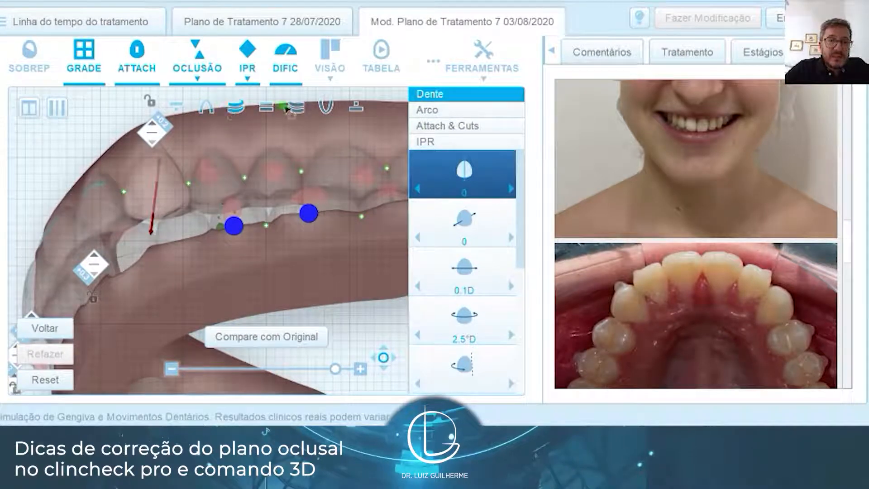
click(297, 109)
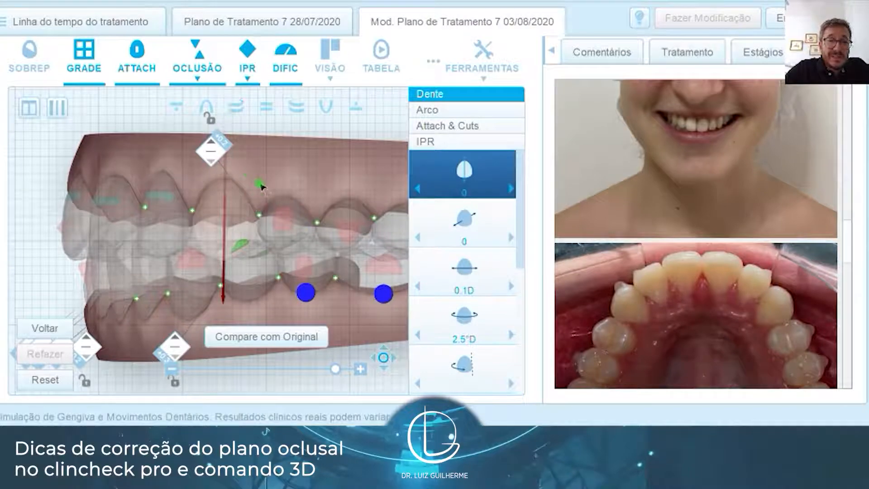
drag(267, 158, 264, 141)
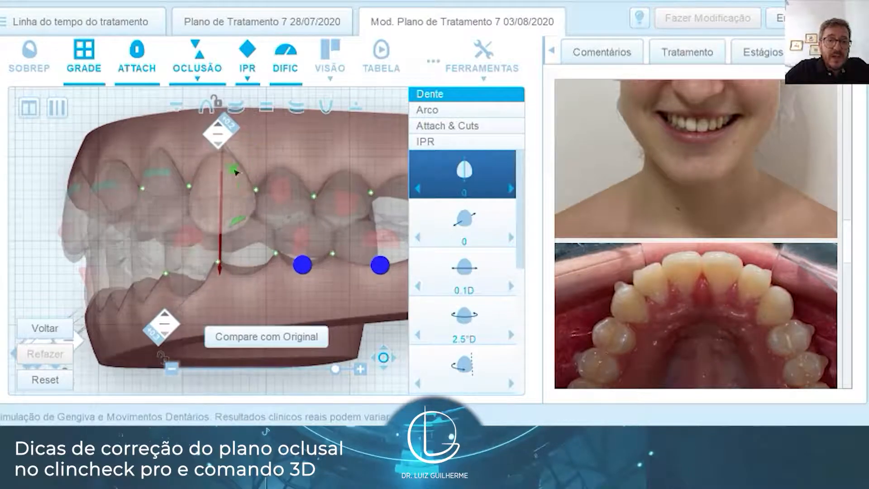
click(205, 107)
drag(267, 184, 259, 272)
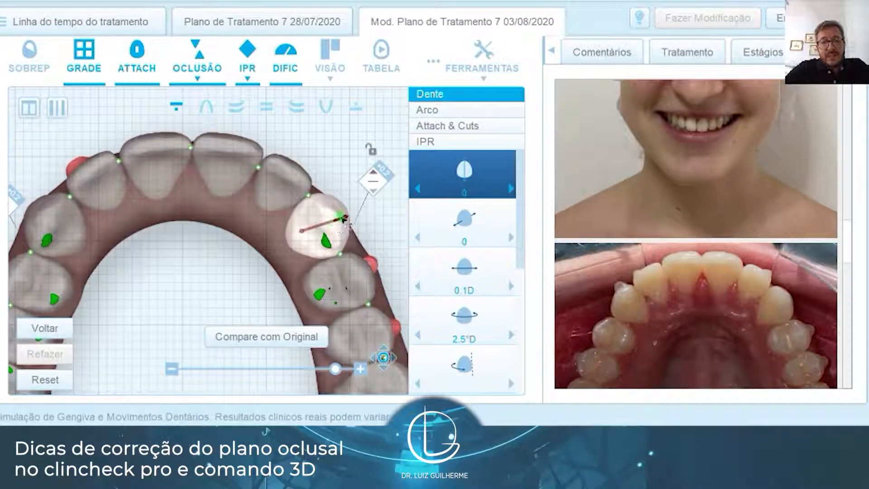
Set upper canine 2.3 to 0.1 mm extrusion and 0.4 mm buccal translation, and canine 1.3 to 0.7 mm buccal translation
drag(347, 211, 353, 212)
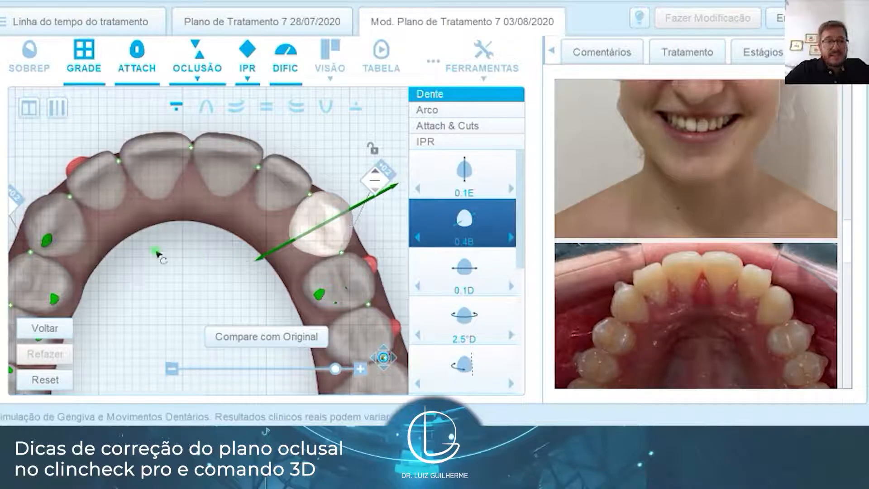
click(63, 229)
drag(53, 223, 47, 224)
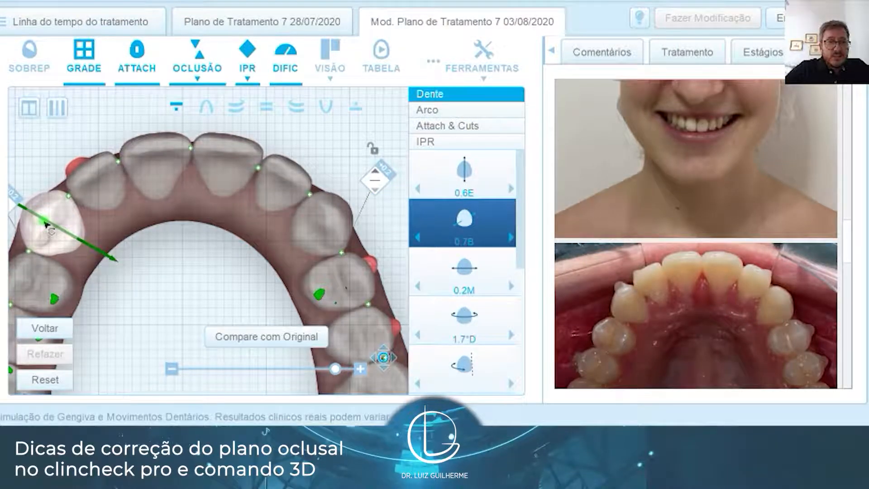
click(181, 274)
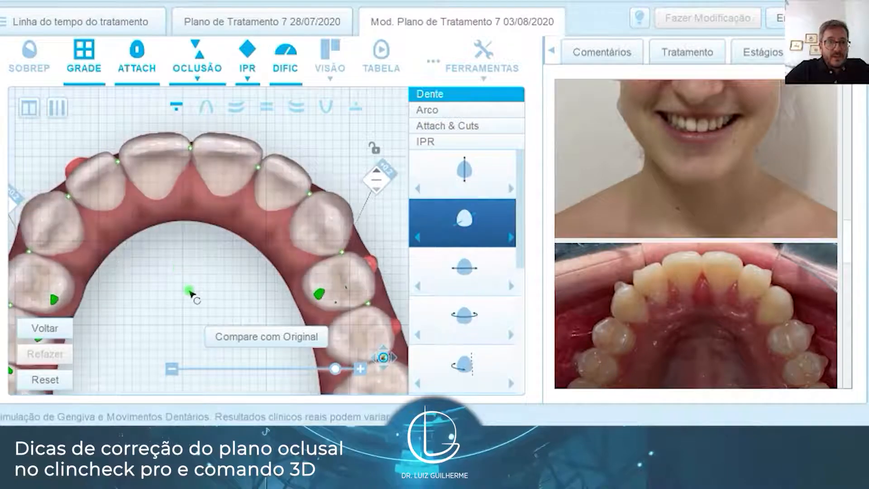
Examine the whole upper arch and review the doctor's final-stage tooth movement values in the table
drag(203, 290, 178, 295)
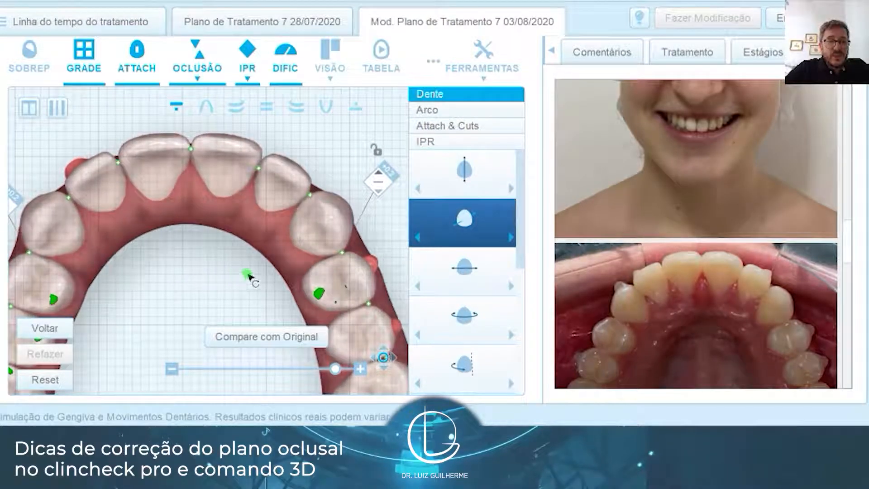
scroll(209, 259, down, 3)
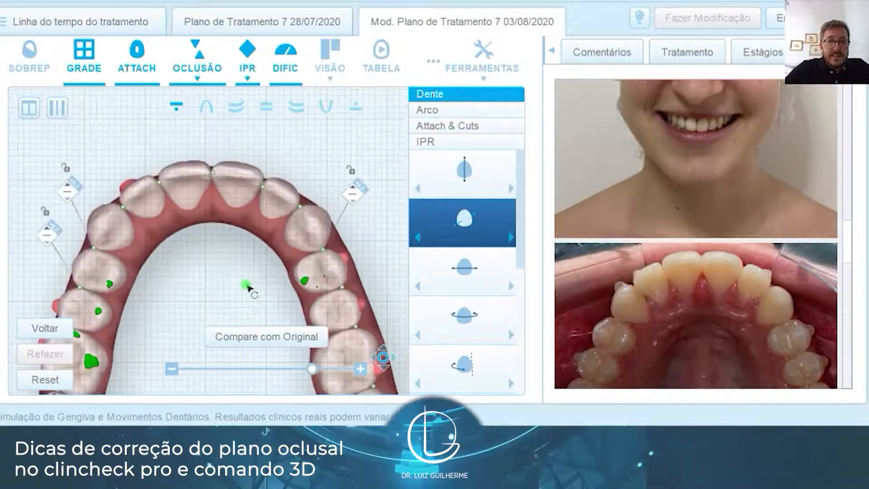
click(382, 59)
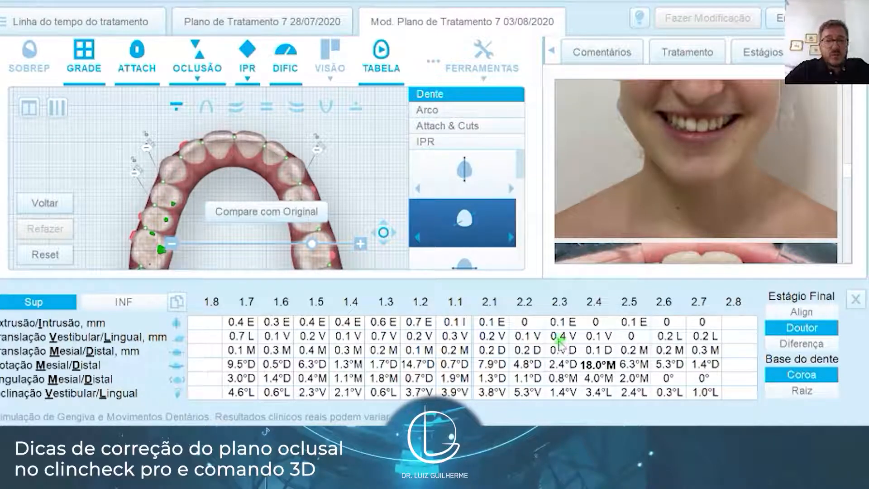
click(855, 299)
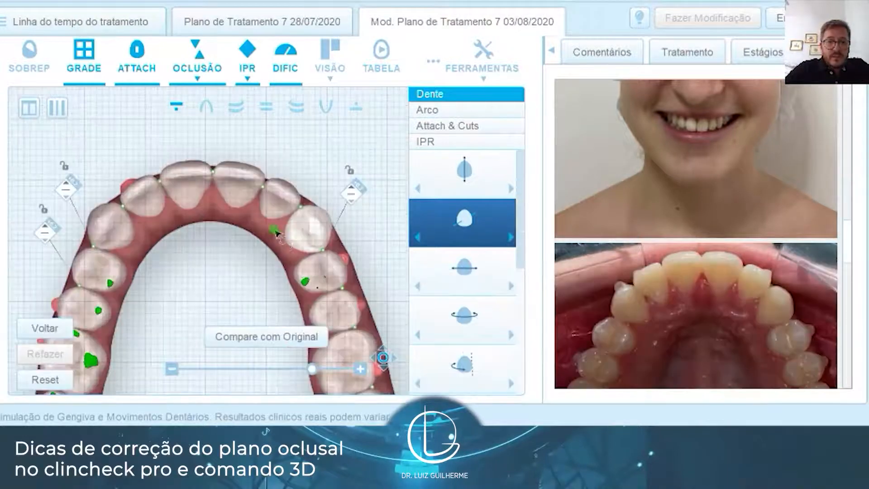
Set the rotation of upper canine 2.3 to 1.4° mesial
click(301, 227)
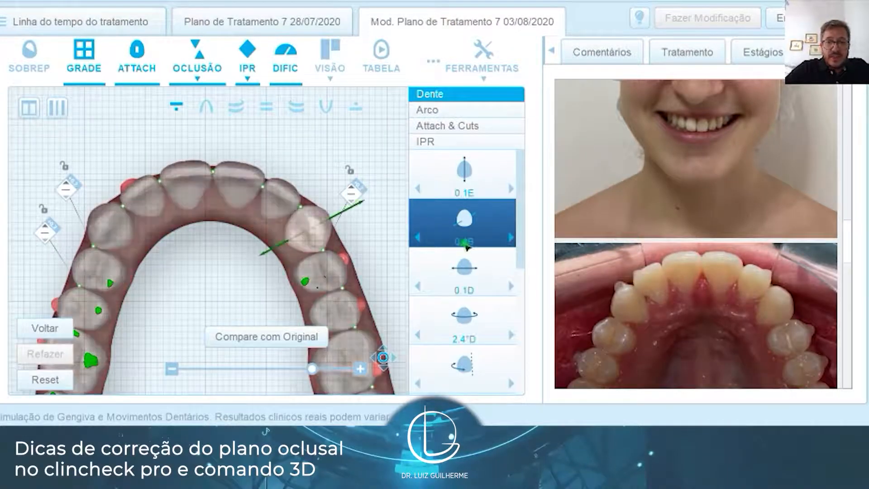
click(467, 317)
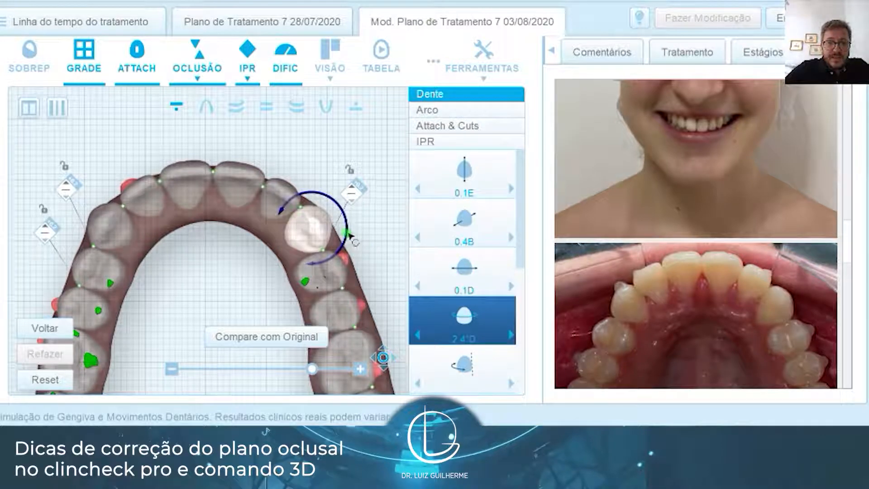
click(207, 279)
click(319, 241)
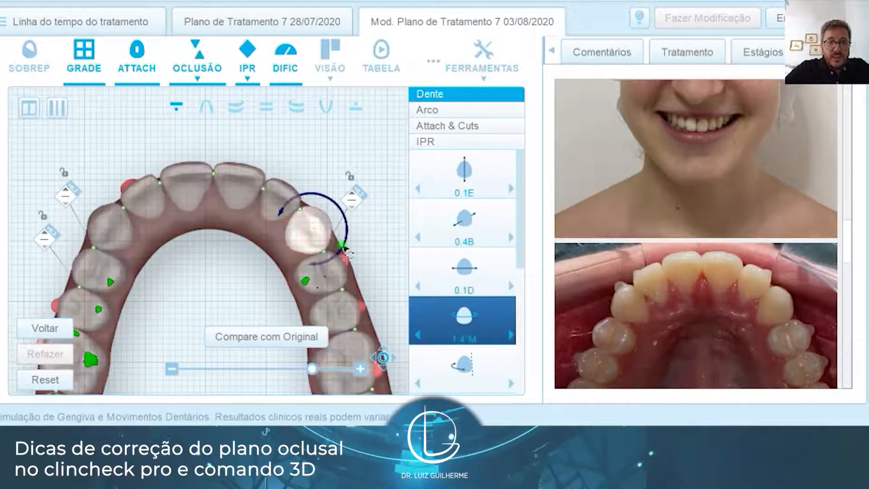
click(202, 270)
Compare the occlusal contacts on the upper arch with those on the lower arch from occlusal views
drag(202, 270, 231, 236)
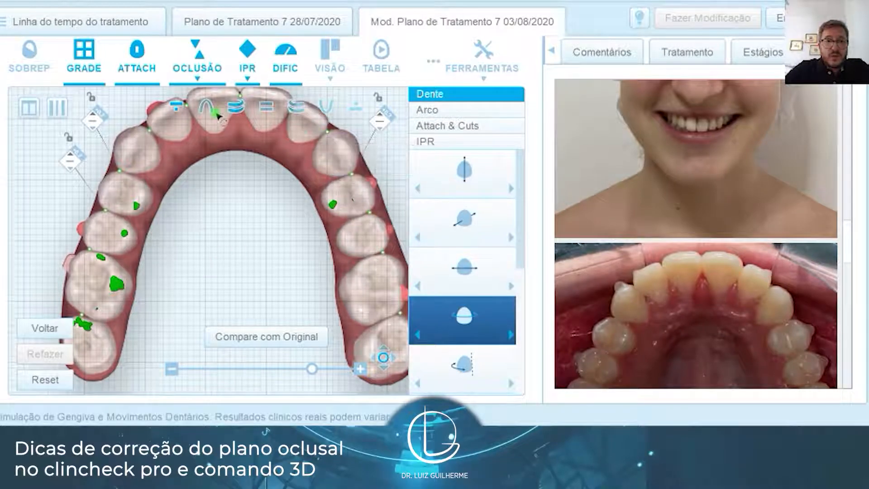
click(332, 110)
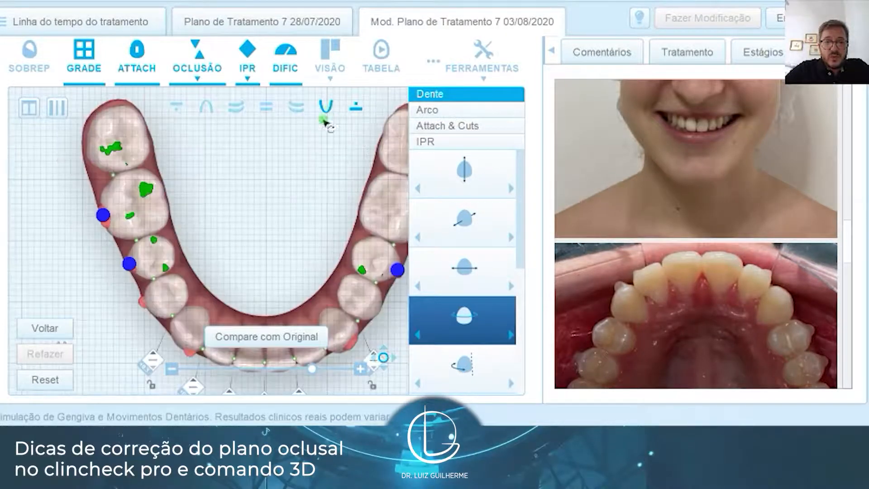
drag(242, 223, 387, 275)
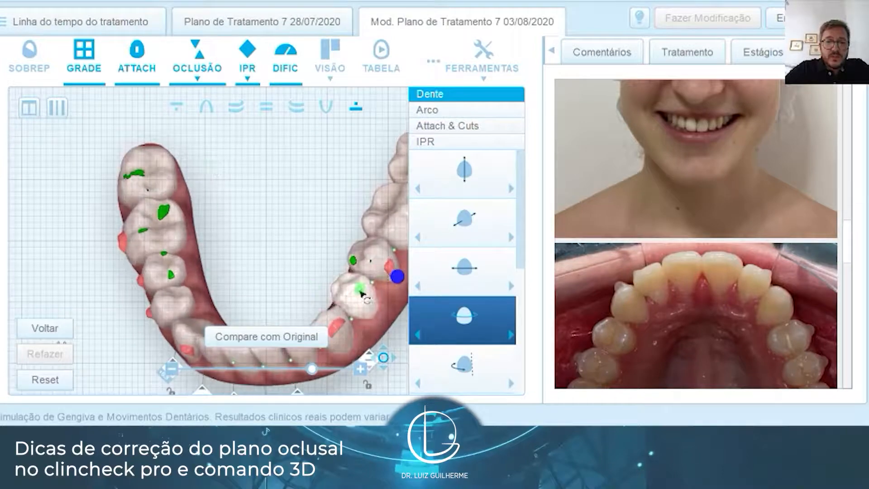
Select lower tooth 3.4 and examine its position and contacts from occlusal, oblique and left lateral views
click(357, 290)
right_drag(251, 305, 202, 325)
click(266, 336)
click(307, 335)
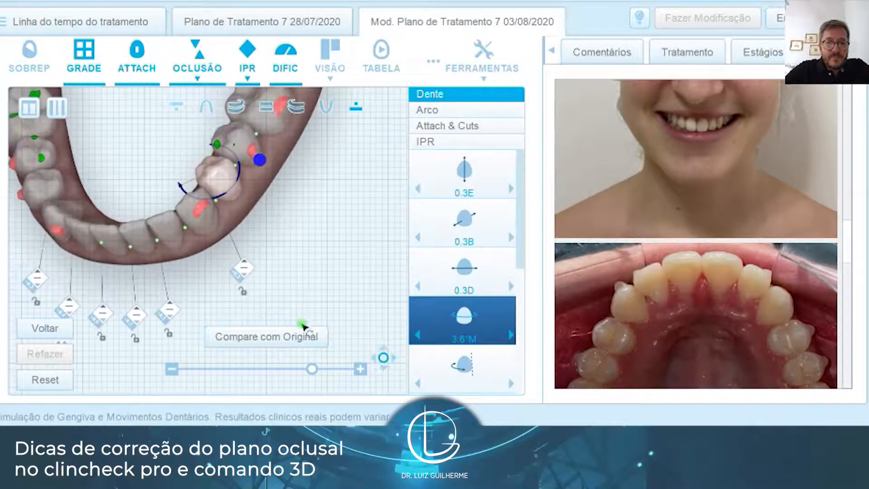
drag(345, 149, 162, 181)
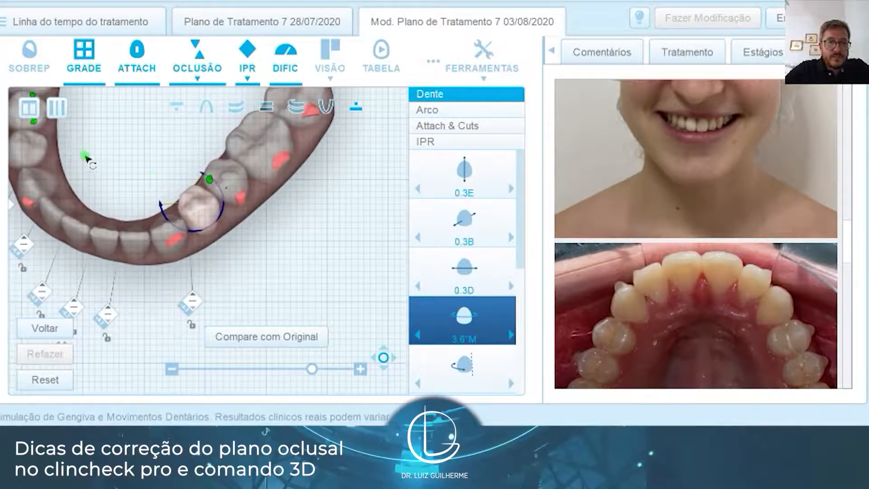
drag(87, 159, 180, 274)
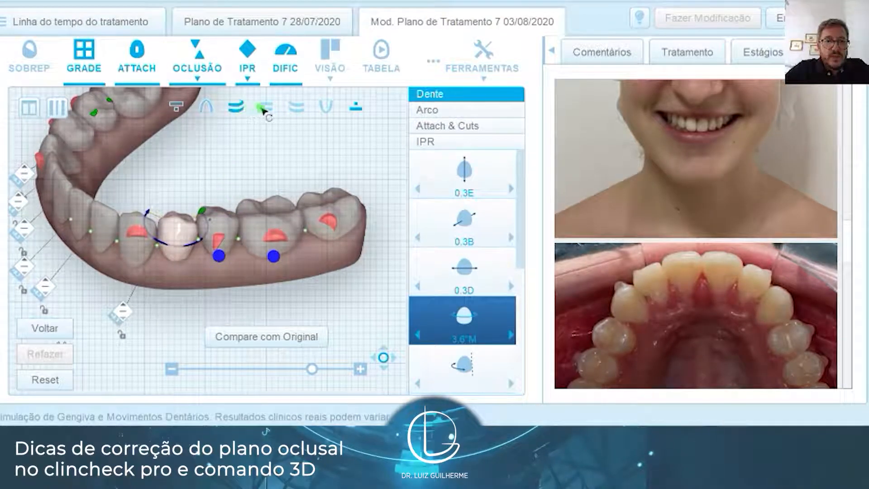
click(302, 110)
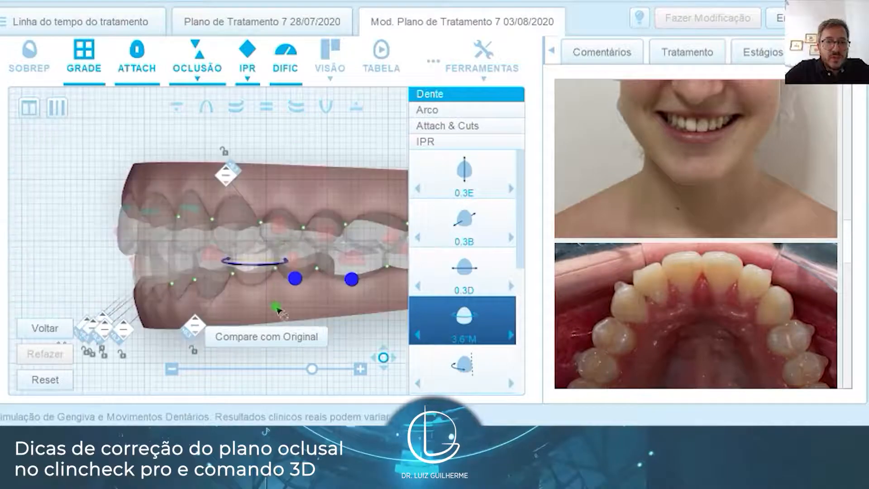
Examine lower tooth 3.4 from oblique left views, deselect it and inspect the buccal teeth with the occlusal contacts hidden
drag(273, 294, 243, 260)
right_drag(243, 261, 244, 260)
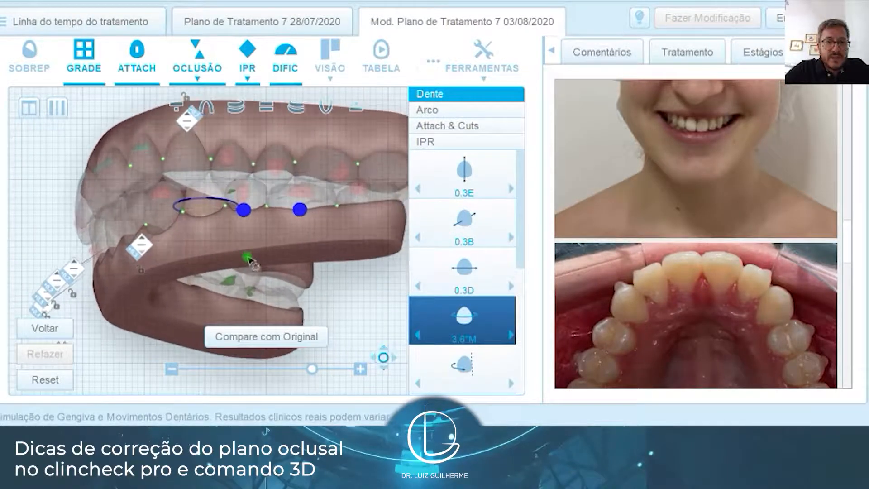
mouse_move(251, 247)
mouse_down()
mouse_move(243, 271)
mouse_move(244, 259)
mouse_up()
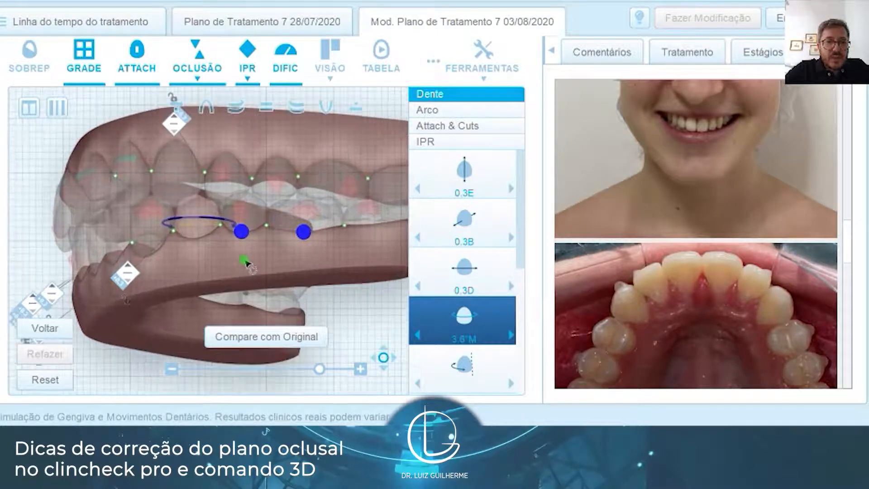
click(243, 211)
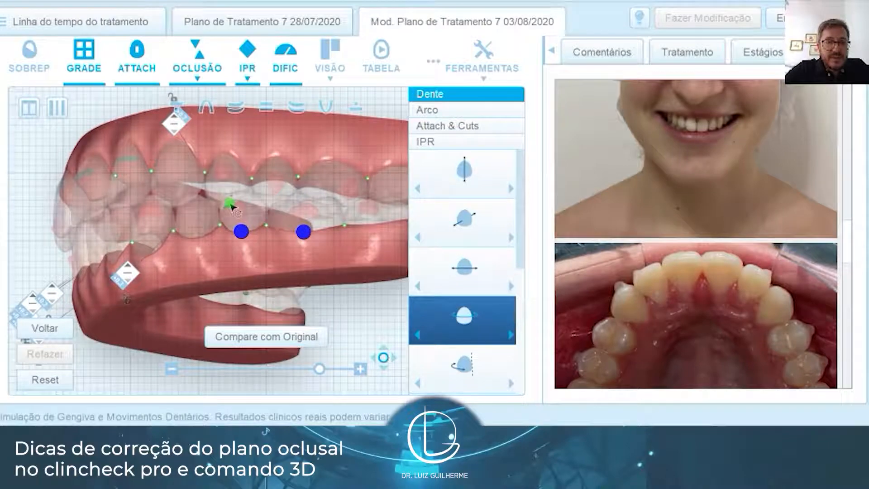
click(197, 57)
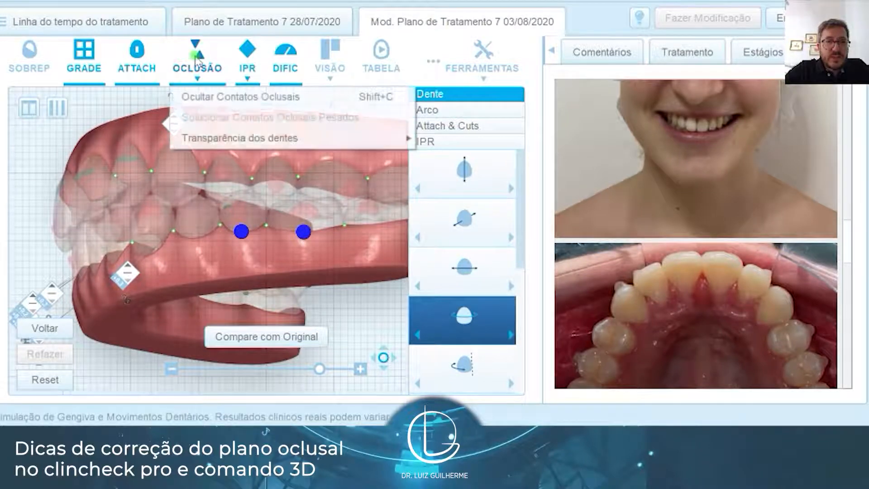
click(209, 98)
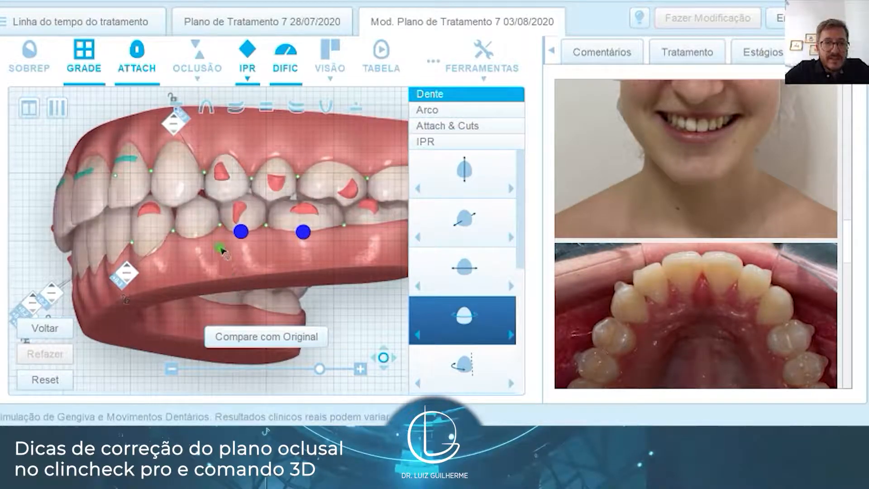
drag(223, 246, 180, 170)
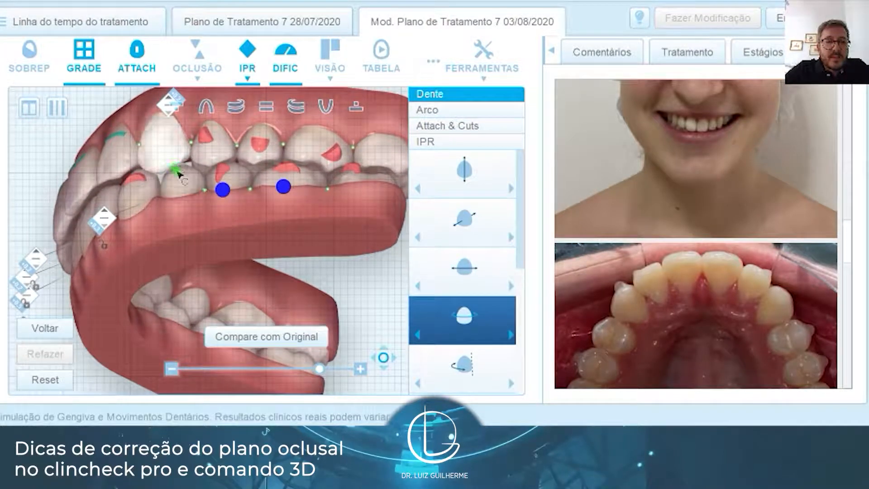
drag(253, 222, 251, 202)
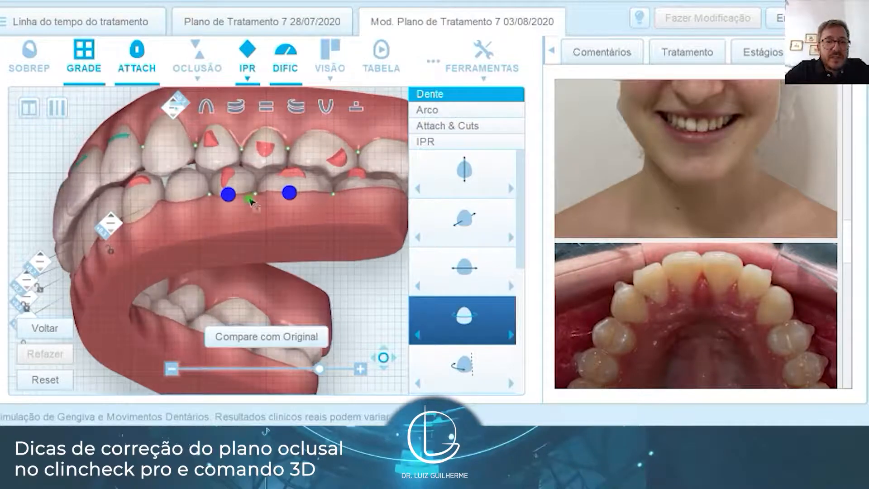
Select lower tooth 3.5 and show the occlusal contacts again
click(233, 181)
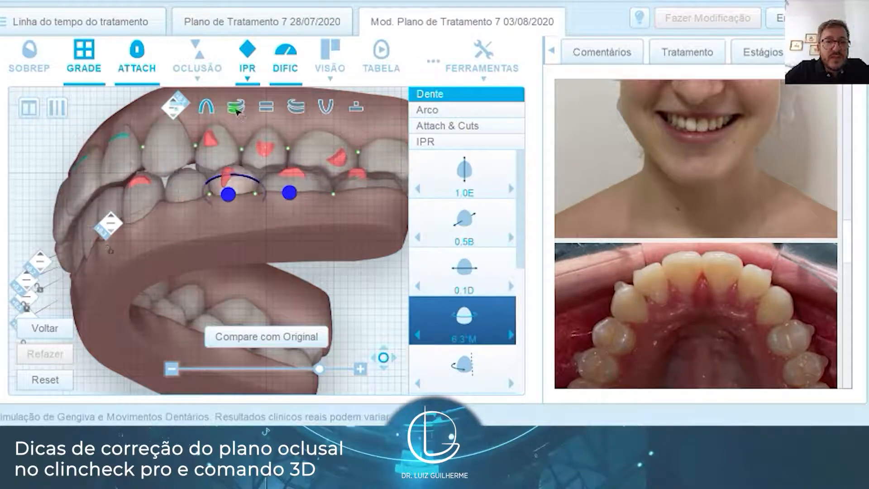
click(201, 61)
click(212, 93)
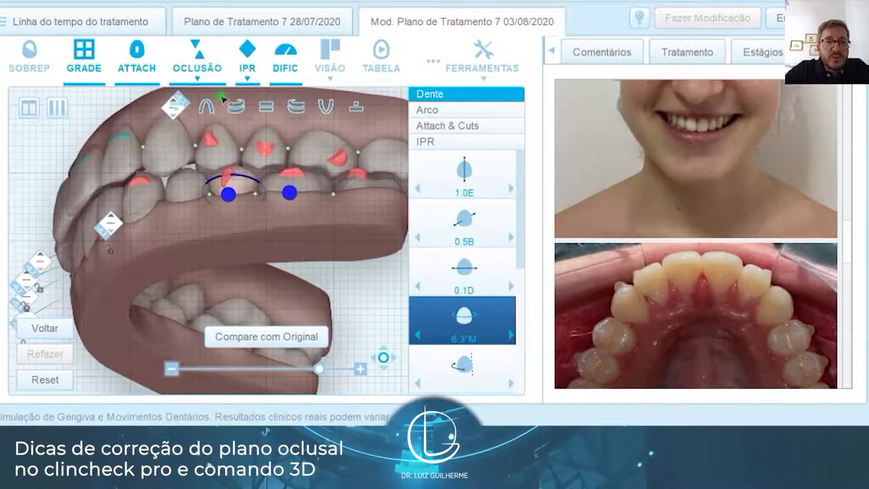
Rotate lower tooth 3.5 to 11.5° distal and resolve the excess movement, reducing the rotation to 9.8° distal
drag(240, 236, 302, 185)
drag(192, 167, 215, 228)
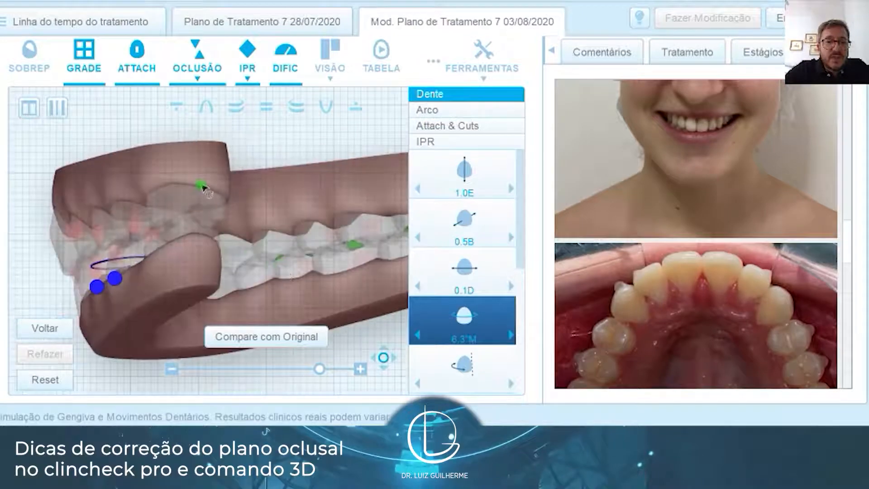
drag(136, 196, 113, 271)
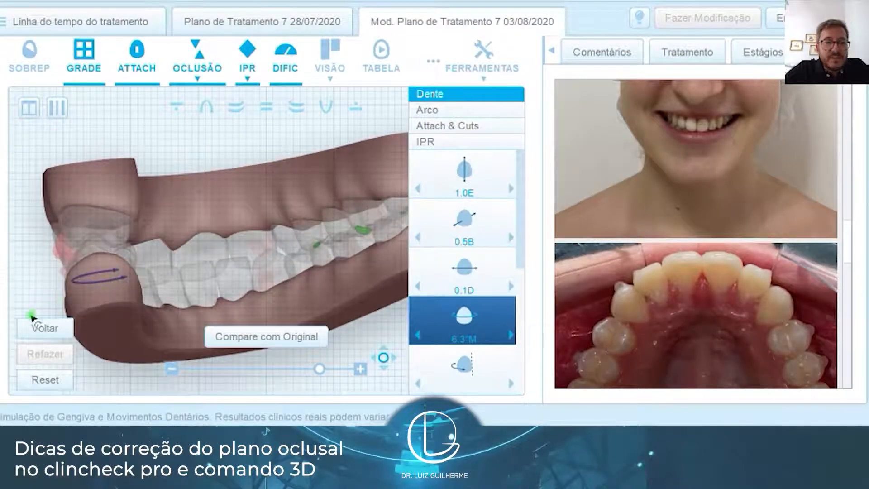
drag(255, 223, 398, 203)
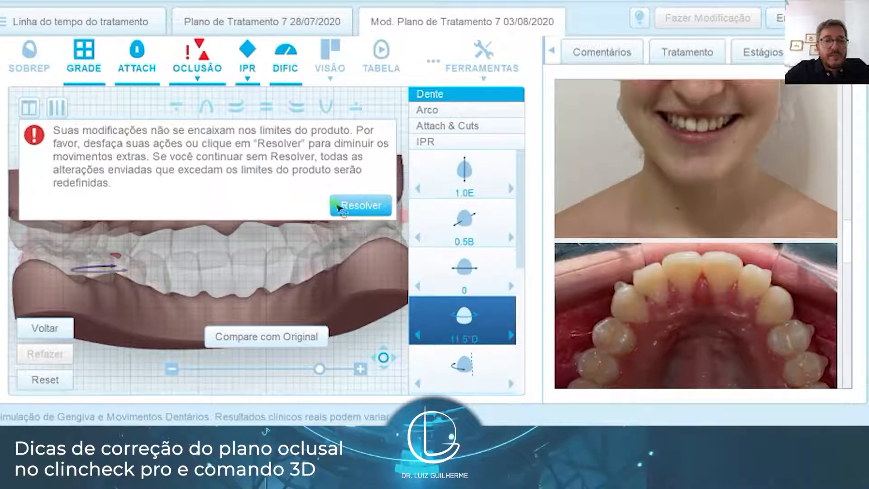
click(352, 206)
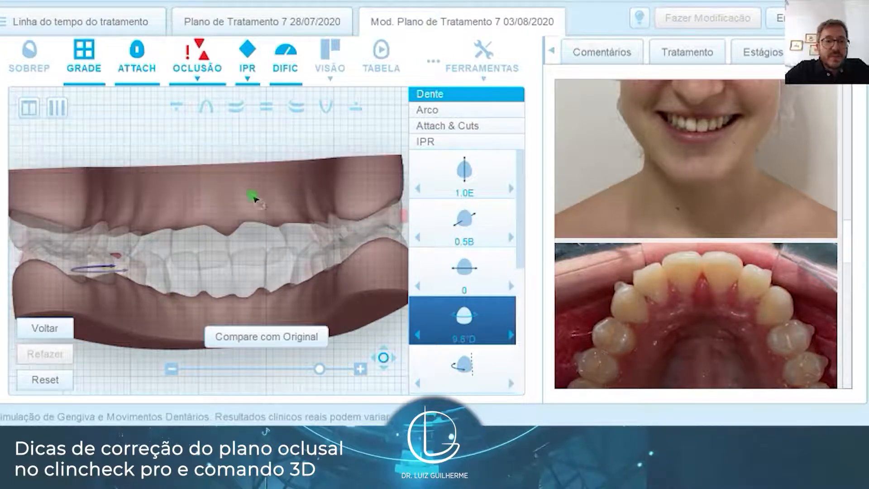
Examine the contacts of lower tooth 3.5 from the lingual side, deselect it and hide the occlusal contacts
drag(252, 194, 167, 186)
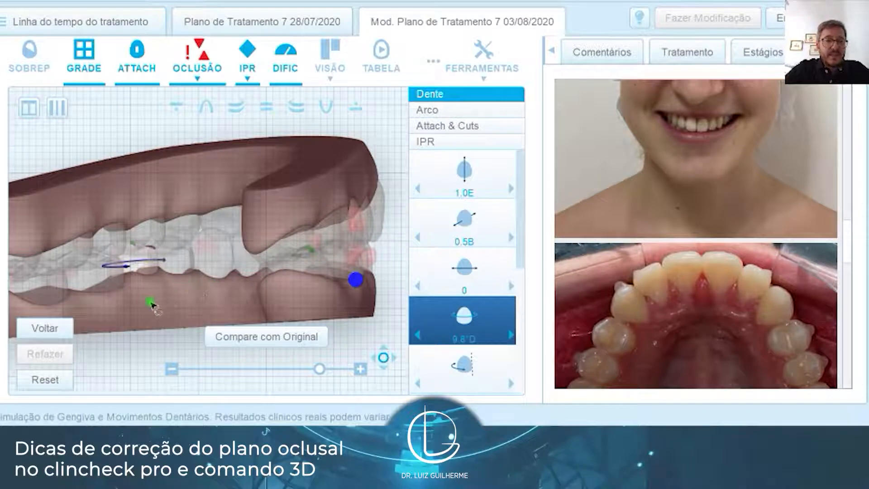
drag(120, 309, 207, 294)
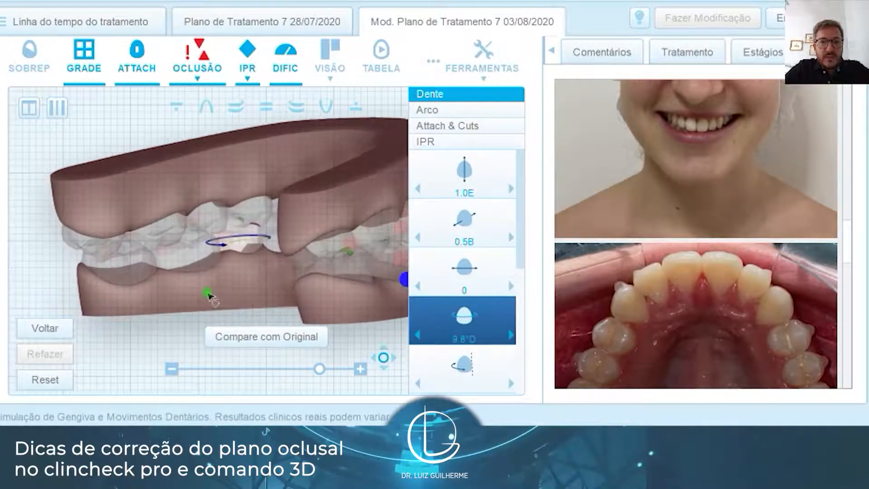
scroll(207, 294, up, 2)
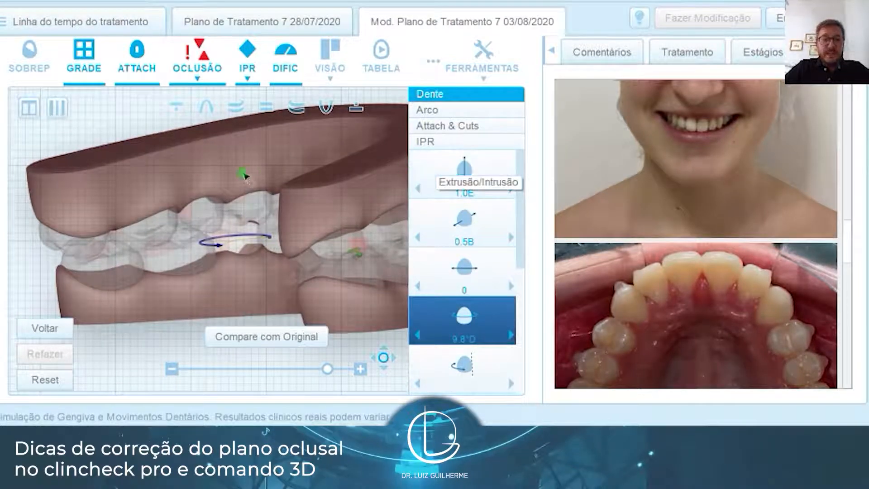
drag(163, 192, 139, 309)
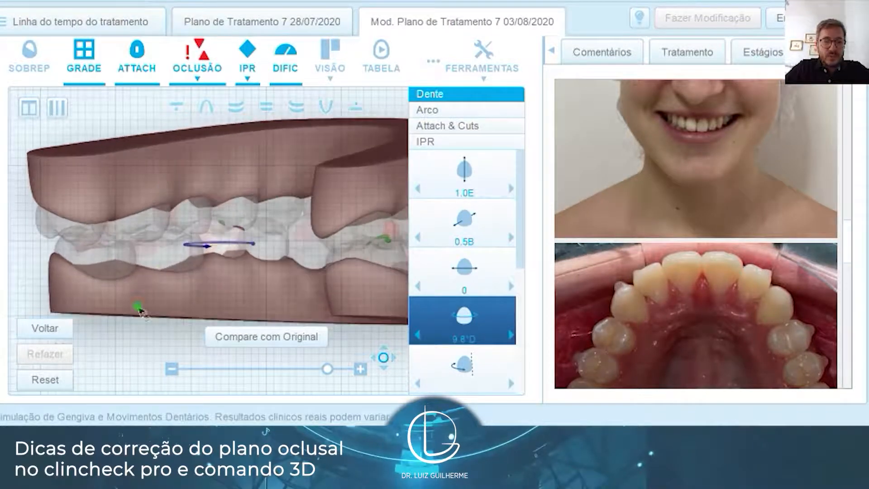
click(149, 338)
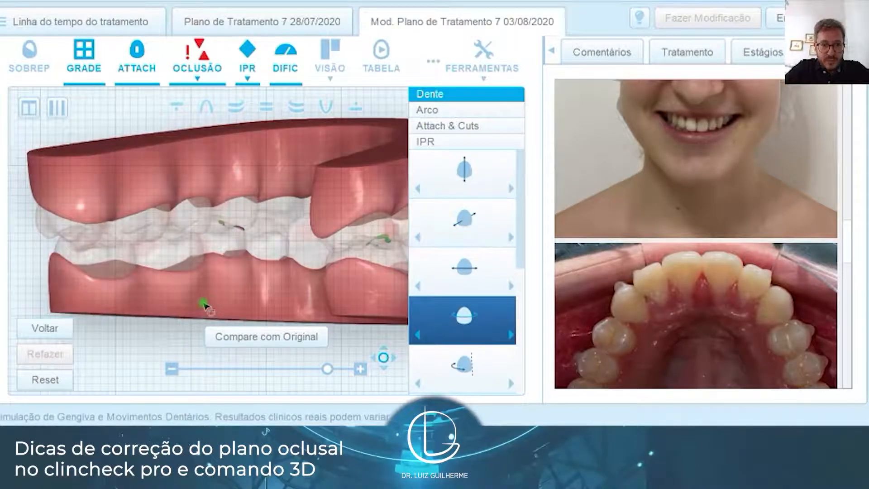
drag(204, 303, 192, 294)
scroll(214, 287, up, 1)
click(196, 68)
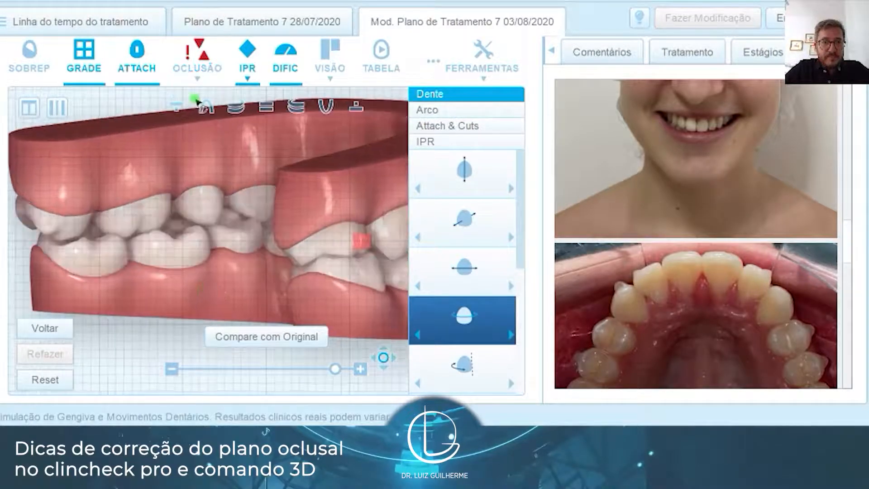
Select lower tooth 3.5 and examine its position against the neighbouring and opposing teeth from lingual and buccal views
mouse_move(235, 278)
mouse_down()
mouse_move(277, 233)
mouse_move(236, 260)
mouse_up()
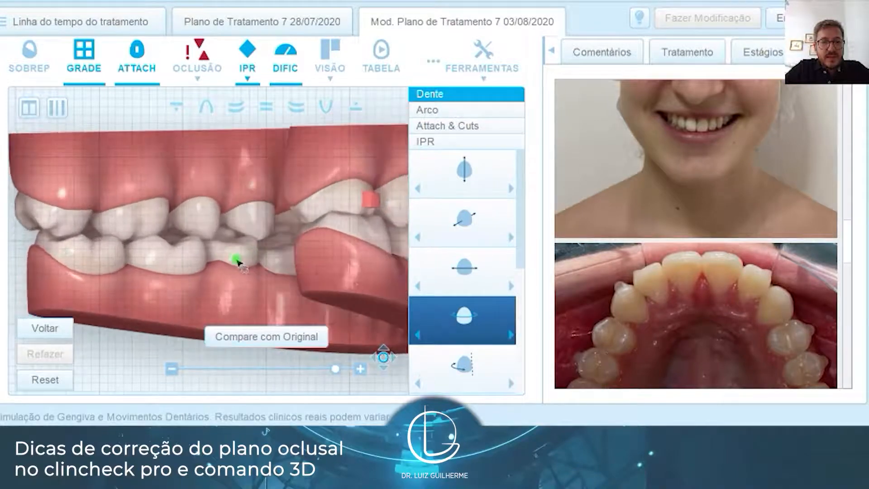
click(234, 256)
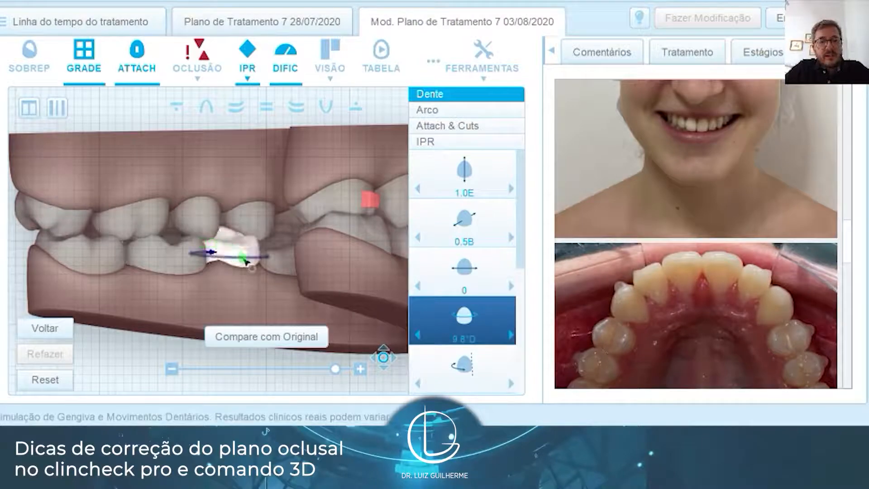
drag(139, 176, 234, 143)
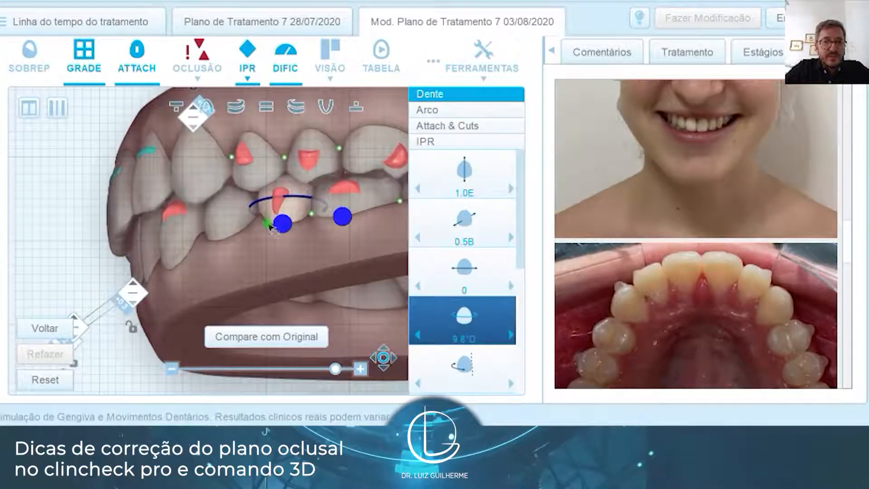
drag(299, 261, 297, 240)
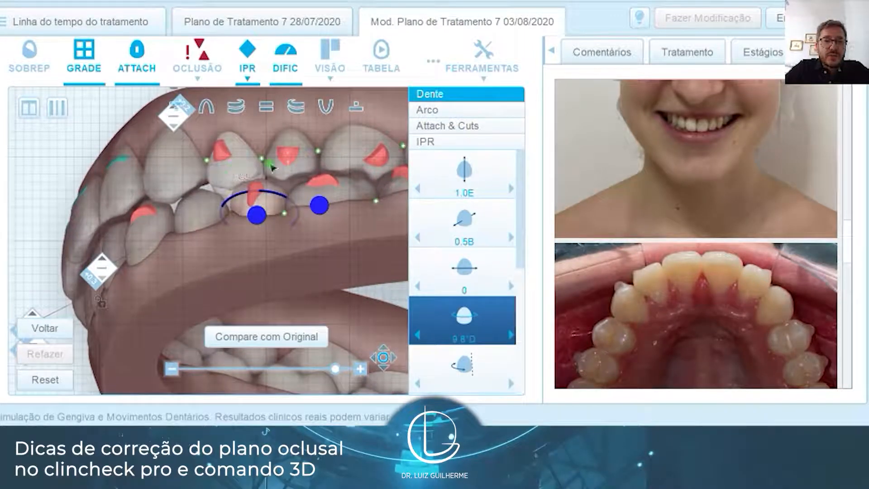
drag(345, 238, 263, 251)
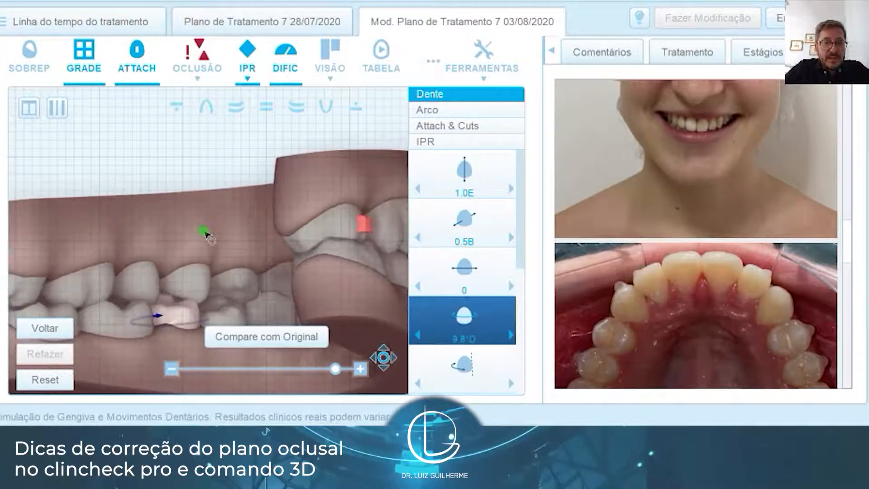
scroll(204, 233, up, 2)
drag(202, 235, 321, 216)
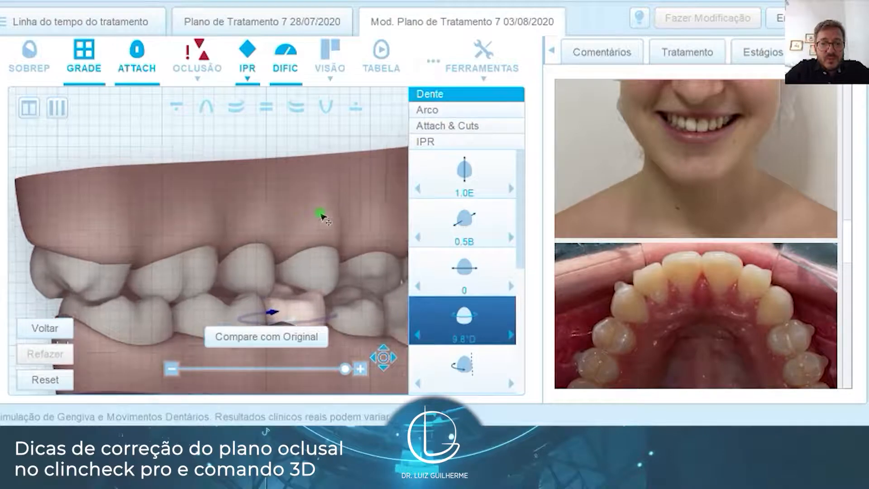
right_drag(321, 215, 252, 176)
drag(186, 143, 202, 318)
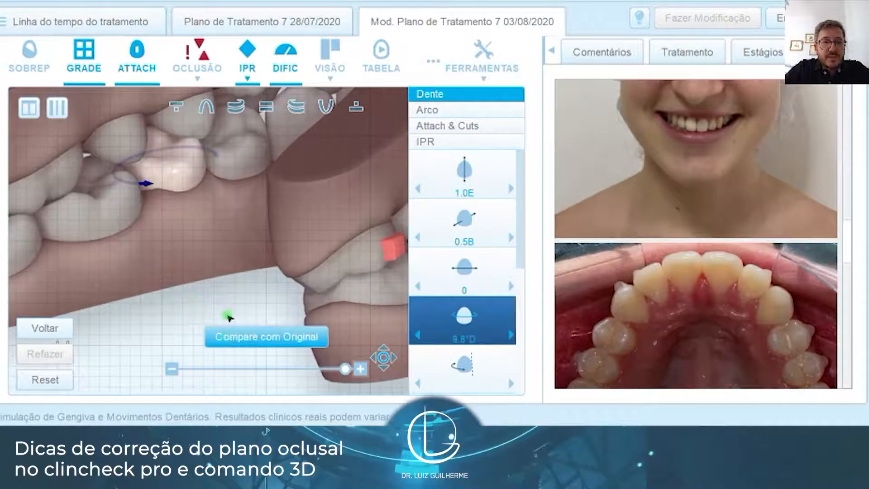
Set the mesiodistal translation of lower tooth 3.5 to 0.1 distal in the lower occlusal view
click(326, 109)
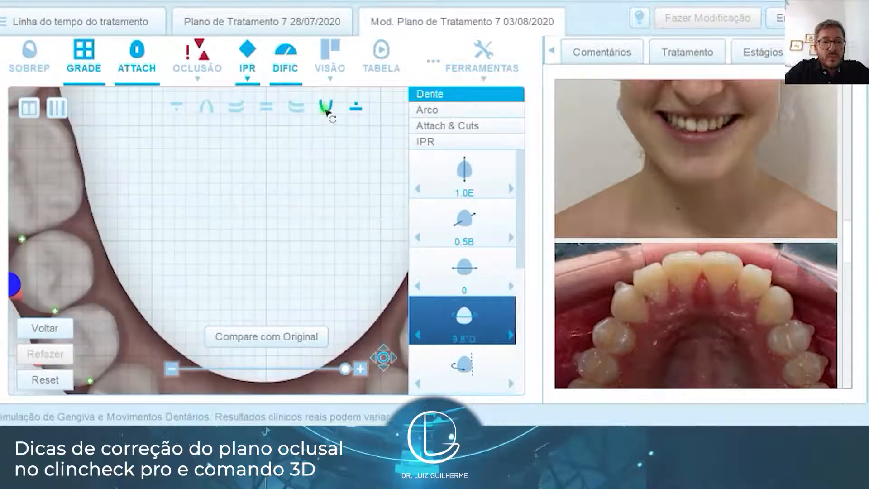
scroll(287, 177, down, 5)
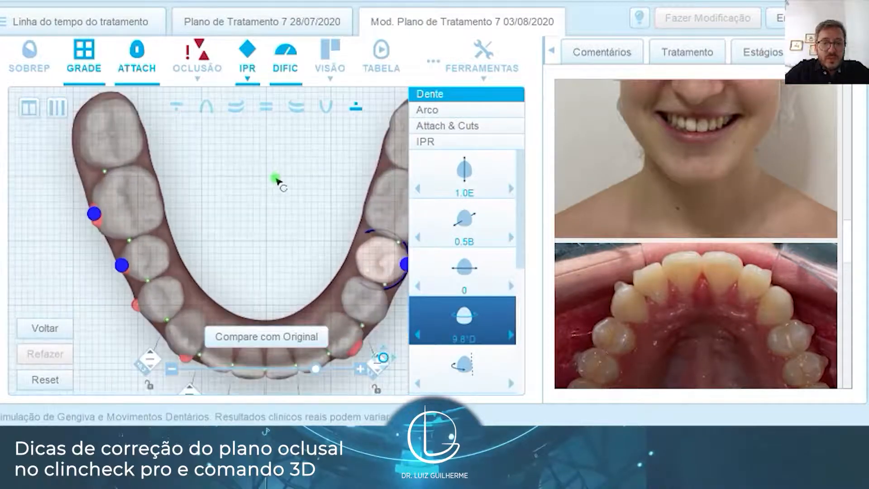
drag(277, 200, 372, 257)
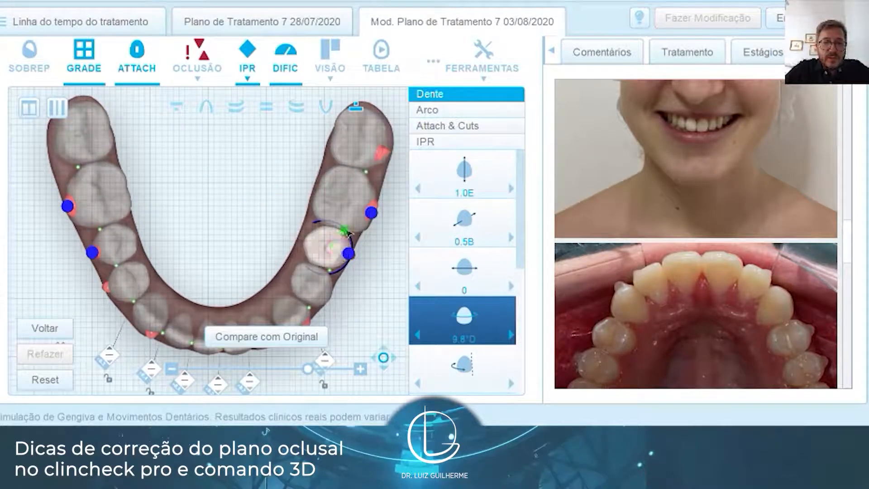
click(316, 210)
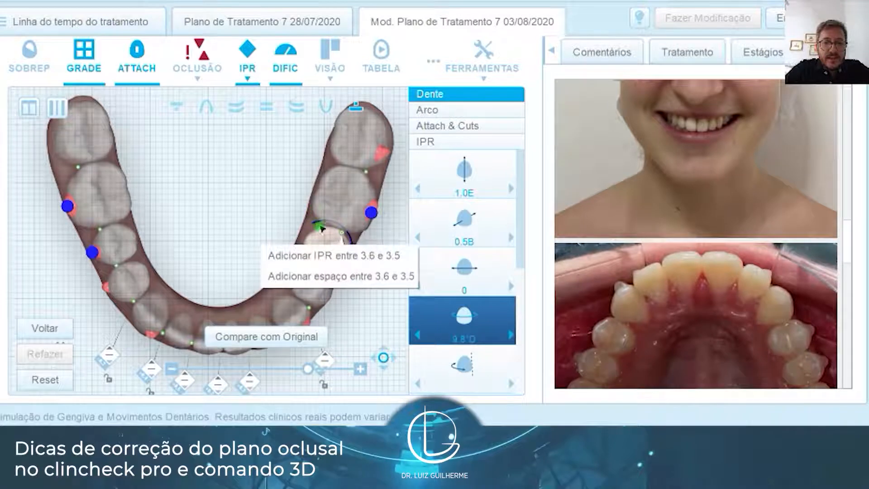
click(319, 227)
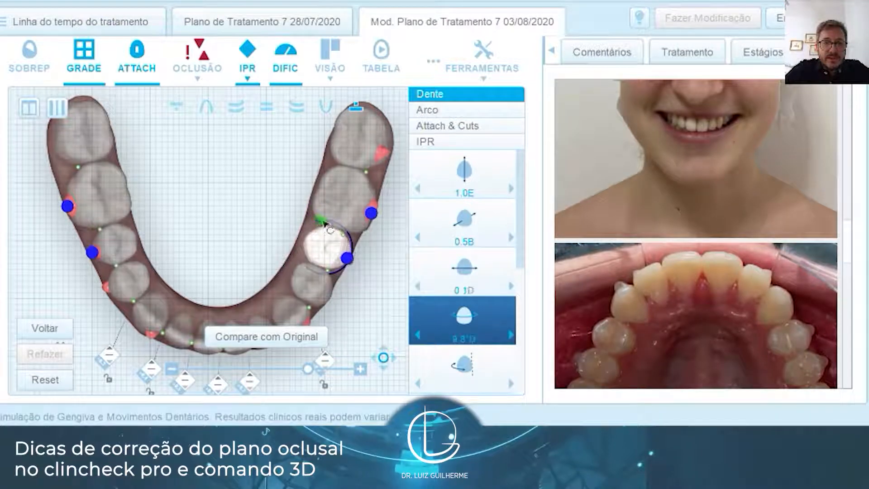
Select lower tooth 3.4 and examine its position in the lower arch from occlusal, frontal and left lateral views
mouse_move(362, 302)
mouse_down()
mouse_move(367, 294)
mouse_move(294, 262)
mouse_up()
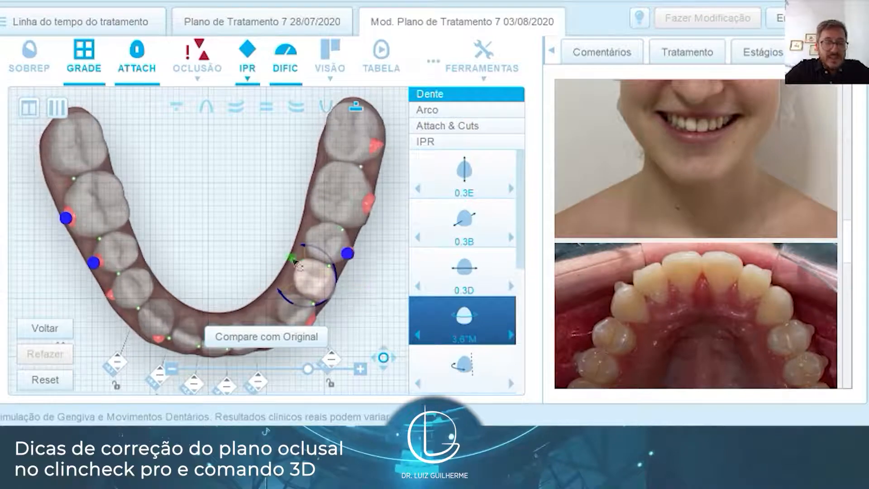
drag(249, 244, 358, 271)
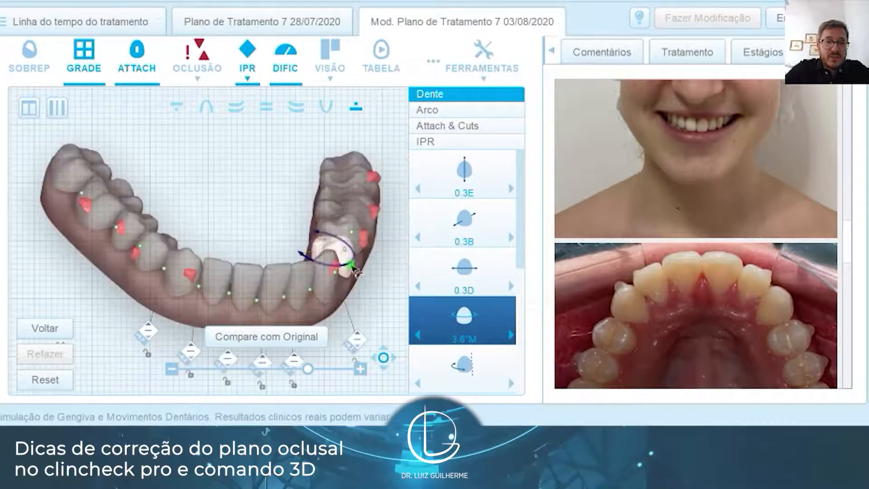
drag(196, 312, 226, 254)
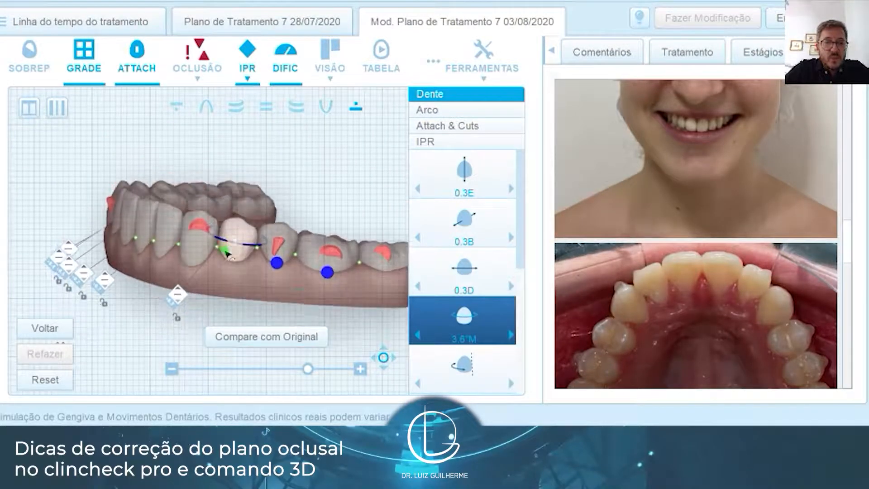
drag(341, 299, 241, 225)
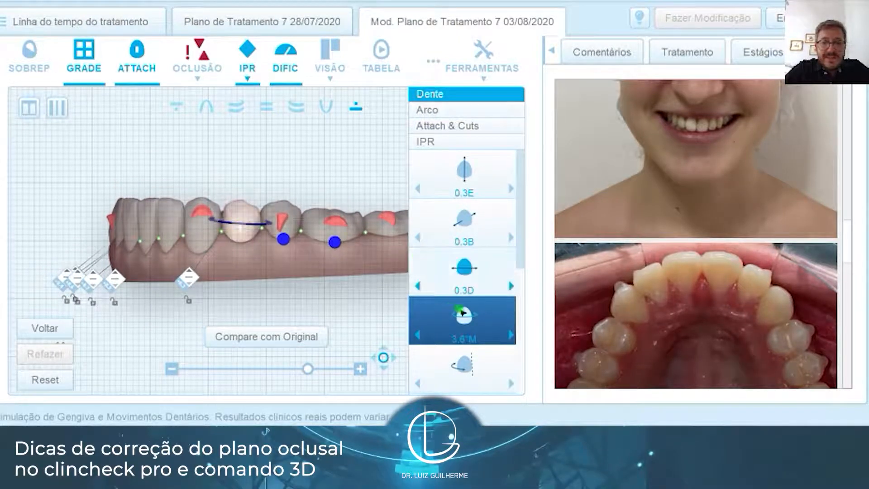
Set the mesiodistal angulation of lower tooth 3.4 to 4.1° mesial
scroll(481, 308, down, 3)
scroll(483, 301, down, 1)
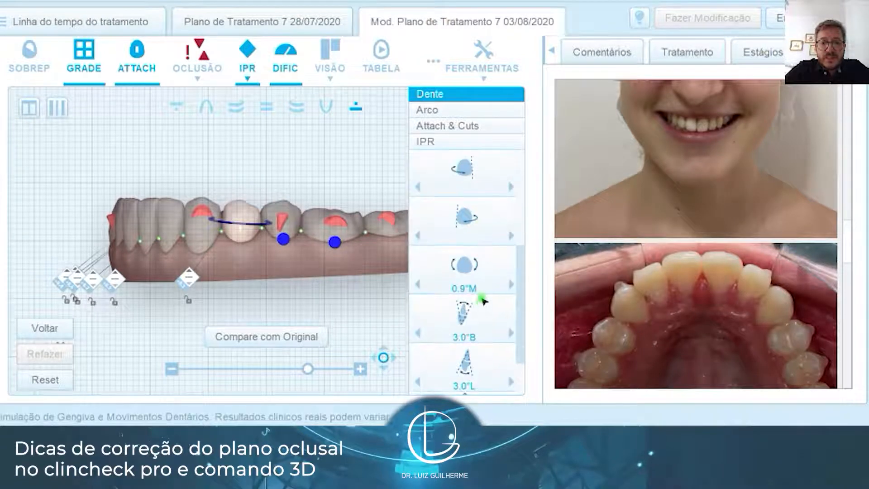
click(474, 266)
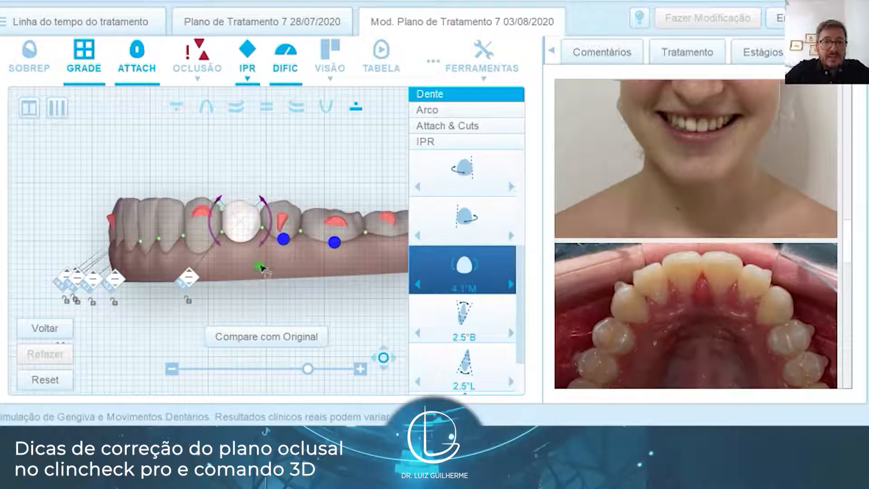
click(263, 267)
drag(334, 176, 319, 178)
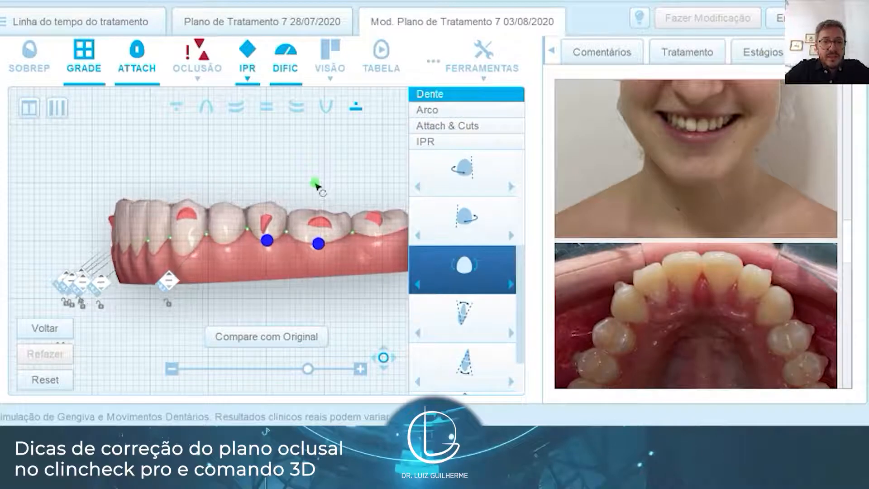
Select lower tooth 3.5 and set its mesiodistal angulation to 5.0° mesial
click(267, 224)
drag(266, 224, 242, 237)
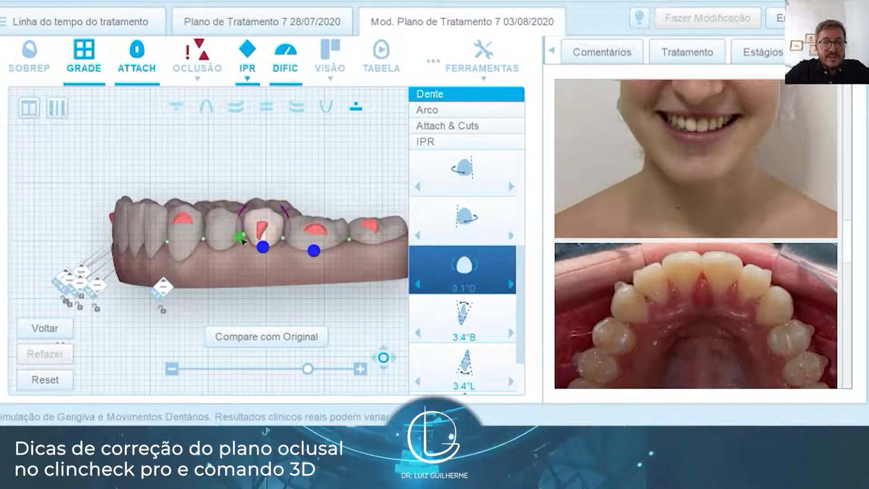
right_click(244, 244)
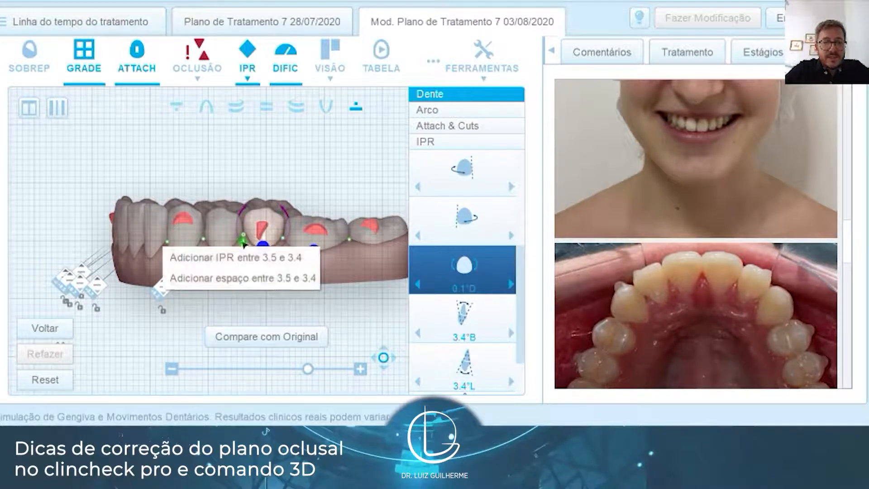
click(242, 214)
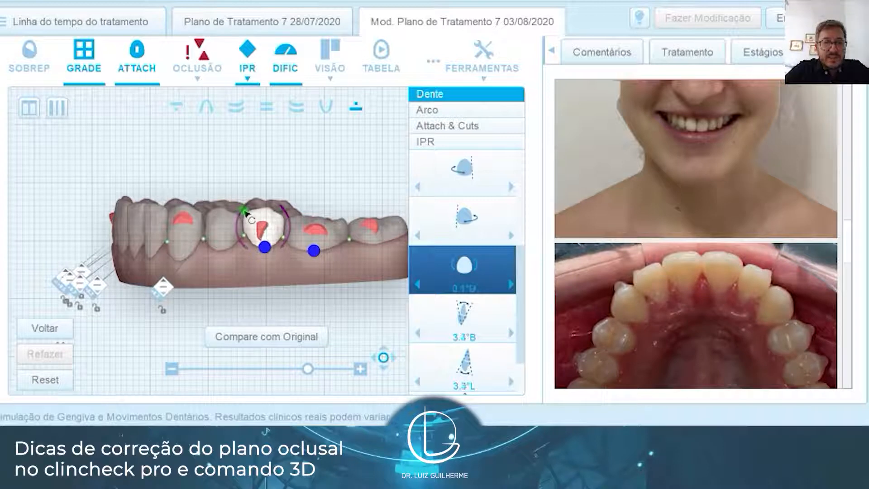
click(299, 273)
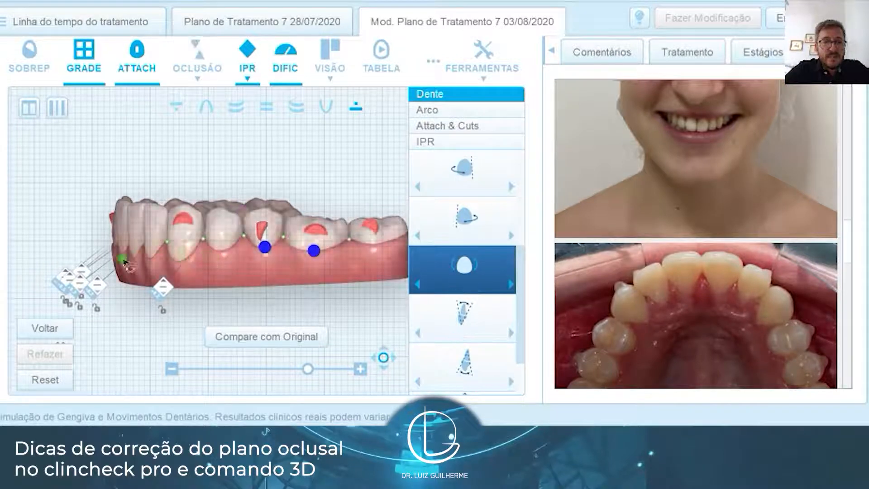
Select lower tooth 4.4 and examine its angulation against the neighbouring teeth from buccal, occlusal and lingual views
drag(124, 261, 265, 209)
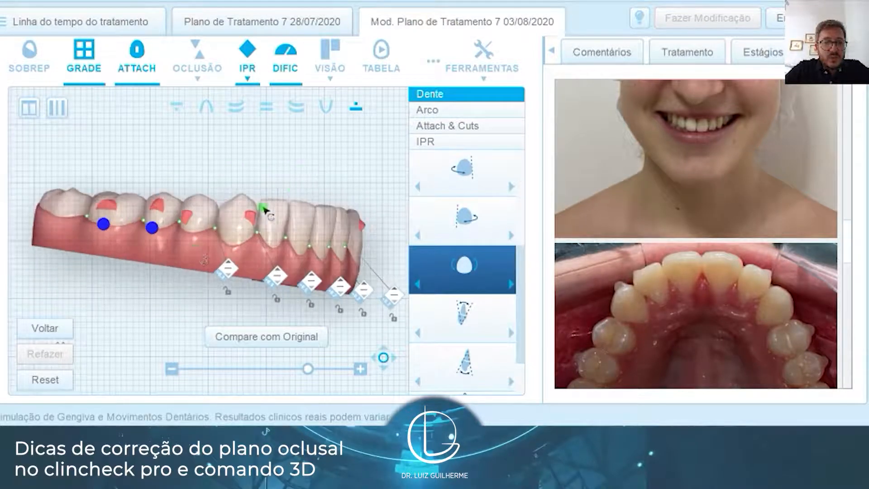
drag(176, 265, 208, 175)
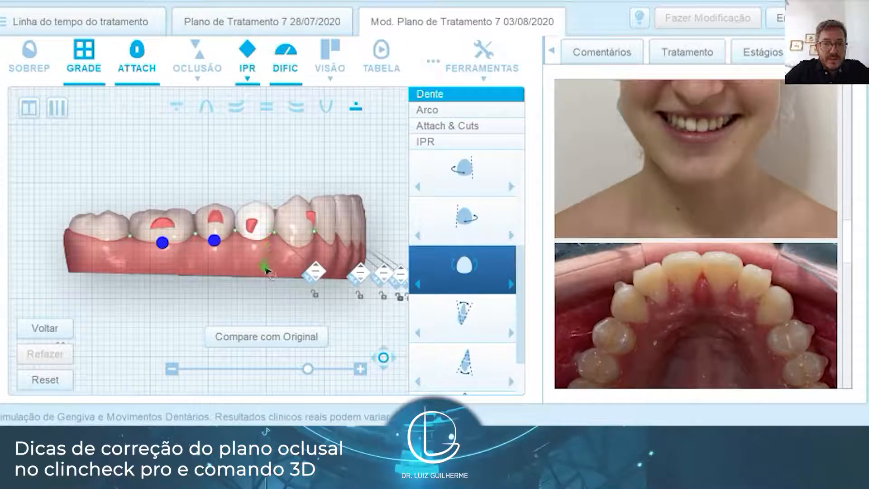
drag(264, 269, 256, 304)
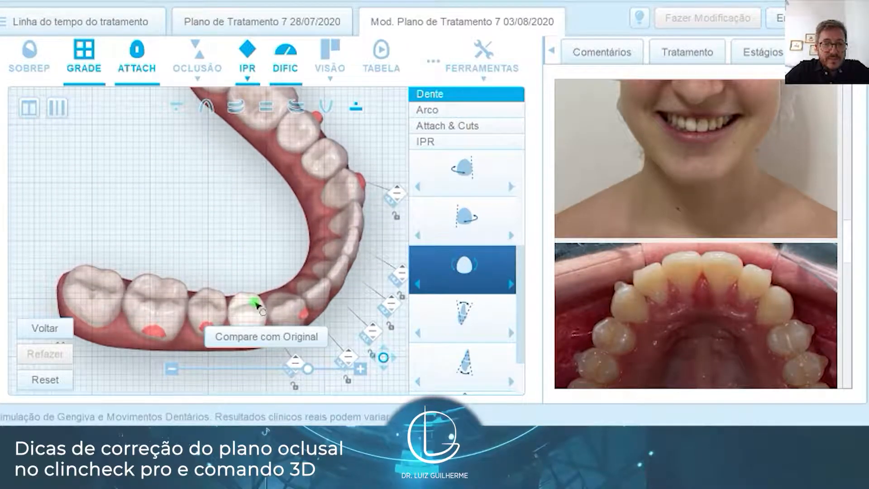
drag(35, 295, 318, 179)
drag(89, 268, 178, 212)
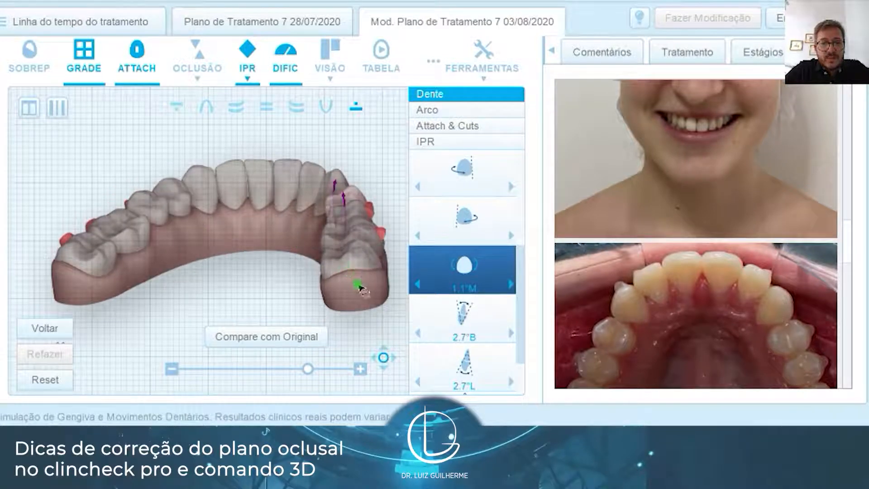
drag(357, 286, 165, 280)
drag(331, 174, 245, 218)
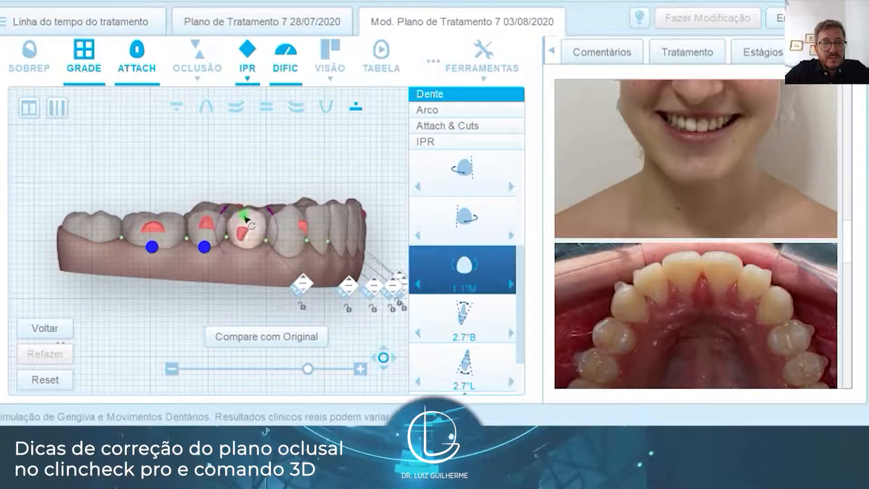
drag(242, 276, 239, 273)
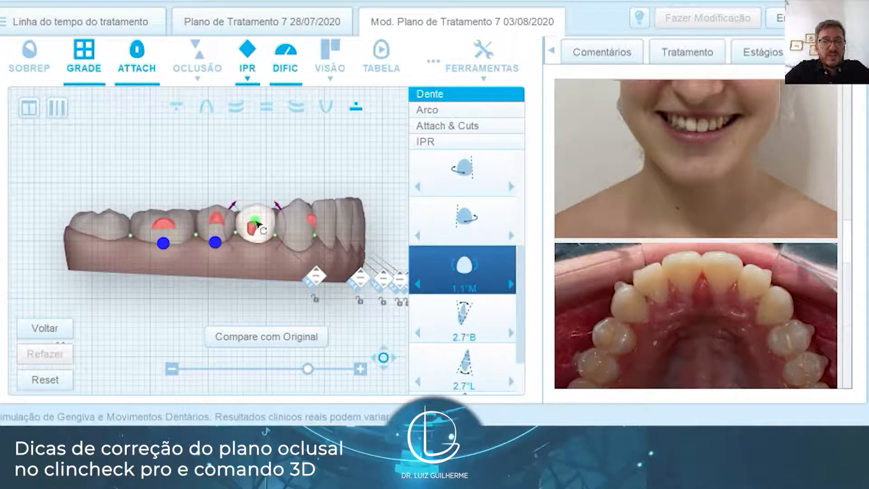
Select lower teeth 3.5 and 3.6 in turn and check their extrusion from the left buccal side
drag(334, 223, 276, 222)
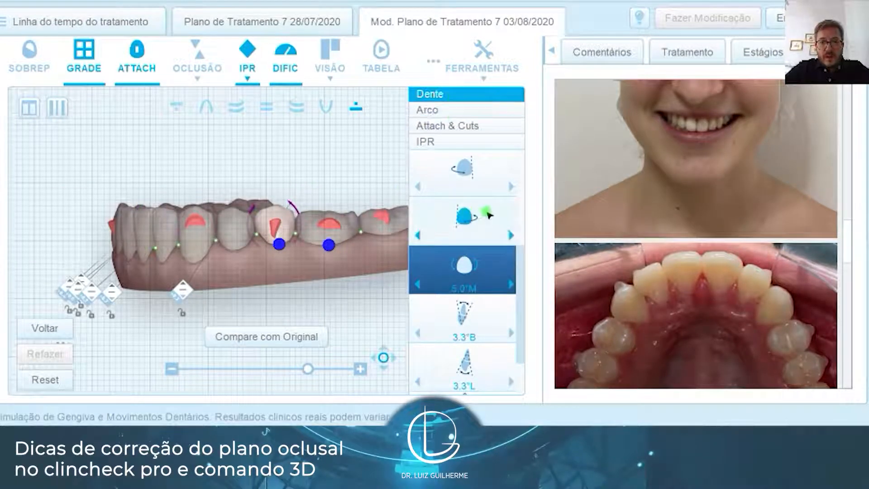
scroll(487, 221, down, 2)
scroll(487, 220, up, 6)
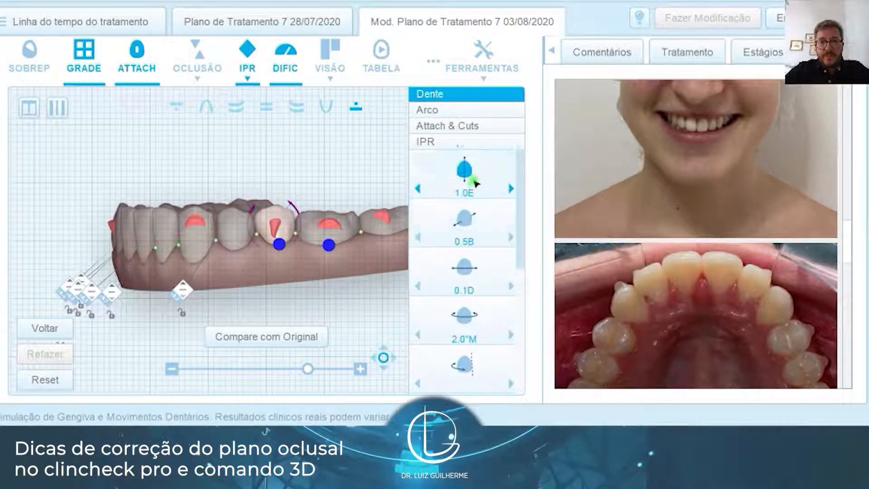
click(475, 180)
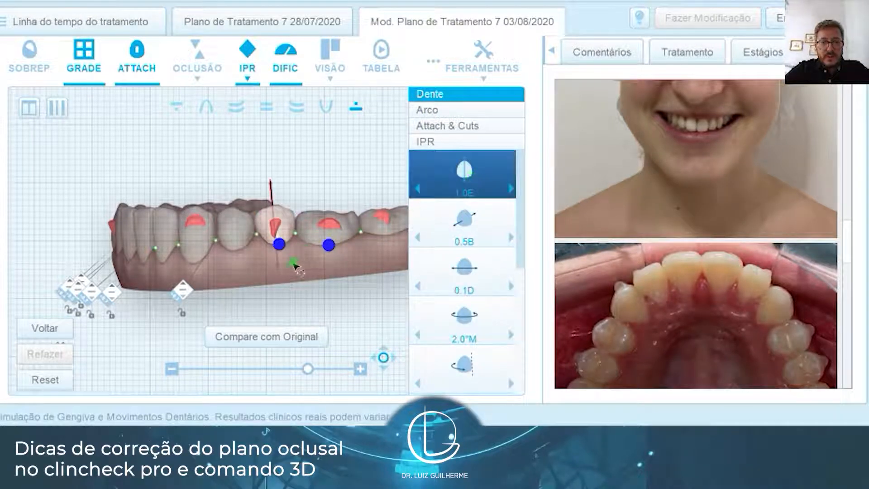
click(309, 232)
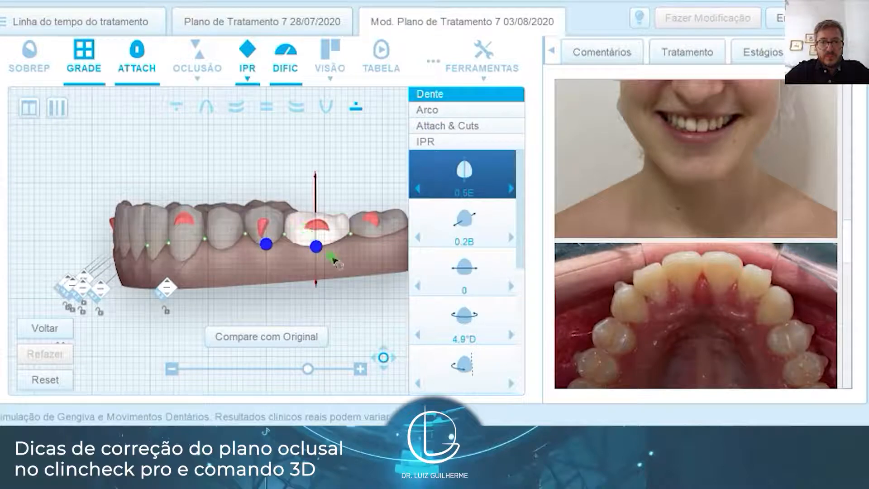
drag(342, 262, 336, 260)
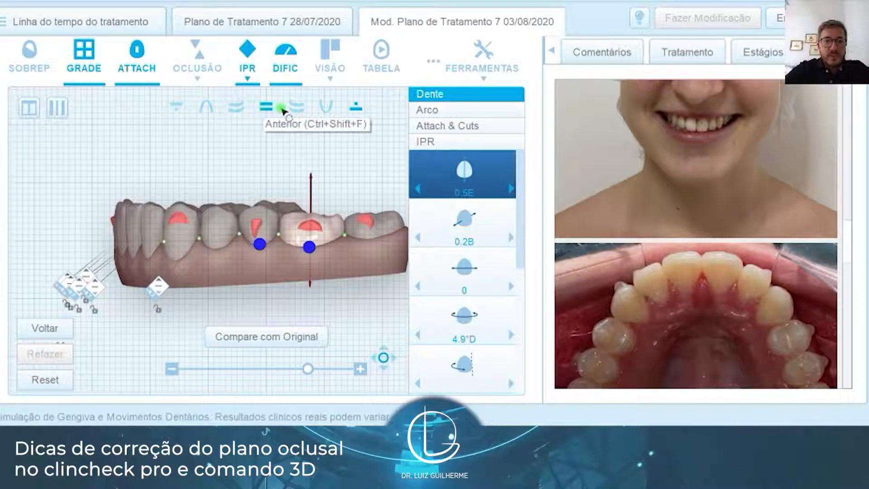
Show the occlusal contacts with both arches in left lateral view, examine them around lower tooth 3.6, and hide them
click(296, 109)
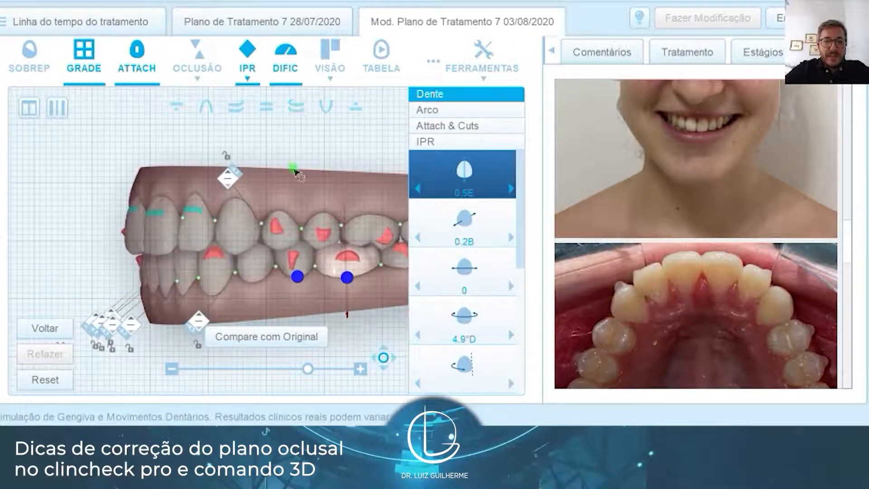
click(199, 57)
click(199, 94)
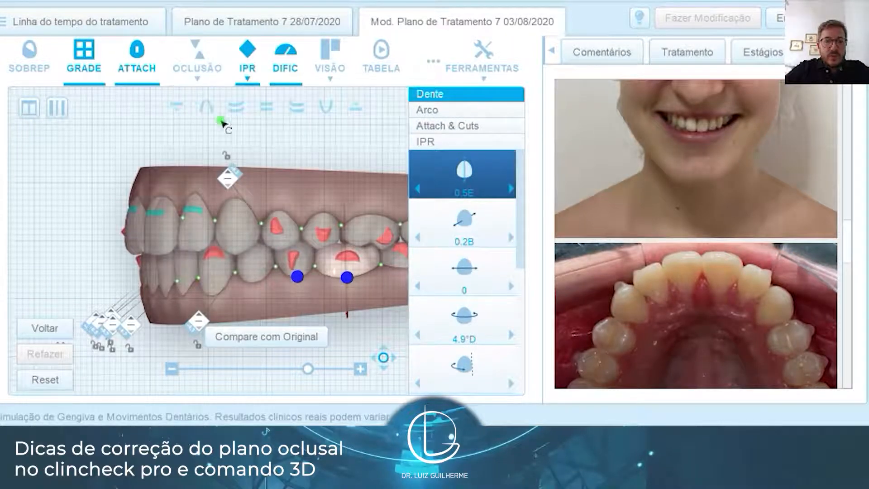
drag(277, 298, 266, 263)
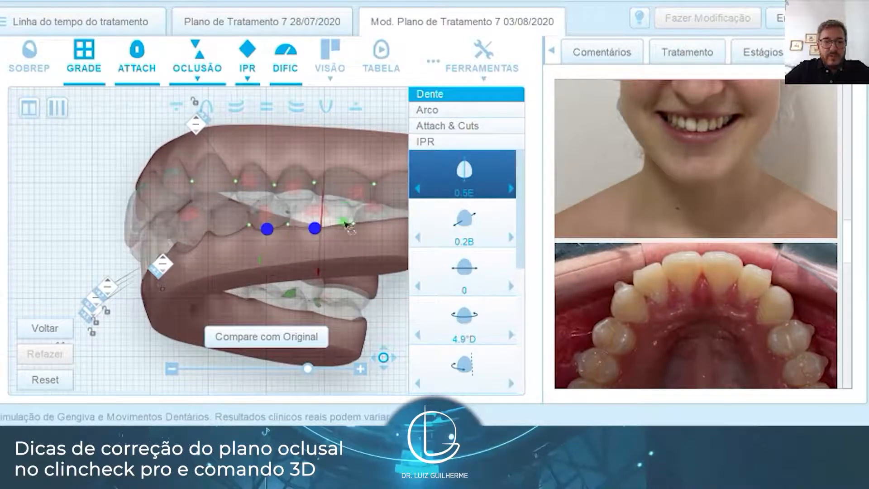
drag(330, 245, 330, 248)
scroll(335, 239, up, 3)
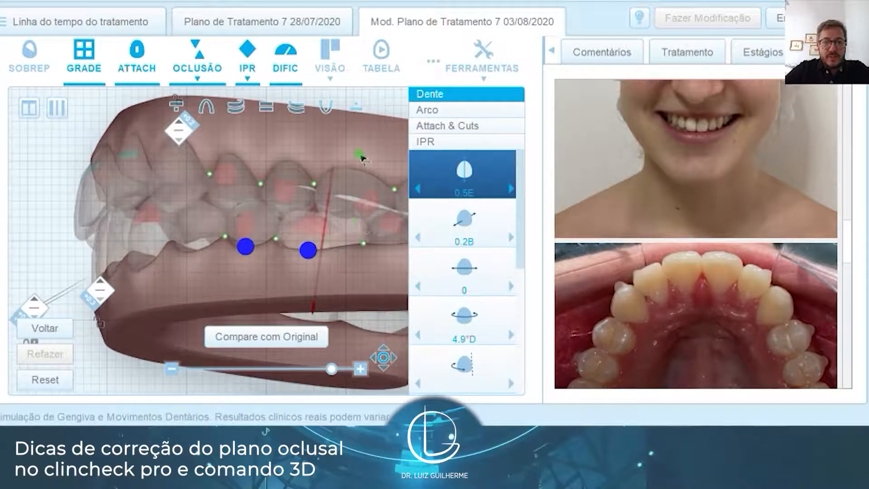
drag(358, 157, 328, 190)
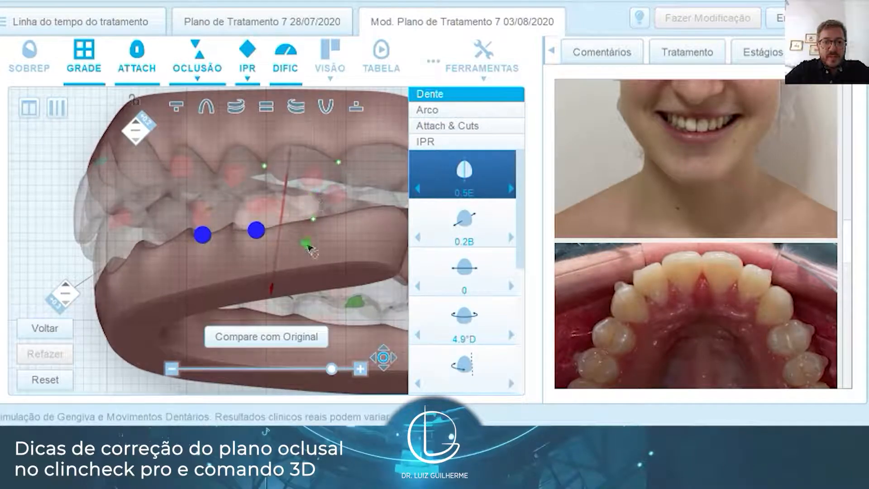
drag(308, 247, 330, 279)
click(195, 58)
click(203, 99)
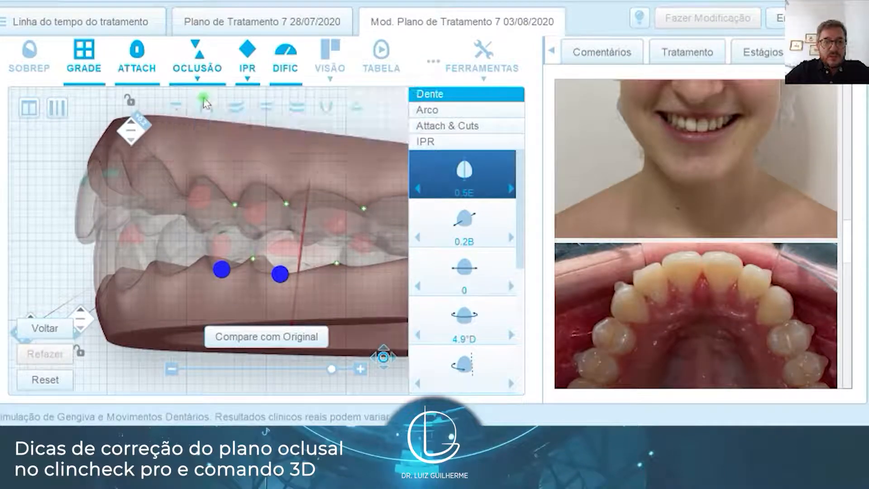
Deselect the tooth and examine the left posterior occlusion up close, including the upper arch on its own
drag(330, 175, 363, 163)
drag(318, 136, 321, 161)
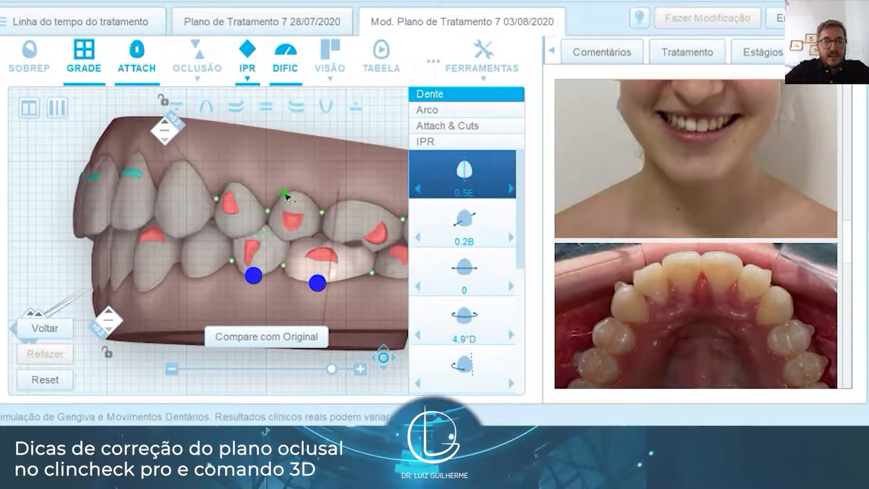
drag(62, 229, 66, 249)
right_drag(294, 203, 213, 174)
scroll(200, 267, up, 3)
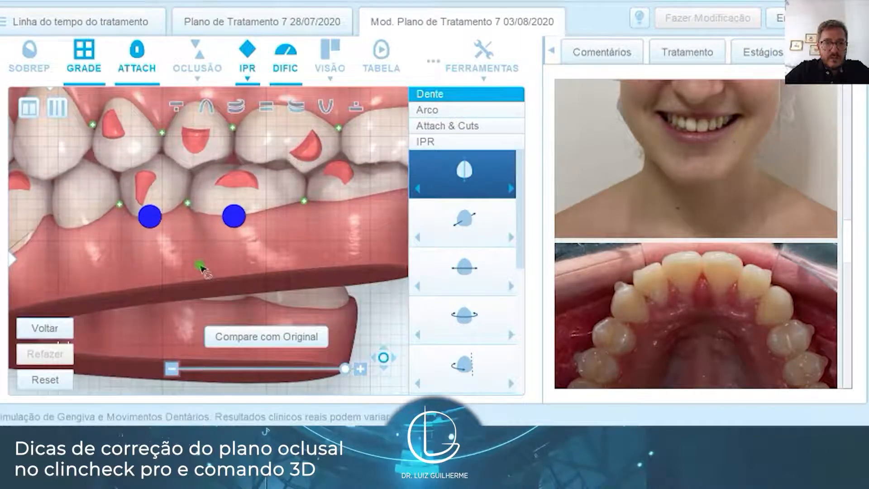
drag(290, 261, 311, 225)
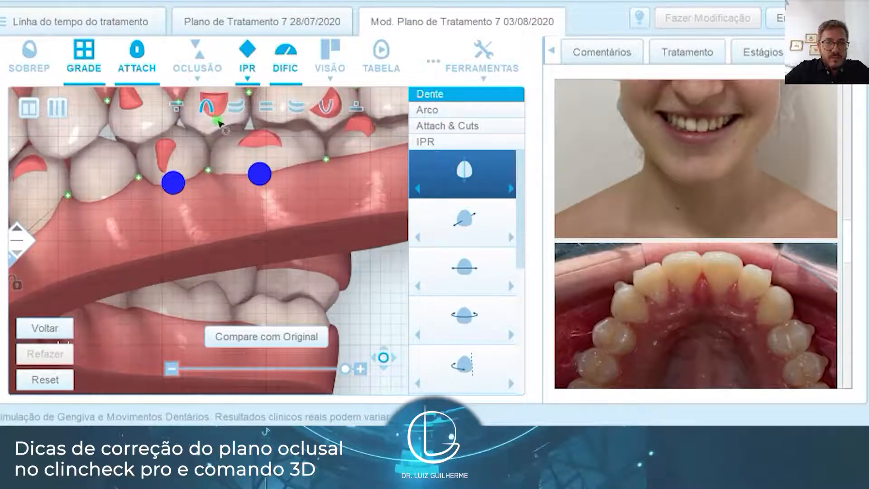
click(217, 119)
drag(267, 174, 345, 176)
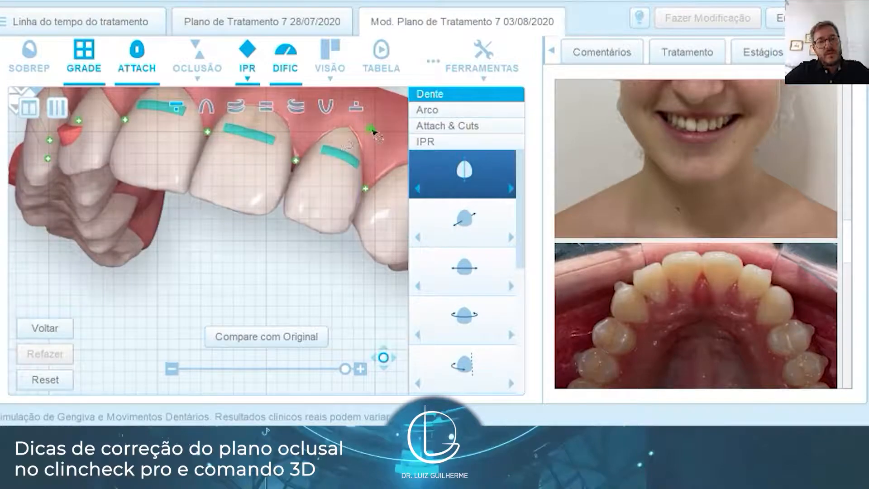
drag(373, 131, 244, 107)
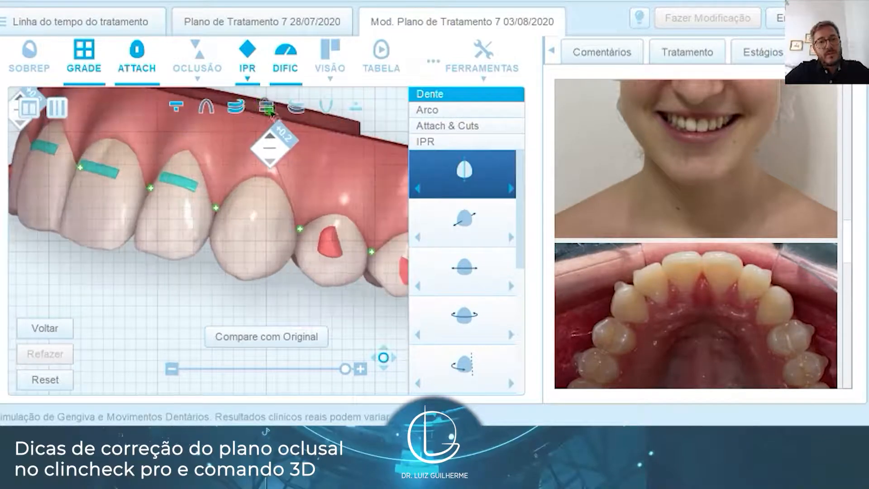
click(301, 109)
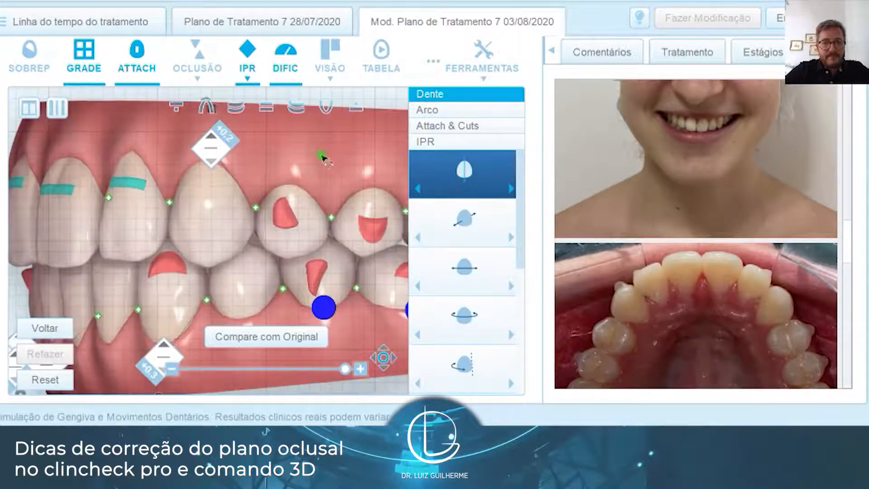
drag(324, 159, 304, 159)
drag(85, 337, 84, 317)
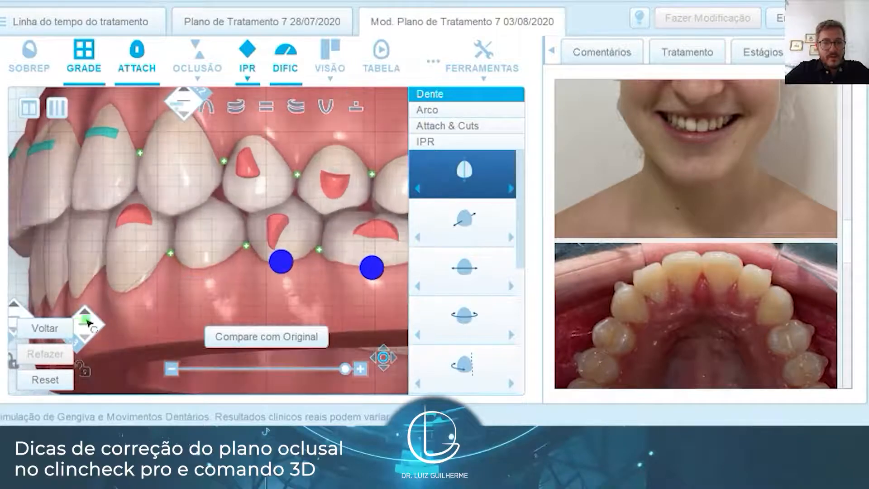
right_drag(369, 129, 339, 133)
Select upper tooth 2.5 in the left buccal view and choose its rotation for adjustment
click(273, 200)
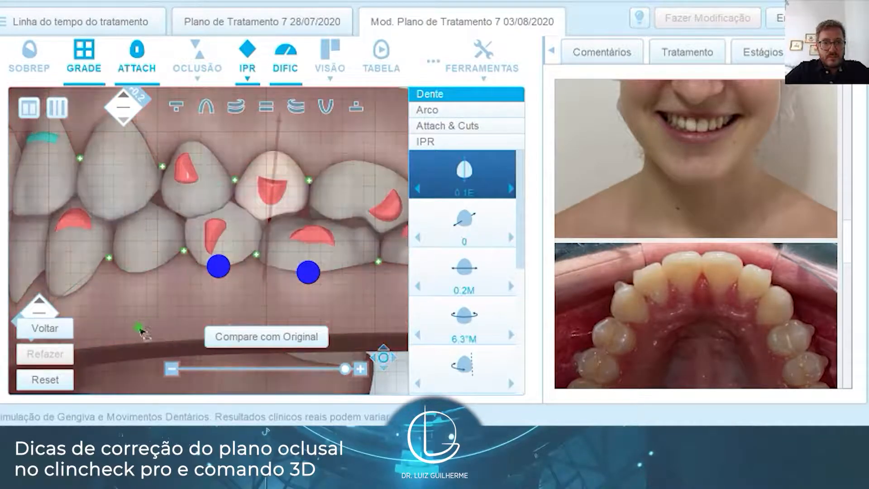
drag(140, 320, 140, 296)
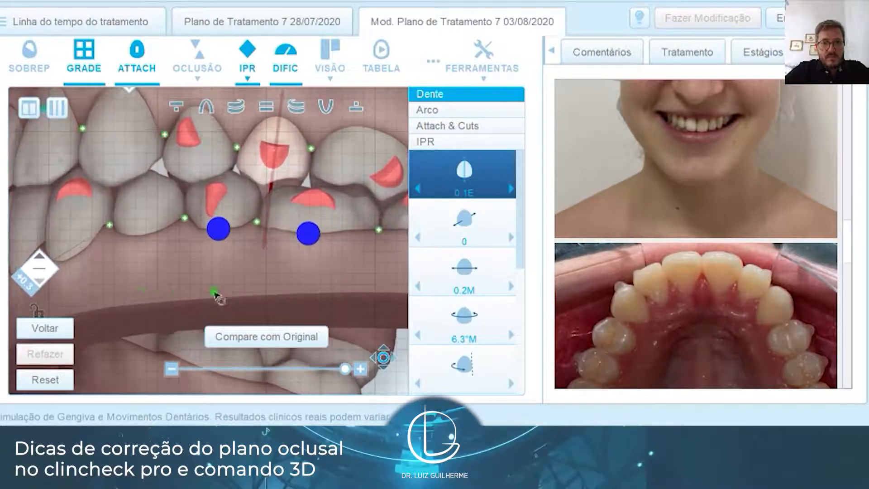
scroll(468, 262, down, 1)
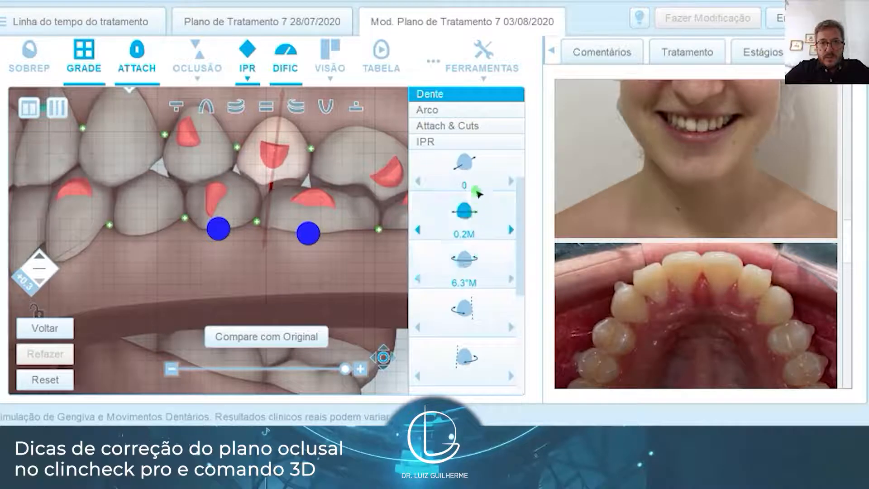
click(476, 272)
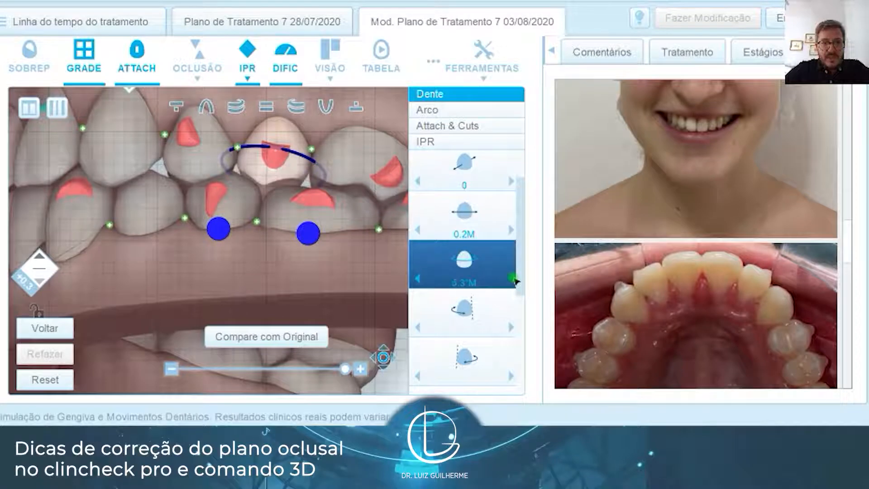
Set the rotation of lower tooth 3.6 to 7.9° distal and deselect the tooth
click(289, 213)
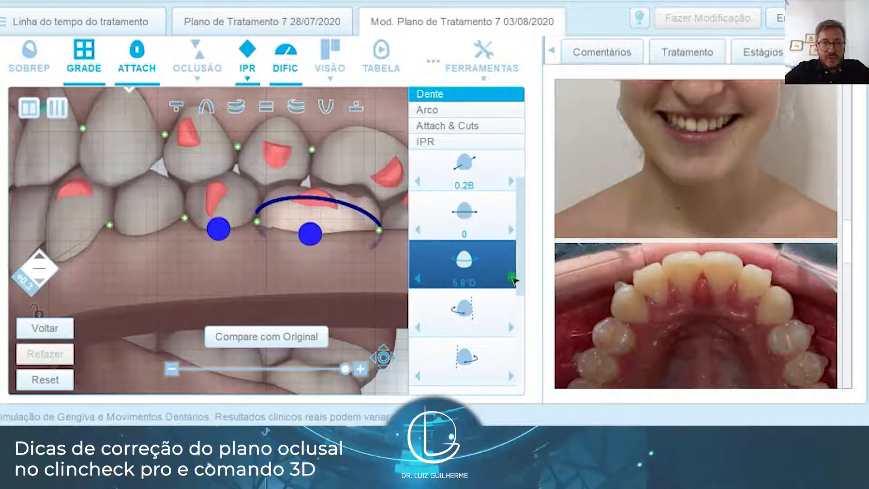
click(274, 265)
drag(274, 264, 281, 271)
drag(148, 279, 313, 258)
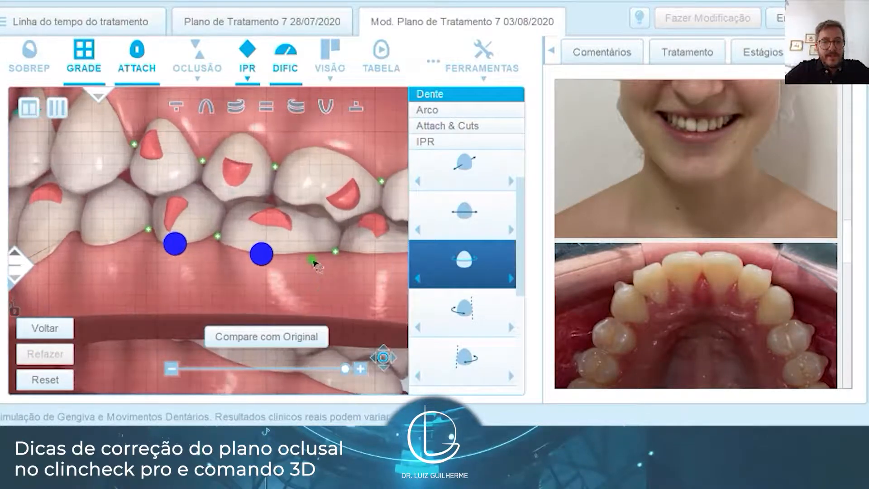
Select lower tooth 3.6 and set its extrusion to 0.9E
click(291, 228)
scroll(470, 173, up, 1)
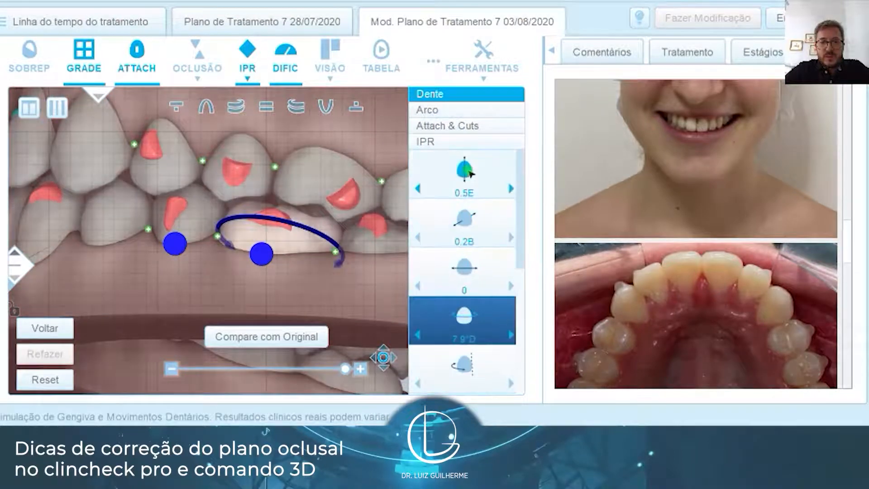
click(470, 173)
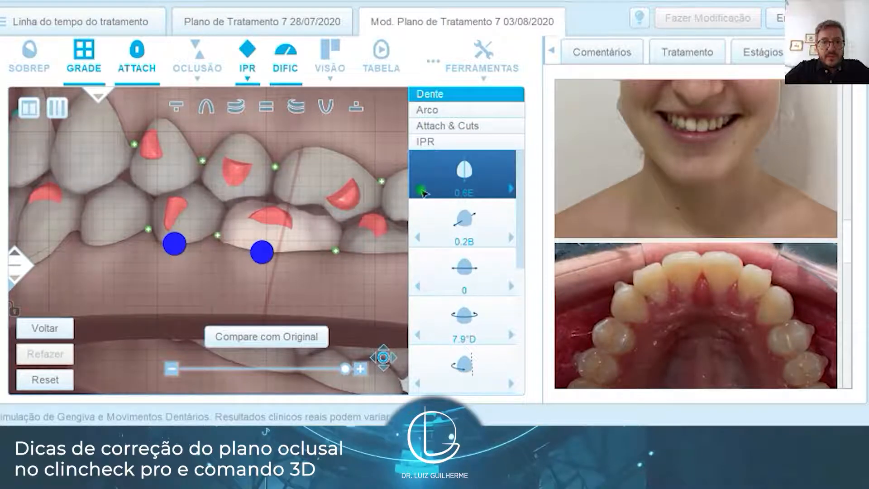
click(423, 191)
click(421, 190)
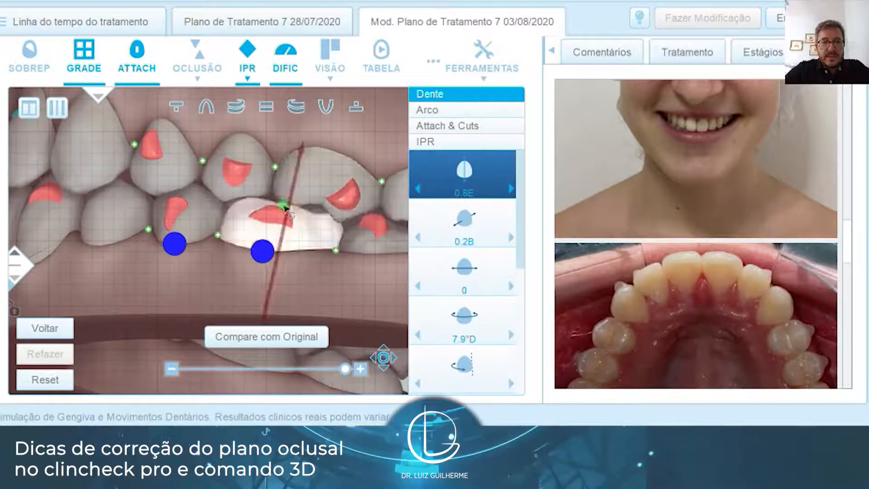
click(416, 189)
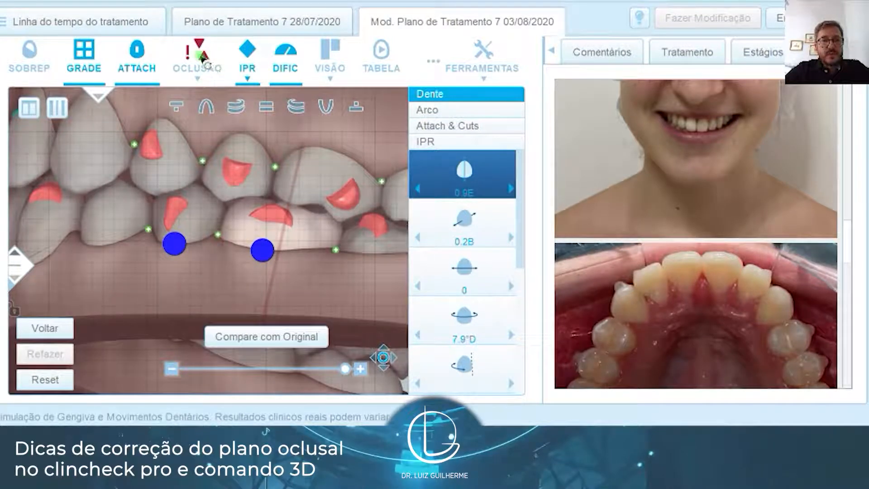
Show the occlusal contacts, examine them around lower tooth 3.6 from the left buccal side, and hide them
click(202, 57)
click(211, 94)
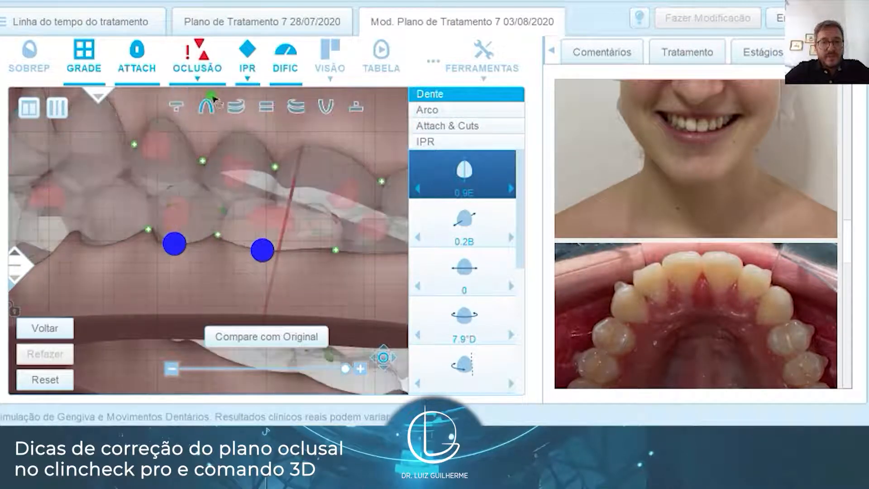
drag(332, 287, 277, 257)
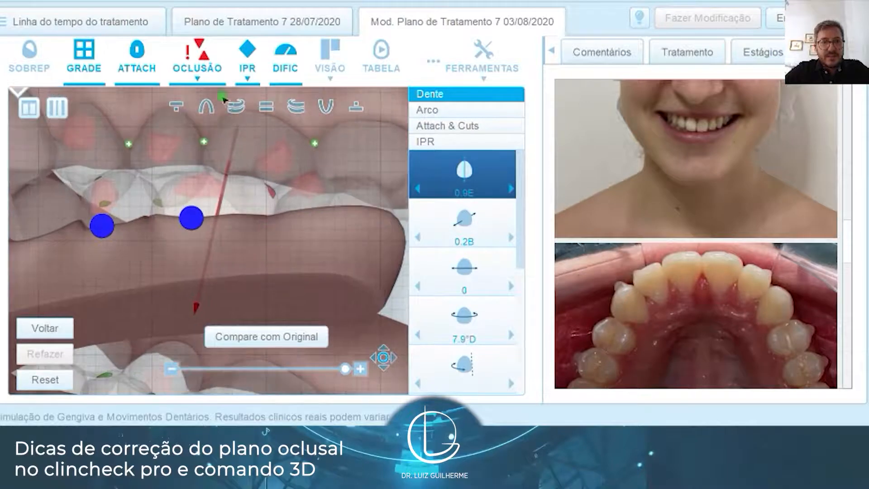
click(201, 58)
click(211, 99)
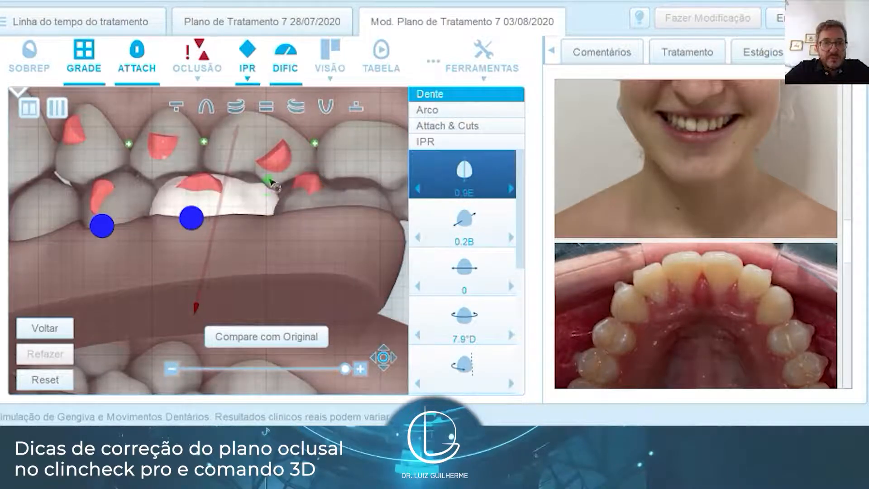
drag(292, 259, 325, 291)
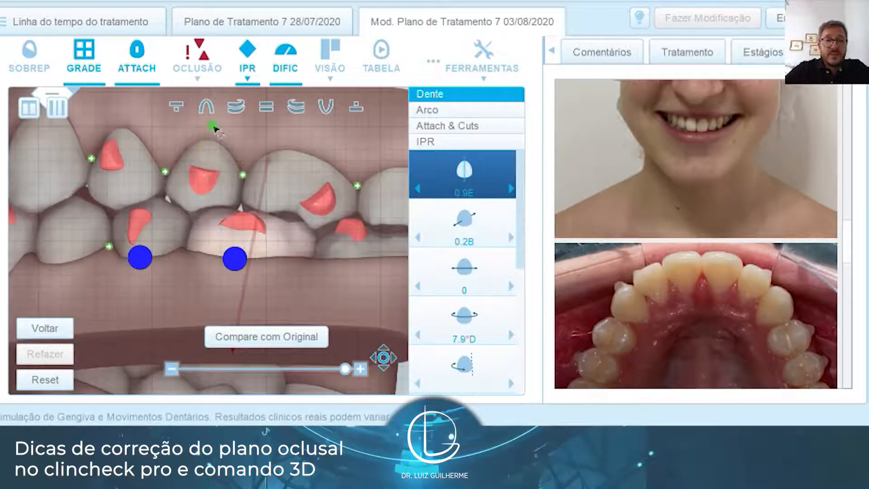
With the occlusal contacts shown on the upper arch, set the rotation of upper tooth 2.6 to 4.3° distal and deselect it
click(207, 106)
scroll(303, 177, down, 5)
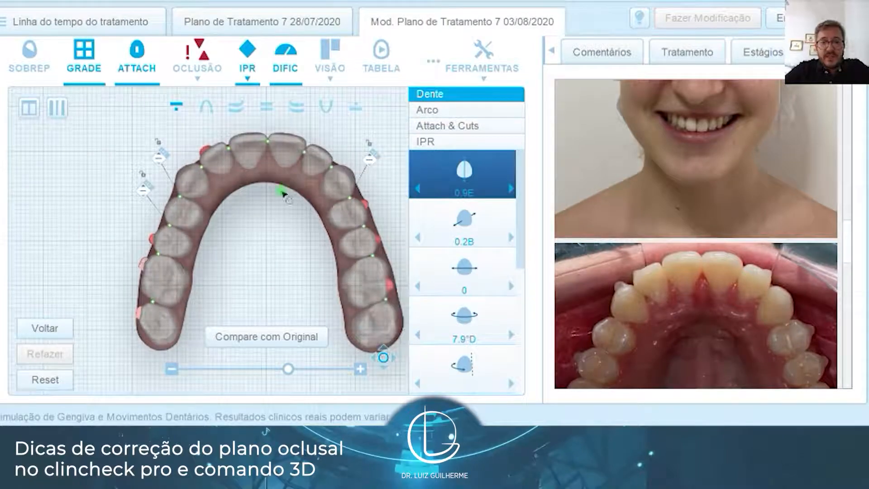
right_drag(285, 233, 252, 223)
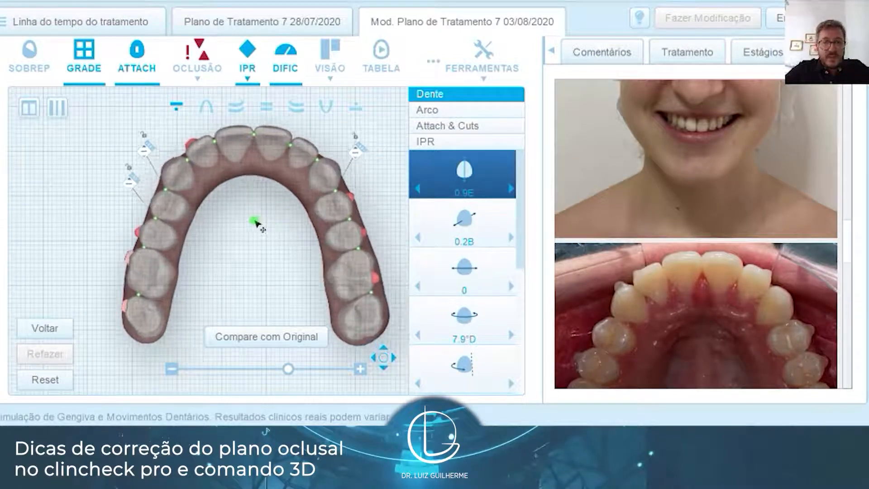
click(362, 281)
drag(362, 281, 365, 288)
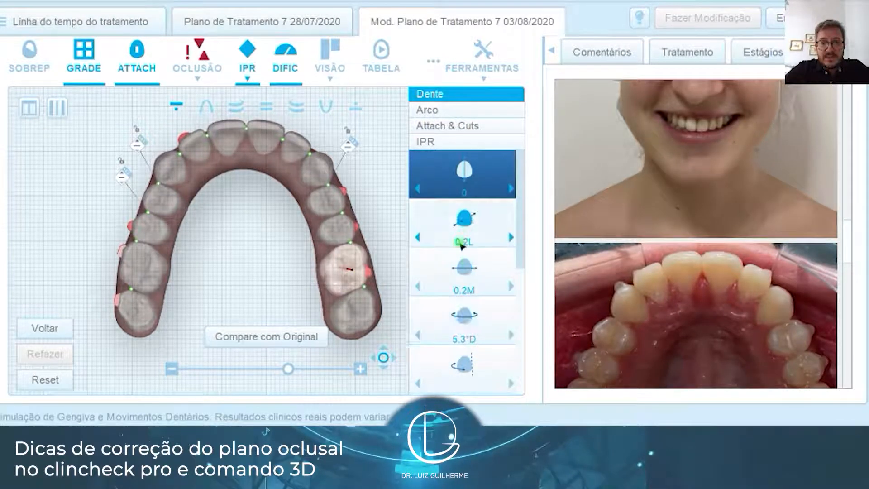
scroll(464, 254, down, 1)
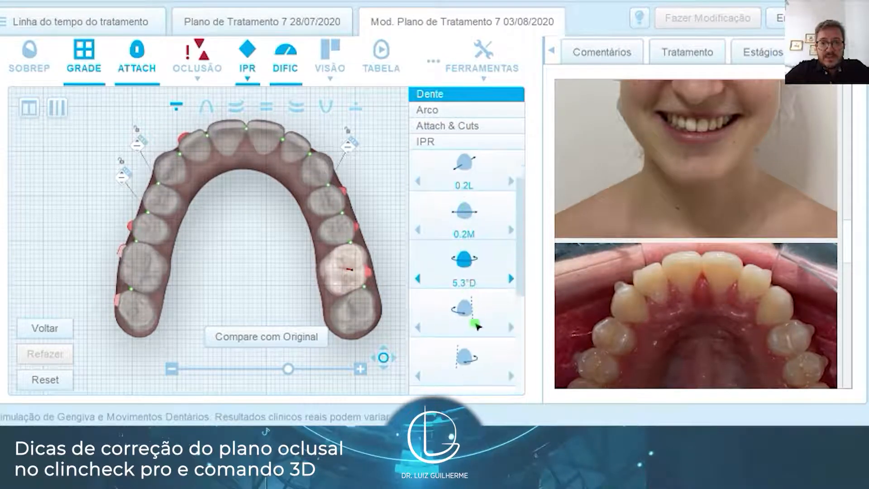
click(469, 256)
click(206, 56)
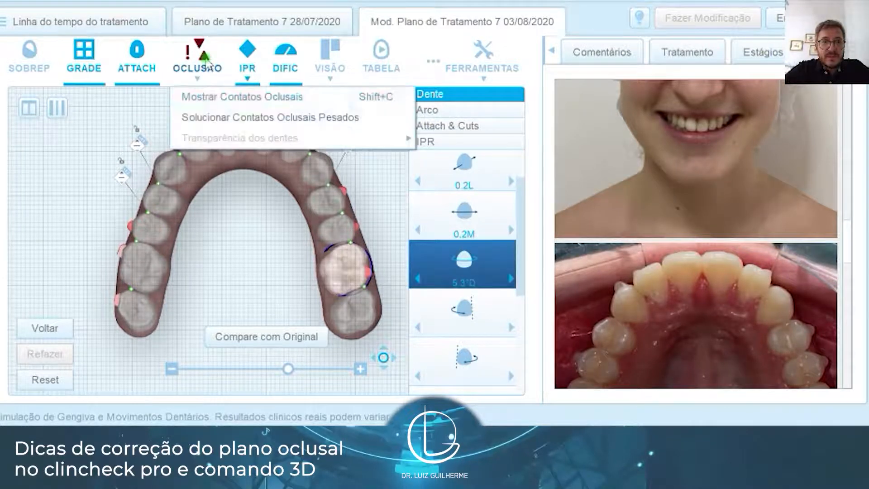
click(190, 96)
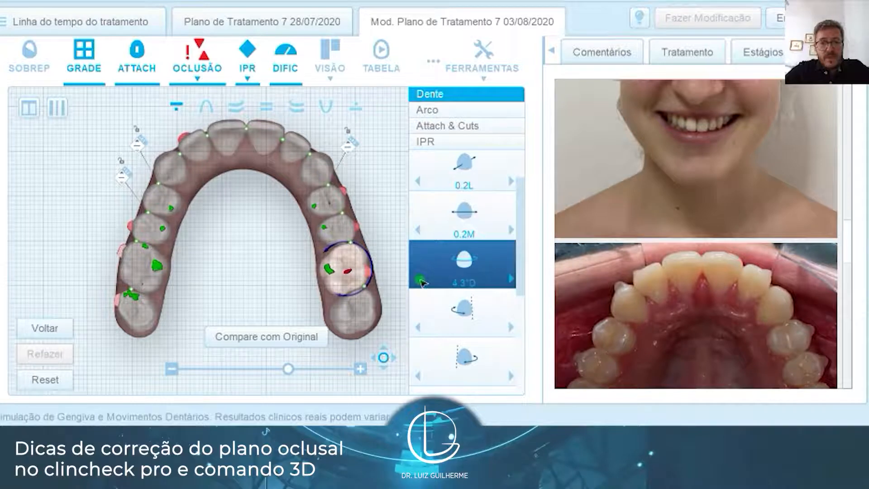
click(283, 267)
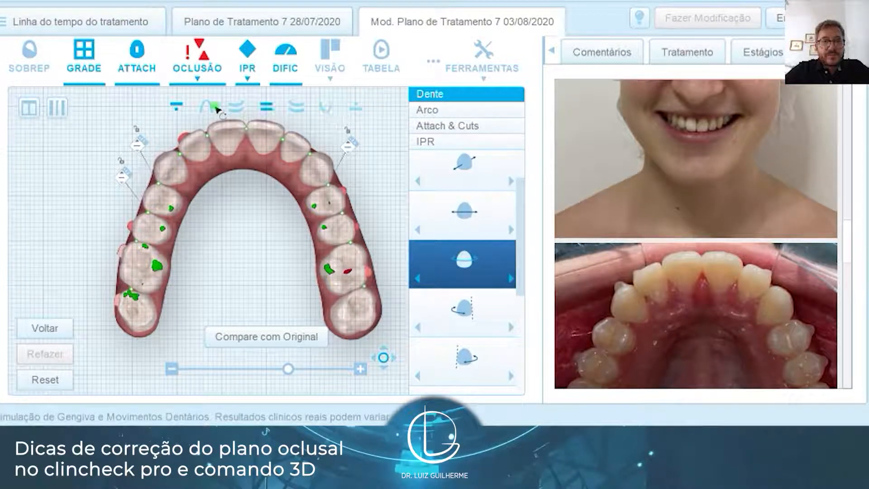
Examine the occlusal contacts from the left lateral and lower occlusal views, and hide them
click(296, 107)
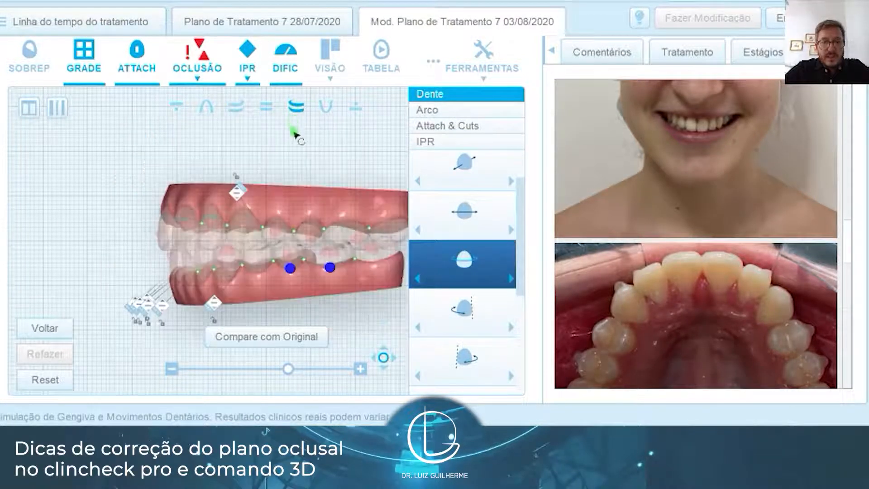
drag(332, 194, 324, 184)
drag(337, 265, 304, 157)
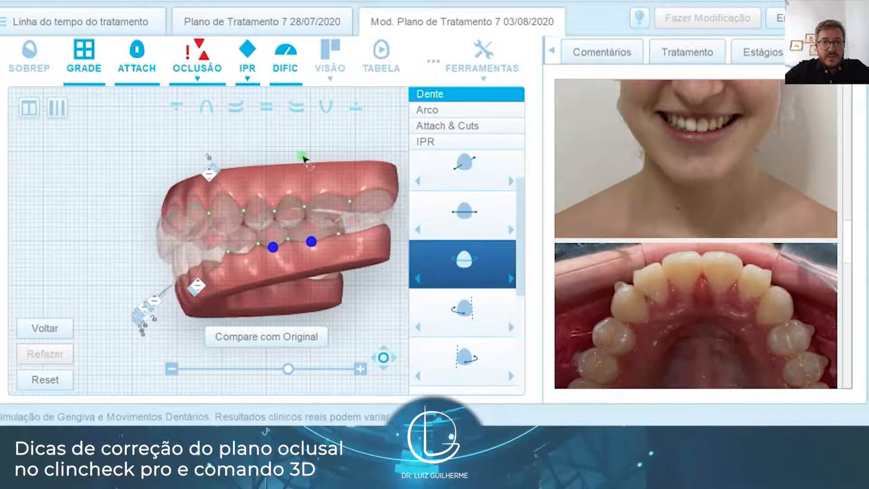
click(212, 110)
click(326, 108)
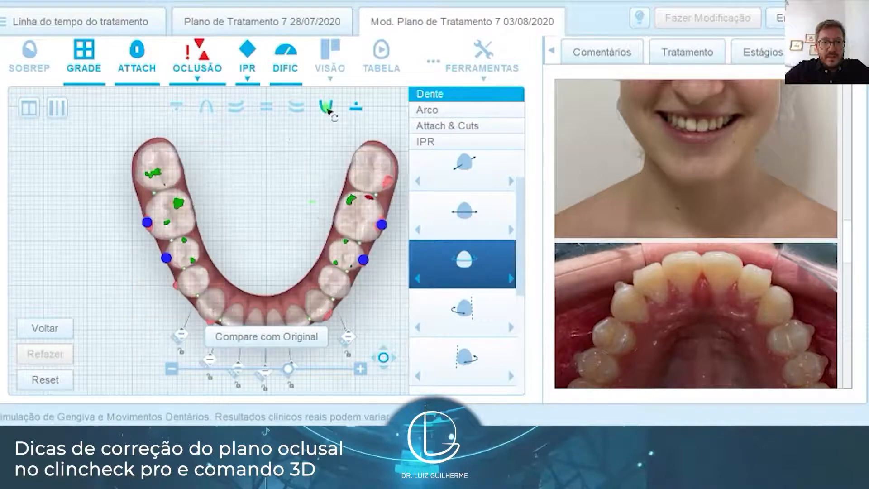
drag(279, 224, 278, 184)
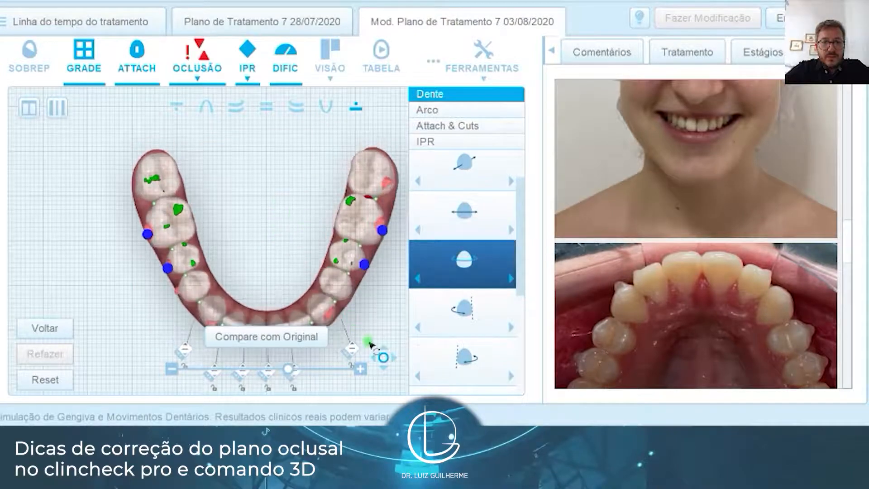
right_drag(153, 321, 129, 222)
right_drag(302, 268, 260, 284)
right_drag(349, 180, 335, 209)
click(207, 56)
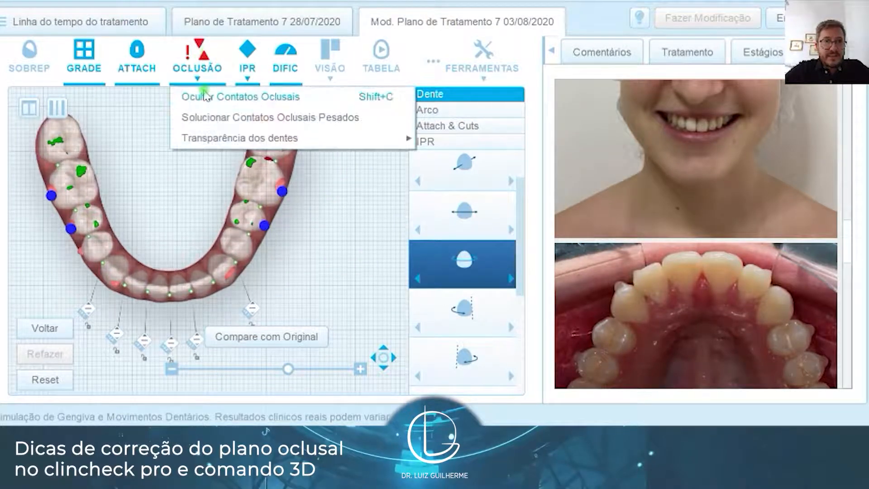
click(205, 96)
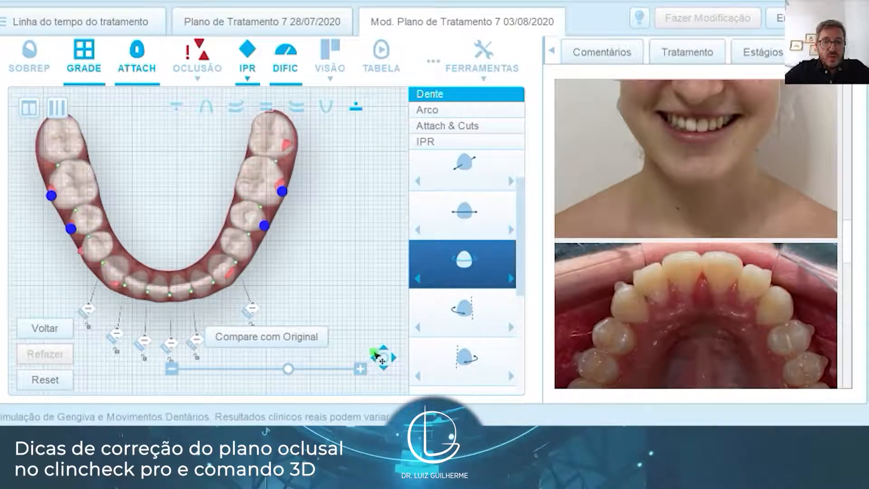
Examine the lower left posterior teeth up close and show their occlusal contacts from above
drag(155, 243, 270, 244)
scroll(271, 246, up, 3)
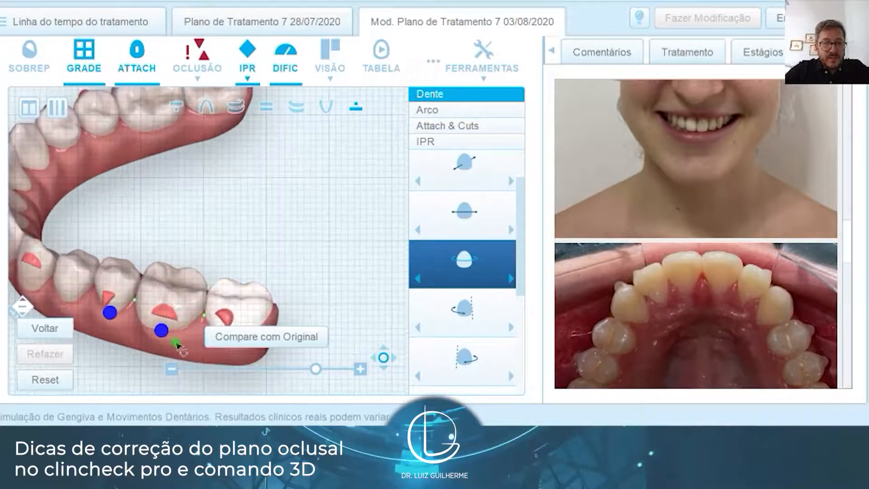
right_drag(189, 330, 221, 267)
drag(179, 264, 164, 296)
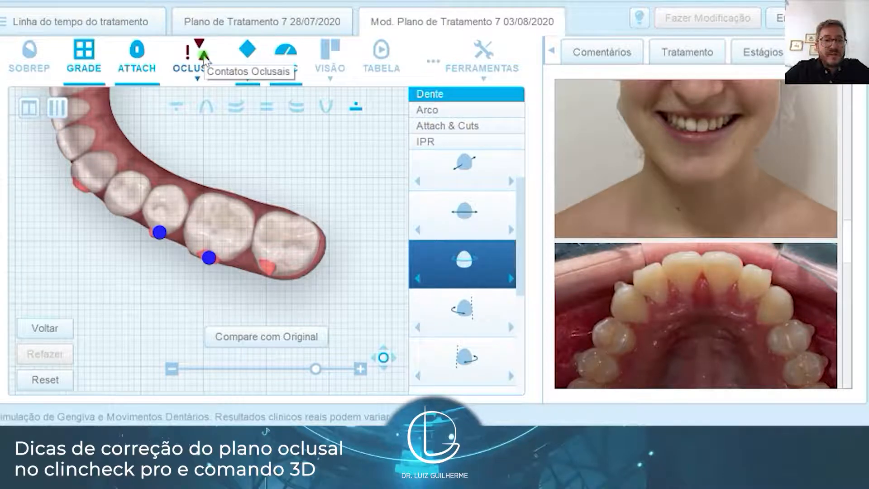
click(204, 56)
click(200, 94)
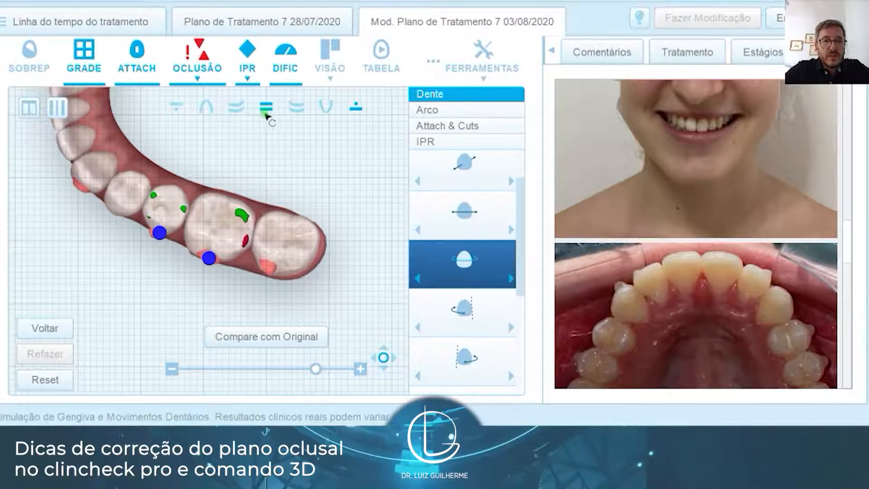
Examine the left posterior contacts with both arches in lateral view, then hide them and check the bite around lower tooth 3.6
click(302, 111)
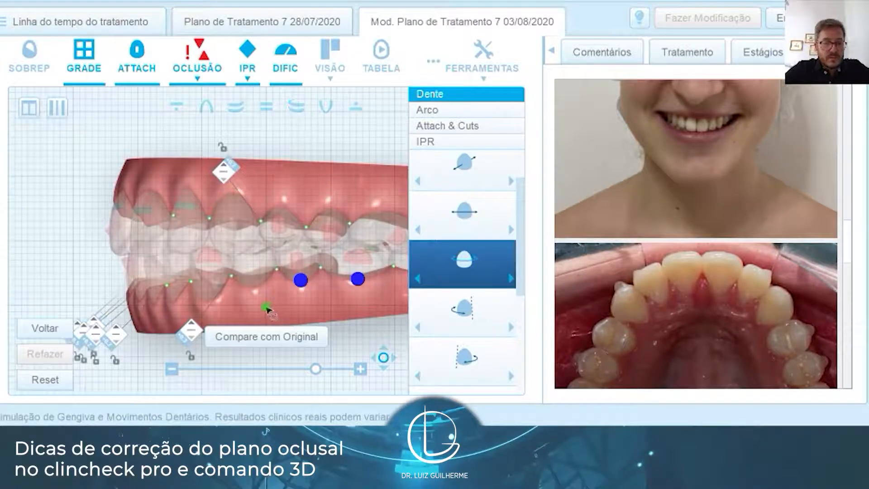
drag(265, 306, 165, 281)
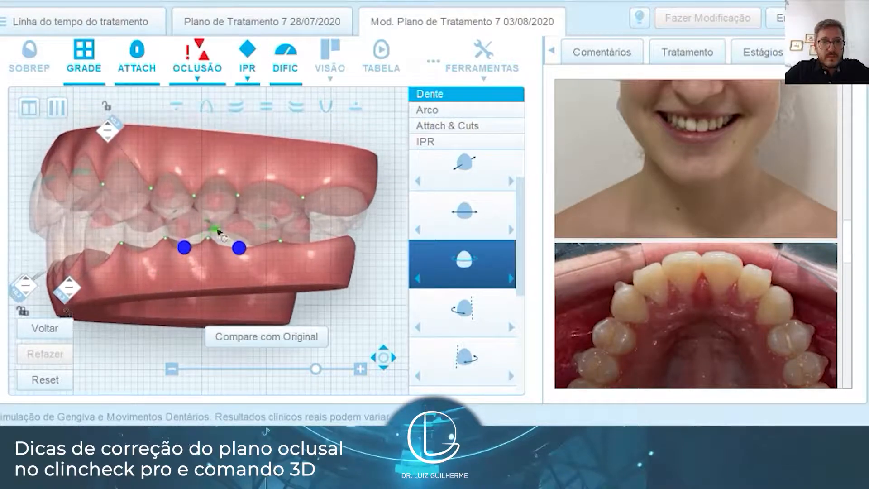
scroll(216, 228, up, 5)
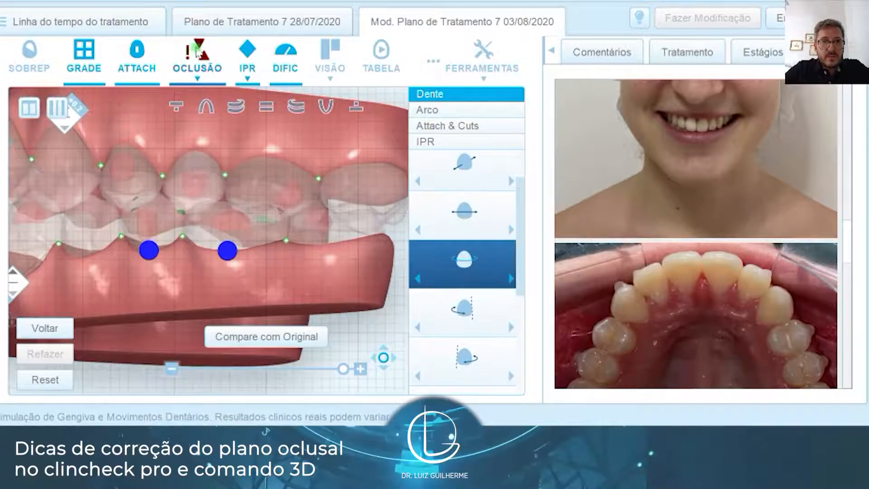
click(197, 52)
click(217, 93)
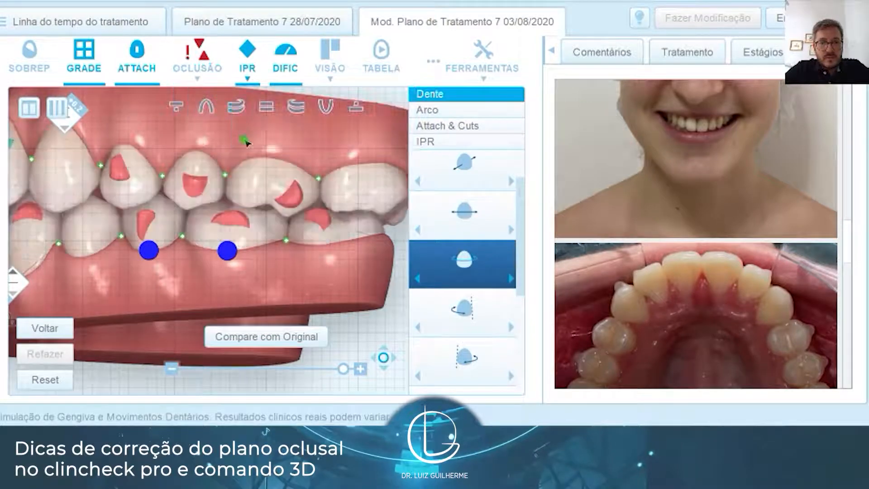
drag(265, 285, 243, 223)
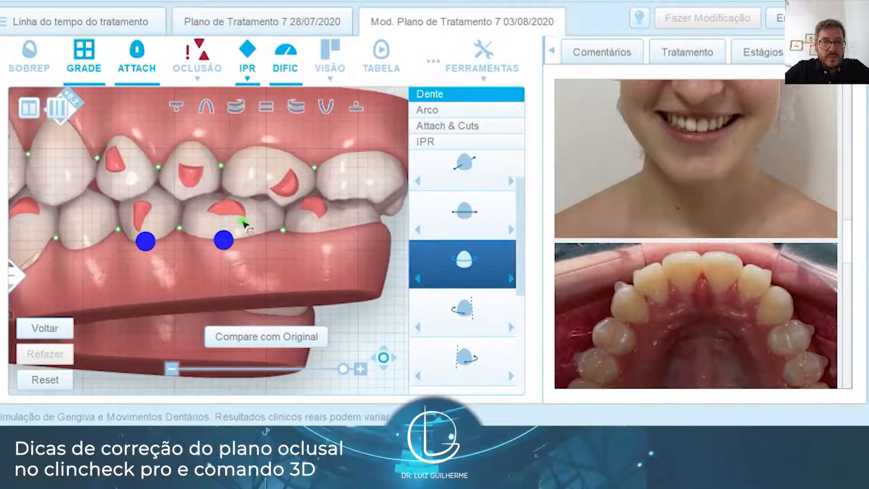
Show the occlusal contacts and set the mesiodistal angulation of lower tooth 3.6 to 2.0° distal
click(243, 223)
click(204, 53)
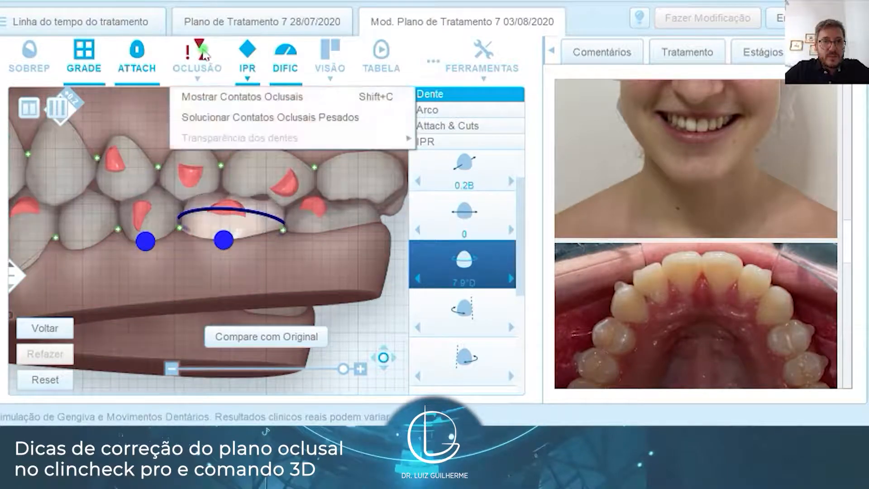
click(203, 95)
scroll(461, 290, down, 3)
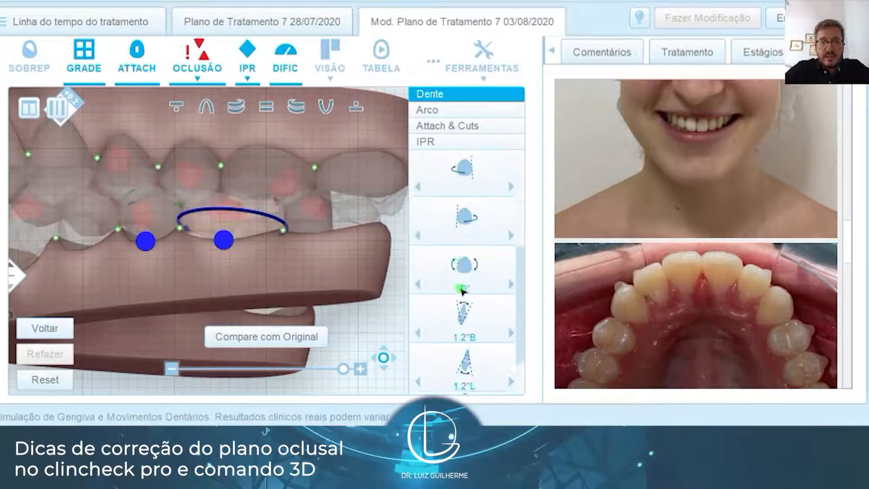
scroll(461, 289, down, 2)
scroll(461, 290, up, 2)
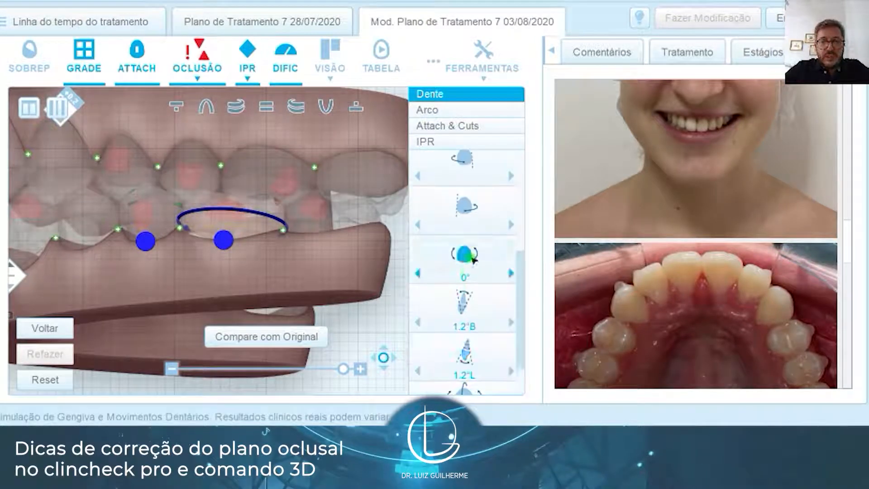
drag(217, 282, 217, 294)
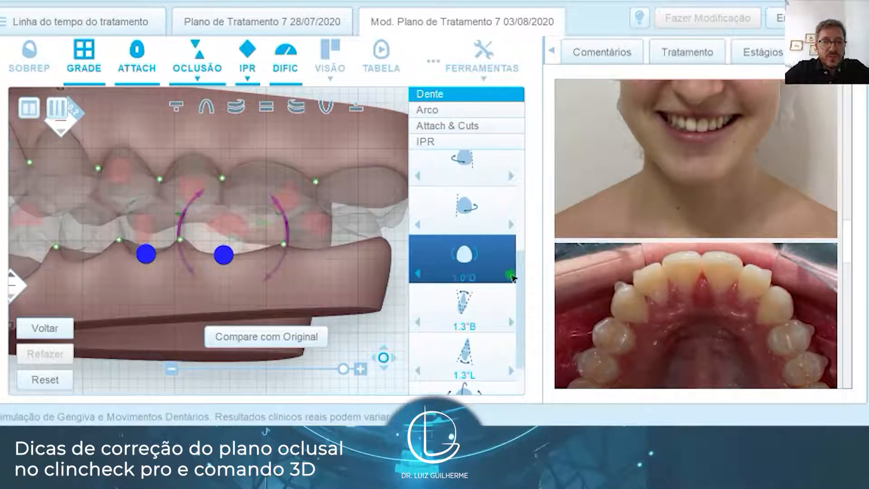
click(511, 273)
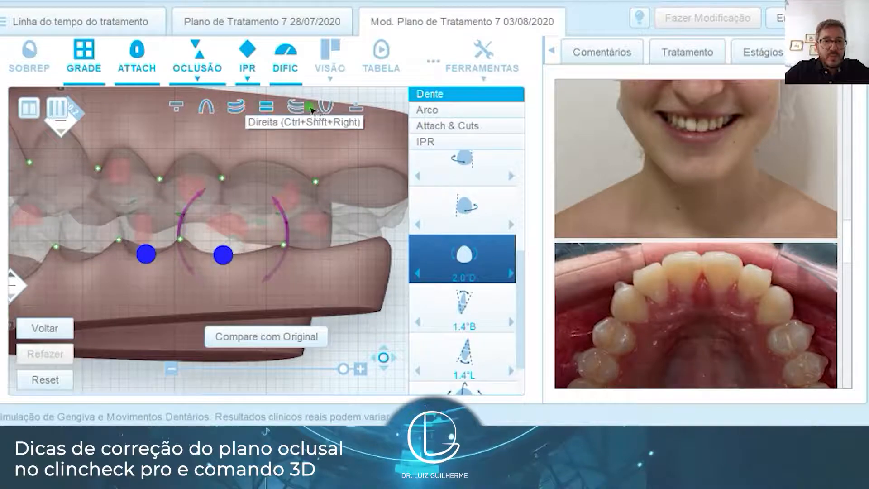
Check lower tooth 3.6 in the left lateral view, hide the occlusal contacts and deselect the tooth
click(296, 107)
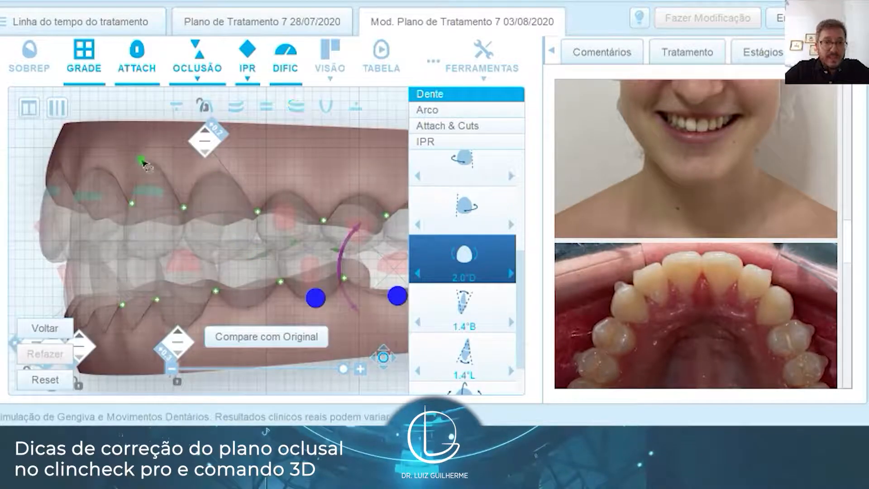
drag(141, 159, 134, 141)
drag(291, 300, 379, 277)
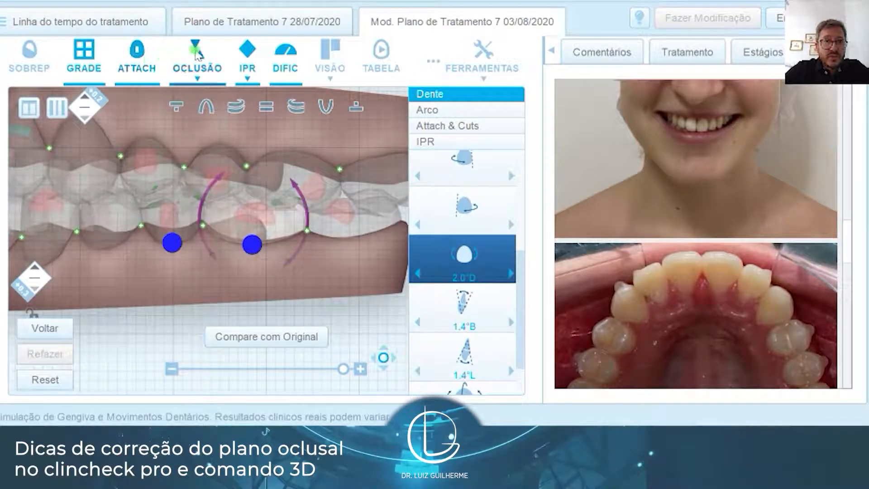
click(198, 56)
click(208, 98)
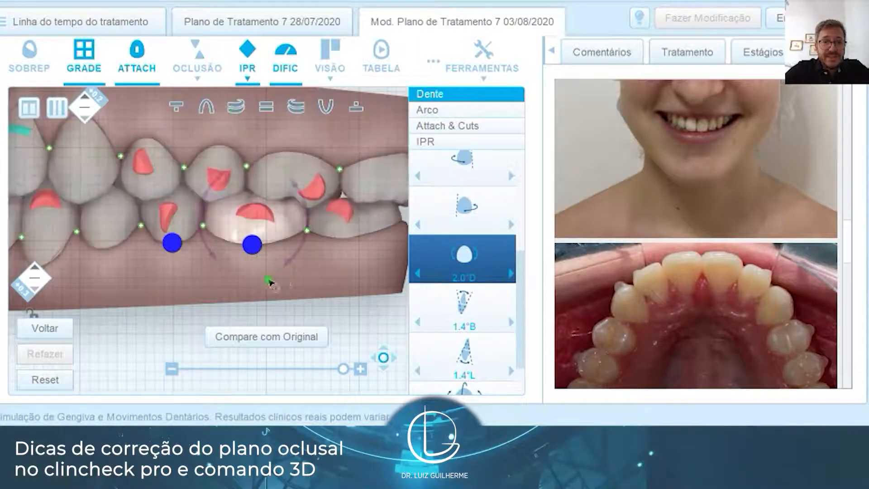
drag(248, 287, 245, 253)
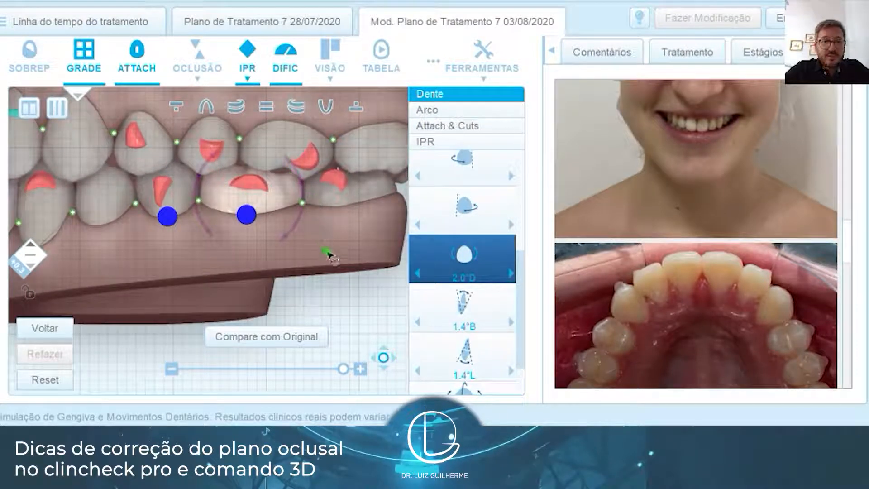
click(328, 249)
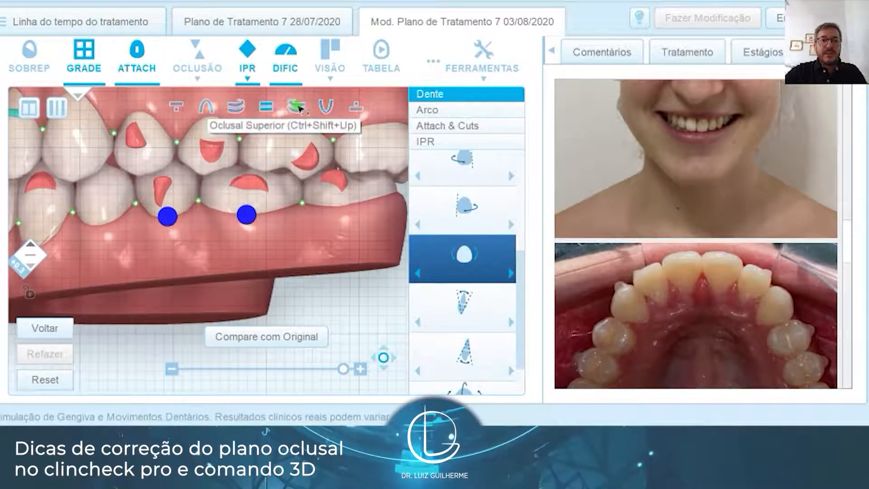
Examine the bite and occlusal plane of both arches from the left, front and right sides
drag(192, 248, 190, 287)
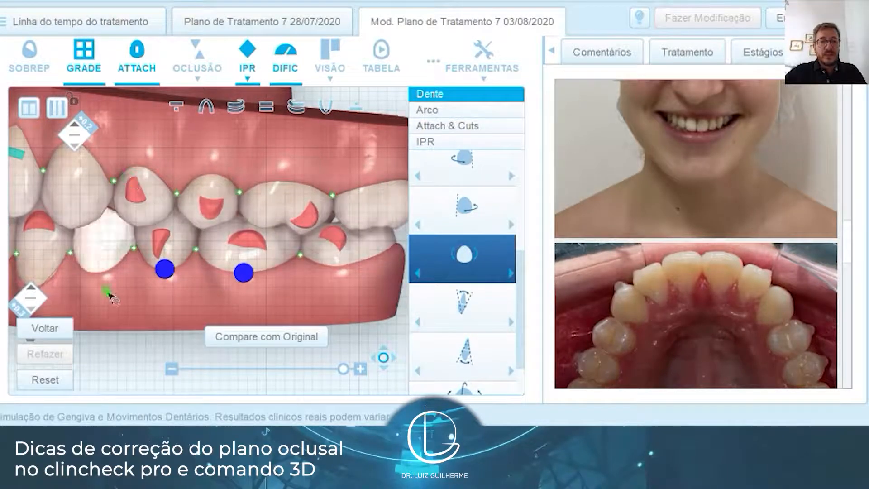
drag(108, 291, 209, 218)
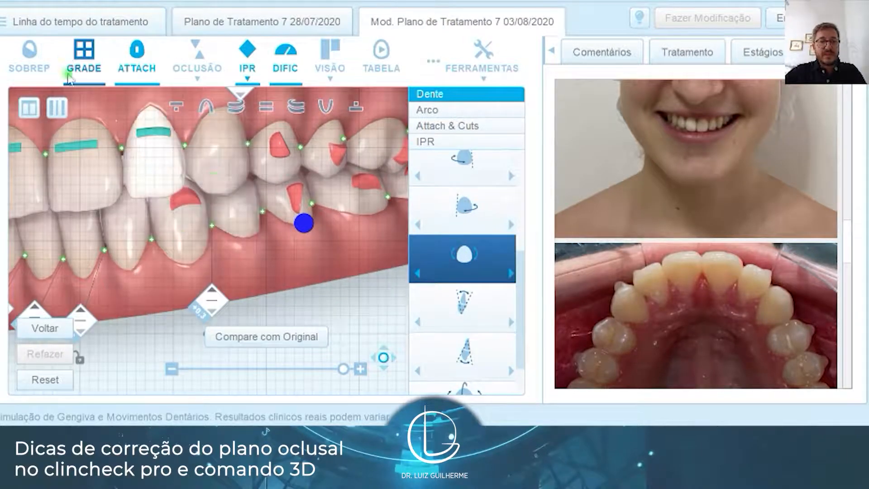
drag(131, 119, 317, 303)
scroll(365, 251, down, 3)
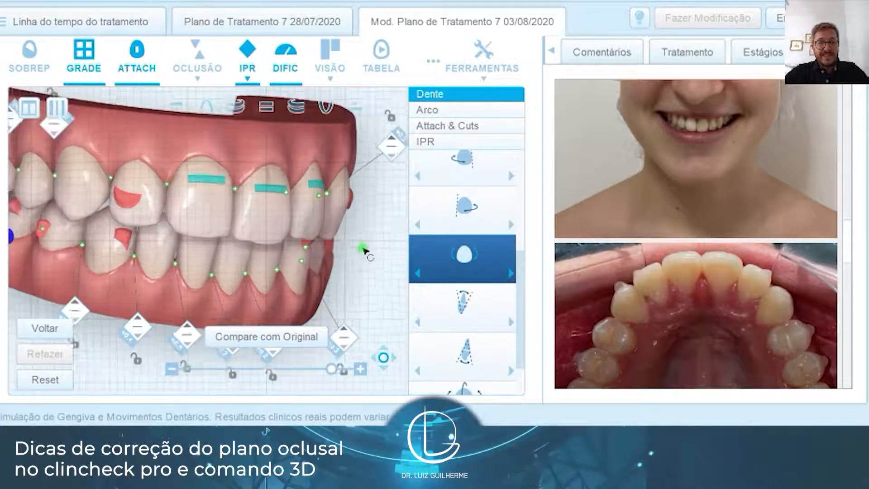
drag(359, 258, 345, 209)
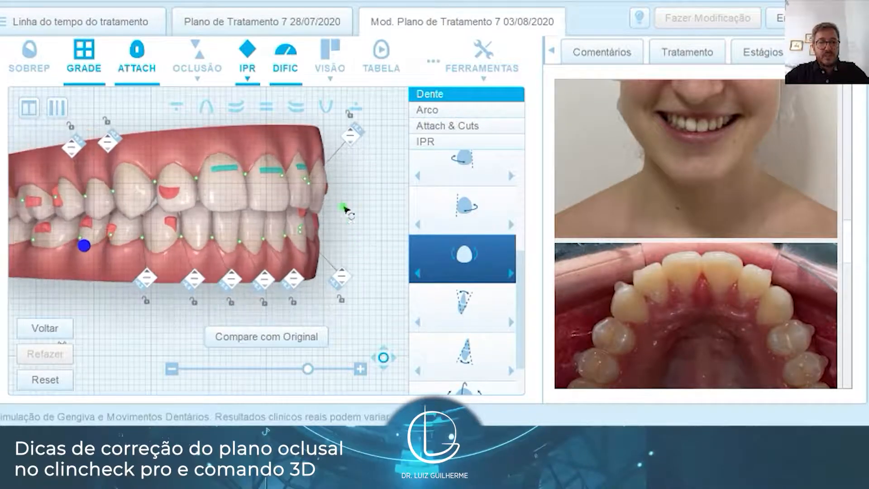
drag(223, 143, 168, 236)
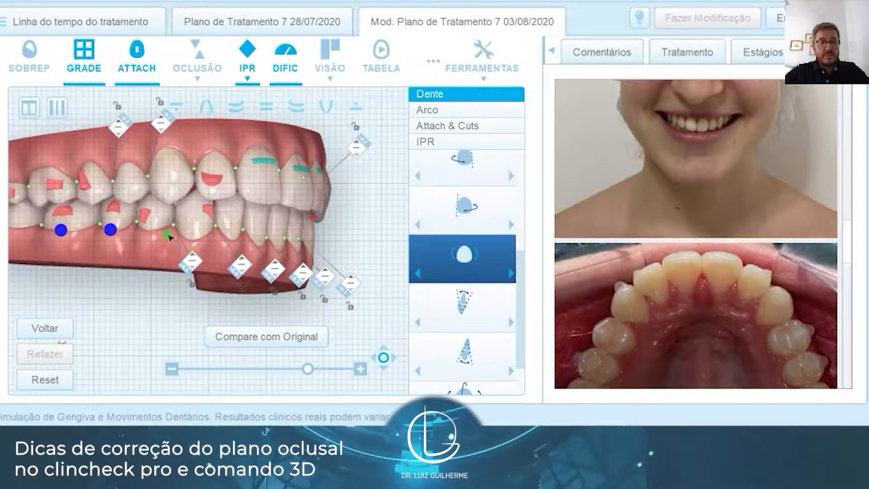
drag(341, 198, 360, 206)
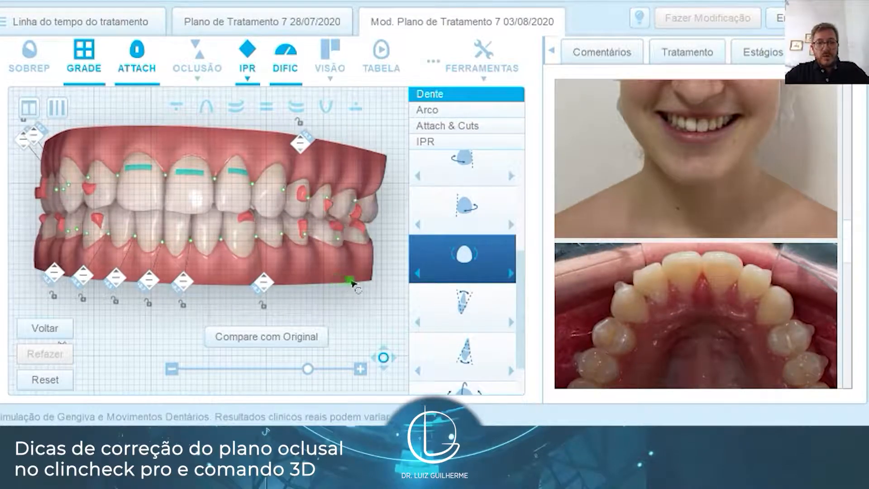
drag(350, 281, 353, 281)
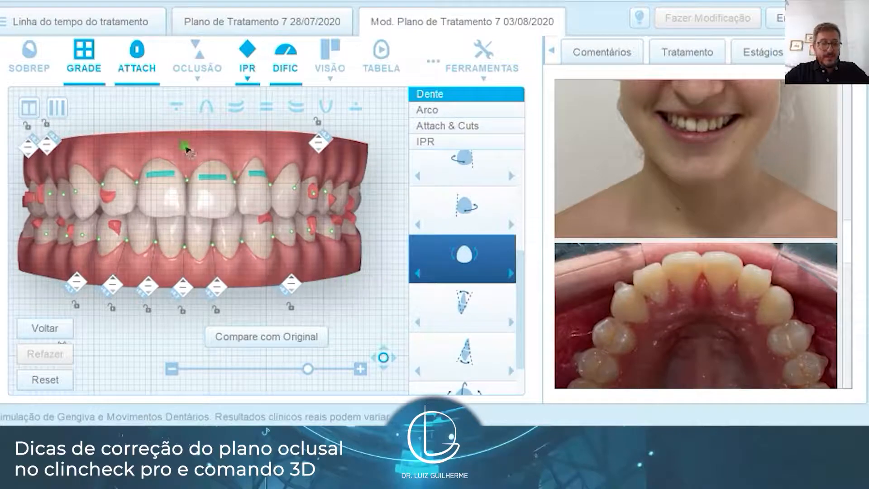
right_drag(194, 149, 214, 160)
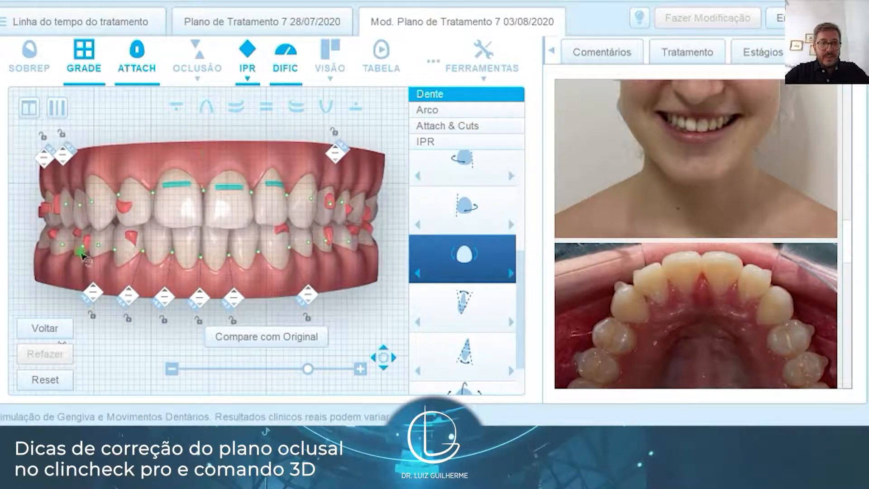
drag(49, 281, 50, 282)
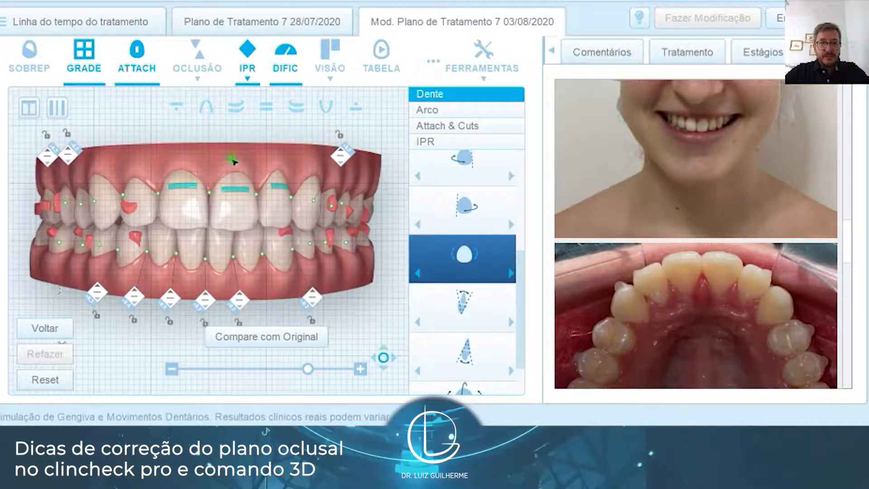
drag(231, 161, 223, 158)
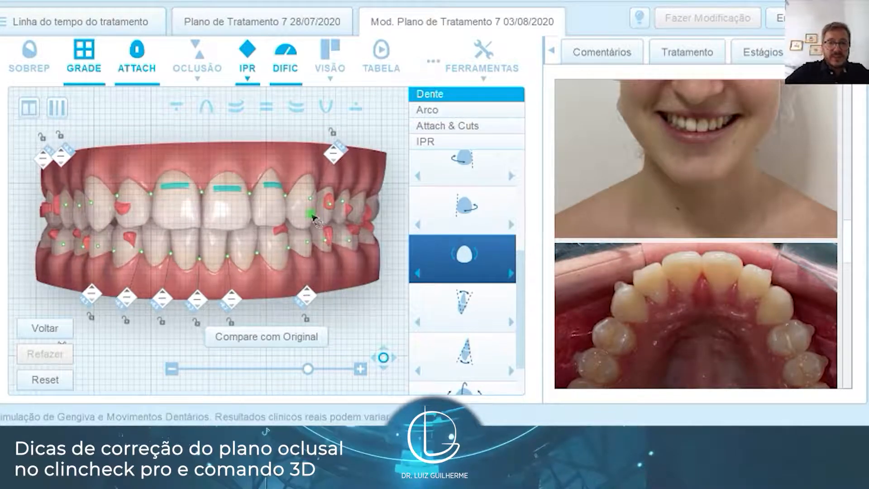
Set the extrusion/intrusion of the upper left canine to 0.3 intrusion, check the frontal plane and deselect it
click(312, 217)
click(307, 217)
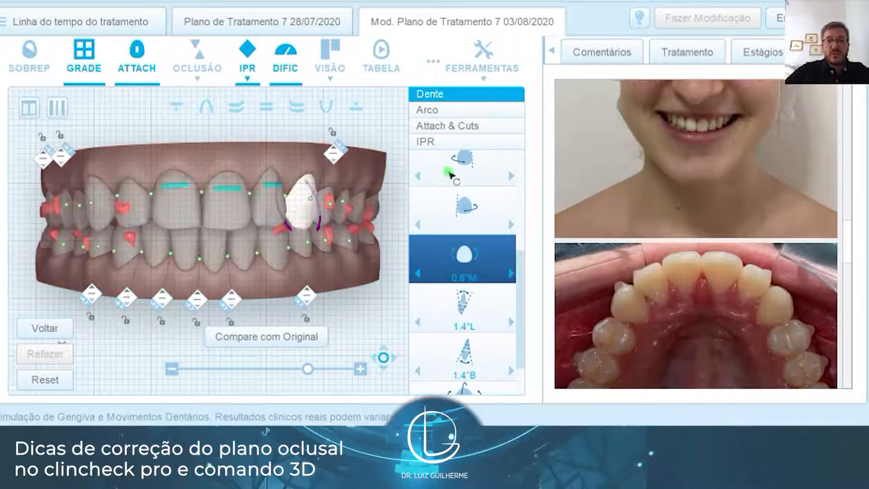
scroll(468, 176, up, 4)
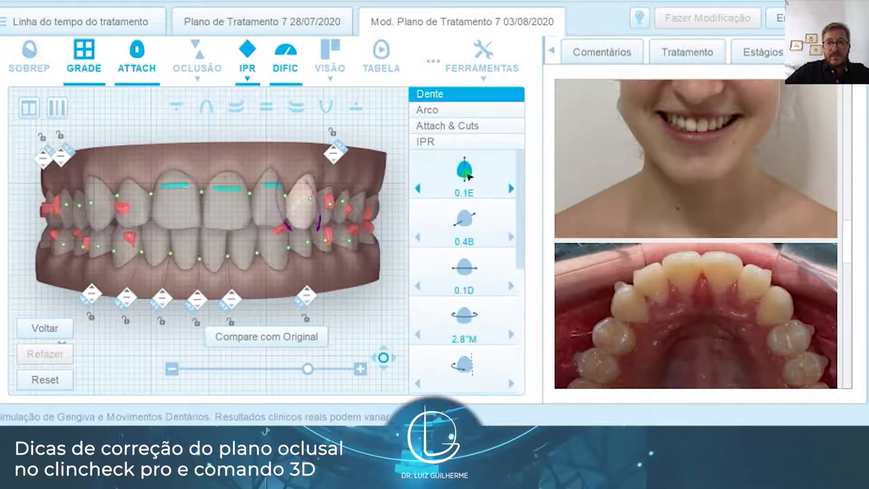
click(468, 176)
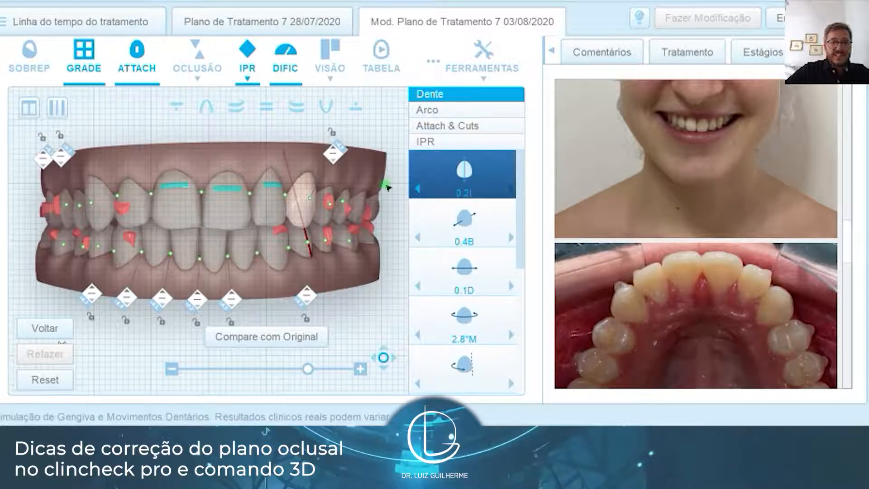
drag(265, 156, 268, 158)
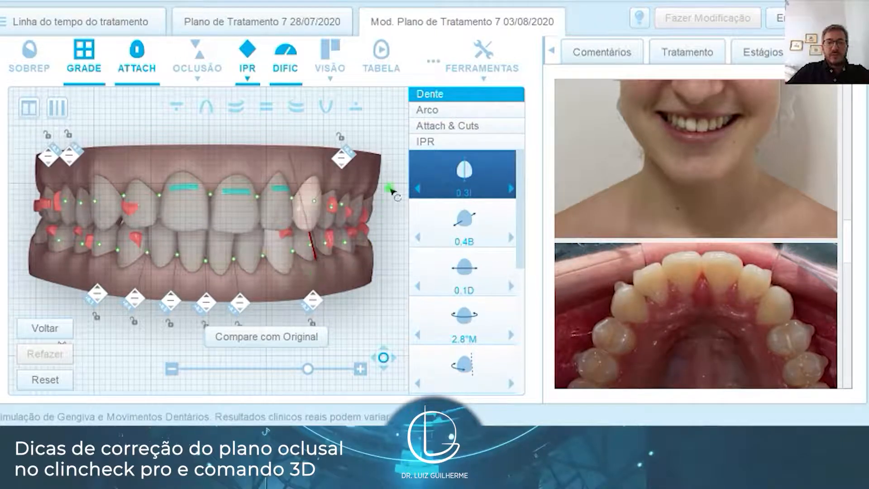
drag(182, 163, 182, 169)
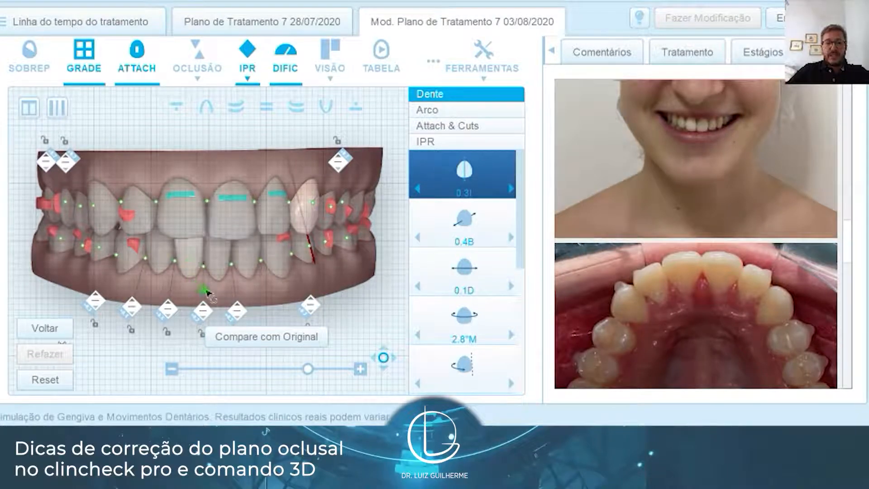
drag(213, 289, 214, 285)
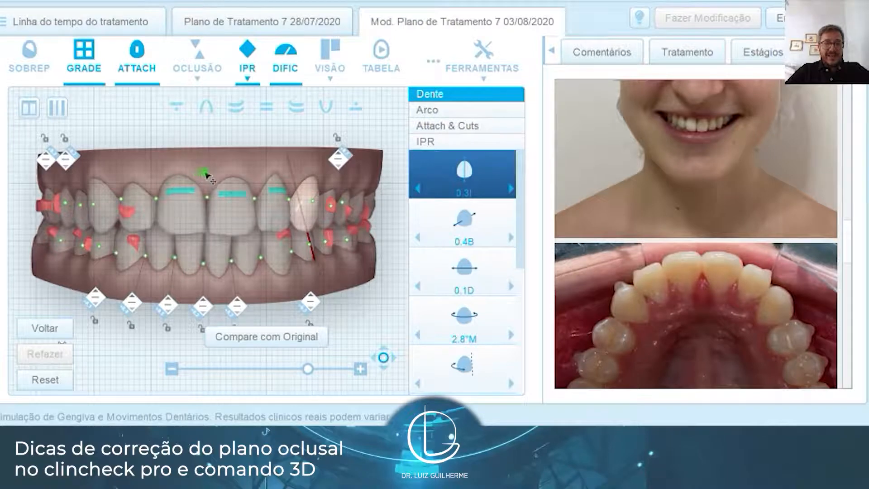
right_drag(206, 174, 213, 174)
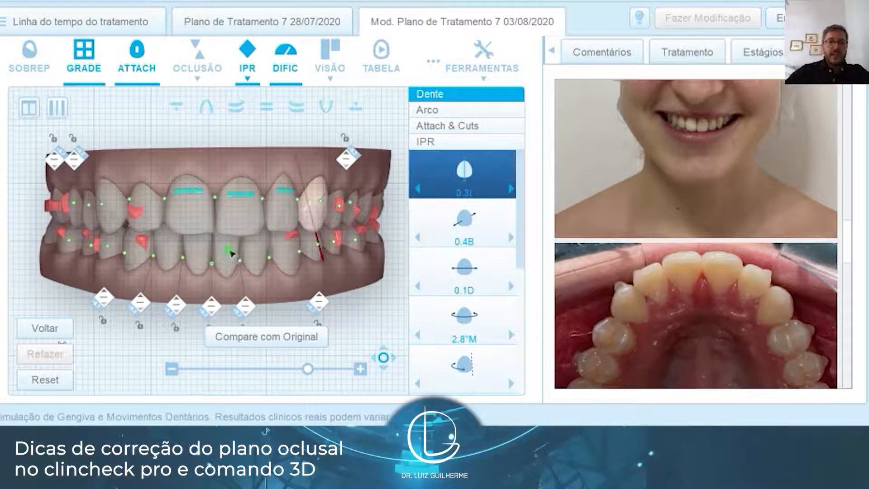
click(221, 171)
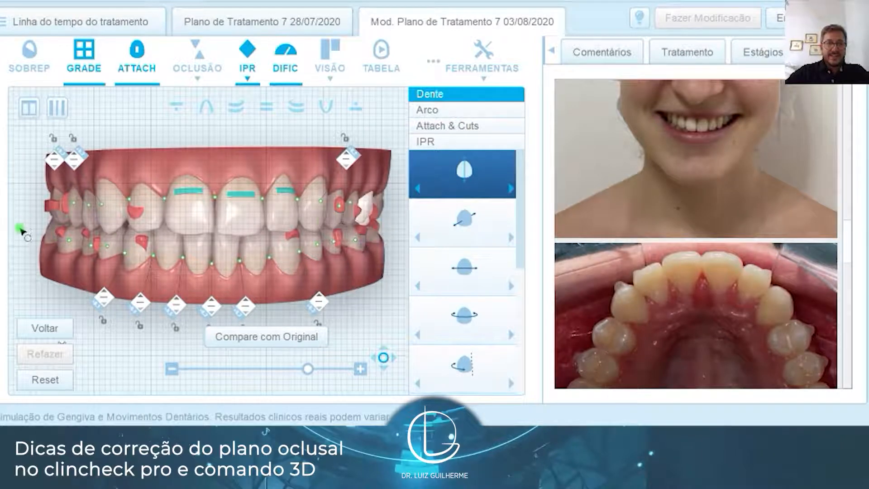
Review the extrusion/intrusion values of the upper right teeth from the canine back to the second molar
drag(19, 224, 18, 216)
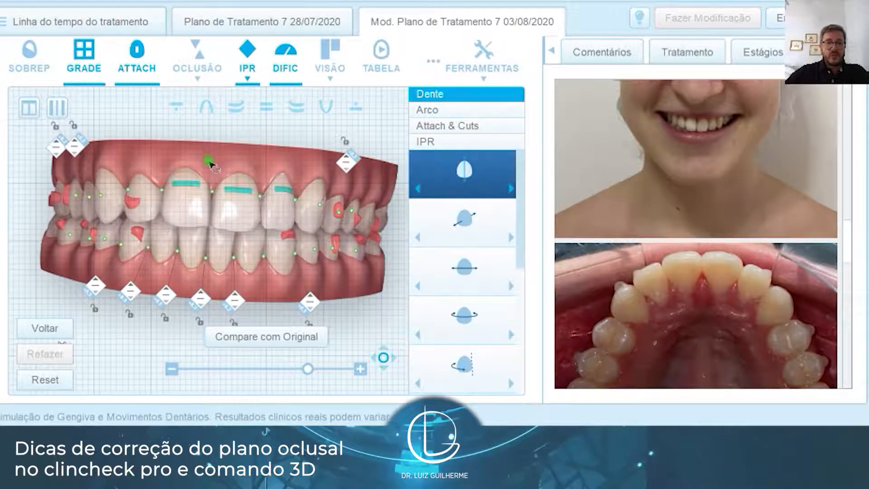
drag(210, 163, 225, 174)
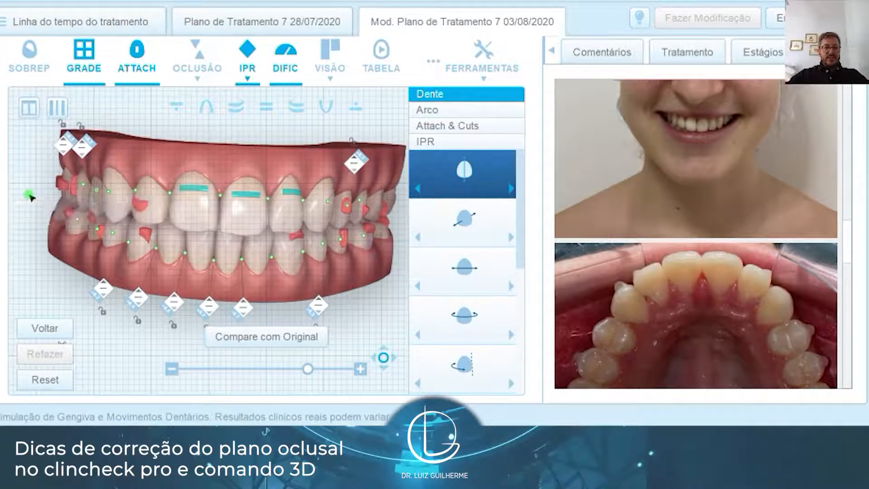
drag(34, 198, 130, 209)
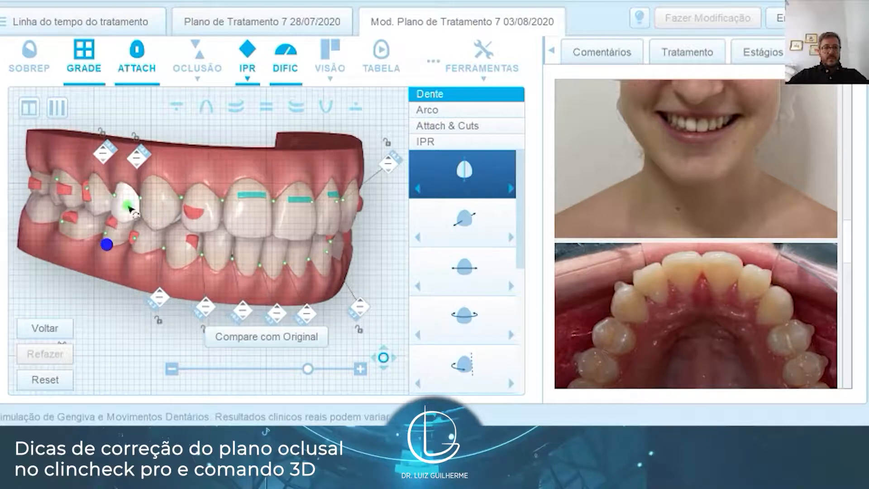
click(130, 209)
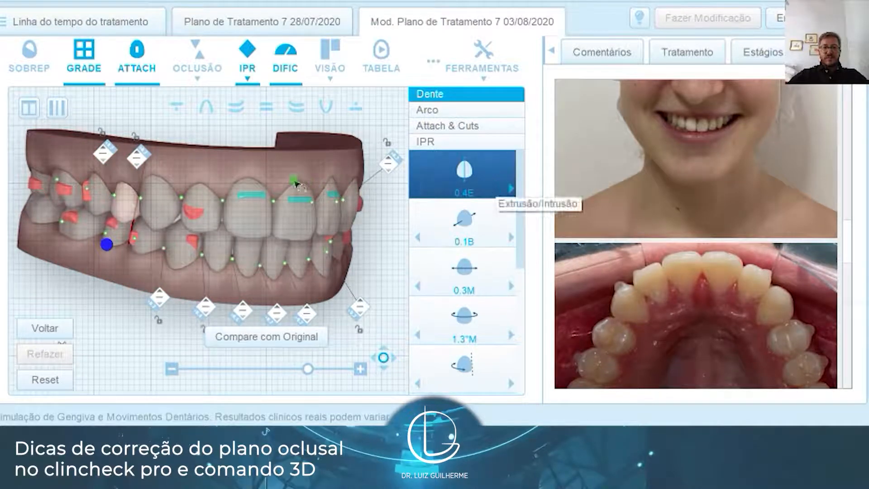
drag(273, 182, 253, 166)
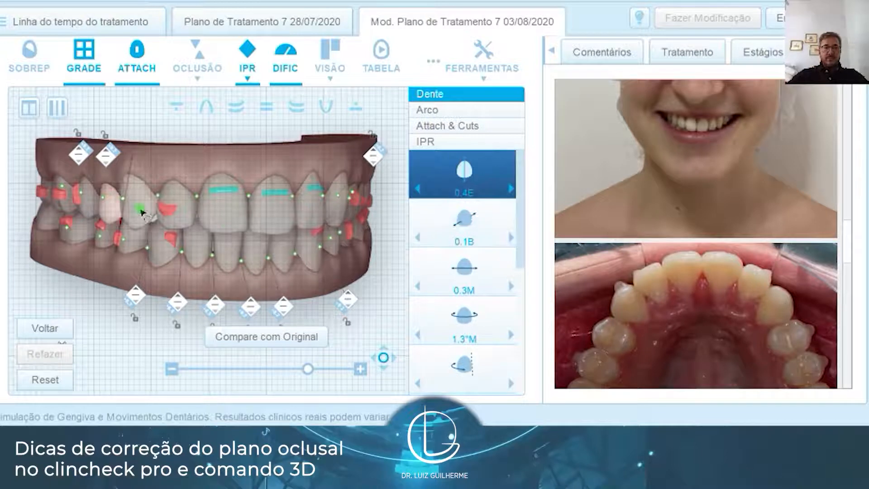
click(142, 212)
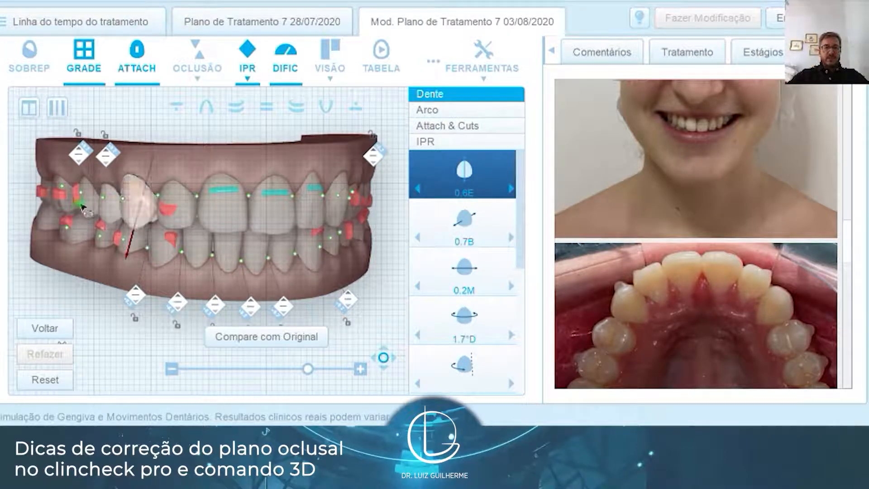
click(87, 199)
click(65, 203)
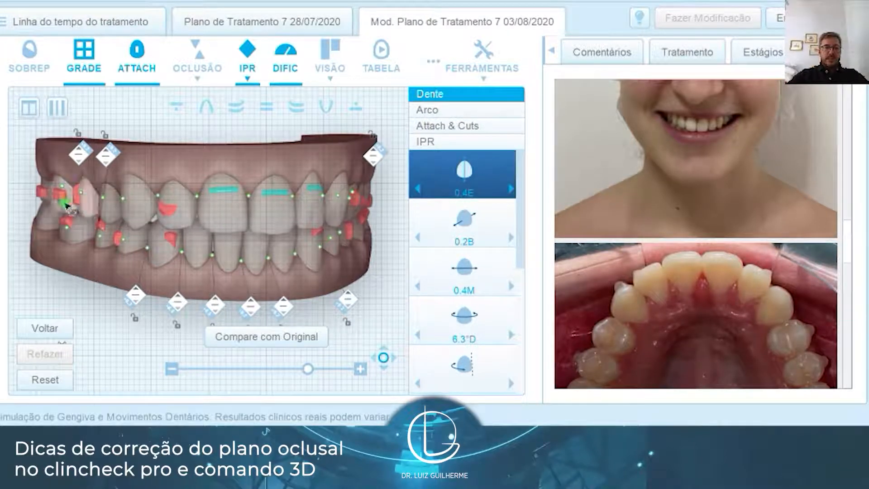
click(51, 192)
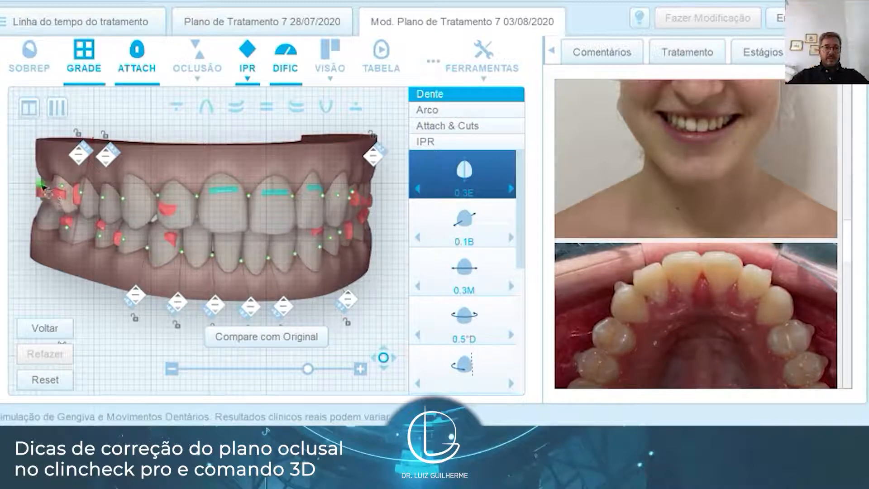
click(49, 185)
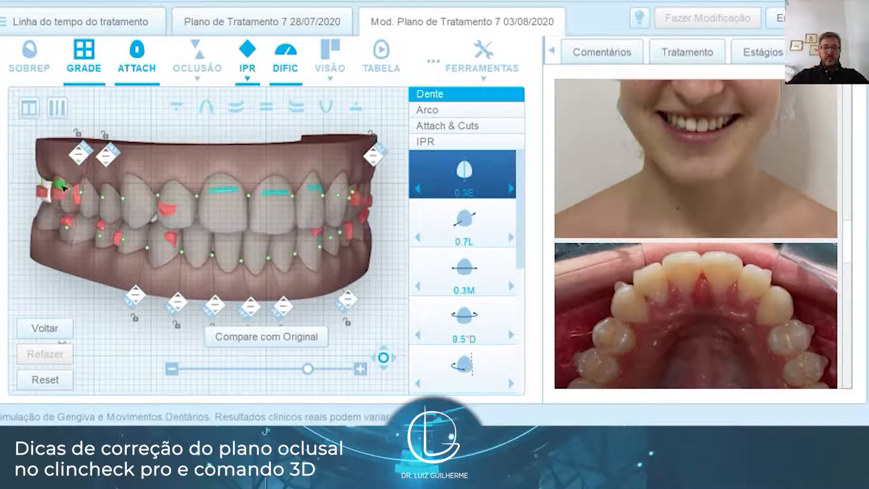
click(55, 192)
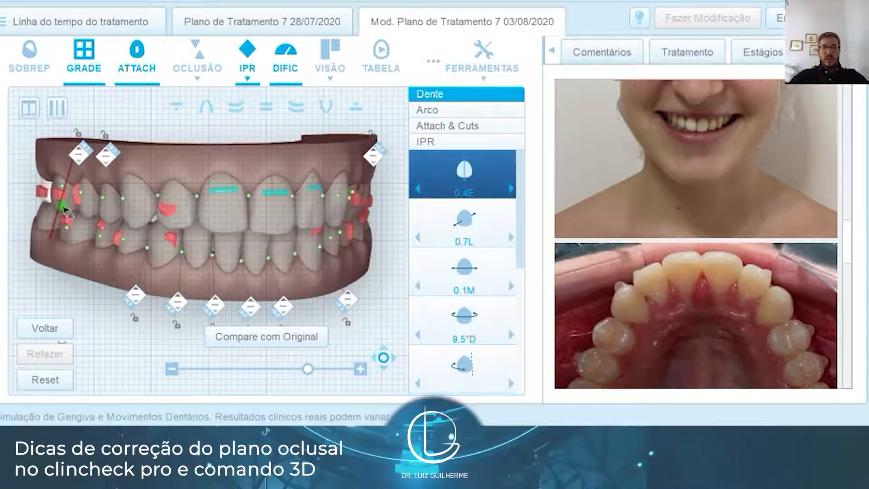
Check the planned movement values of the lower right premolars 4.4 and 4.5
click(138, 243)
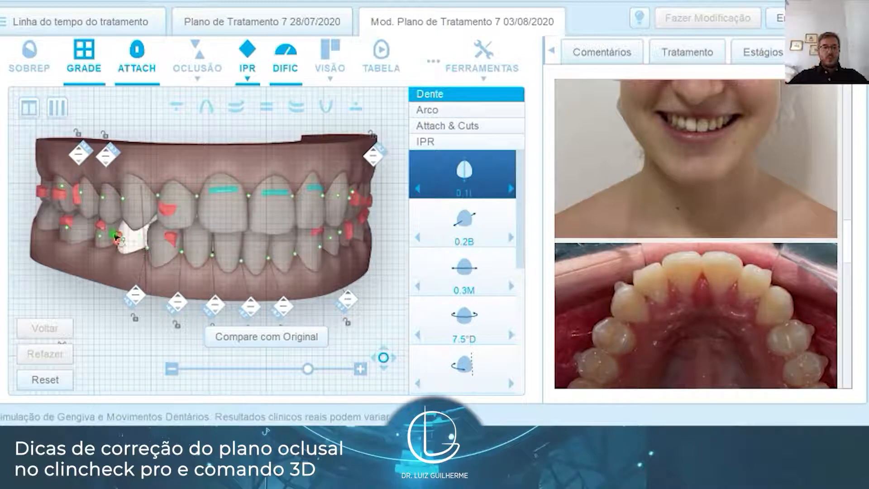
click(114, 236)
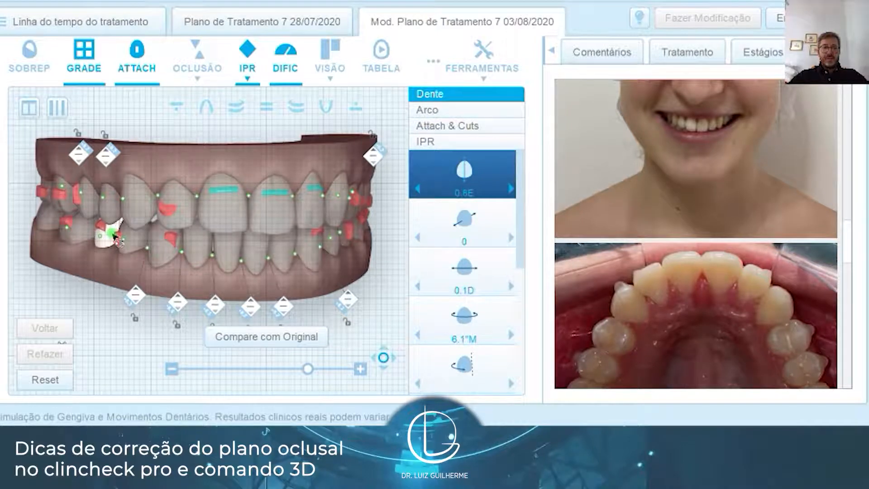
drag(114, 235, 81, 236)
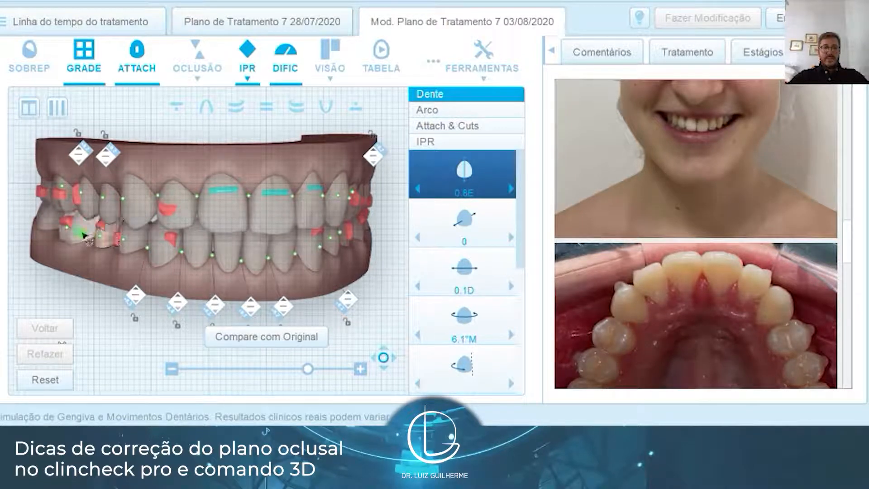
Intrude lower right first molar 4.6 to 0.5 intrusion and check the bite from the front
click(80, 232)
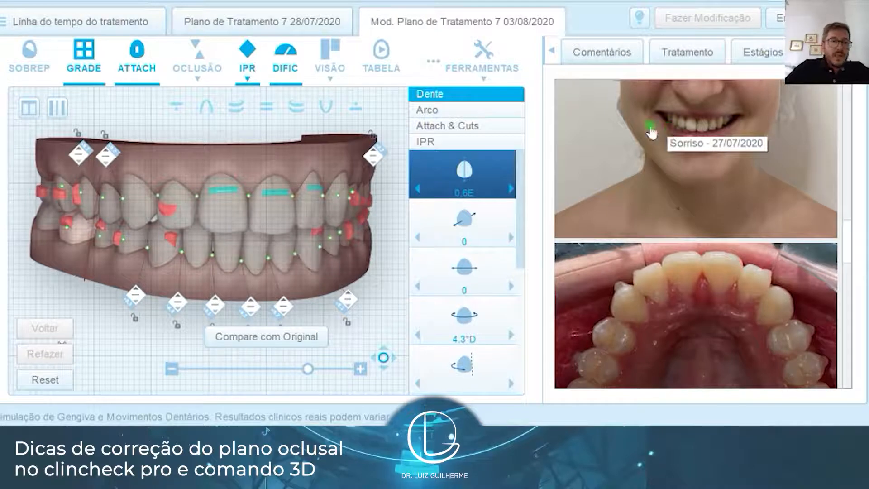
click(93, 232)
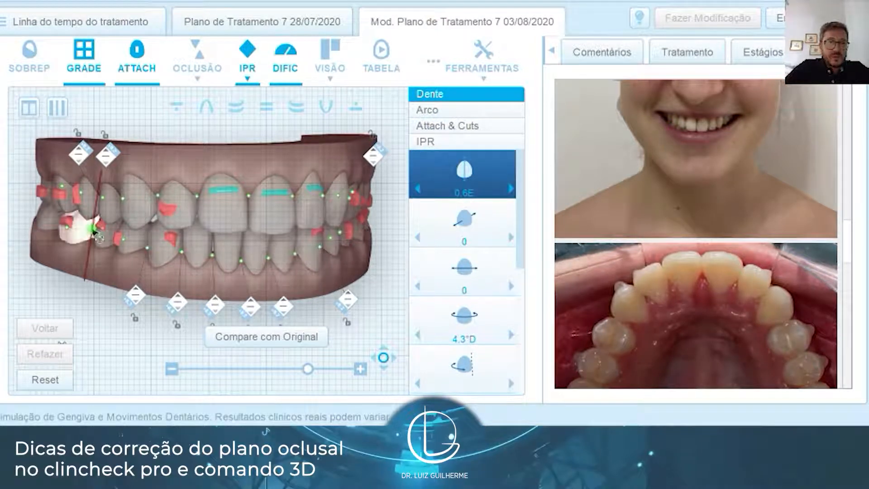
drag(93, 234, 93, 238)
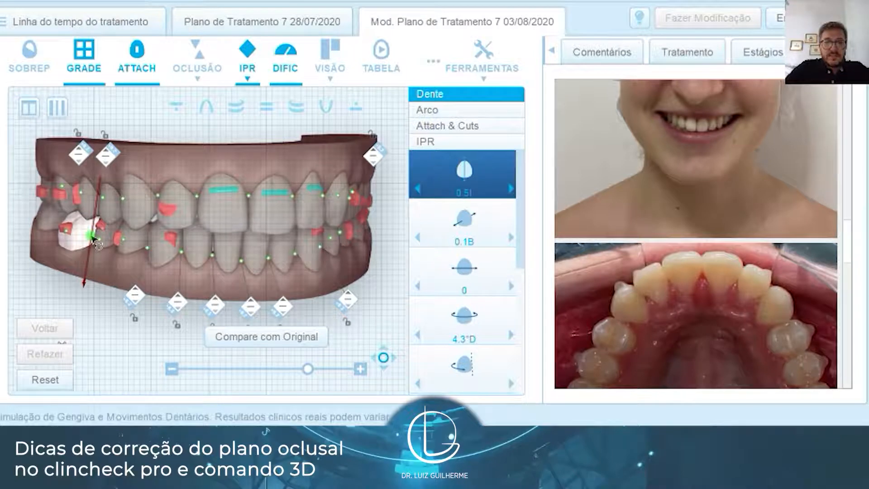
right_click(100, 244)
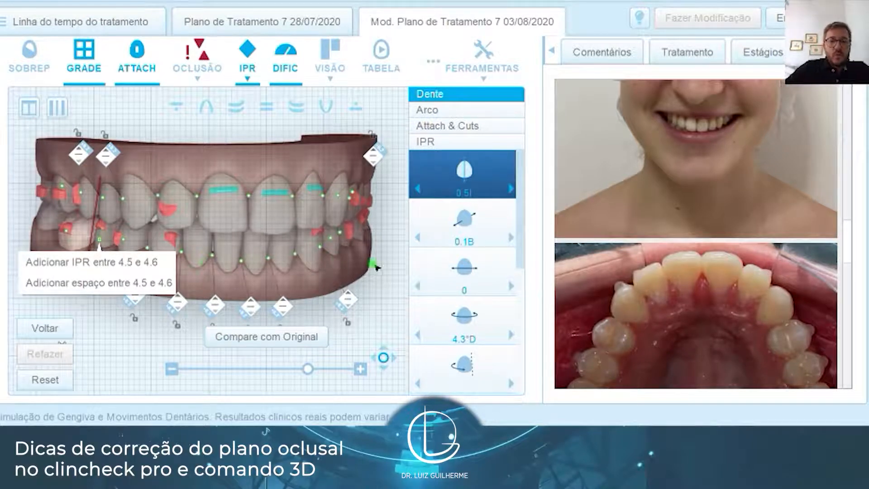
click(359, 269)
drag(358, 269, 342, 274)
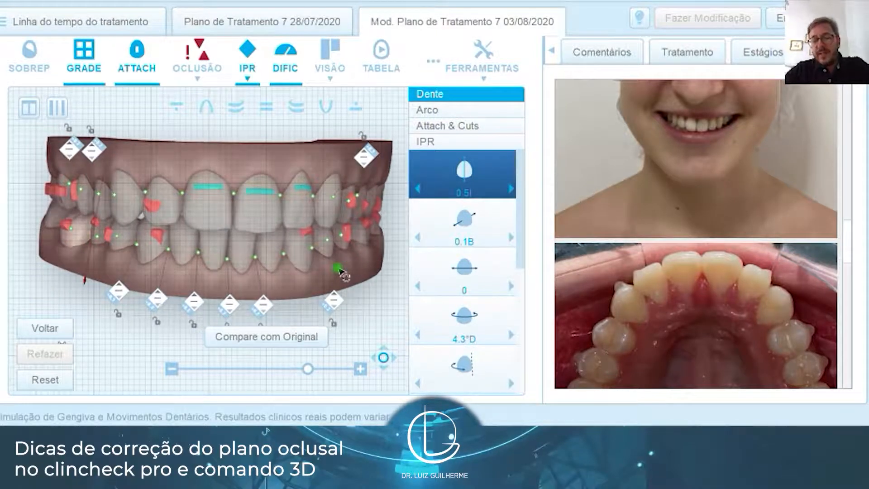
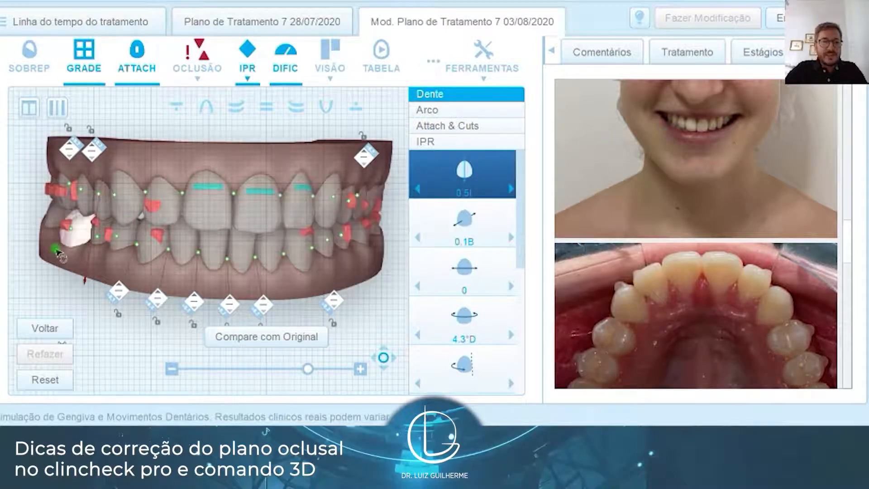
View lower tooth 4.6 from the right side and set its extrusion/intrusion to 0
right_drag(59, 251, 109, 228)
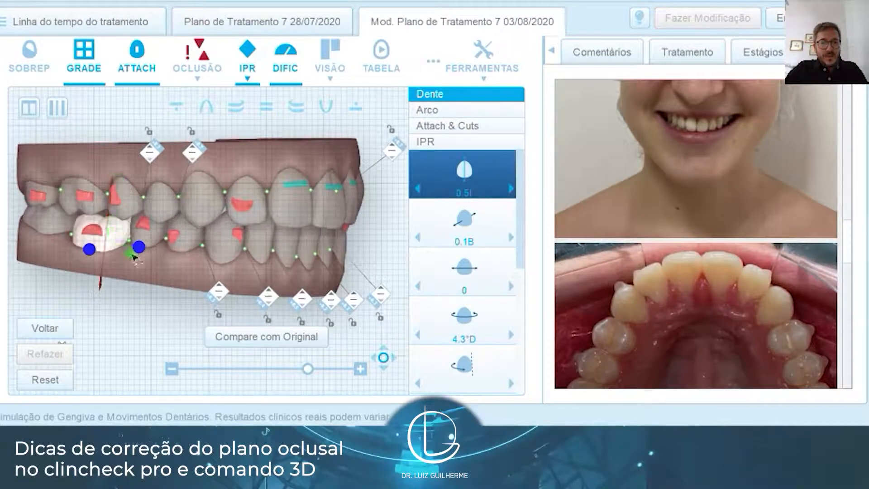
drag(133, 253, 161, 254)
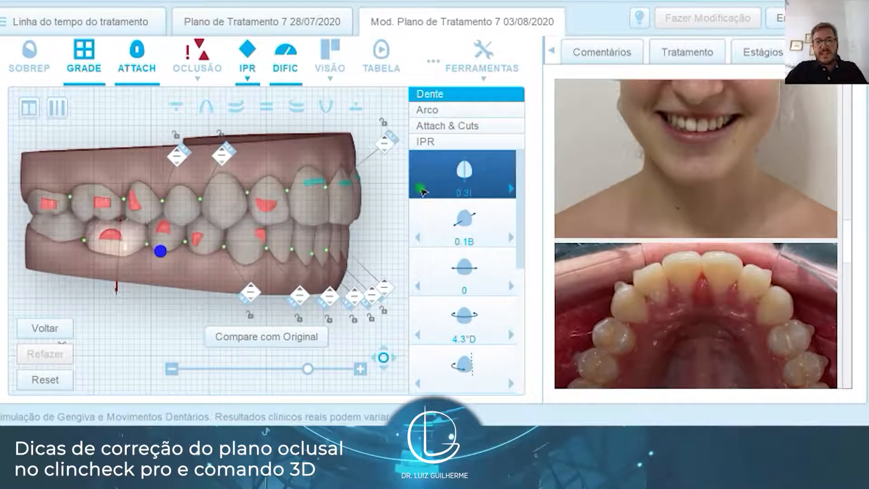
click(419, 190)
click(419, 190)
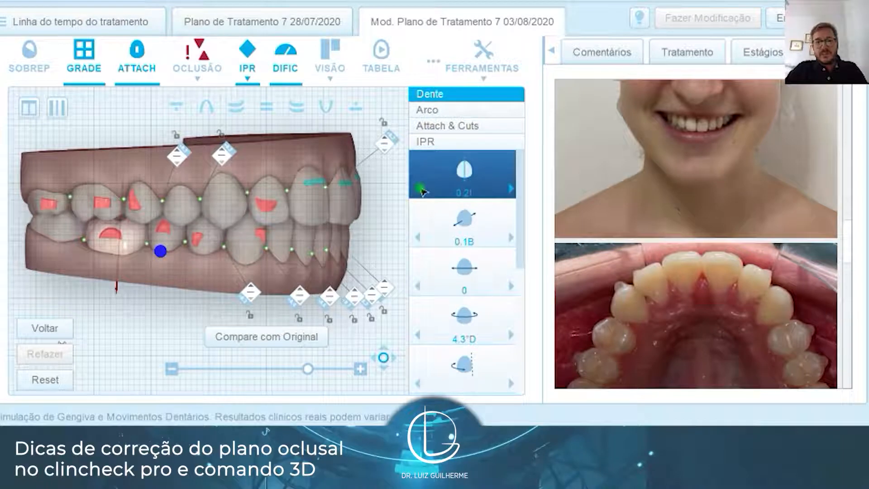
click(418, 190)
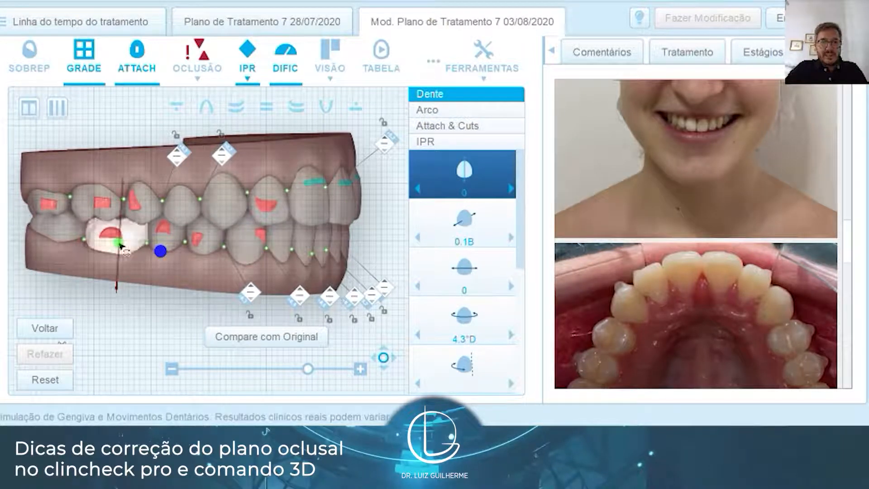
Move lower tooth 4.6 down freehand on the model, and adjust its extrusion/intrusion to 0.7 intrusion
drag(119, 243, 123, 253)
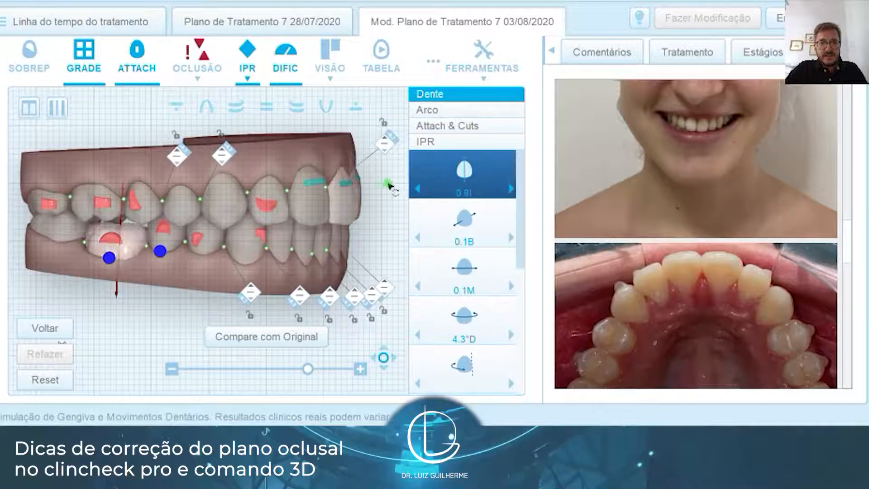
click(417, 190)
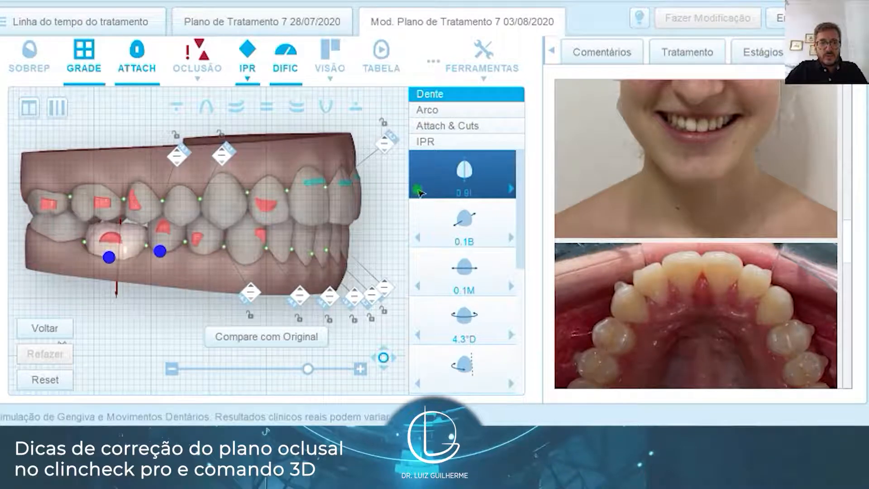
click(417, 190)
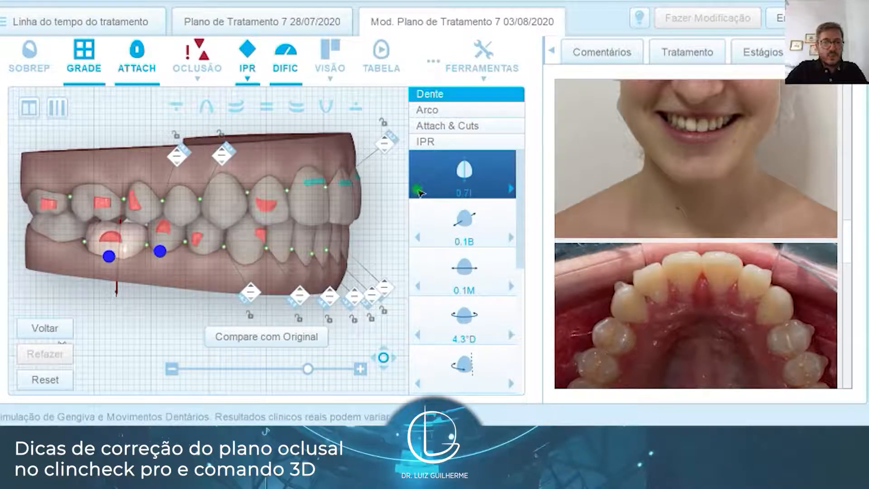
Adjust the lower right second premolar's vertical position step by step from extrusion to an intrusion of 0.5I
click(169, 240)
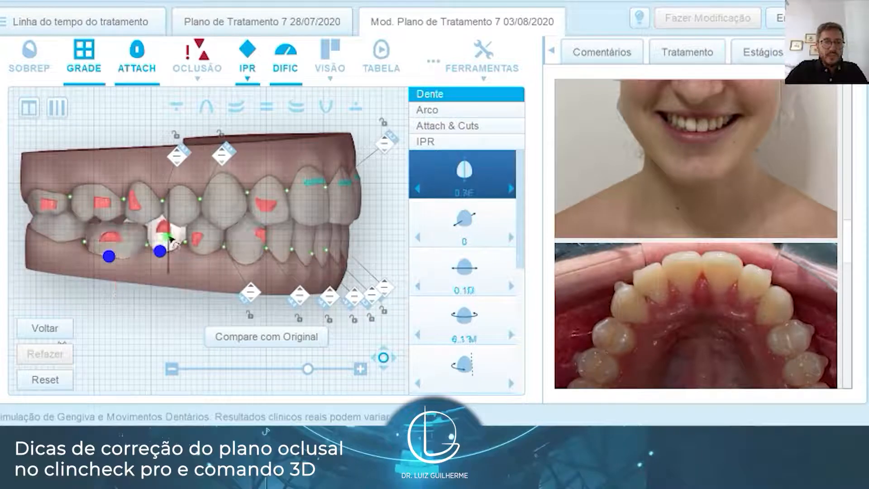
drag(168, 237, 169, 243)
click(421, 191)
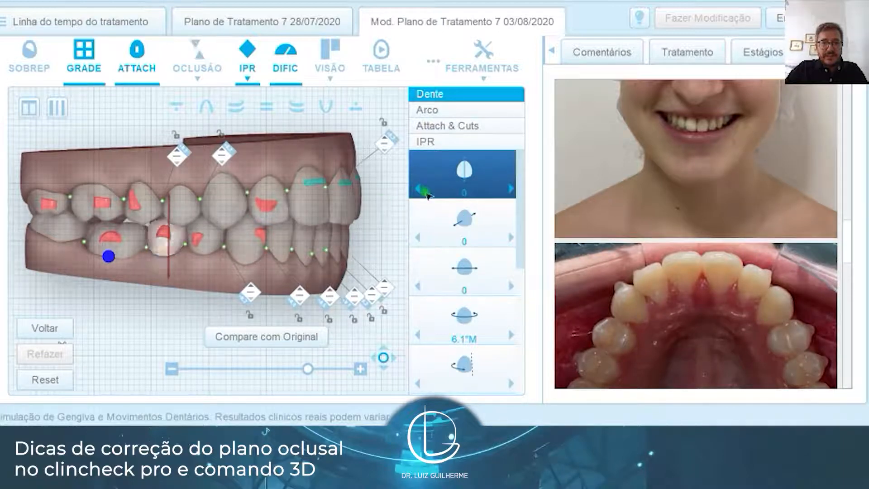
click(417, 188)
click(418, 188)
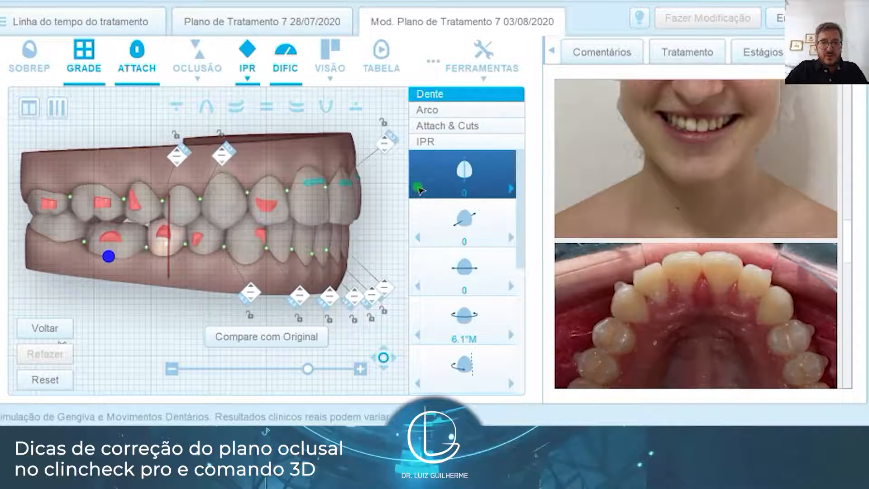
click(511, 188)
click(511, 188)
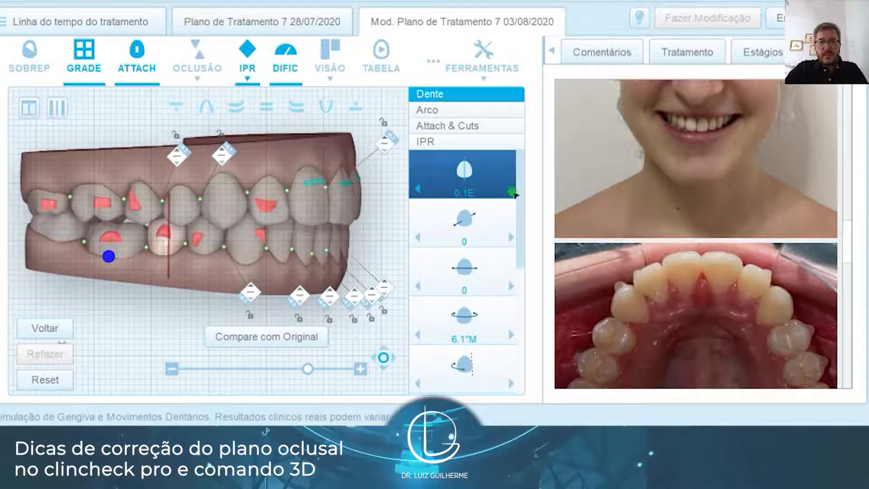
click(513, 192)
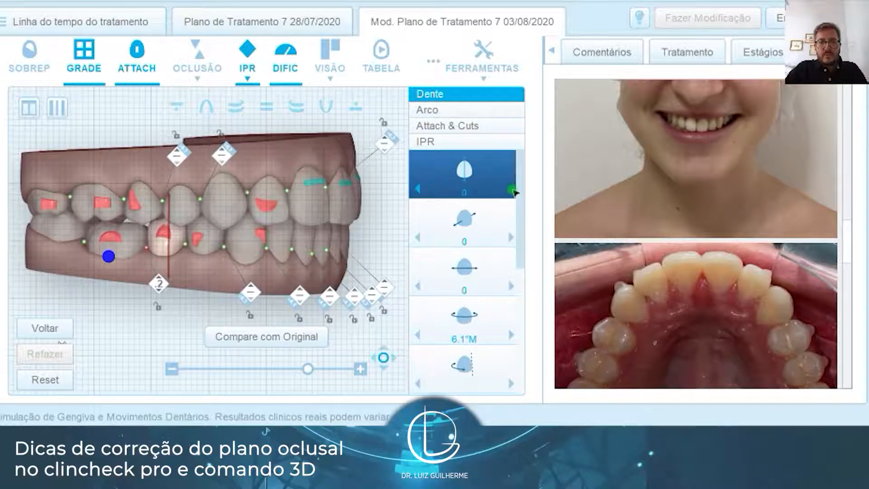
click(513, 192)
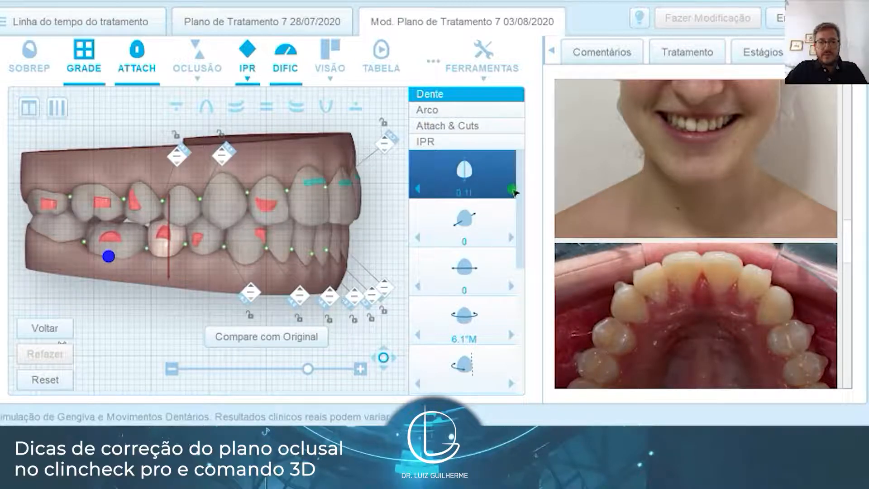
click(514, 192)
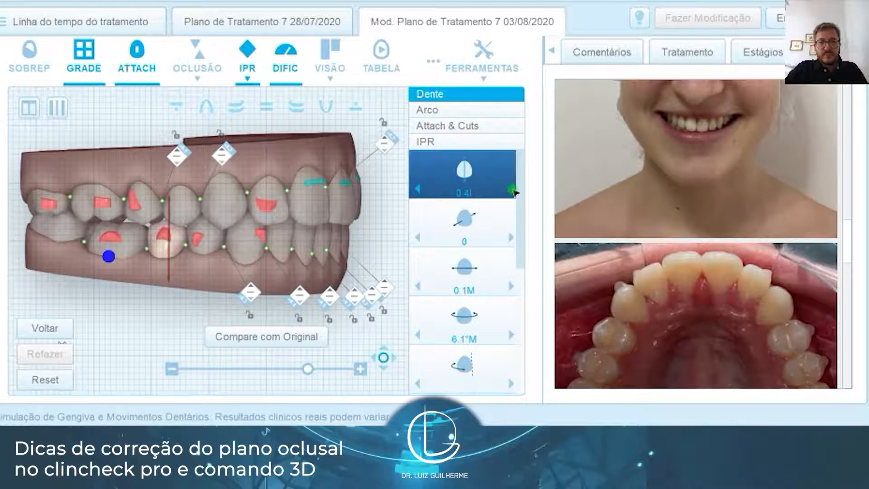
click(513, 190)
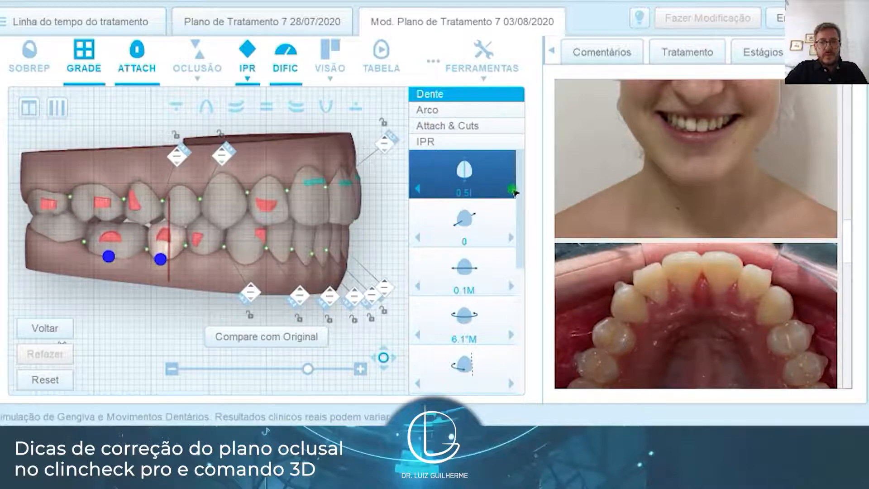
click(513, 190)
click(513, 191)
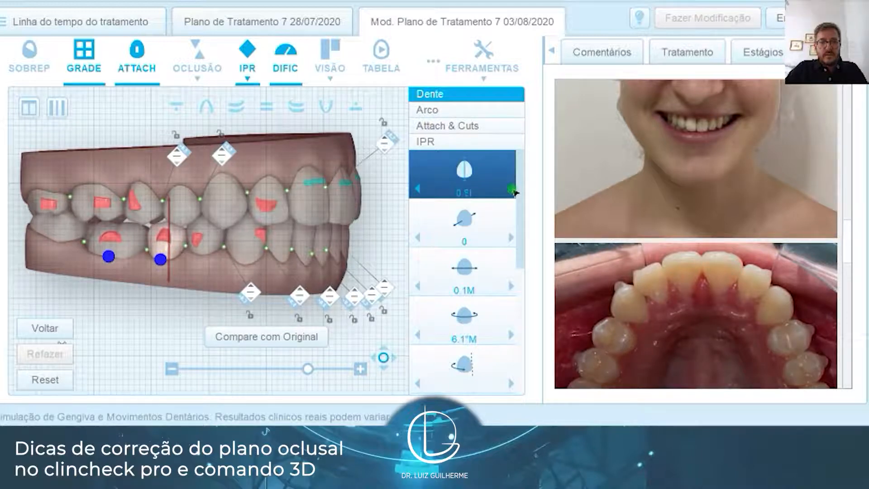
Intrude the lower right first premolar and fine-tune its vertical movement to 0.9I
click(206, 244)
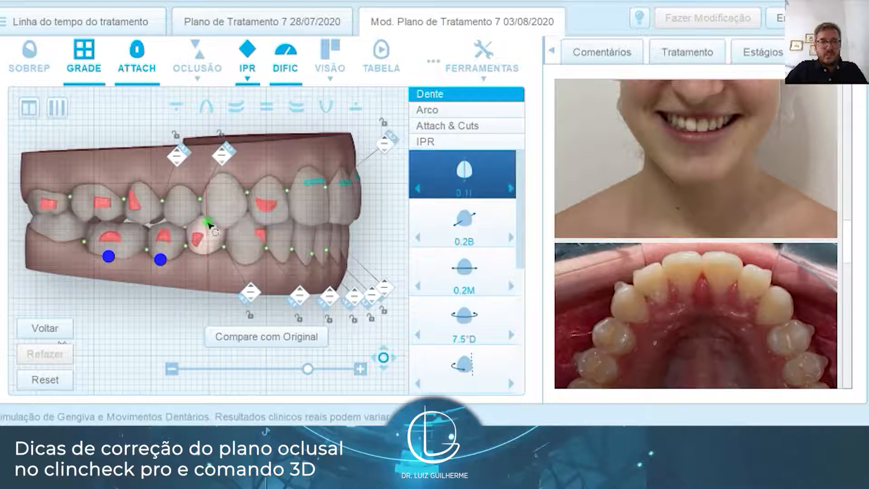
drag(209, 223, 209, 229)
click(420, 190)
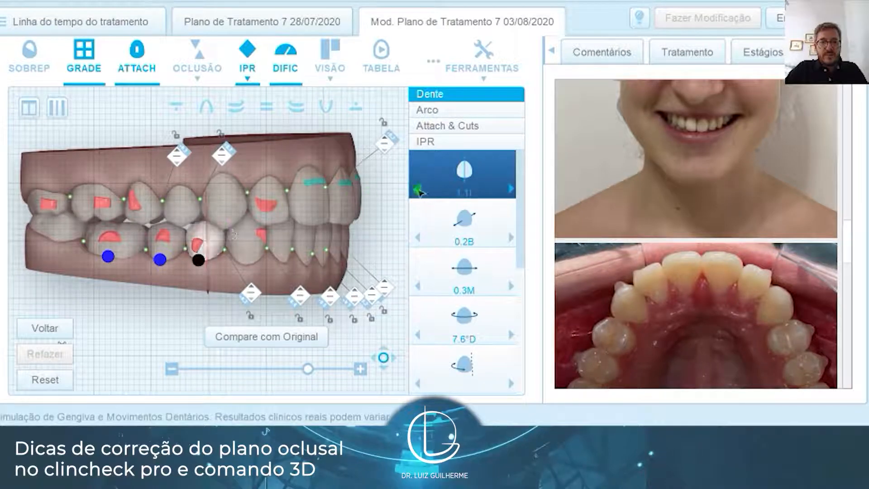
click(420, 191)
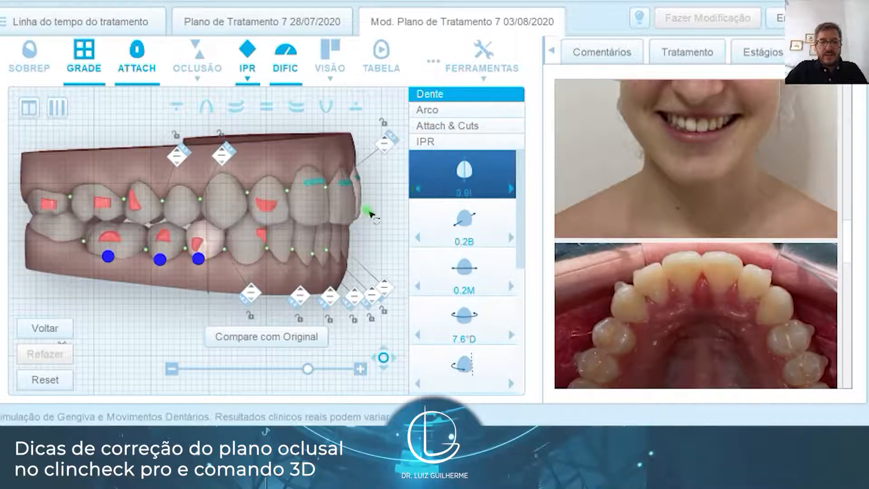
click(420, 190)
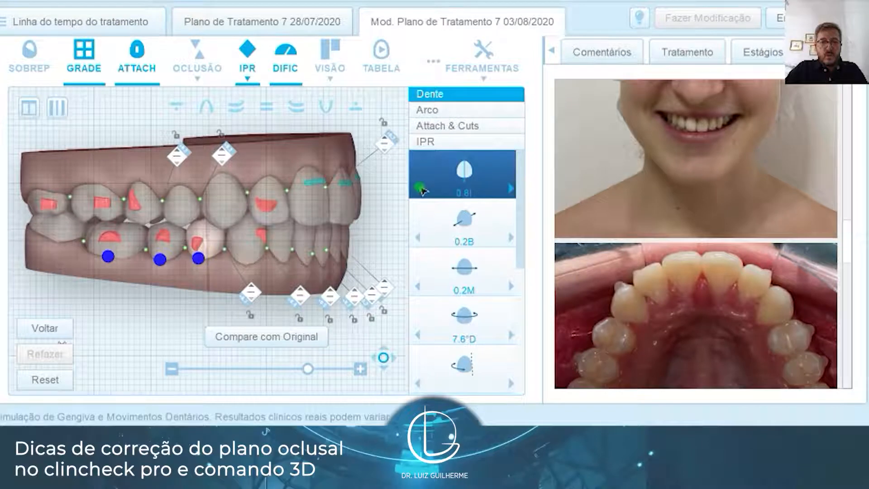
click(510, 190)
click(510, 190)
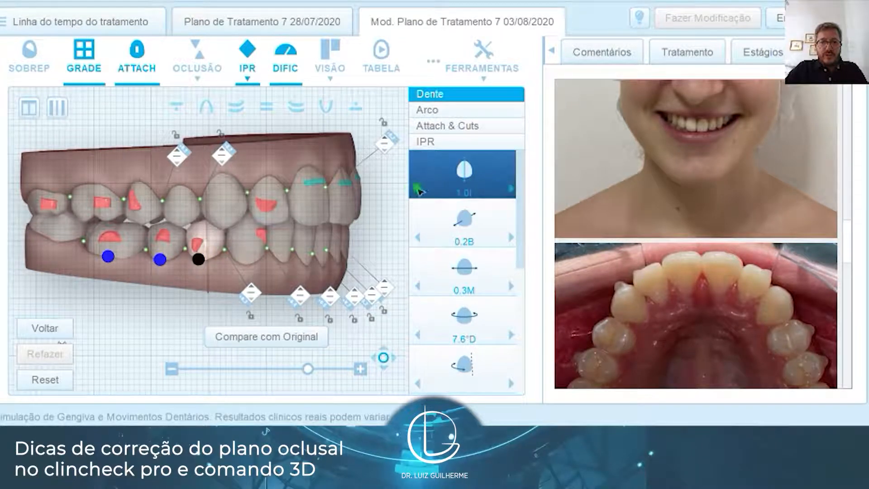
click(418, 189)
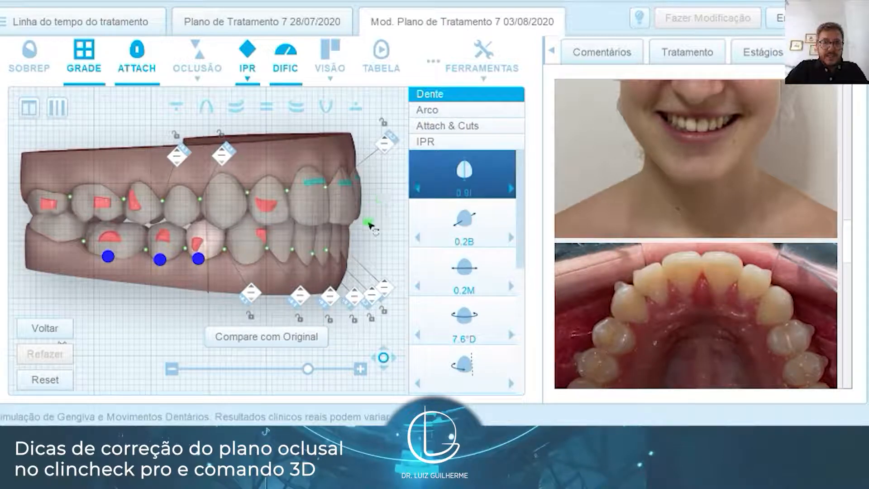
Show only the lower arch and reduce the lower right second premolar's intrusion to 0.3I
drag(375, 224, 334, 135)
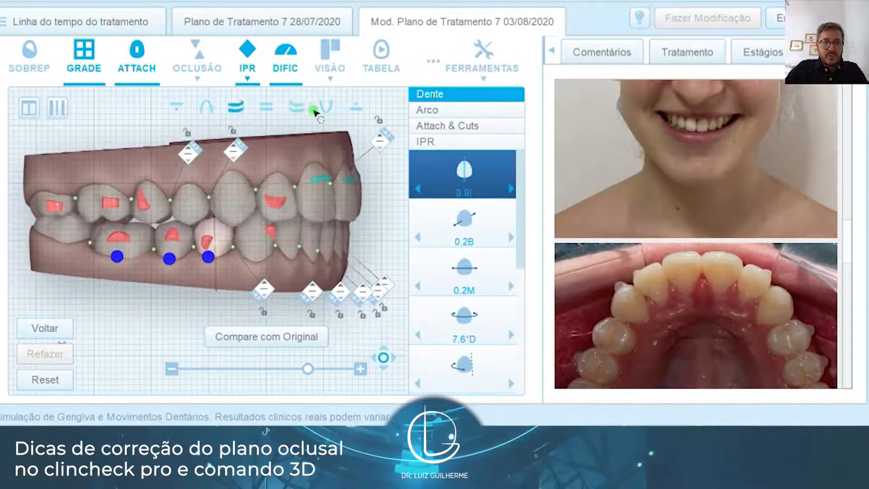
click(355, 107)
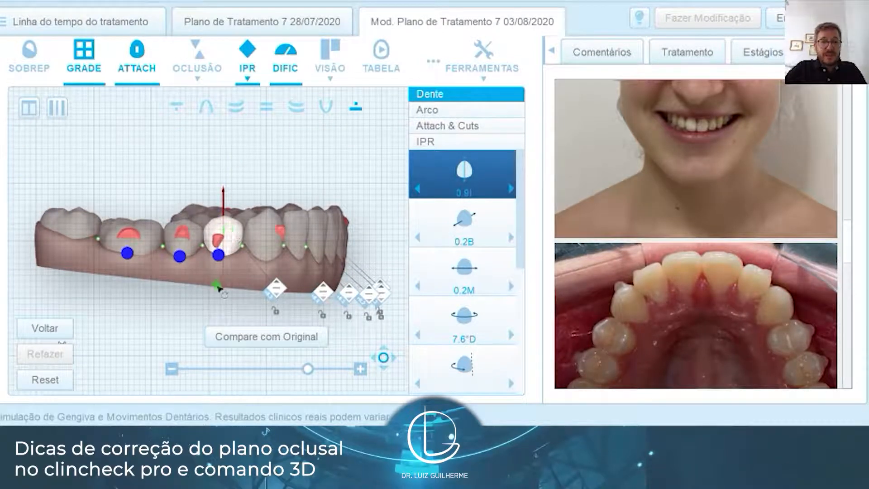
drag(200, 278, 220, 293)
scroll(221, 294, up, 5)
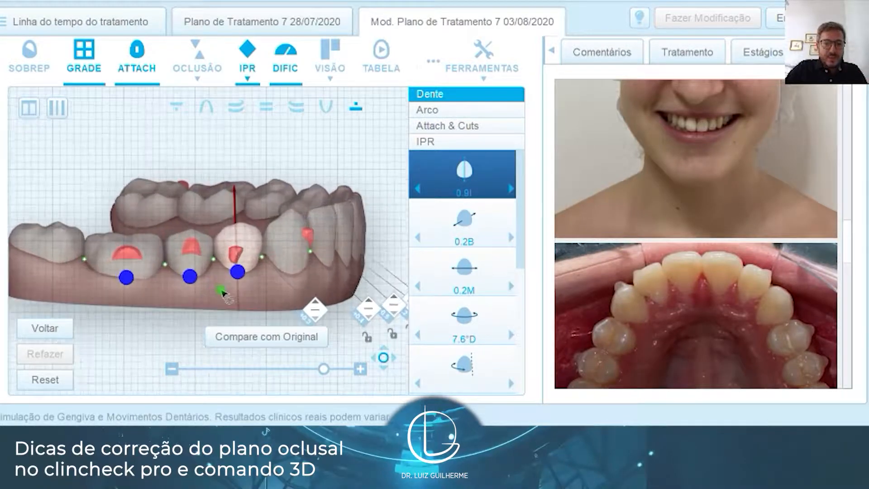
right_drag(191, 227, 191, 191)
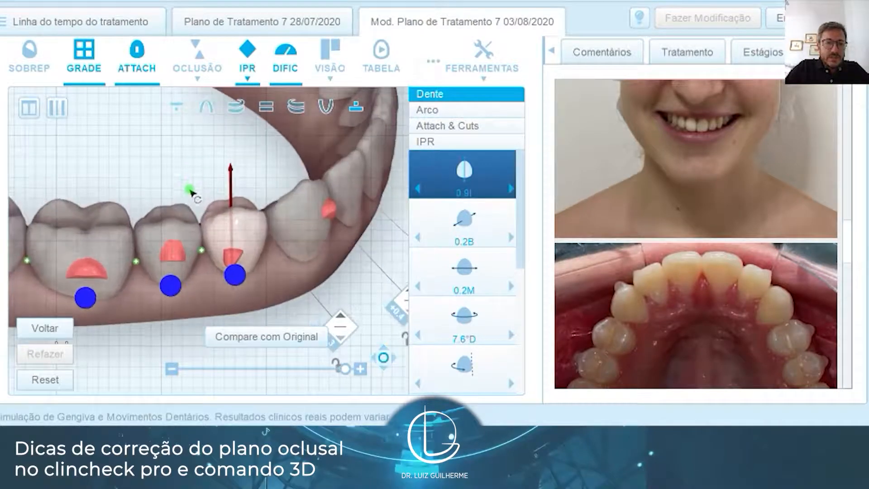
click(185, 237)
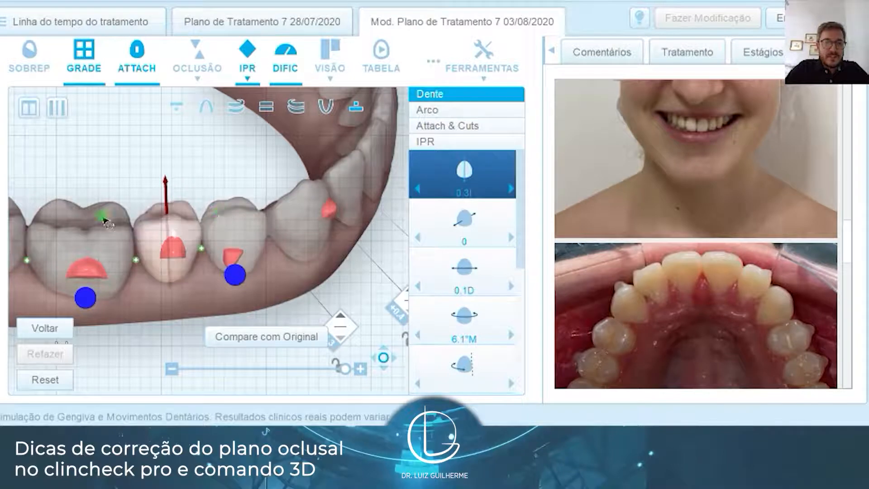
Examine the levelling of the lower arch's posterior teeth from occlusal and buccal views and compare it with the original plan
click(129, 245)
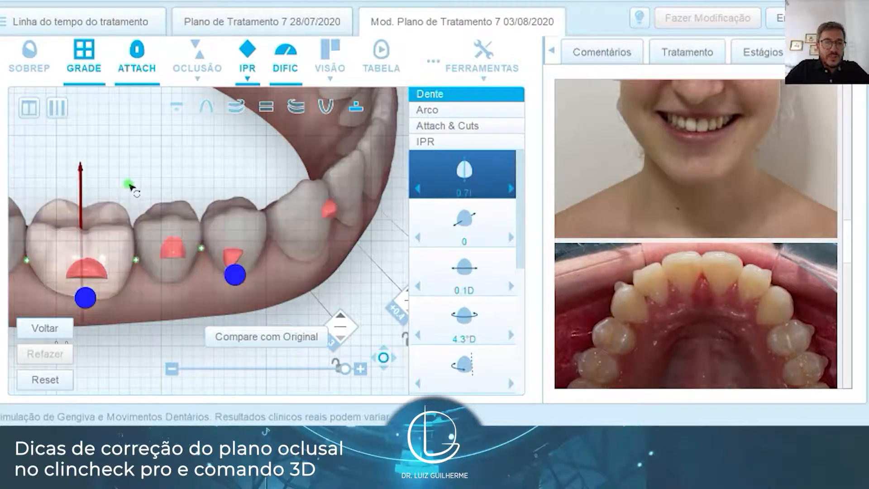
drag(144, 187, 260, 167)
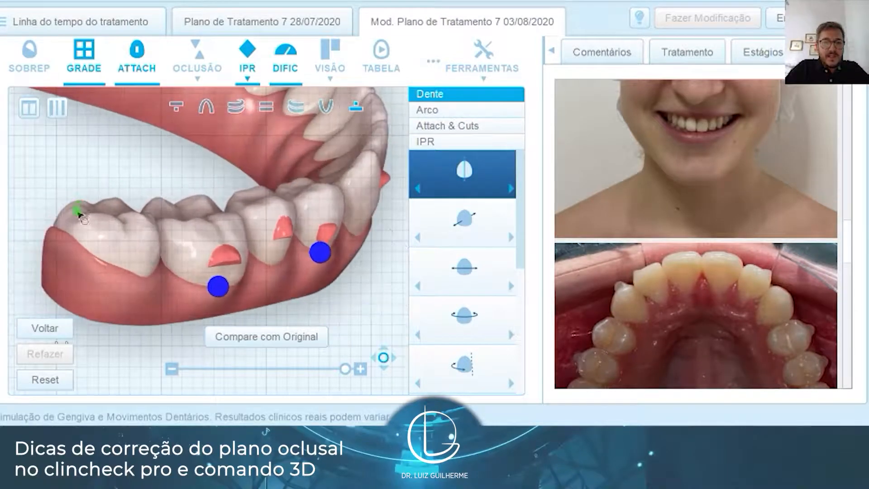
drag(81, 262, 148, 204)
drag(144, 245, 204, 285)
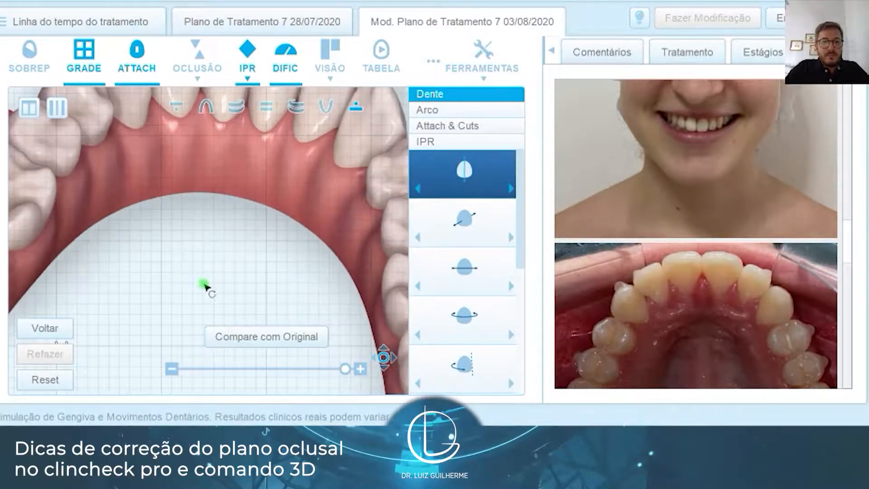
scroll(269, 263, down, 3)
drag(270, 256, 330, 295)
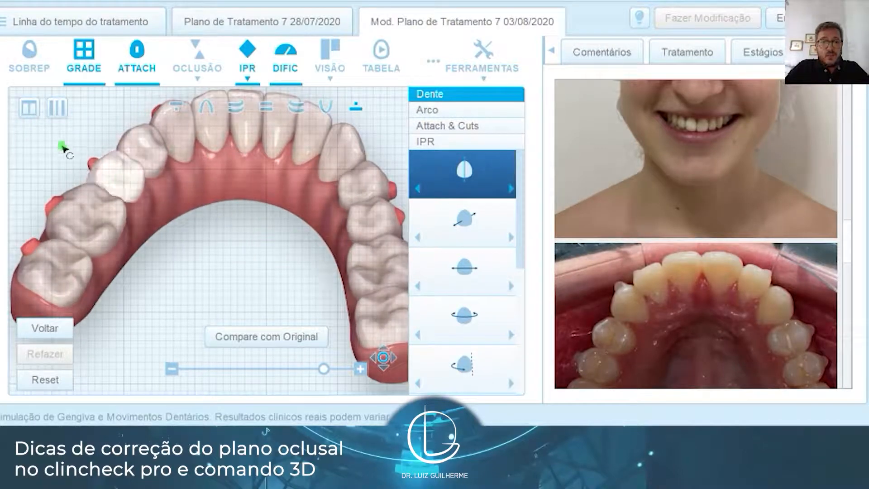
drag(63, 146, 208, 271)
drag(252, 170, 133, 181)
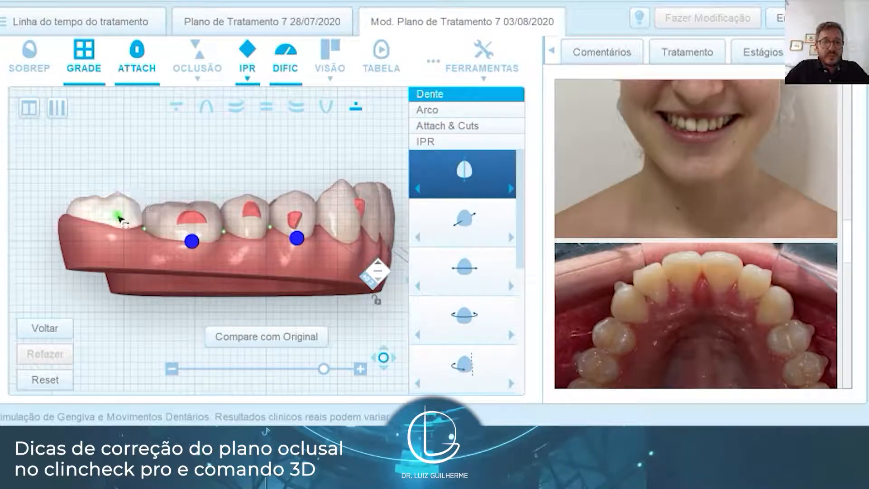
click(236, 337)
click(236, 337)
click(244, 337)
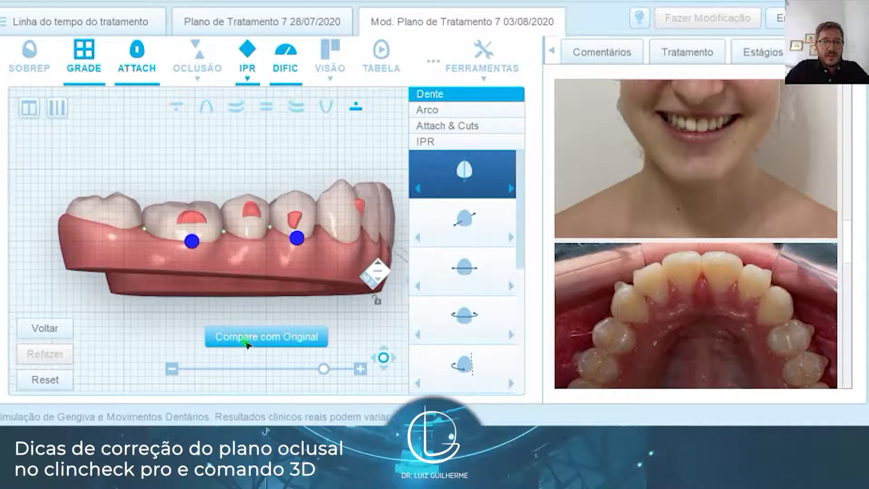
Set the lower right second molar to stay without movement (Deixe sem movimento)
click(123, 215)
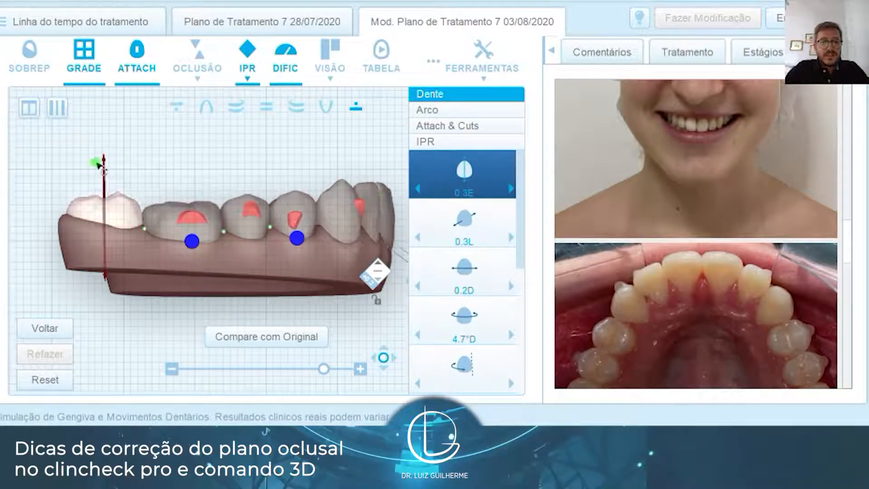
right_click(125, 213)
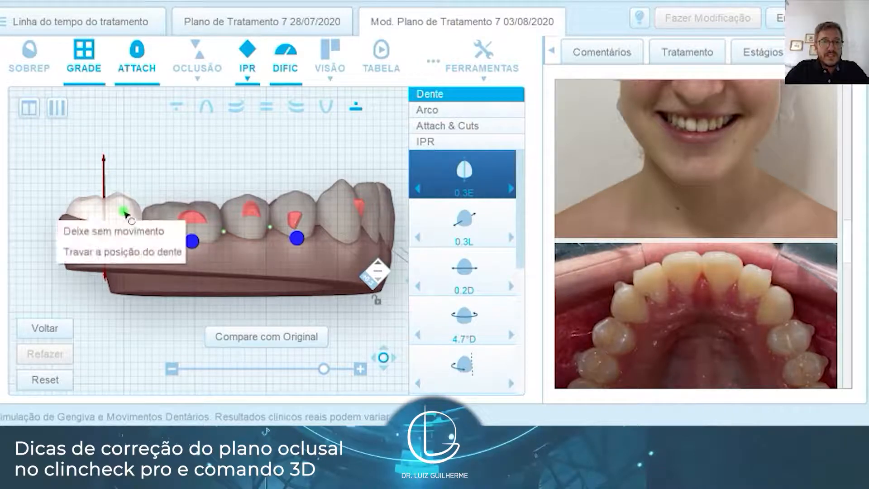
click(134, 166)
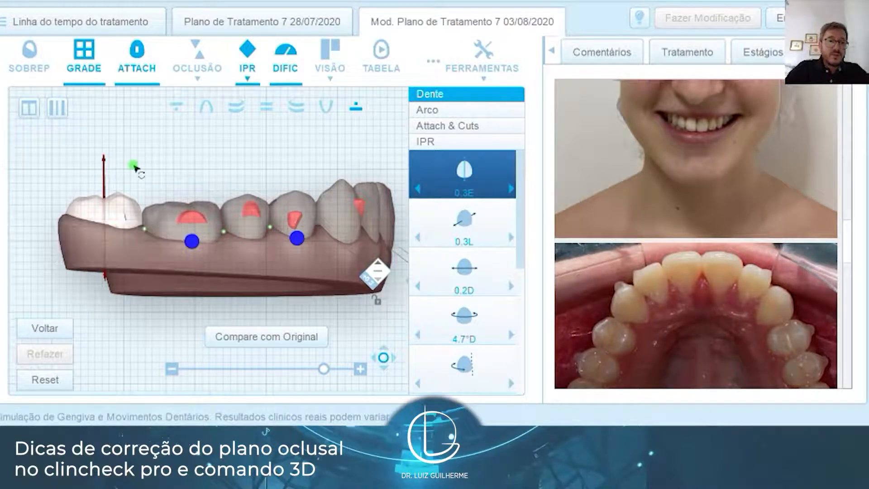
right_click(122, 211)
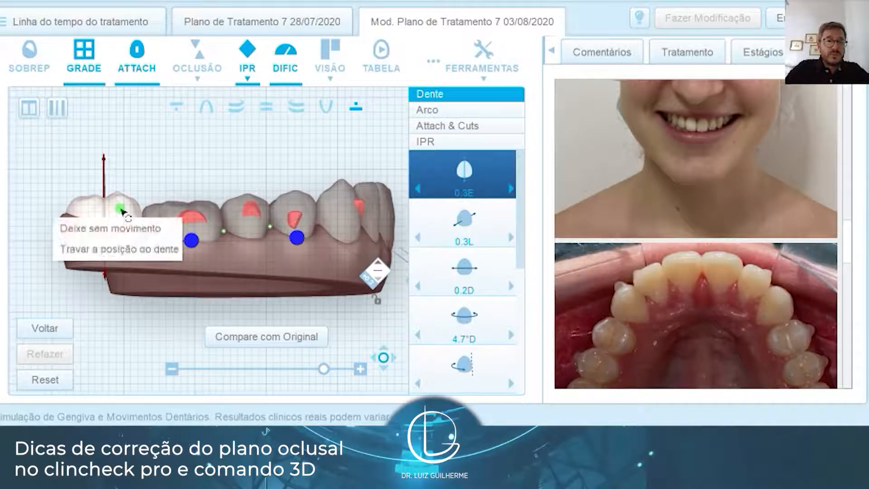
click(122, 234)
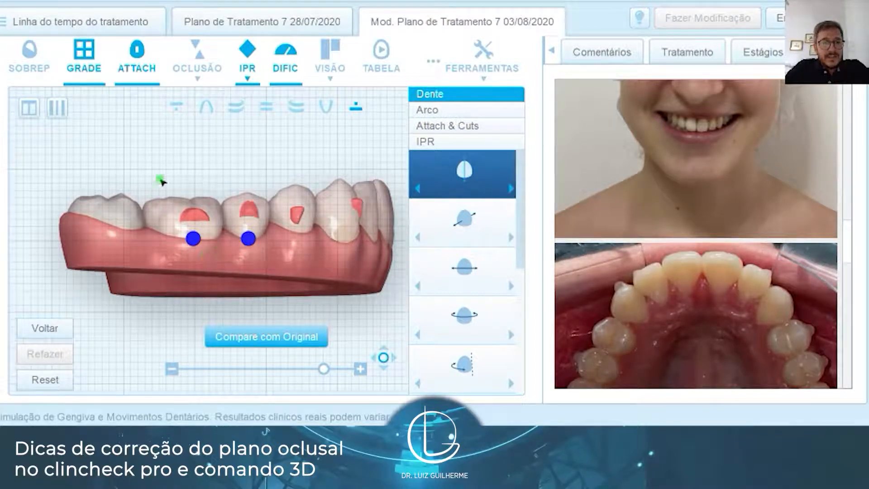
Return from the original plan to the modified lower arch and examine its right posterior teeth from the side and above
click(262, 210)
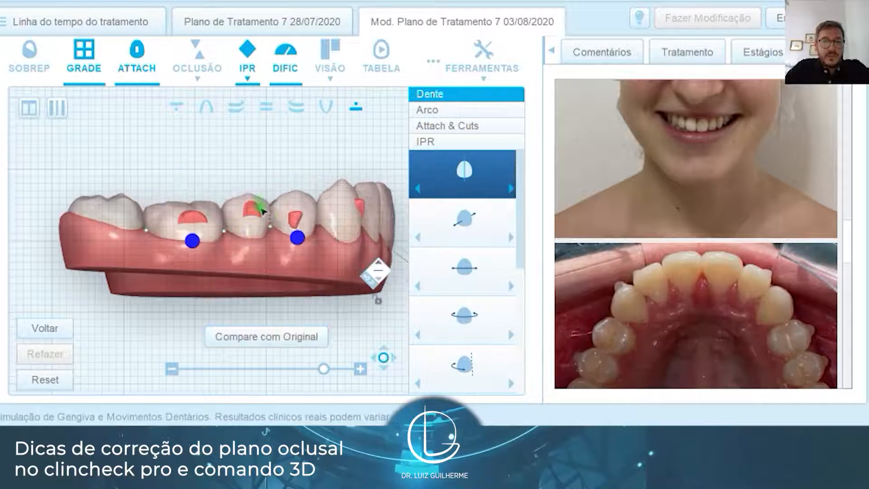
drag(227, 252, 230, 271)
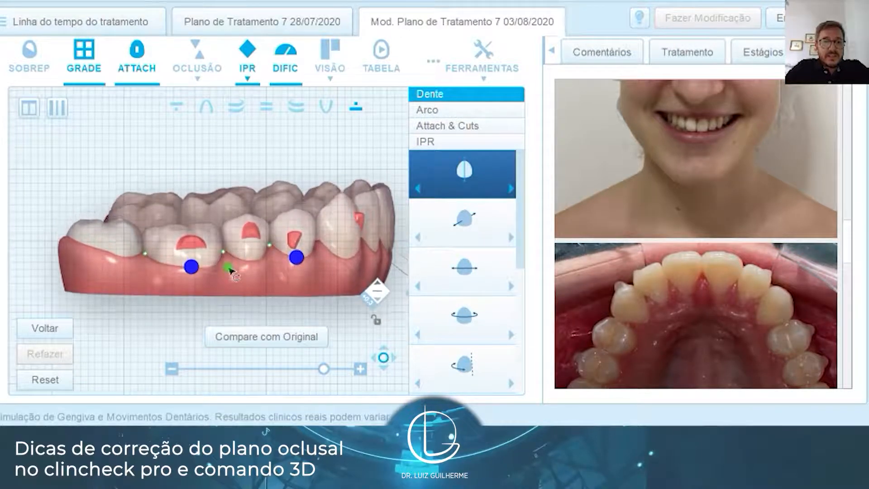
right_drag(228, 163, 231, 150)
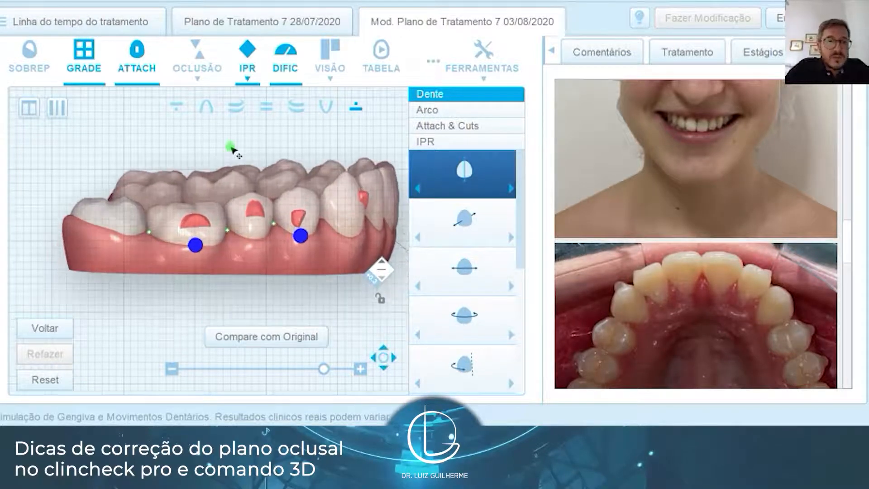
drag(229, 142, 228, 184)
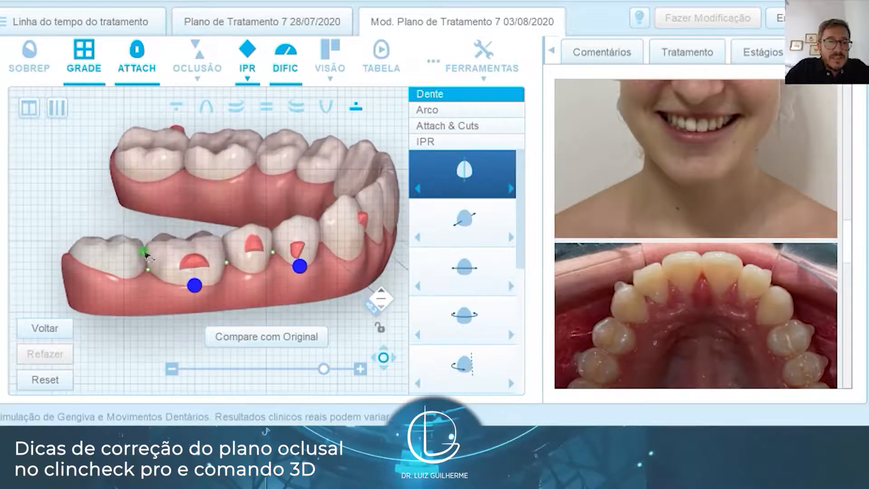
Set the lower right second molar's intrusion to 1.0I
right_click(116, 253)
click(96, 247)
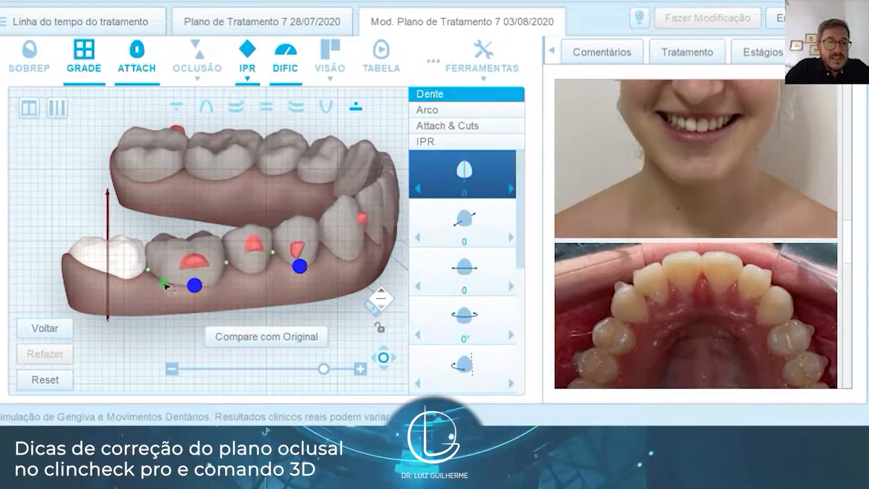
click(510, 194)
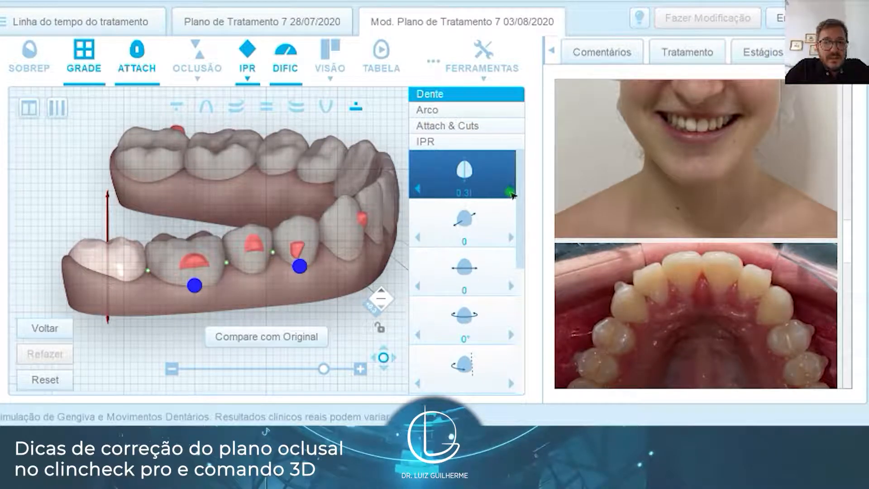
click(510, 193)
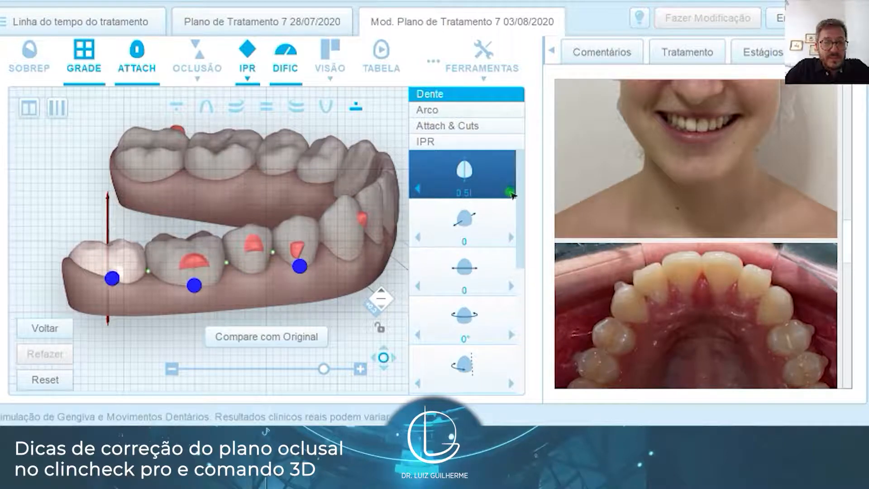
click(511, 193)
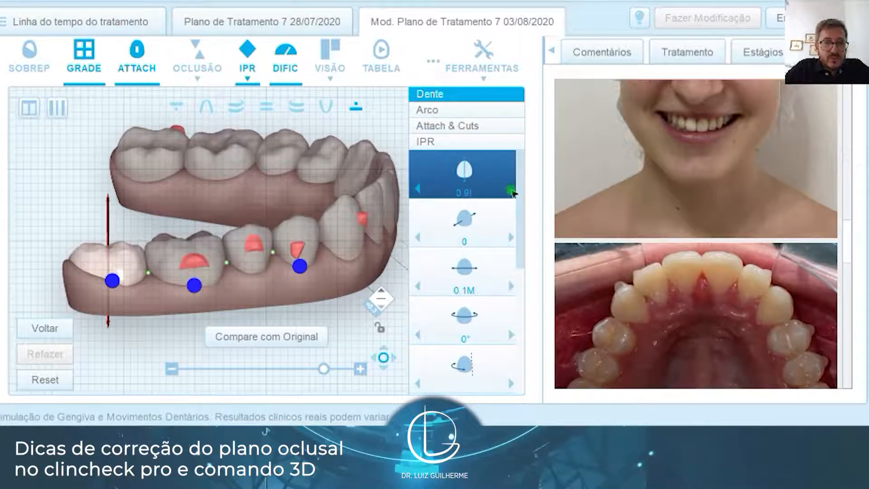
click(511, 193)
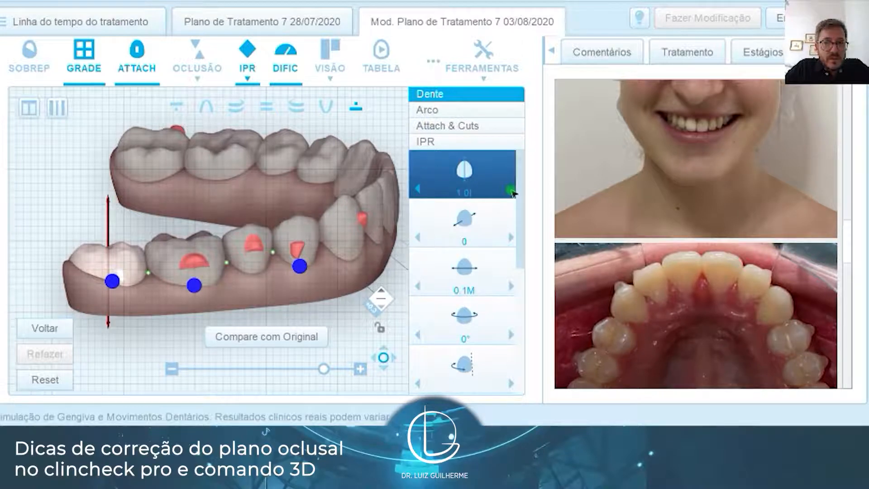
click(511, 192)
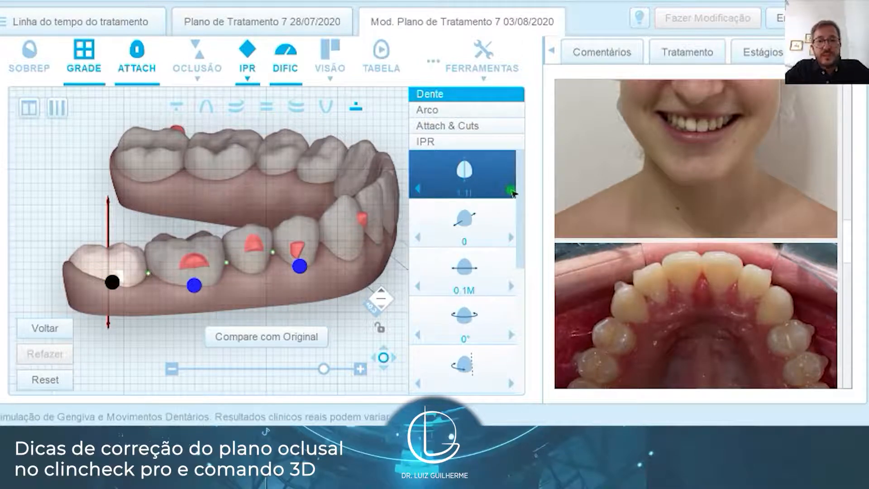
click(423, 190)
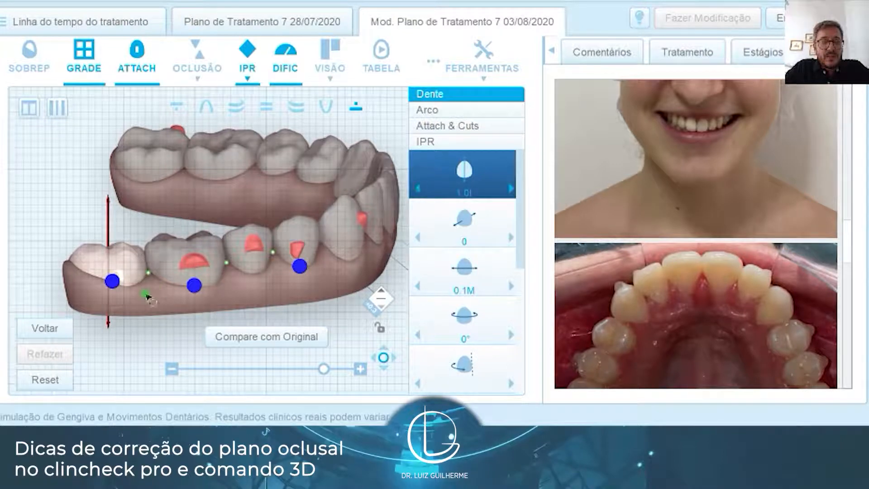
Show both arches from the right buccal side and set the upper right first premolar's extrusion to 0.5E
drag(128, 294, 127, 270)
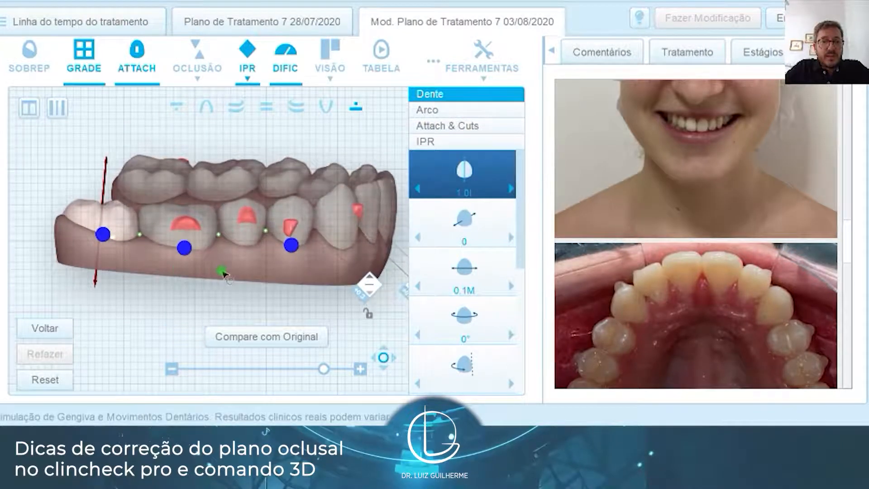
drag(232, 265, 230, 253)
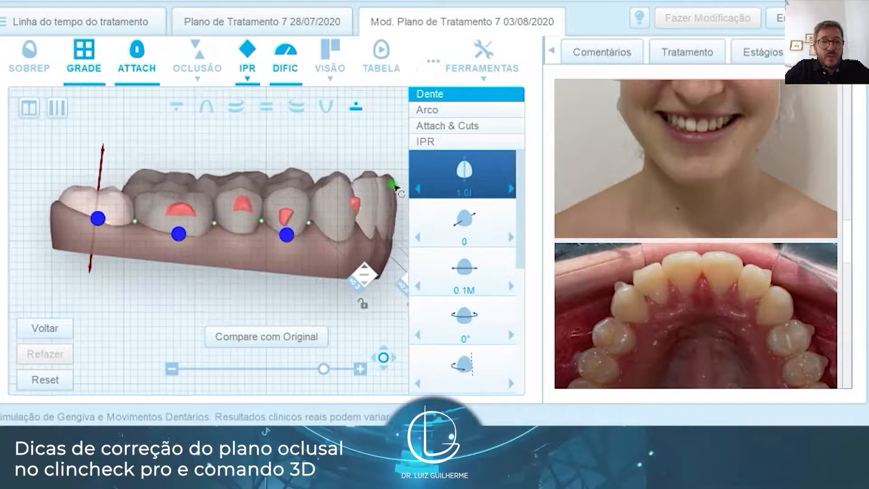
drag(392, 183, 199, 248)
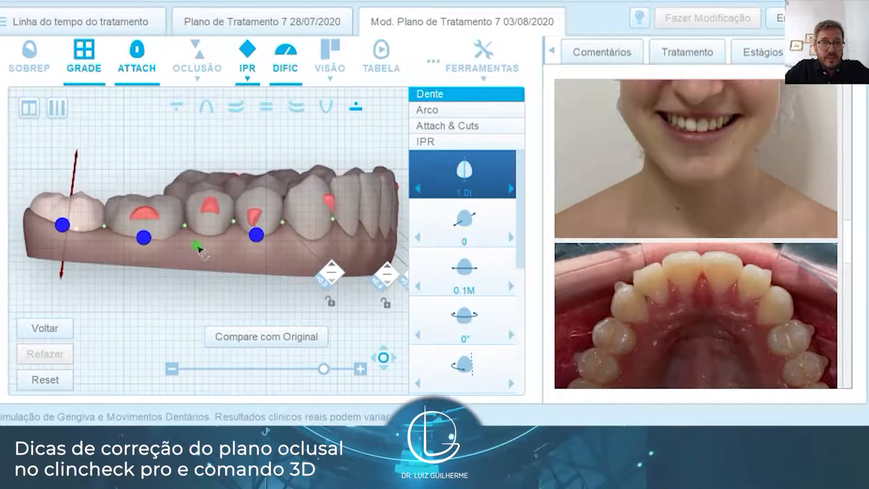
click(238, 108)
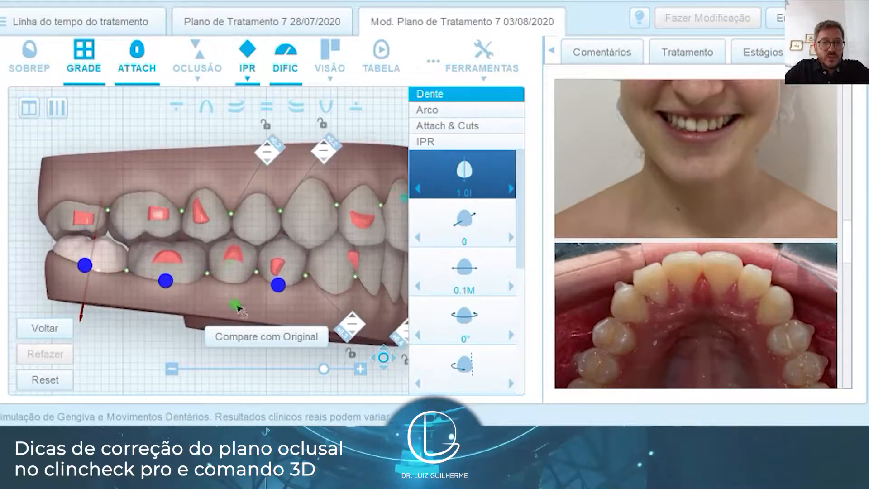
drag(232, 305, 256, 306)
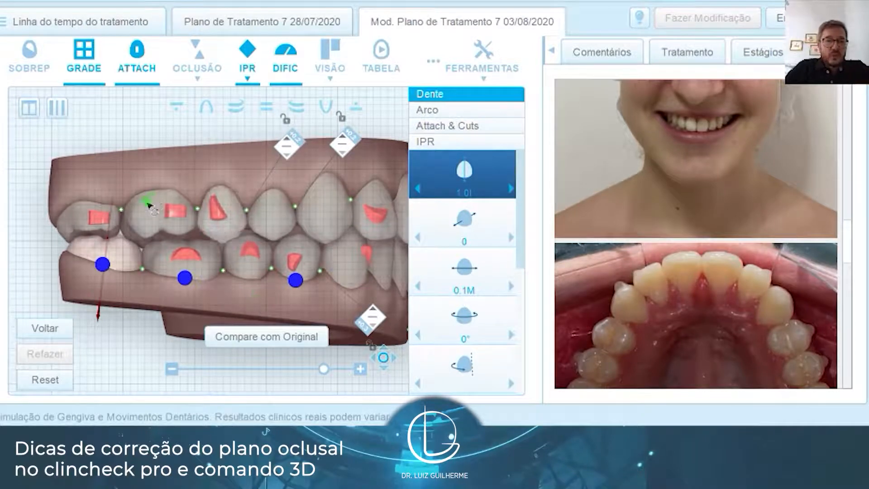
click(277, 225)
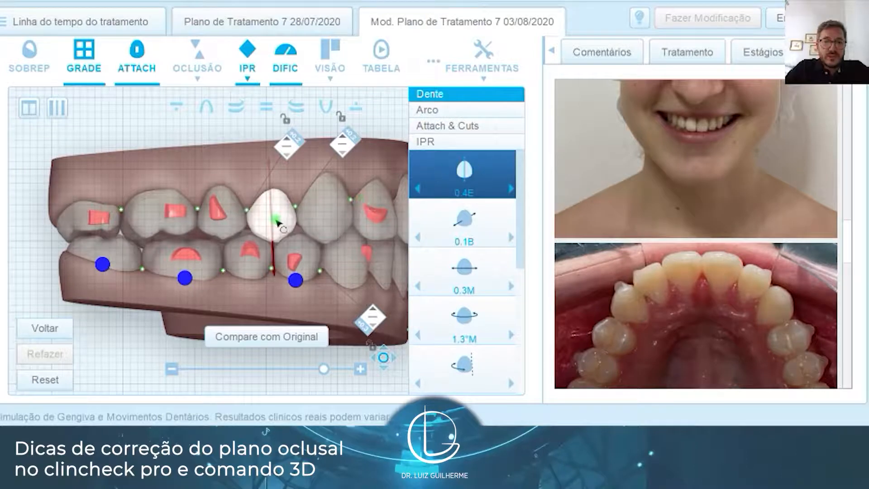
click(417, 190)
Display the occlusal contacts (Mostrar Contatos Oclusais) and increase the upper right first premolar's extrusion to 0.9E
click(197, 59)
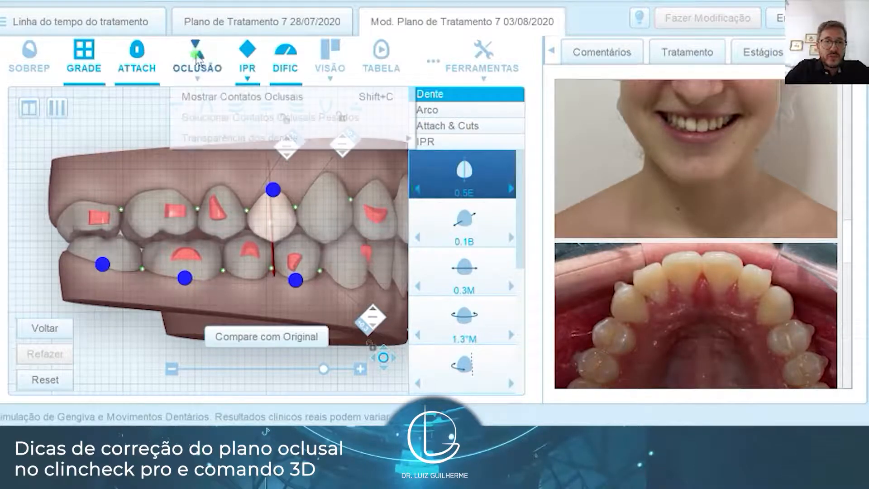
click(199, 91)
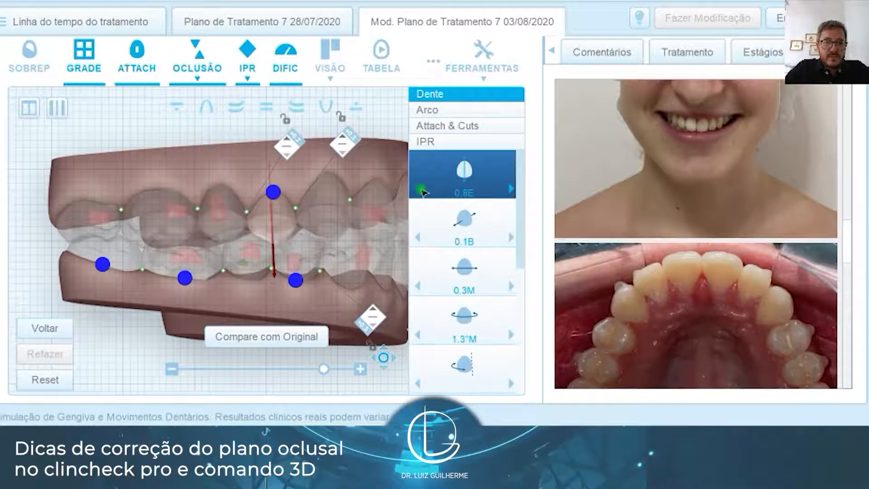
click(422, 190)
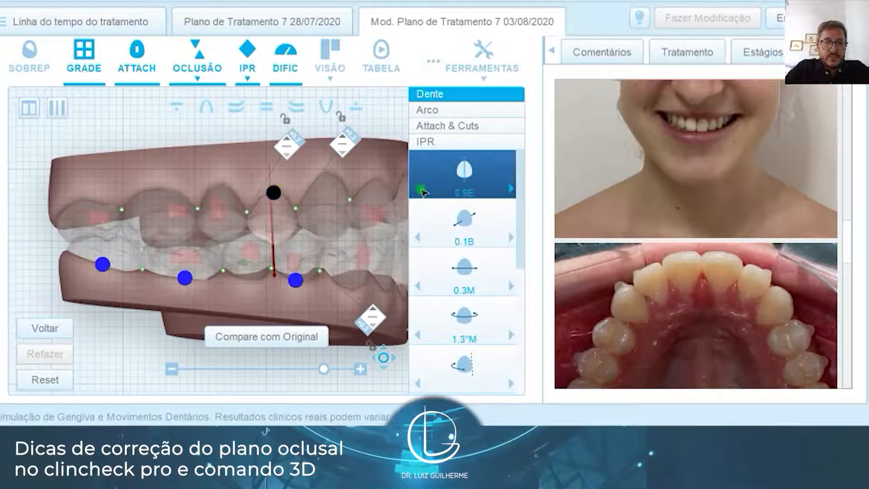
click(421, 191)
click(421, 191)
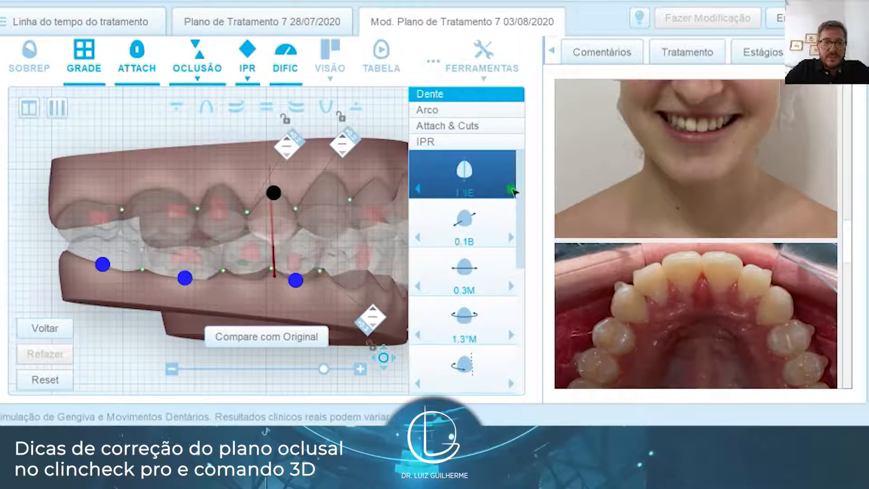
click(511, 190)
click(511, 189)
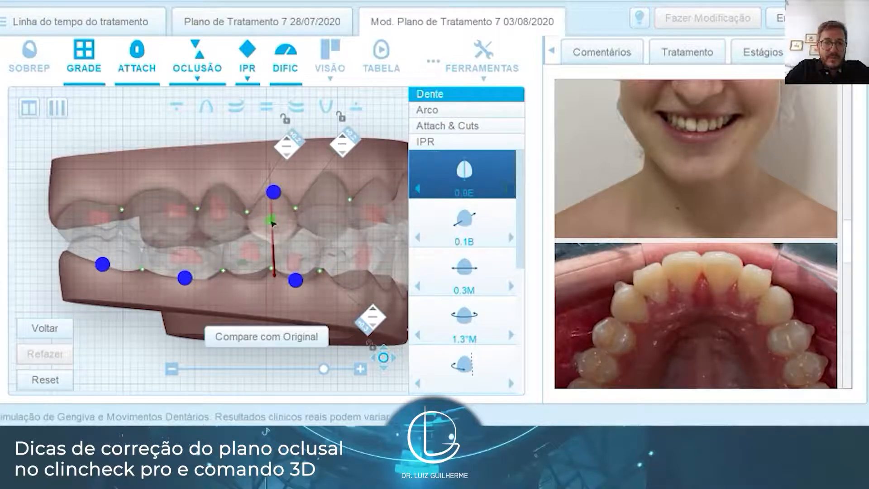
Set the upper right second premolar's extrusion to 1.0E
click(228, 199)
click(418, 191)
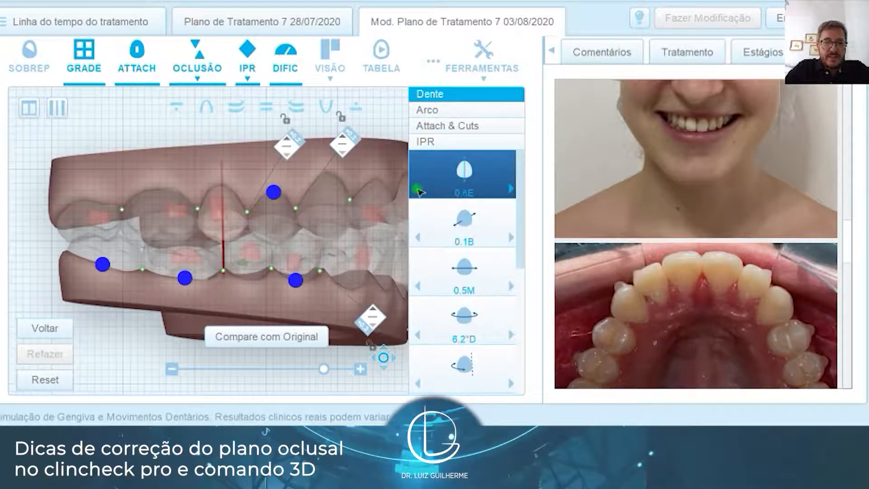
click(417, 191)
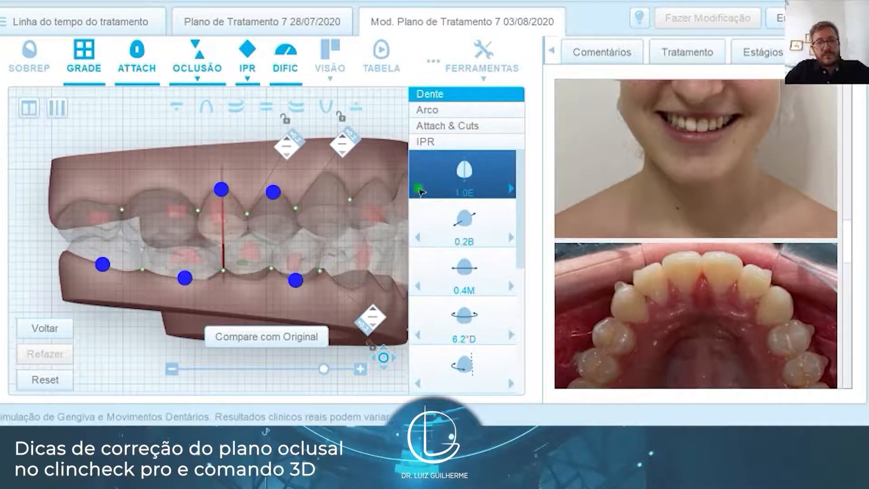
Set the upper right first molar's extrusion to 0.9E and deselect the tooth
click(163, 213)
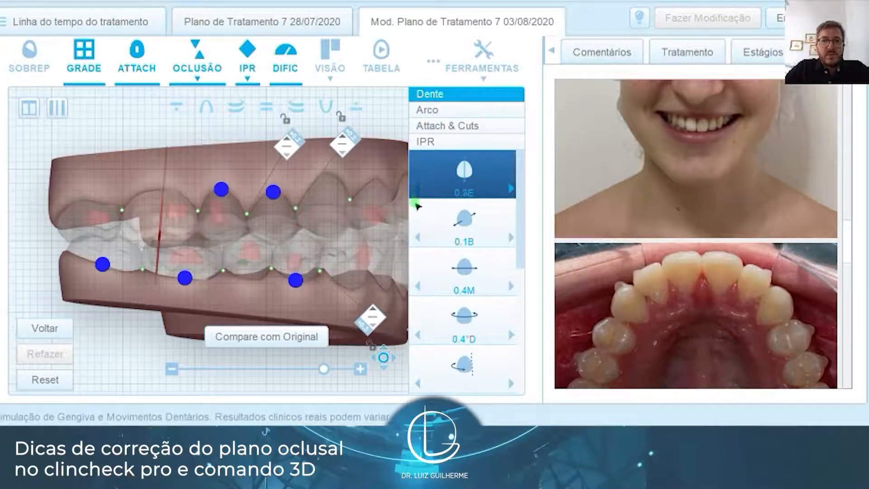
click(421, 190)
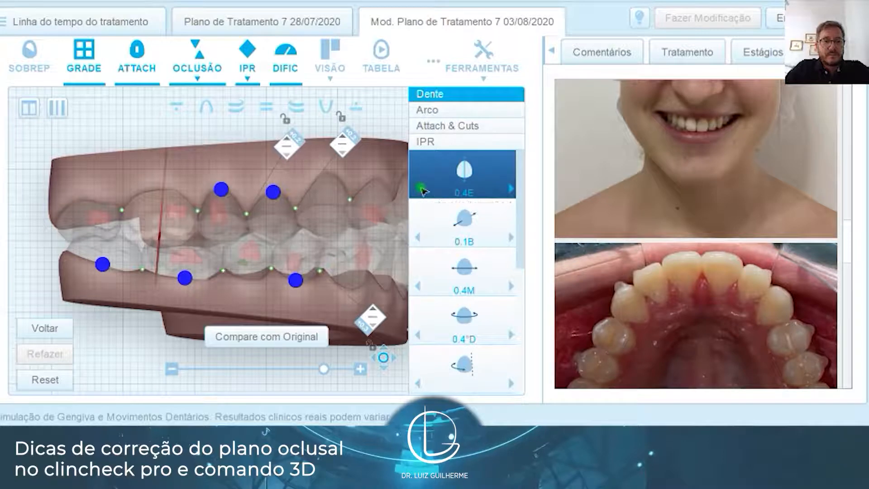
click(421, 189)
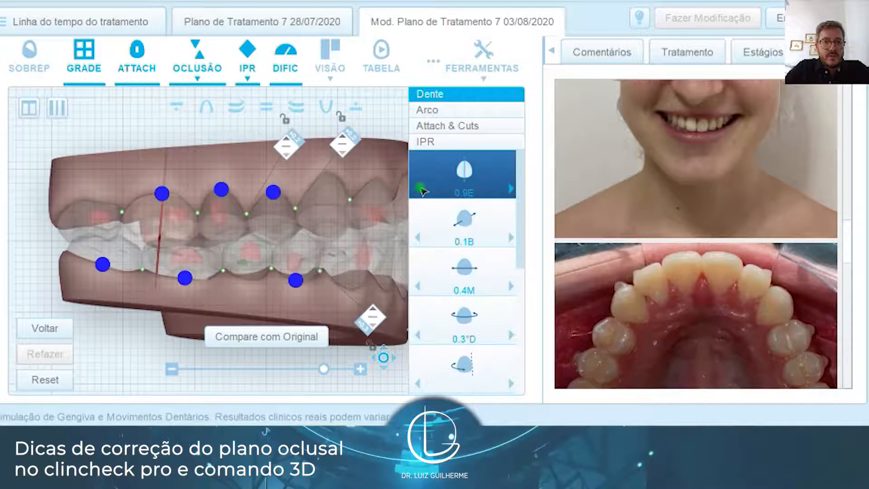
click(511, 188)
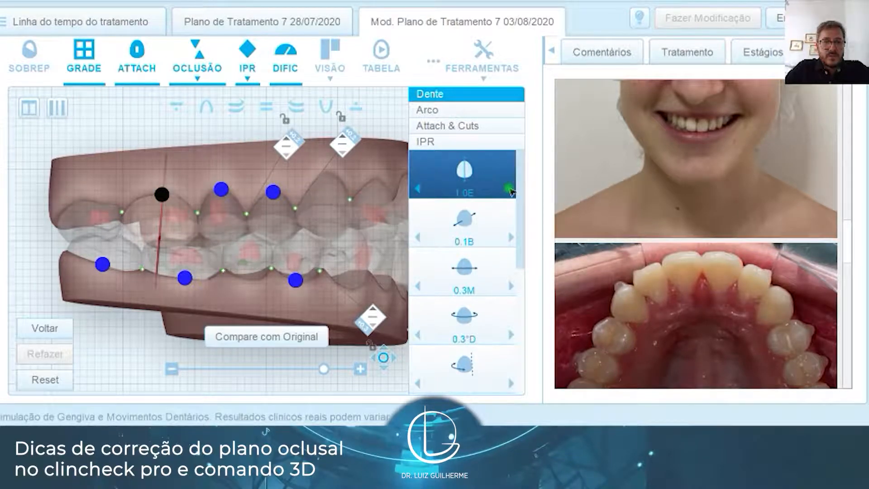
click(510, 189)
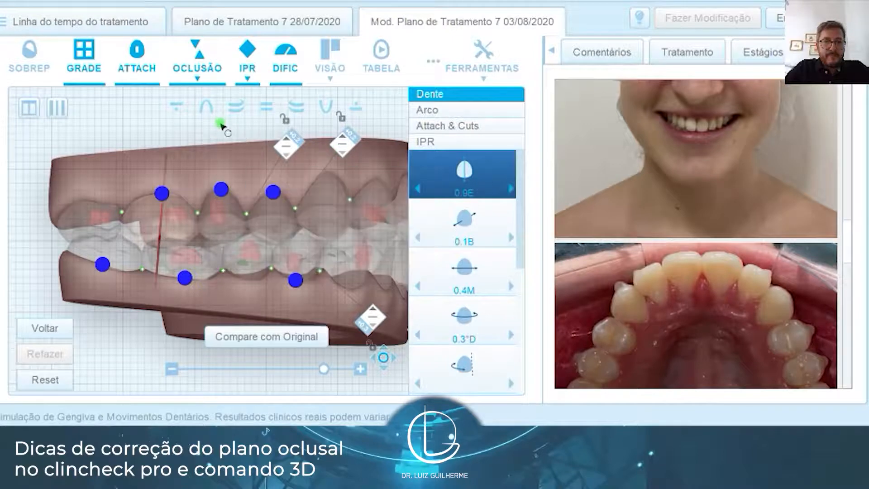
click(371, 143)
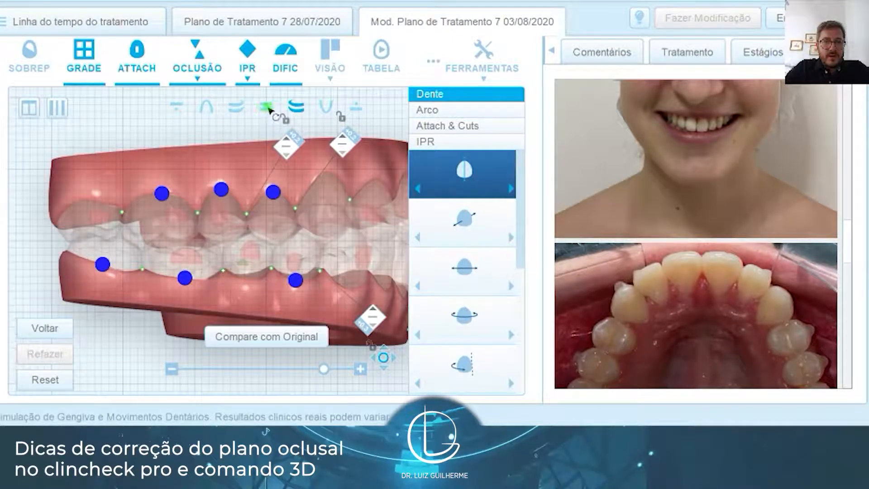
Examine the corrected occlusal plane from the front and right side, and the upper arch from the occlusal view
click(268, 108)
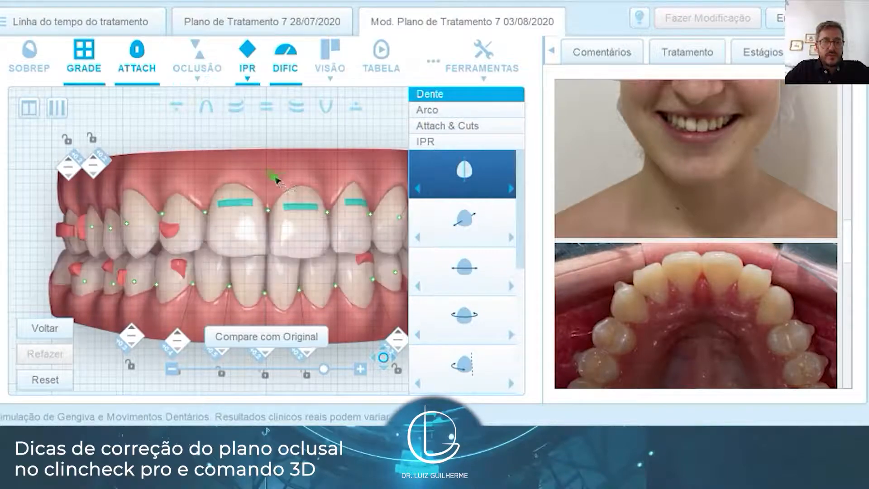
scroll(283, 179, up, 3)
scroll(284, 181, down, 4)
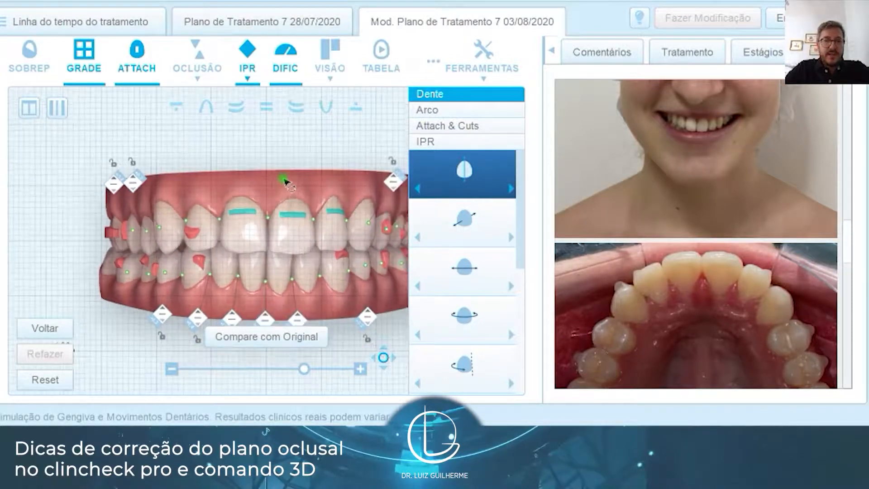
scroll(284, 182, down, 2)
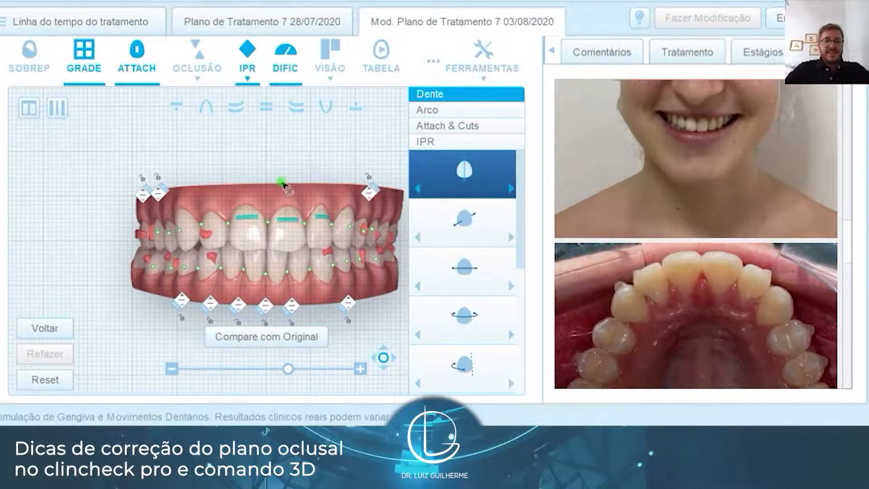
right_drag(267, 208, 231, 188)
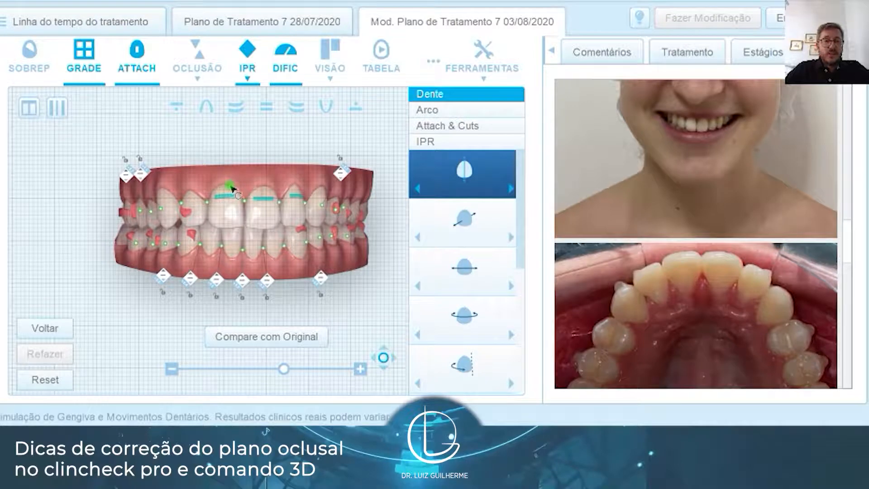
mouse_move(230, 188)
mouse_down()
mouse_move(107, 226)
mouse_move(94, 219)
mouse_move(96, 226)
mouse_up()
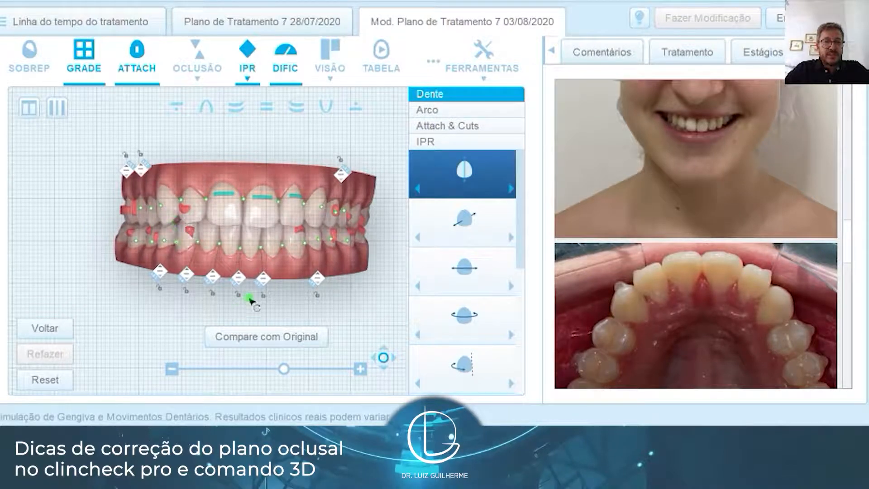
drag(261, 301, 251, 280)
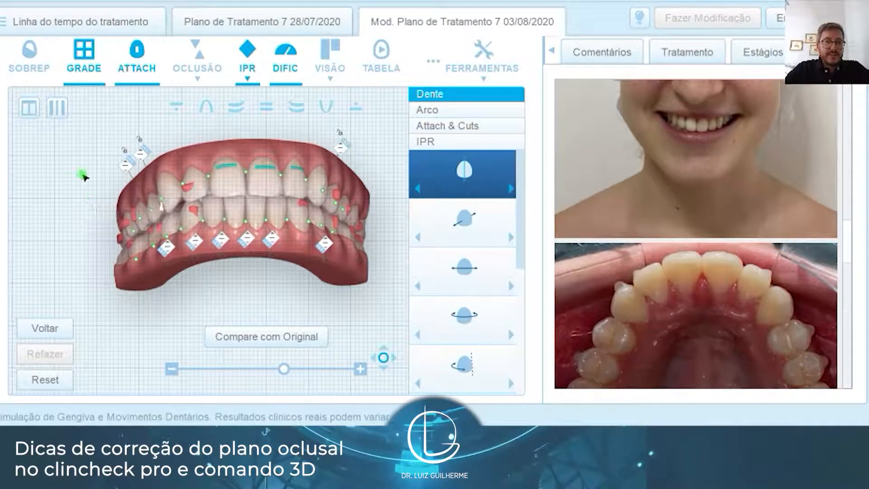
drag(99, 174, 244, 210)
click(259, 214)
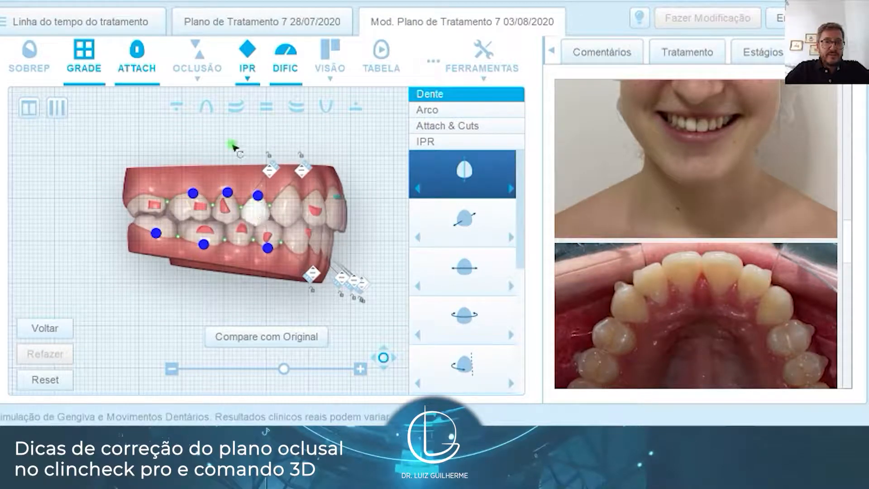
click(208, 108)
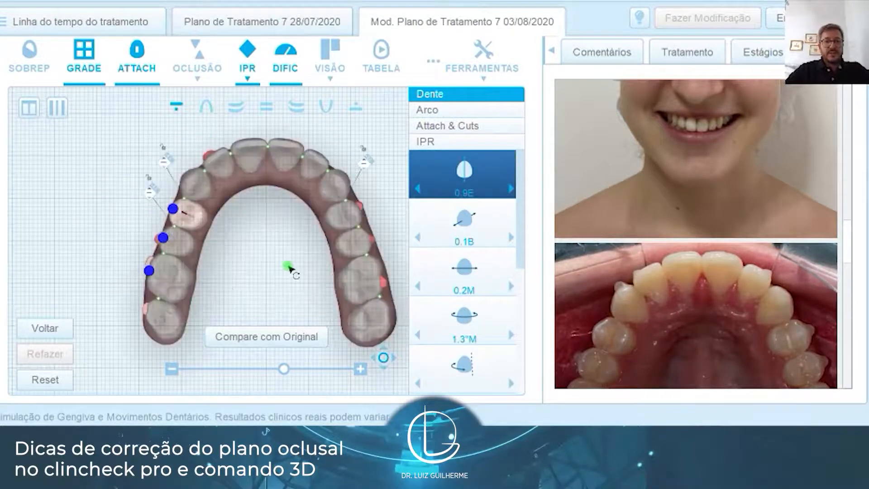
click(290, 266)
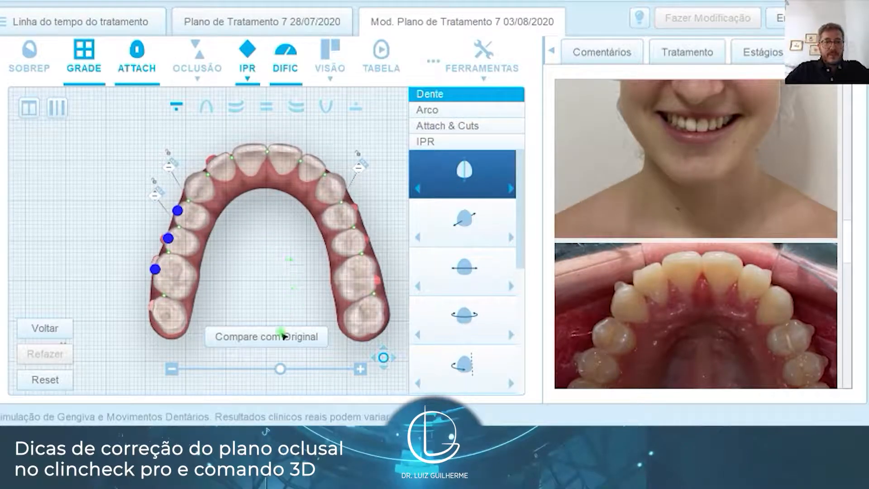
Compare the modified upper arch with the original treatment plan from the occlusal view
click(283, 337)
click(265, 332)
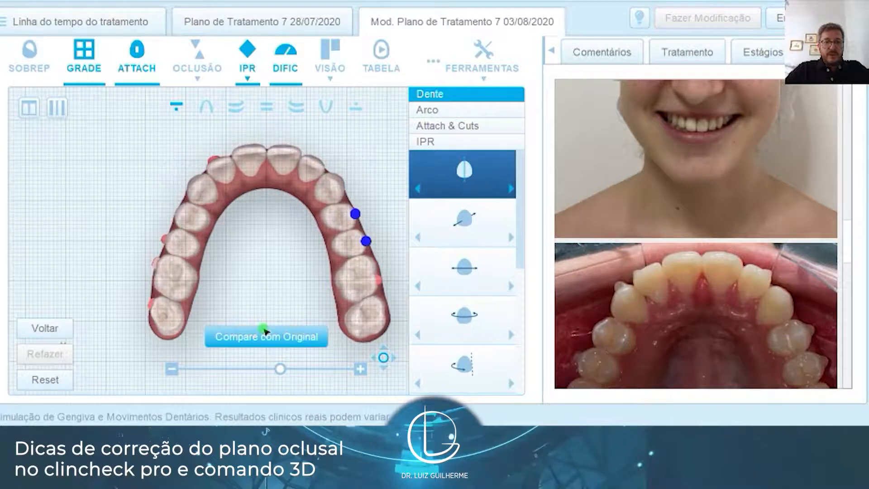
click(262, 334)
click(268, 336)
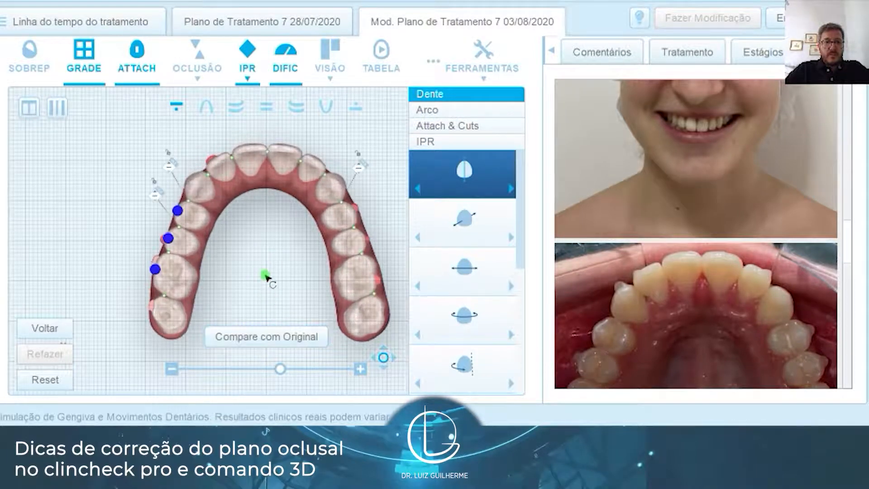
click(264, 332)
click(267, 334)
click(267, 338)
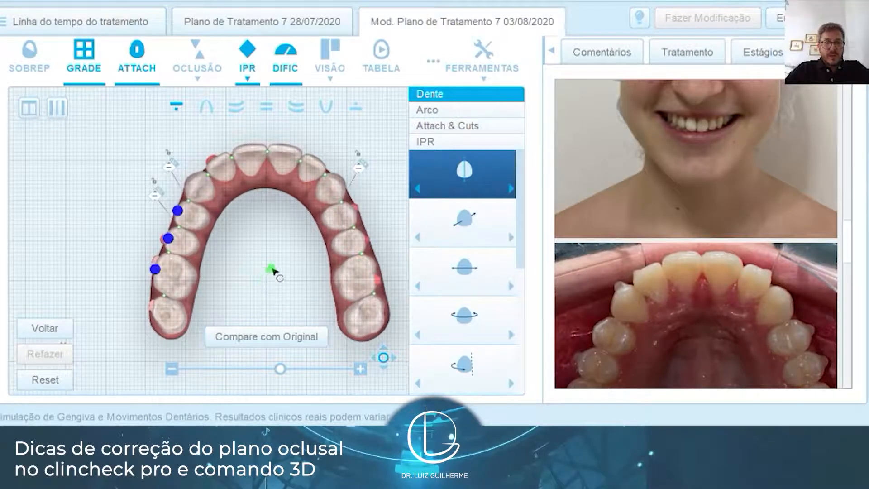
Compare the upper left premolars with the original plan in a close-up occlusal view
drag(270, 269, 280, 269)
right_drag(244, 260, 212, 259)
scroll(211, 257, up, 3)
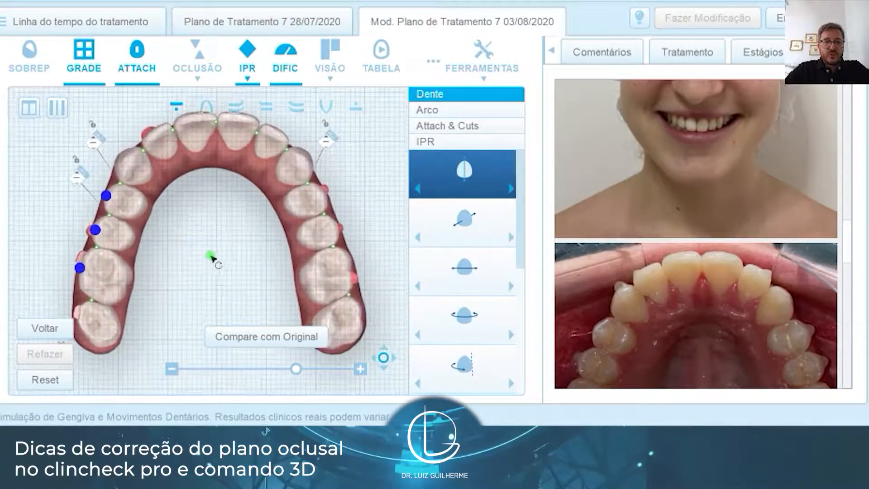
scroll(210, 256, up, 3)
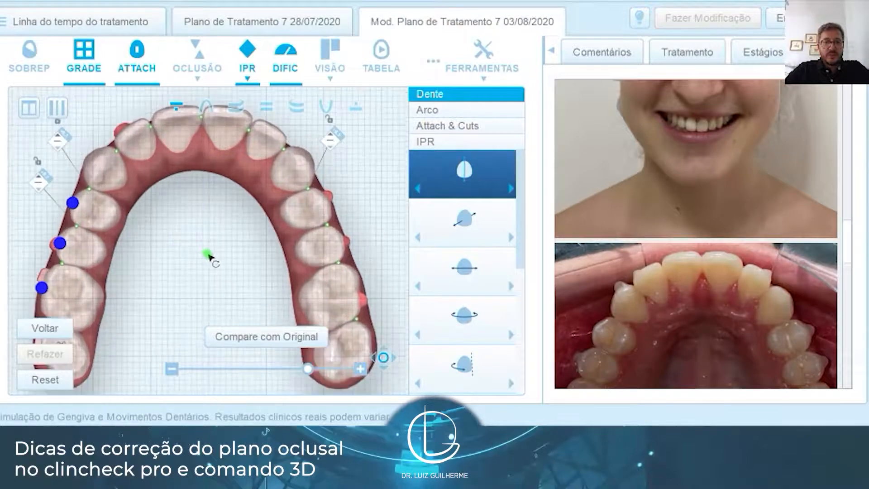
right_drag(203, 255, 195, 263)
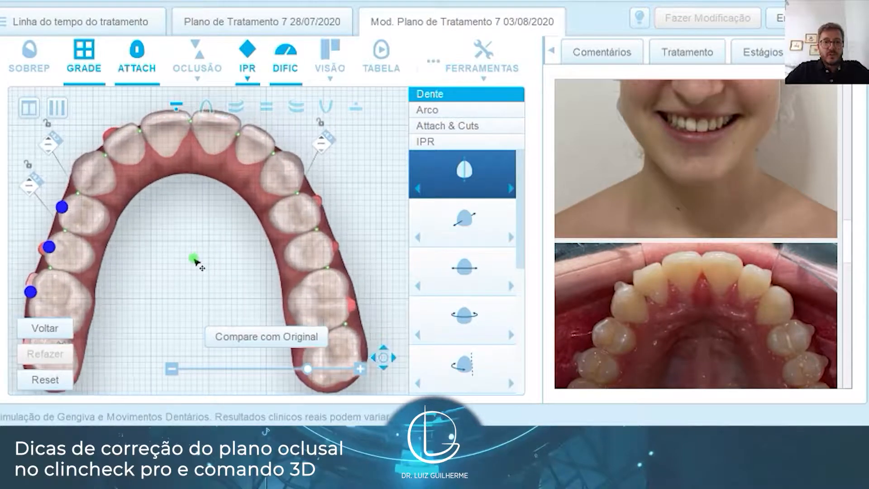
scroll(195, 257, up, 2)
click(229, 340)
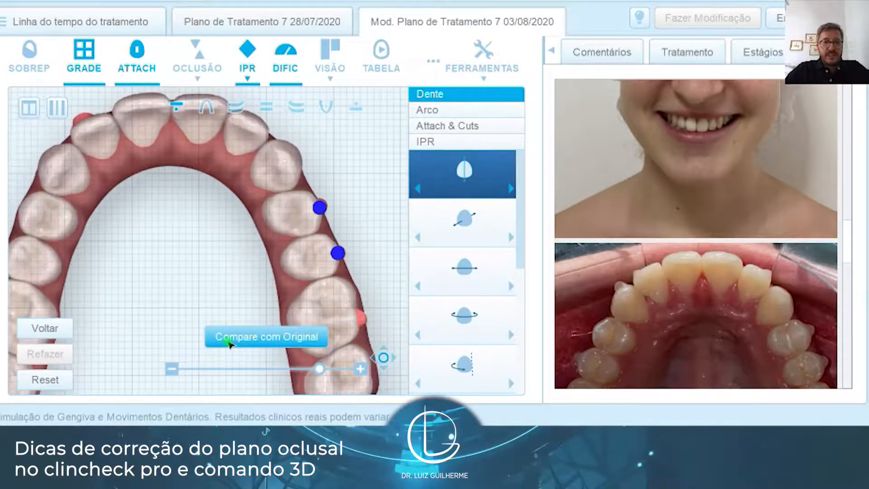
click(226, 339)
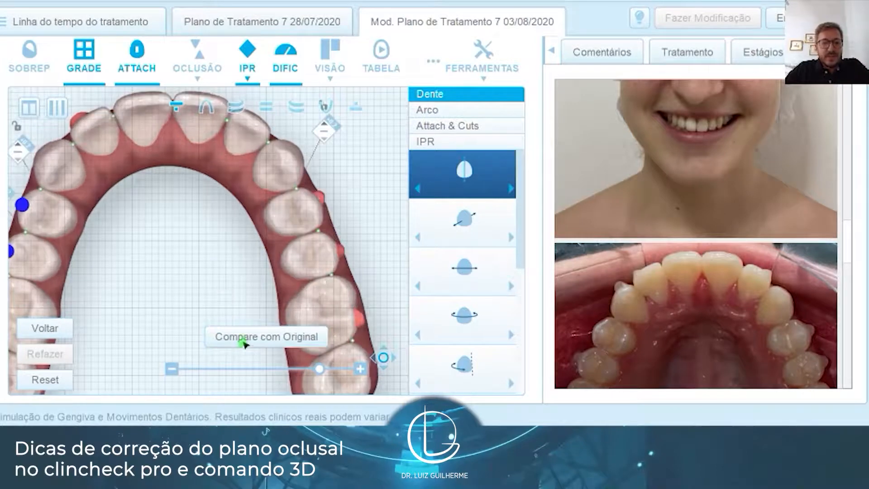
click(243, 340)
click(243, 340)
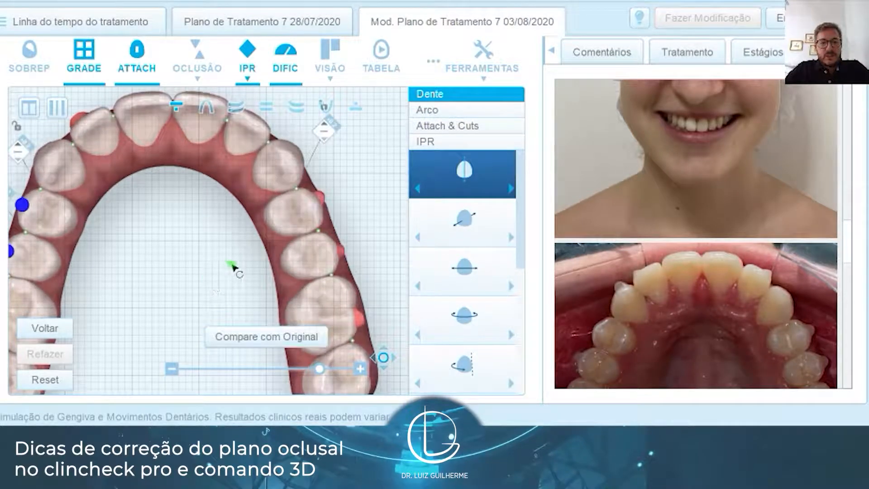
Rotate the upper left first premolar to 25.3°M and the upper left second premolar to 5.5°M, and deselect them
click(293, 220)
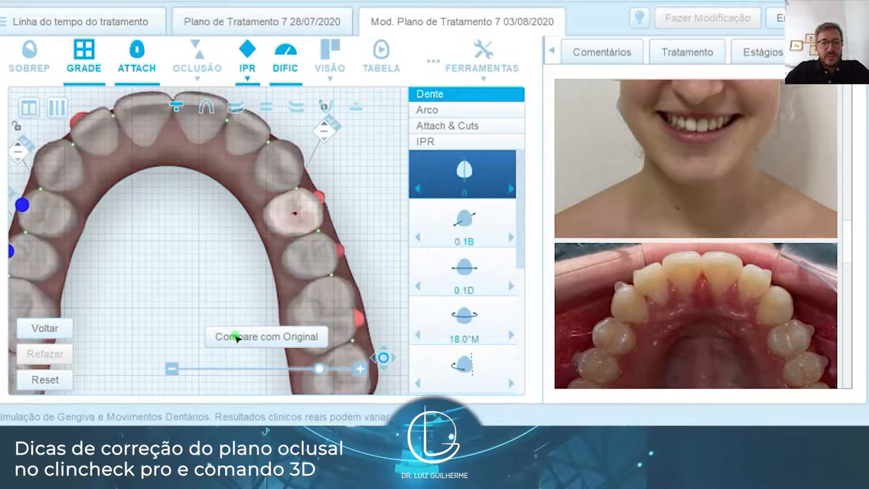
drag(229, 335, 231, 277)
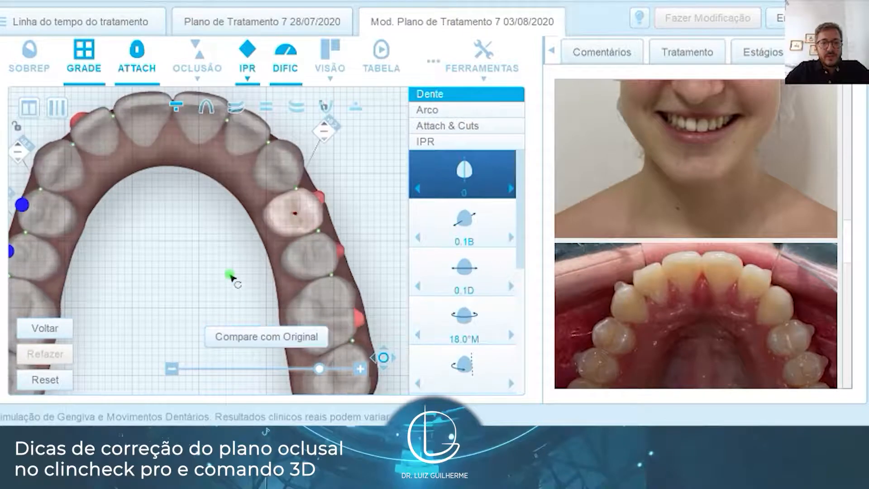
click(236, 337)
drag(236, 339, 244, 280)
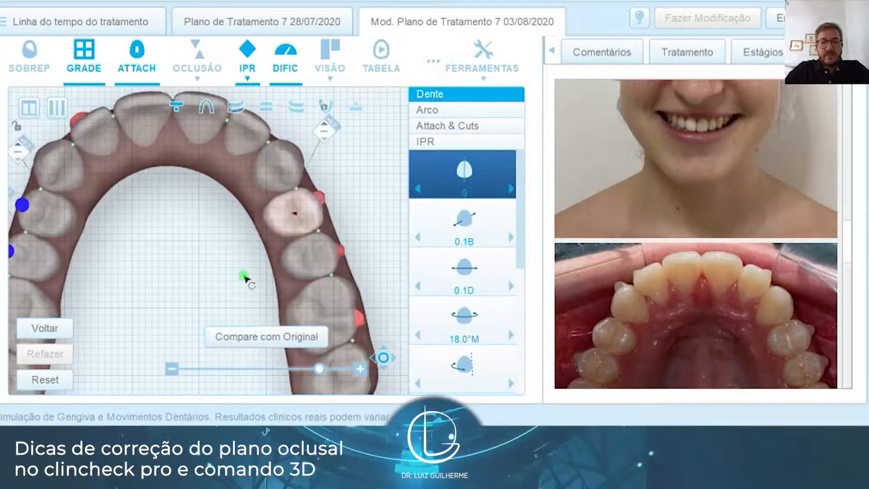
click(282, 223)
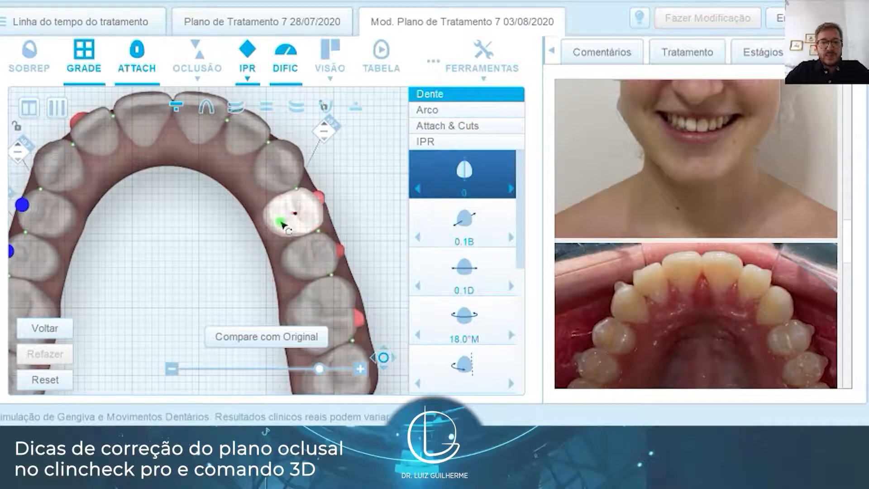
click(466, 314)
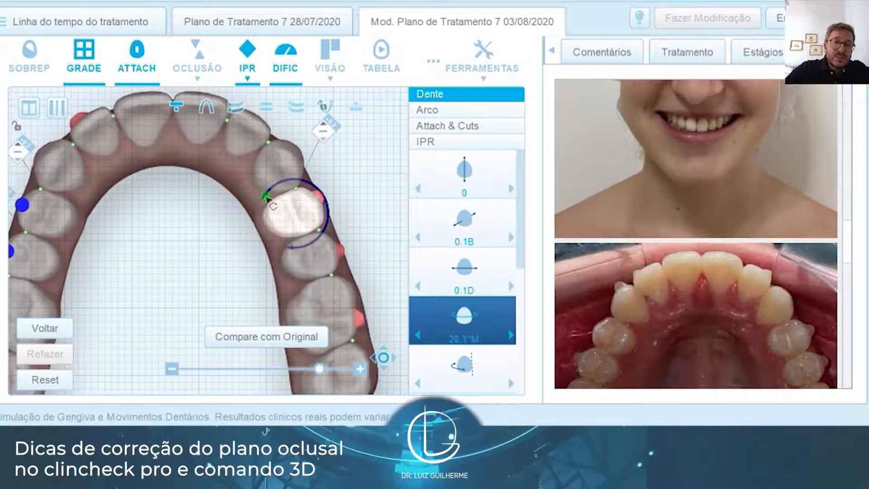
drag(266, 196, 267, 197)
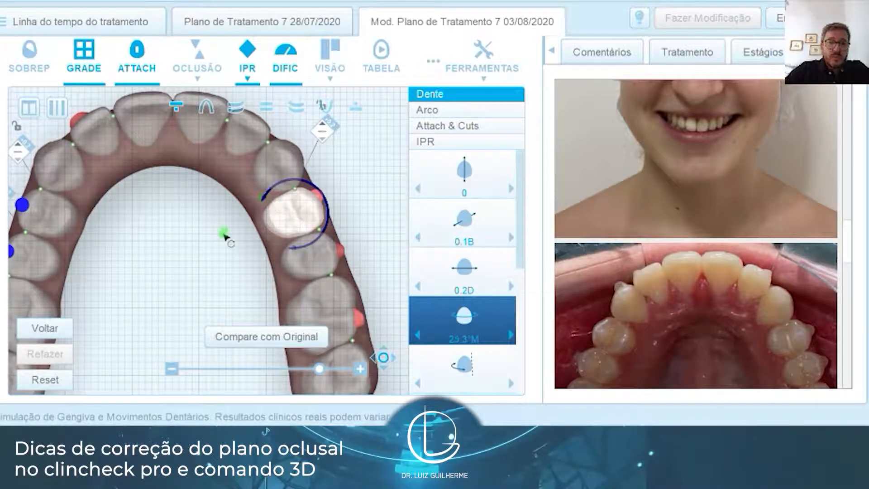
click(210, 240)
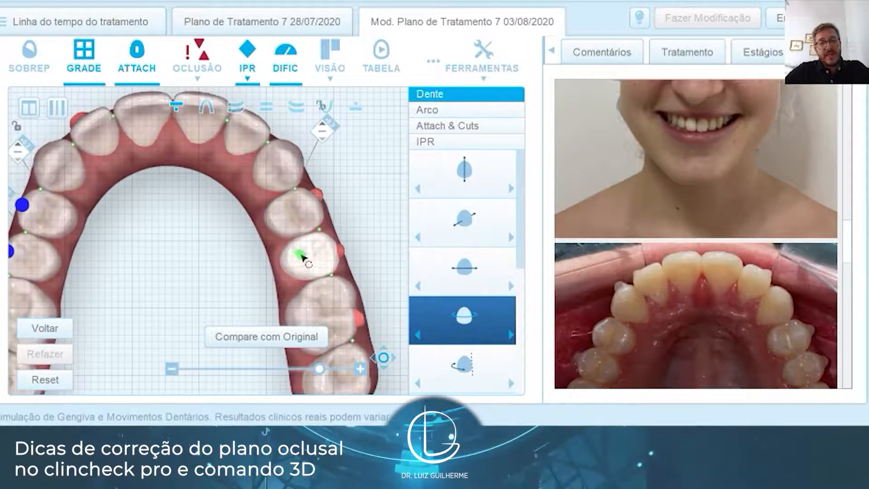
click(298, 252)
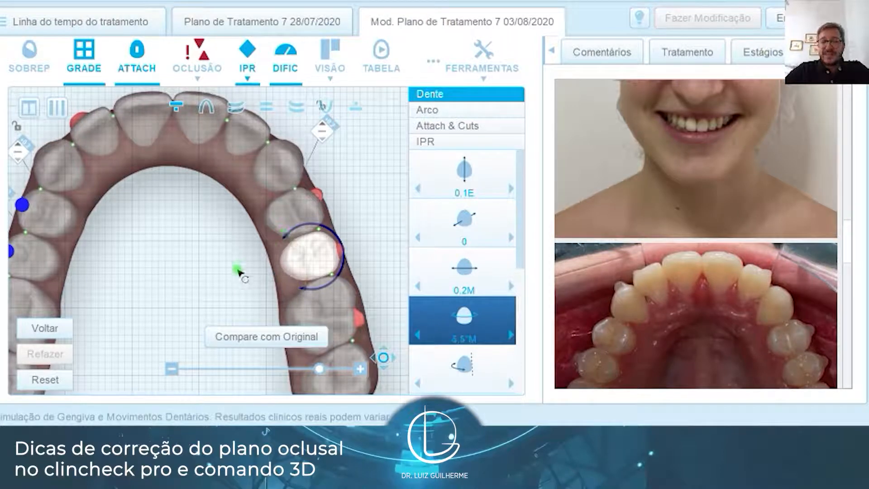
click(244, 274)
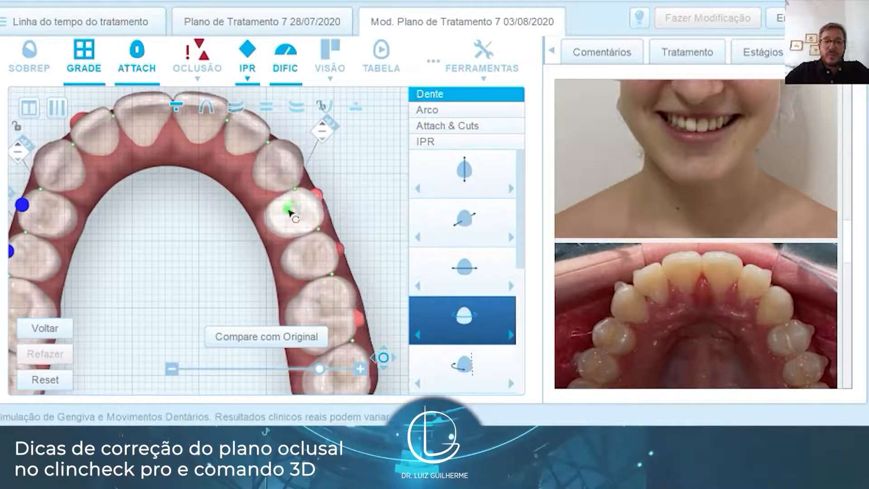
Display the occlusal contacts and reduce the upper left first premolar's rotation to 20.4°M, and deselect the tooth
click(302, 213)
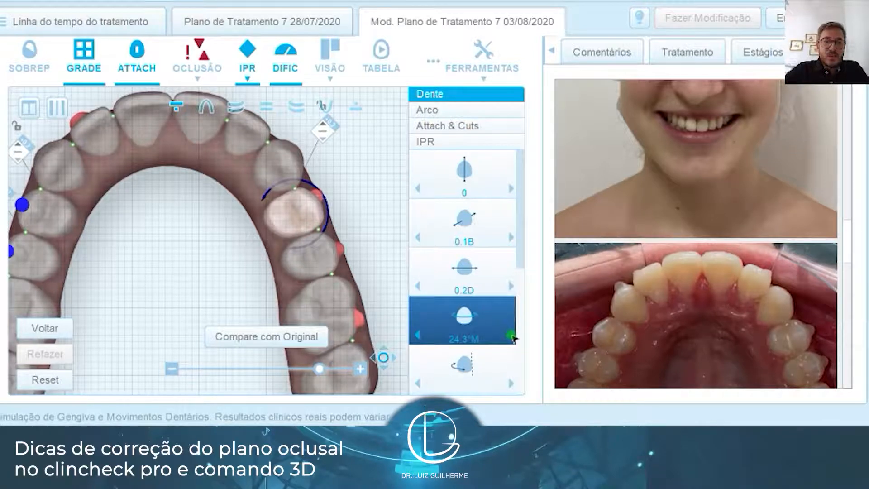
click(511, 336)
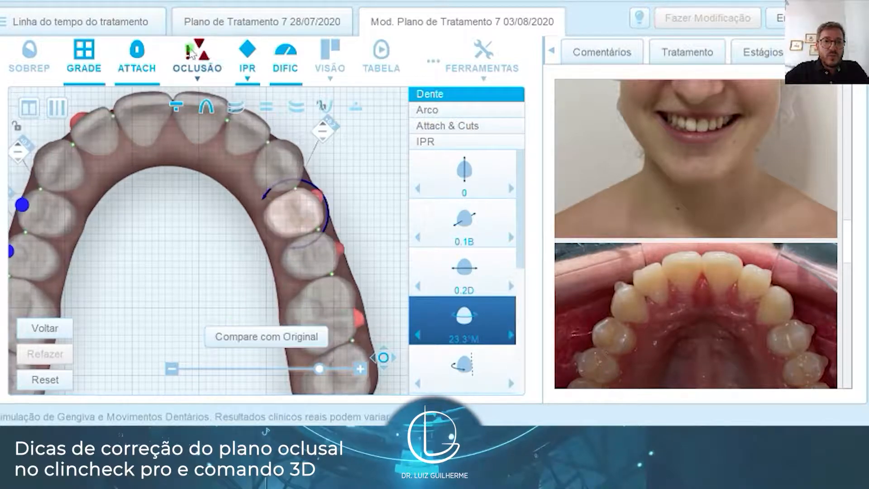
click(208, 53)
click(194, 96)
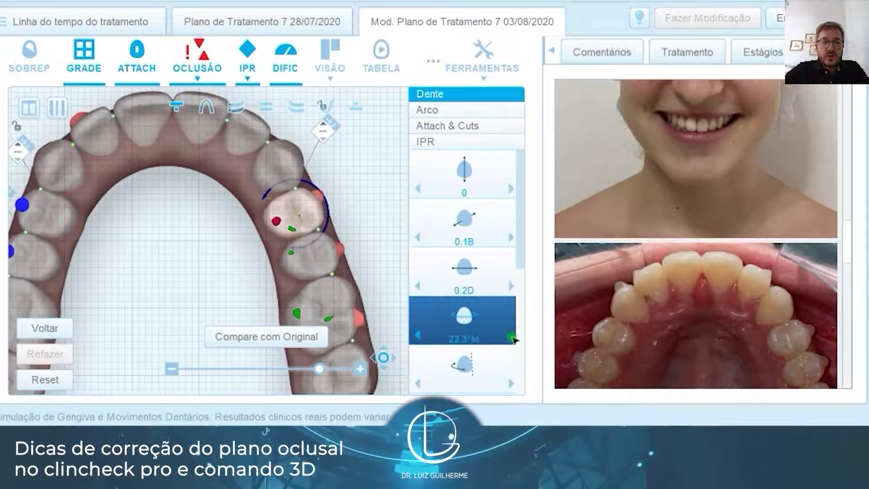
click(511, 337)
click(511, 337)
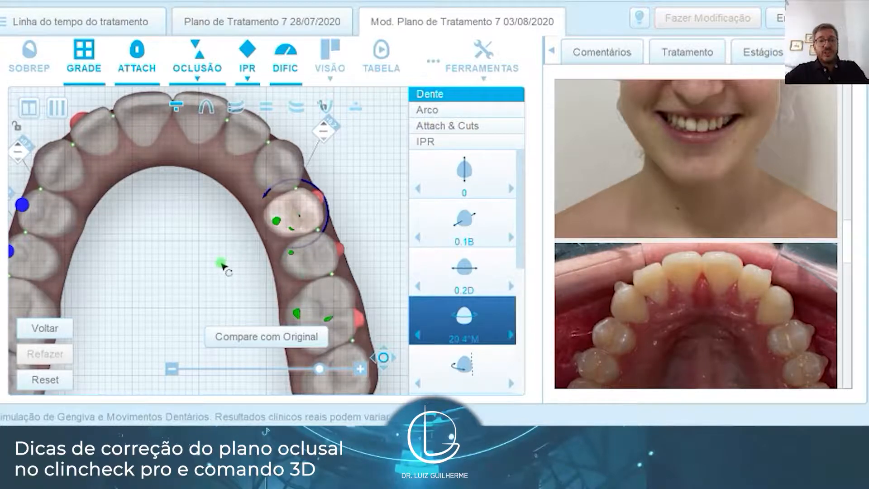
click(224, 242)
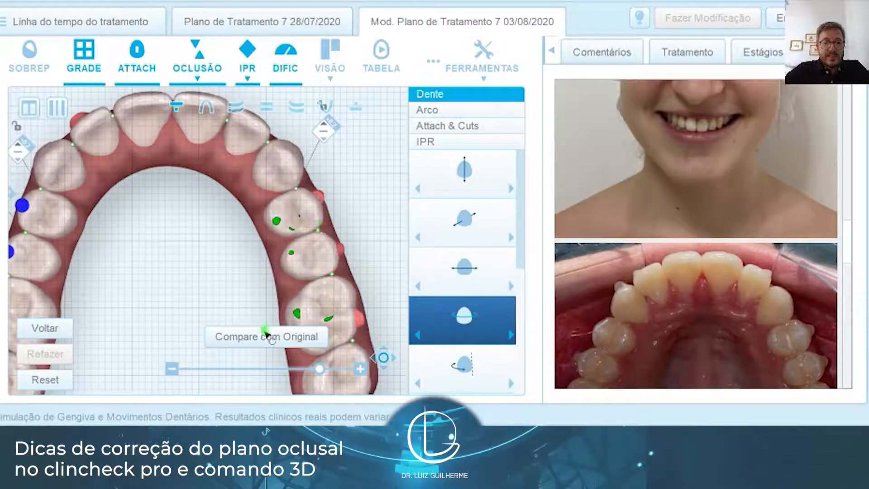
Try the upper left first premolar's rotation at 22.3°M against the occlusal contacts and return it to 20.4°M
click(289, 222)
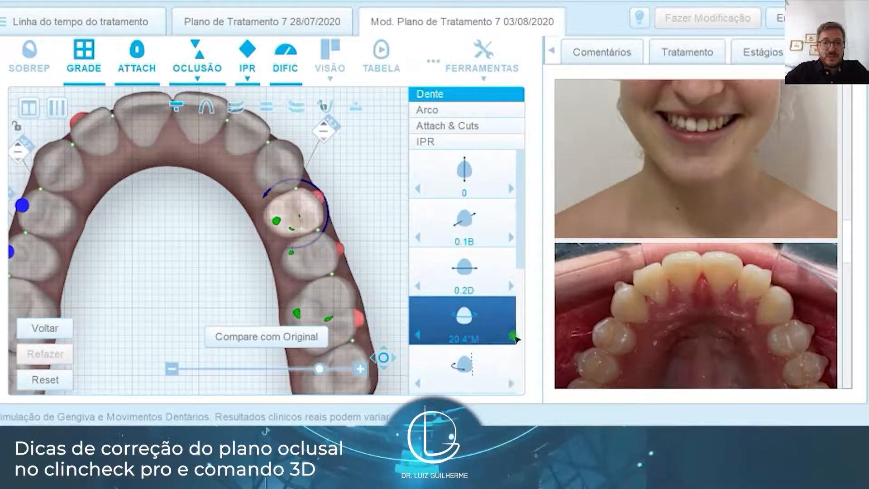
click(418, 336)
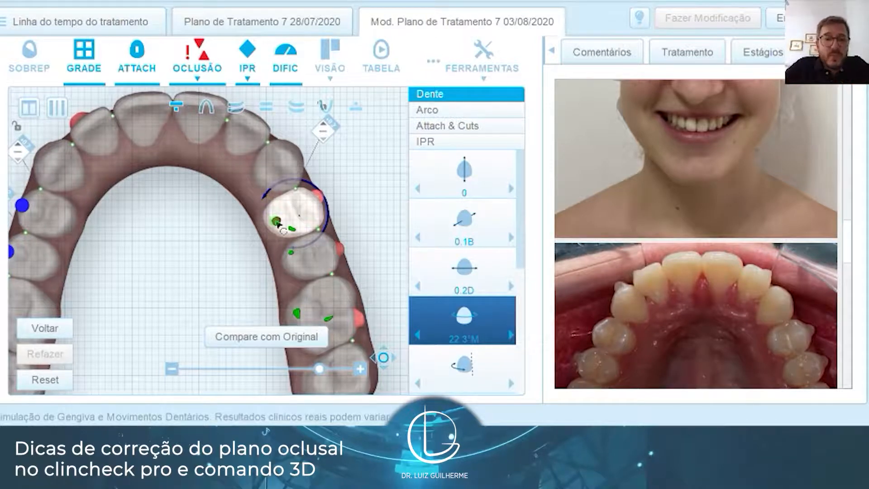
click(209, 337)
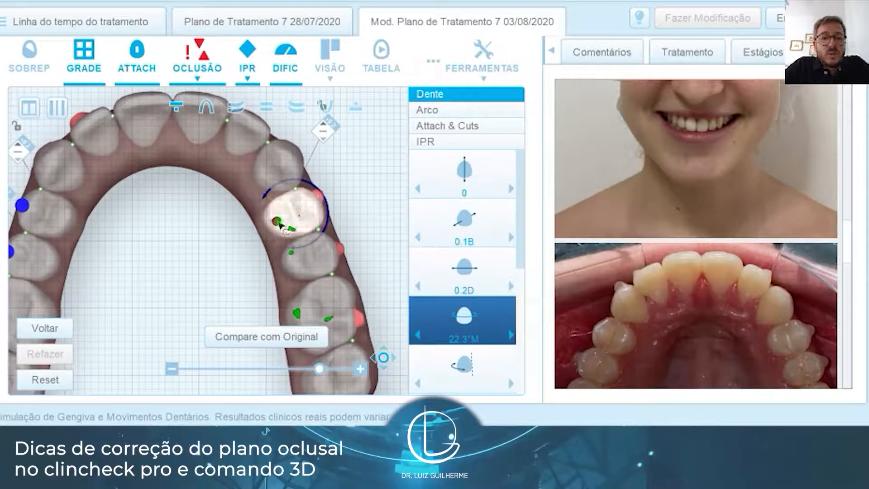
click(282, 208)
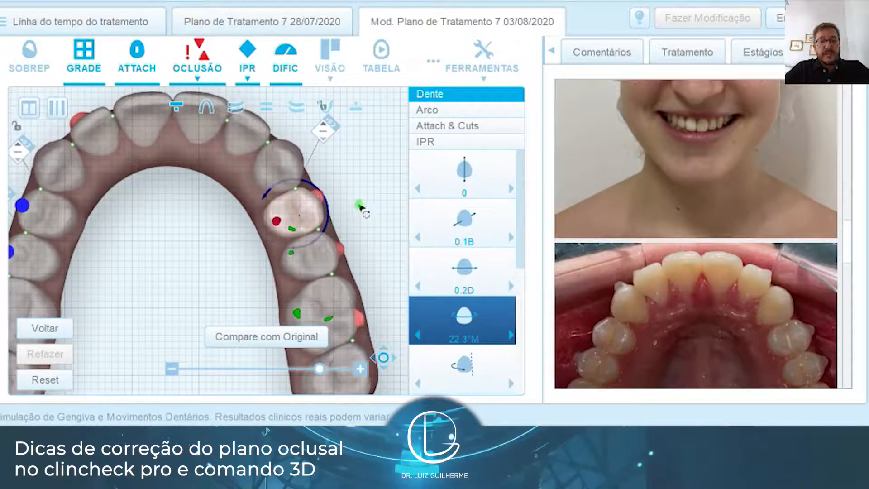
scroll(360, 208, up, 3)
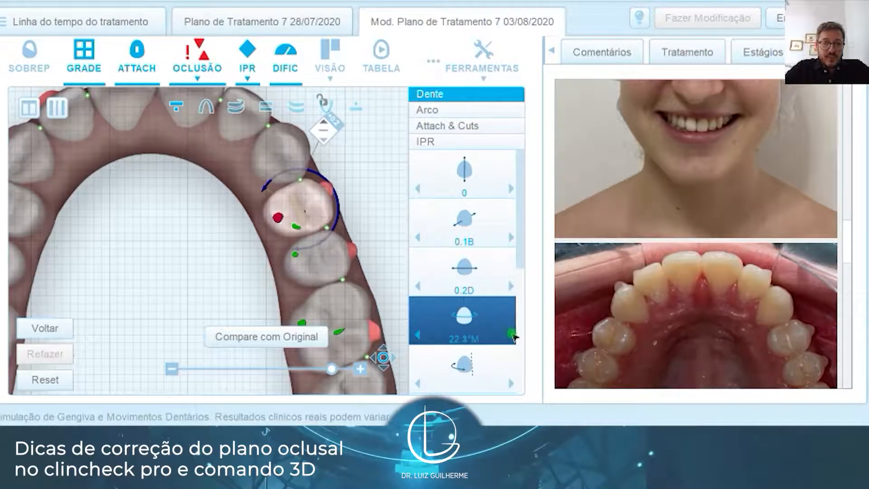
click(513, 336)
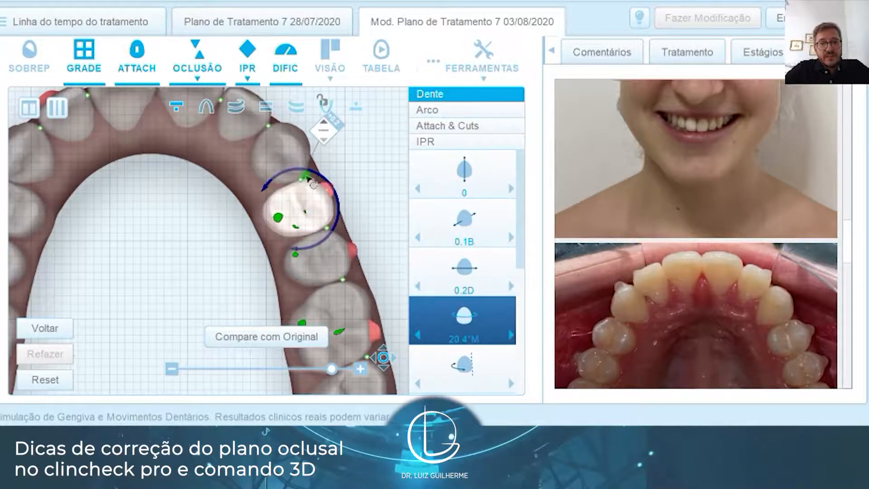
scroll(218, 223, down, 5)
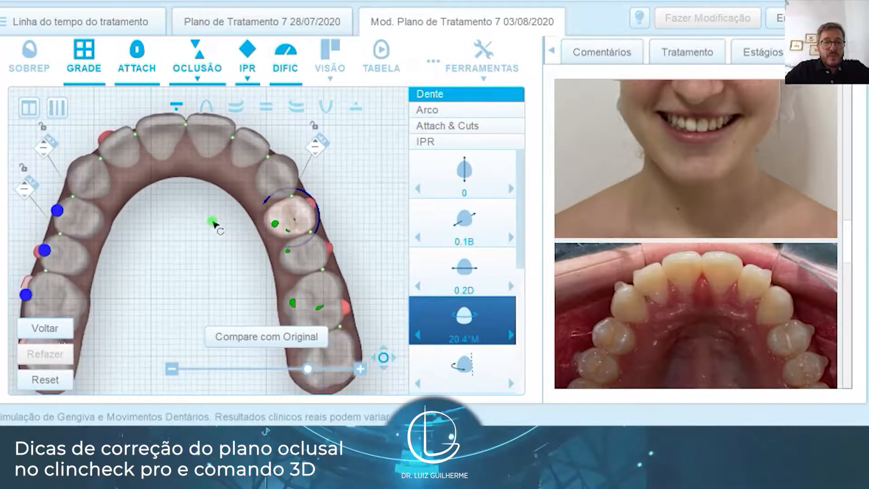
scroll(207, 269, up, 2)
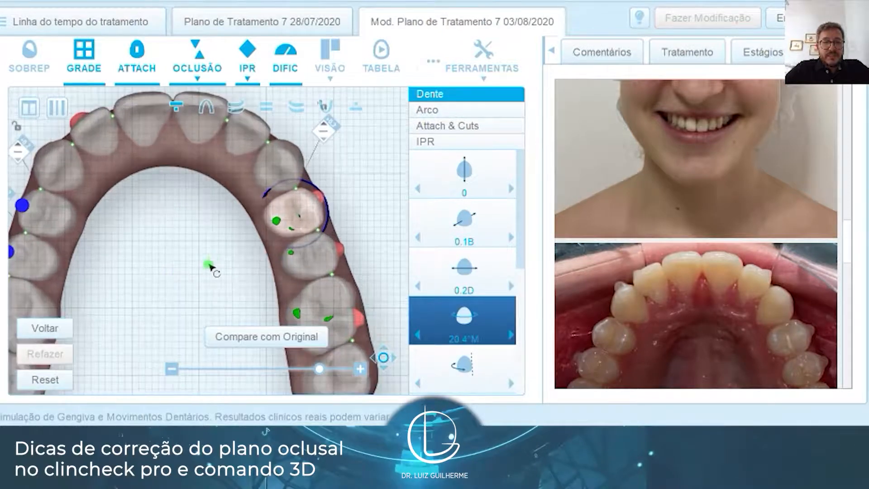
scroll(214, 258, up, 1)
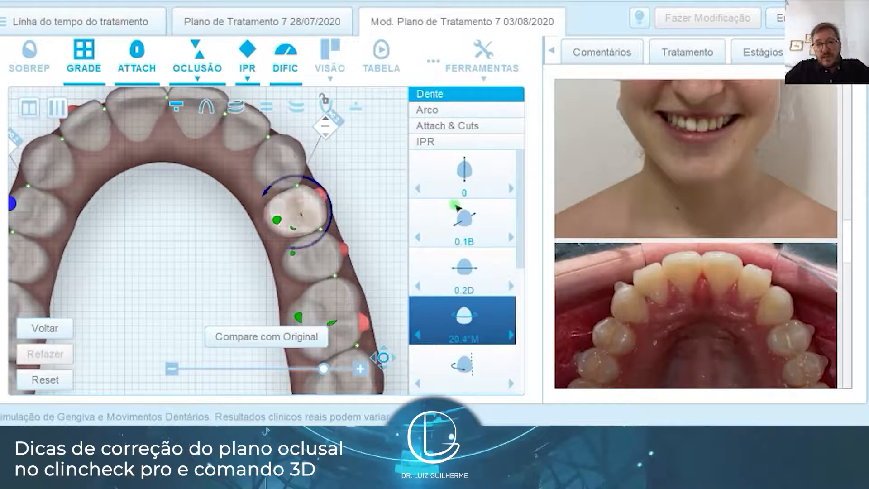
Set the upper left first premolar's buccal torque to 4.2°B
scroll(464, 223, down, 3)
scroll(464, 224, down, 2)
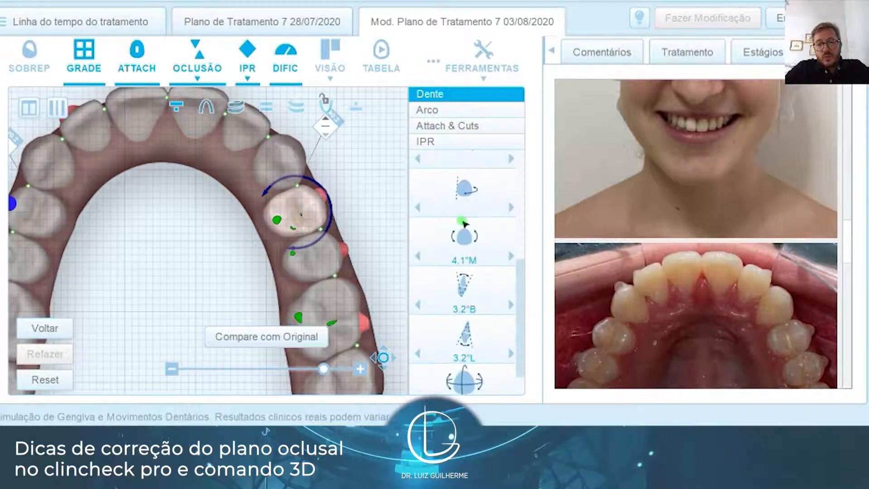
scroll(464, 221, down, 1)
click(481, 264)
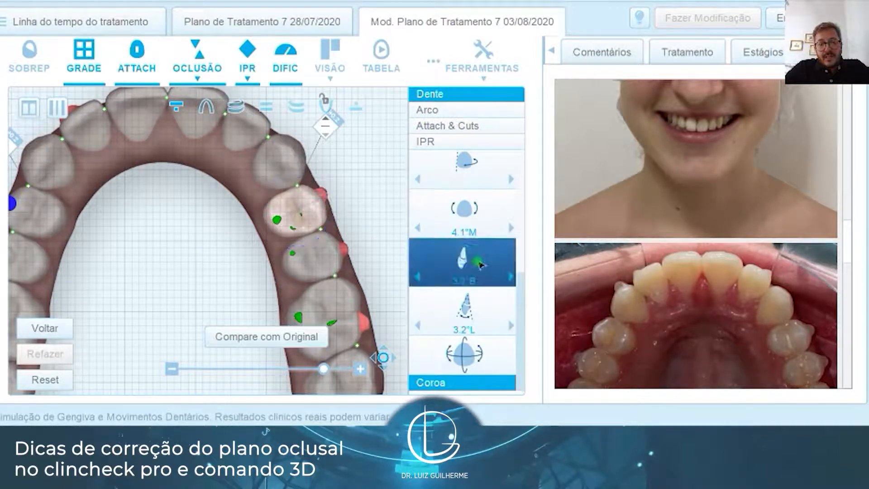
drag(480, 265, 450, 276)
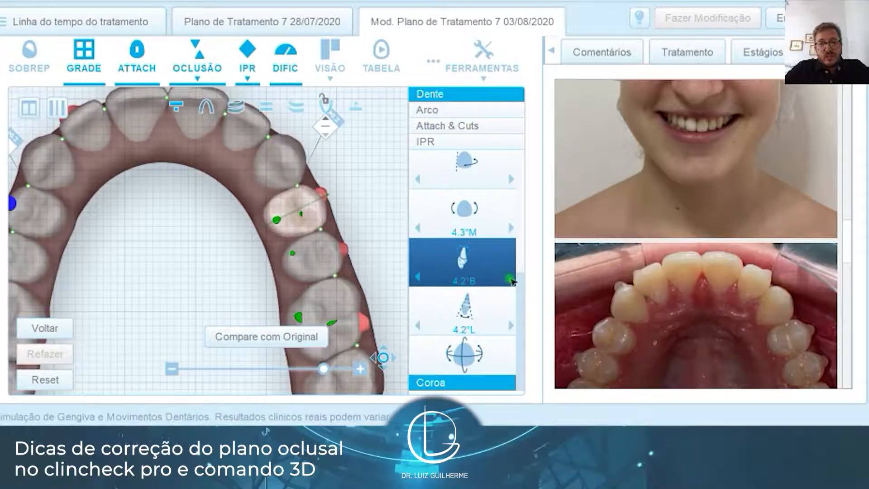
Deselect the upper left first premolar and hide the occlusal contacts
click(417, 277)
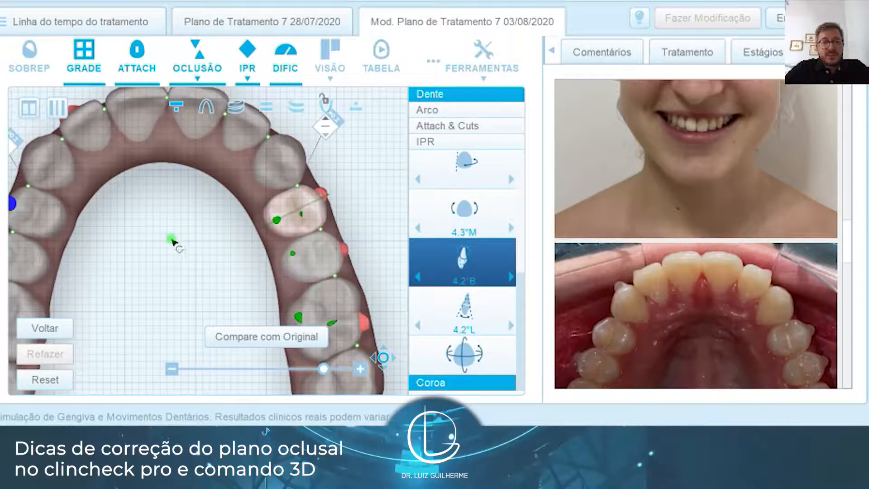
scroll(173, 242, down, 5)
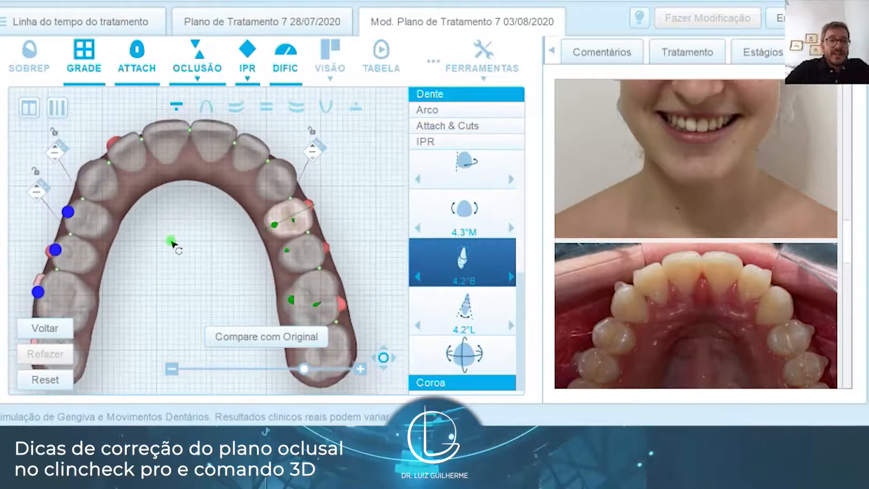
scroll(173, 243, down, 1)
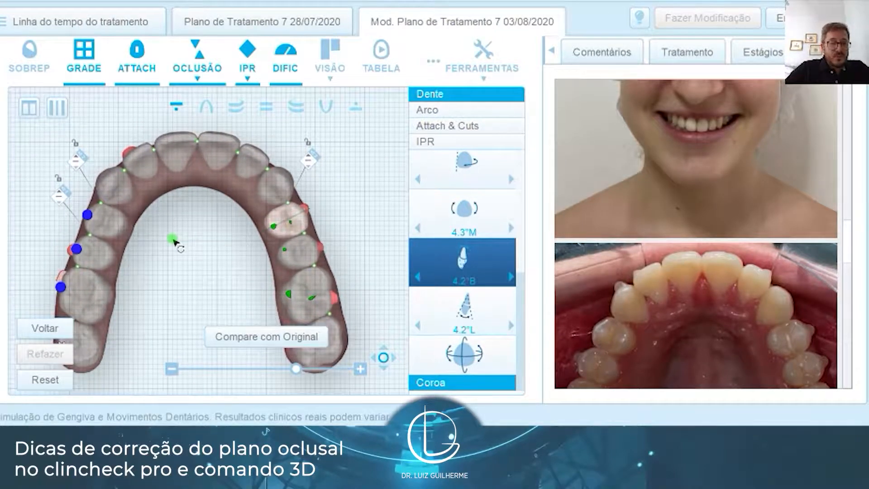
click(175, 240)
mouse_move(180, 239)
mouse_down()
mouse_move(187, 242)
mouse_move(172, 238)
mouse_move(196, 240)
mouse_up()
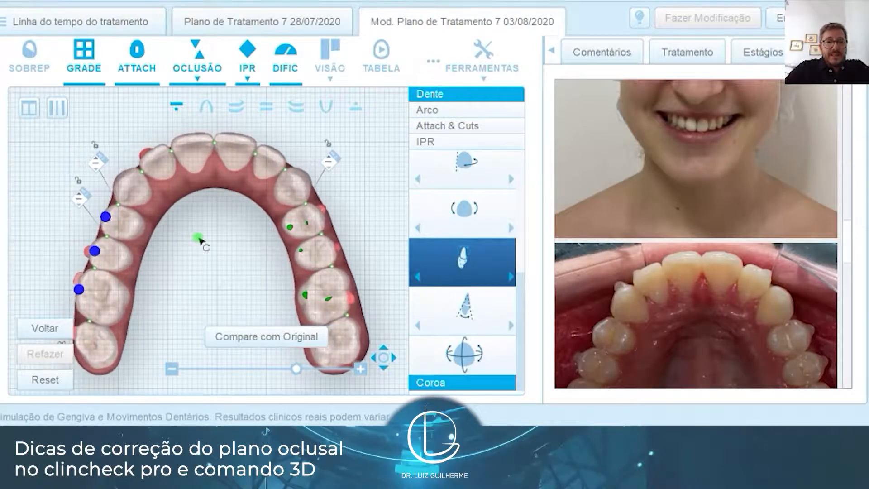
click(240, 107)
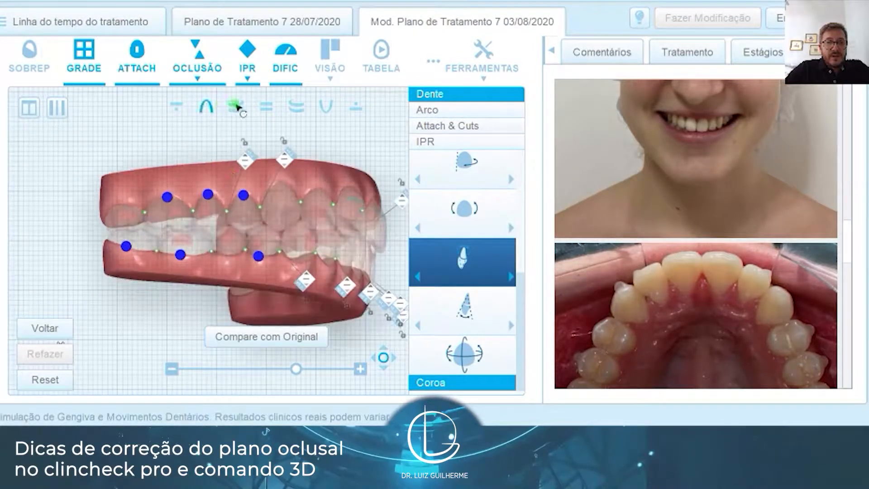
click(202, 54)
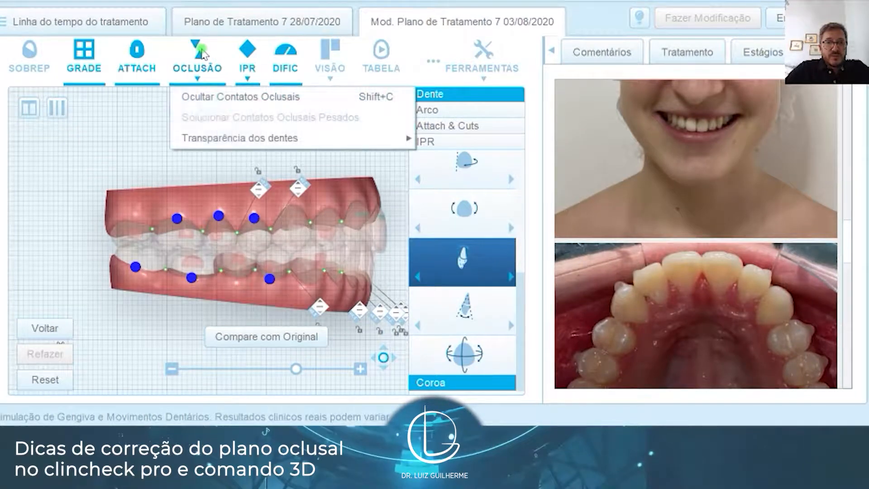
click(209, 96)
Inspect the upper and lower right canines together and display the tooth movement table for the lower right canine
drag(284, 303, 270, 218)
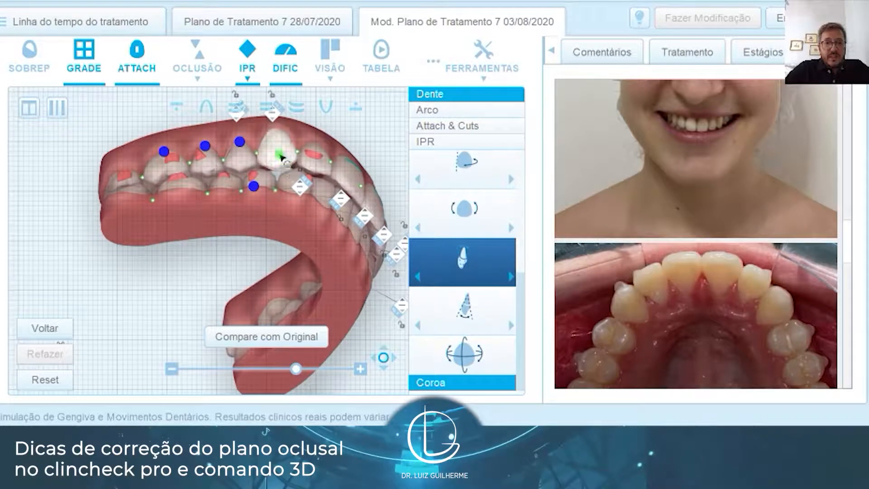
click(281, 157)
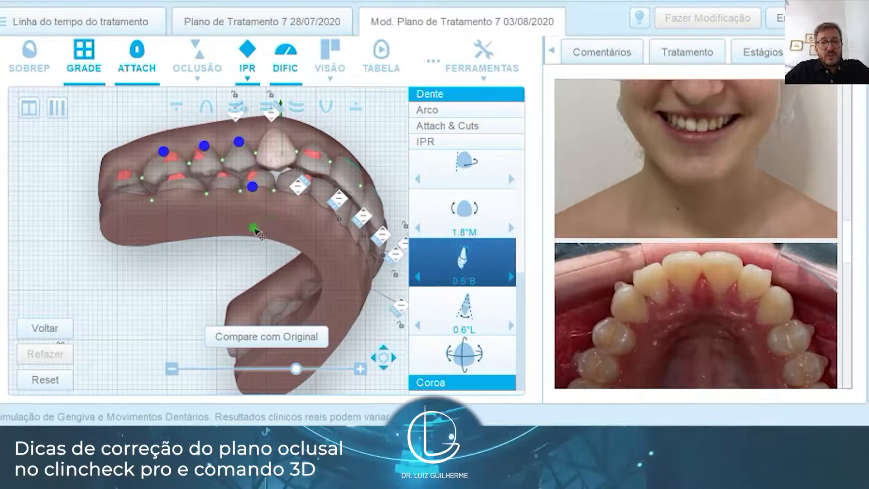
drag(272, 225, 252, 252)
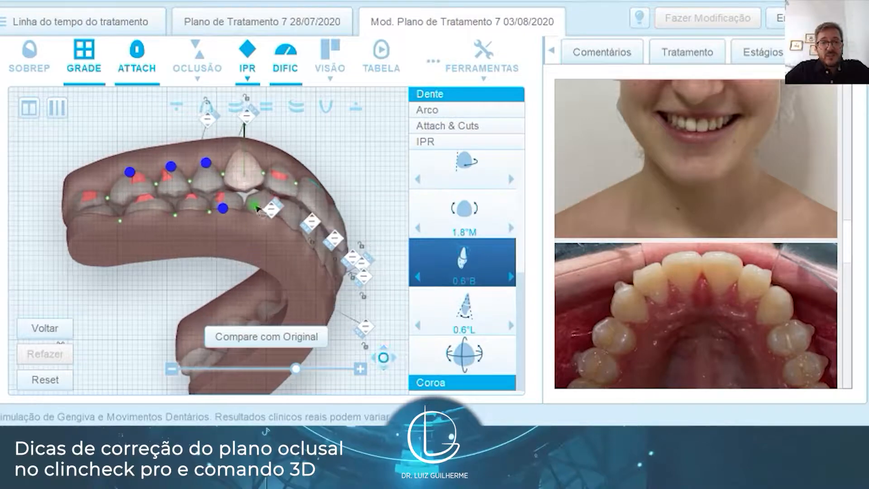
click(255, 202)
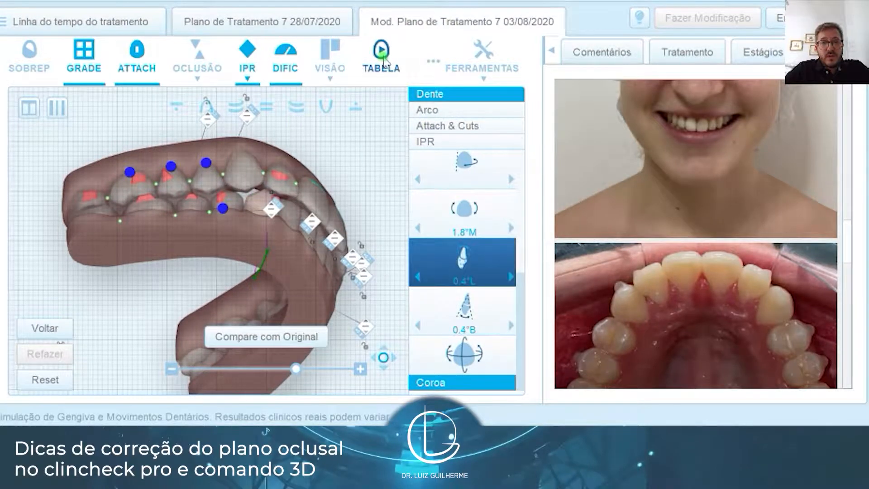
click(382, 60)
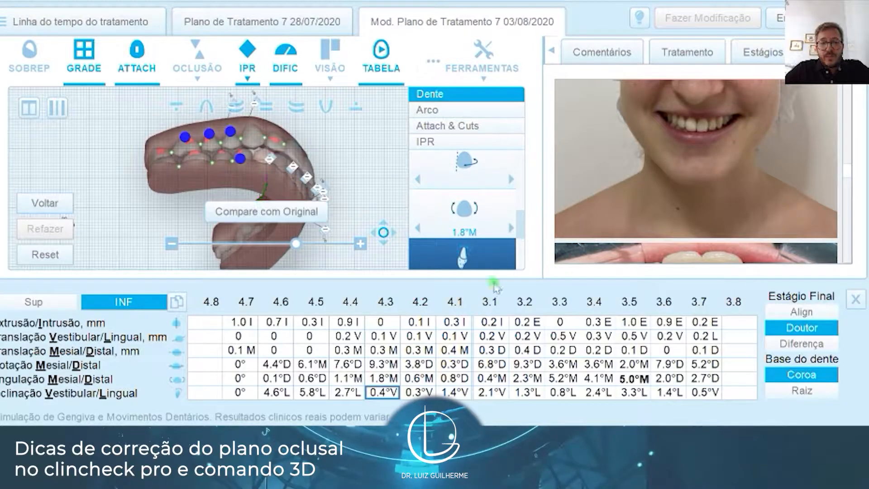
Check the lower right canine's buccal/lingual translation against the upper canine in the right lateral view
click(314, 218)
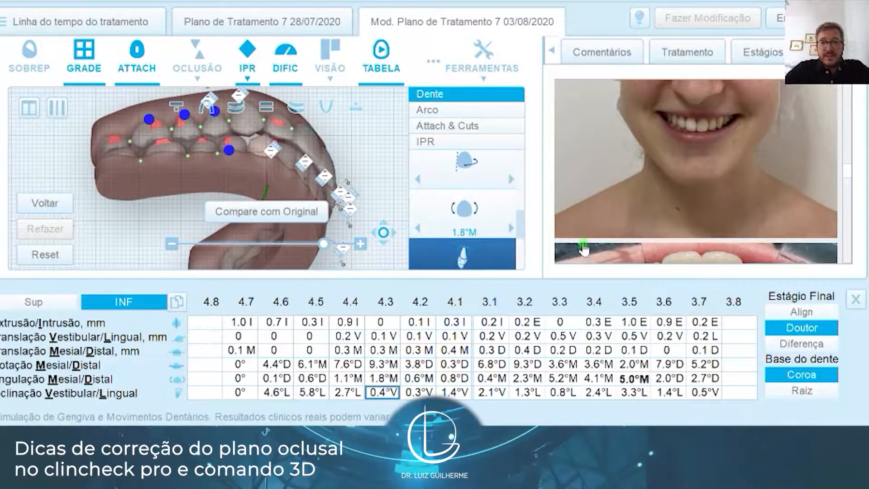
scroll(507, 243, up, 5)
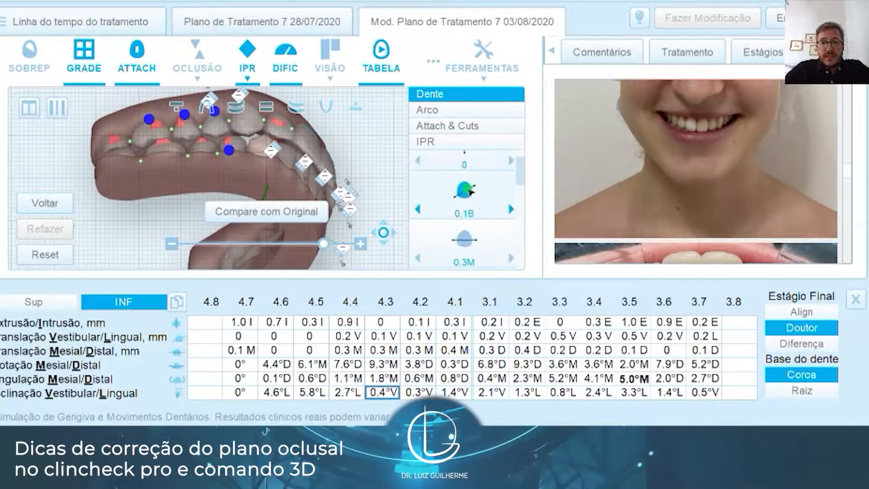
click(473, 197)
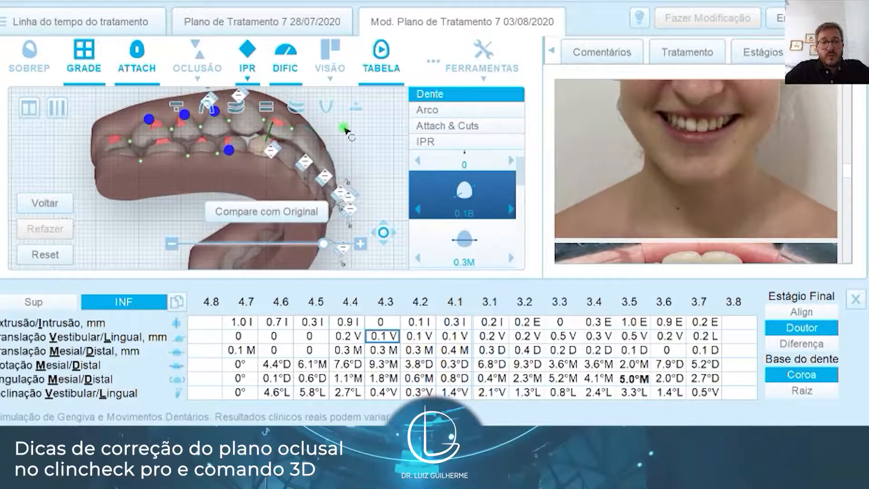
click(239, 109)
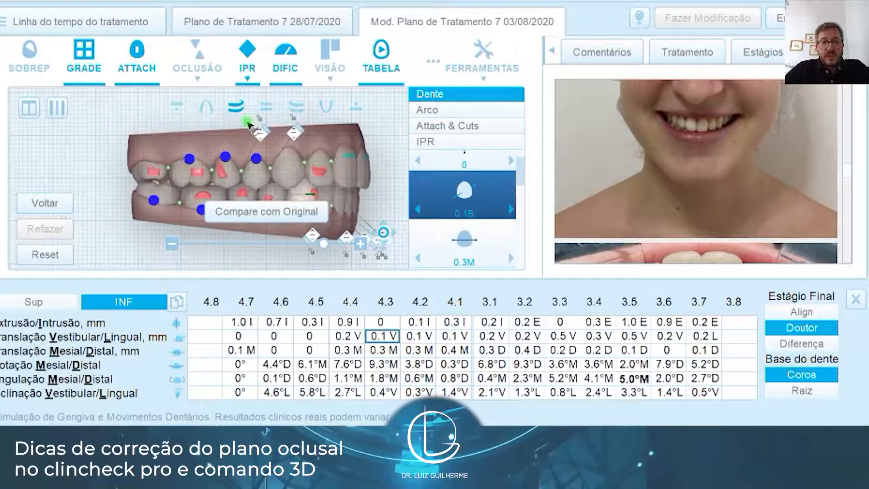
Reduce the upper right canine's buccal/lingual translation to 0
click(285, 168)
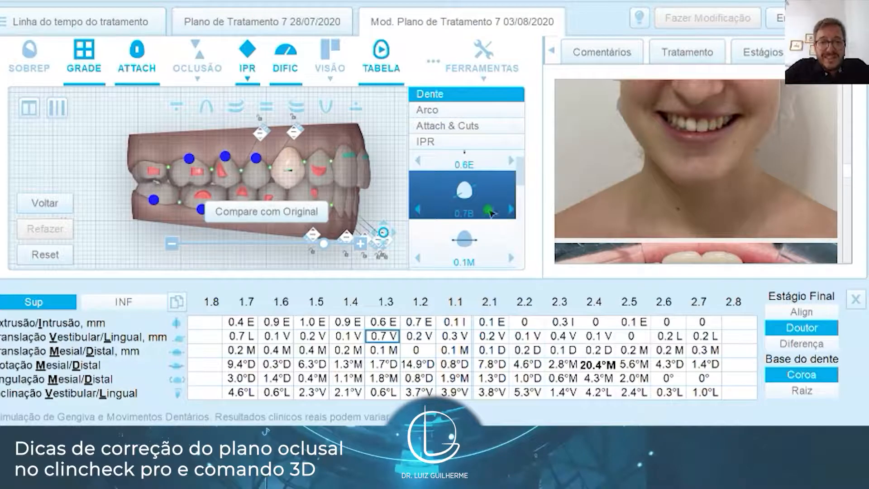
drag(384, 180, 298, 178)
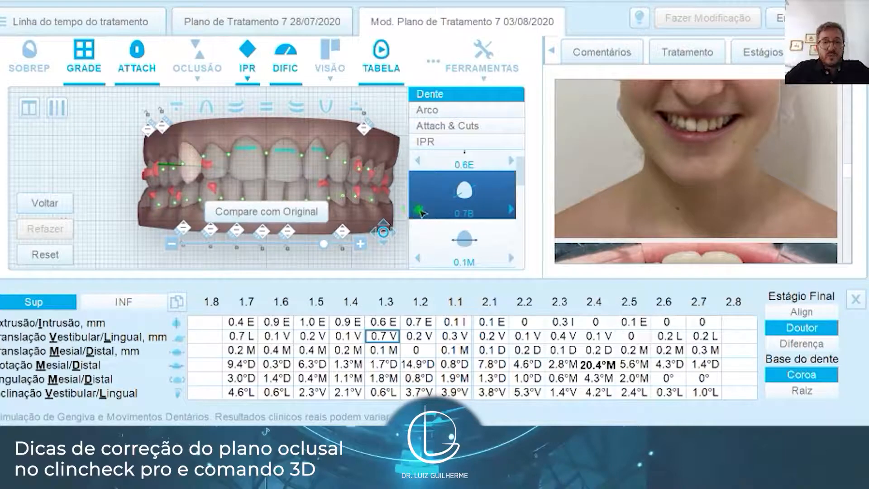
click(508, 211)
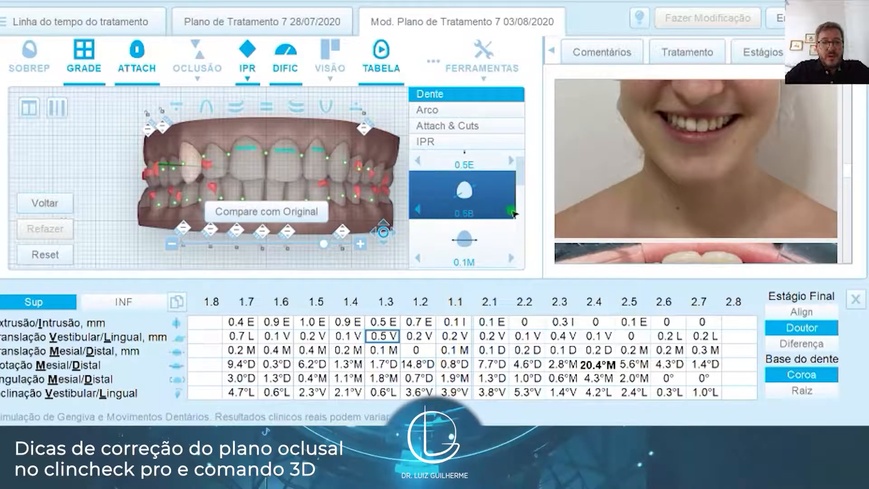
click(511, 211)
click(511, 211)
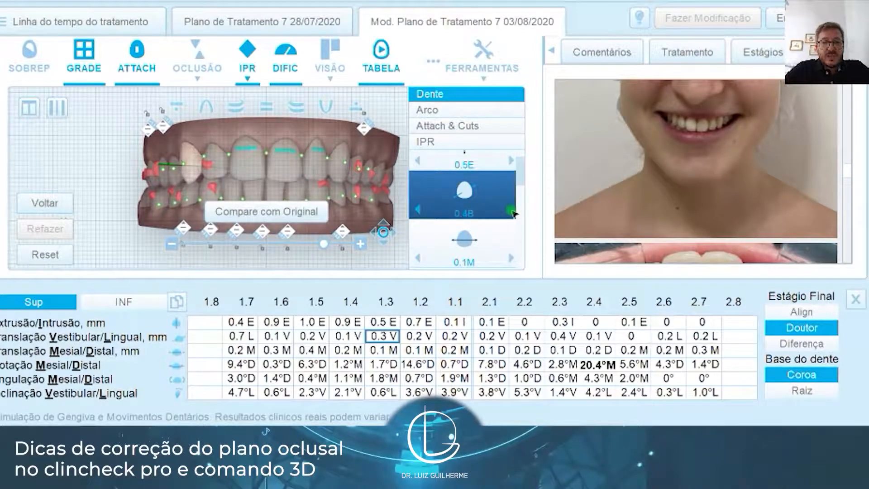
click(511, 212)
click(511, 211)
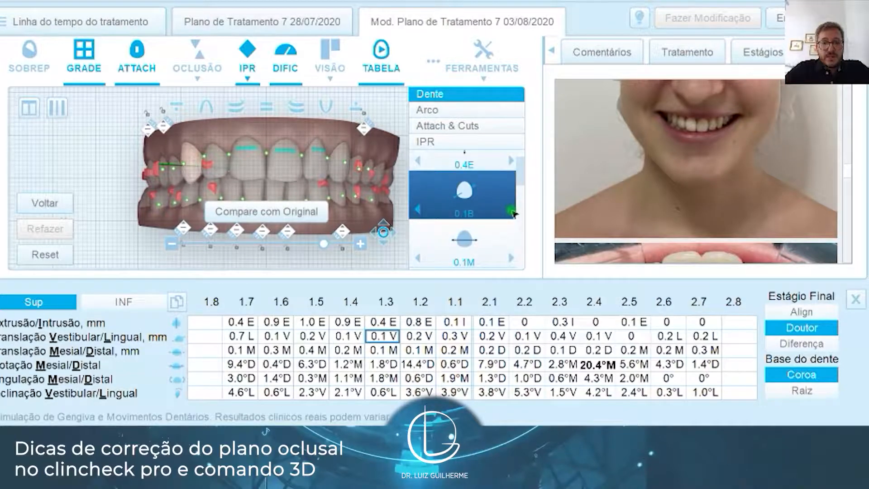
click(511, 212)
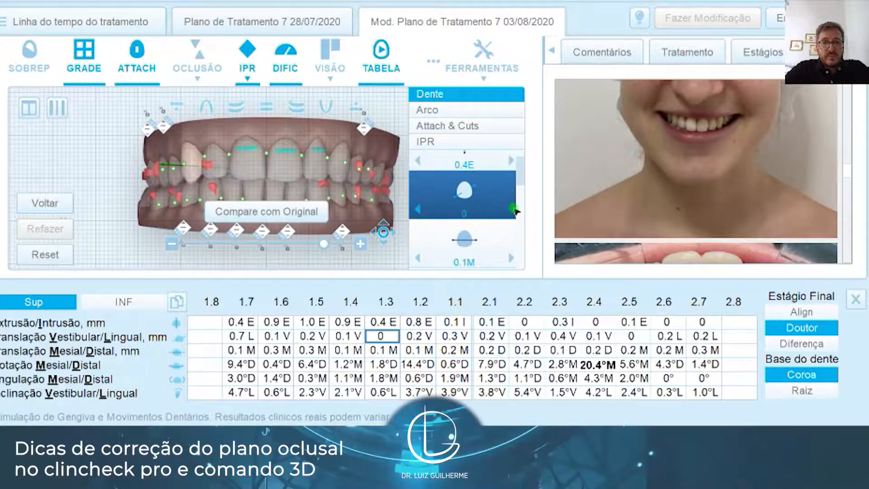
Show the upper arch in occlusal view, close the tooth movement table and deselect the upper right canine
click(265, 108)
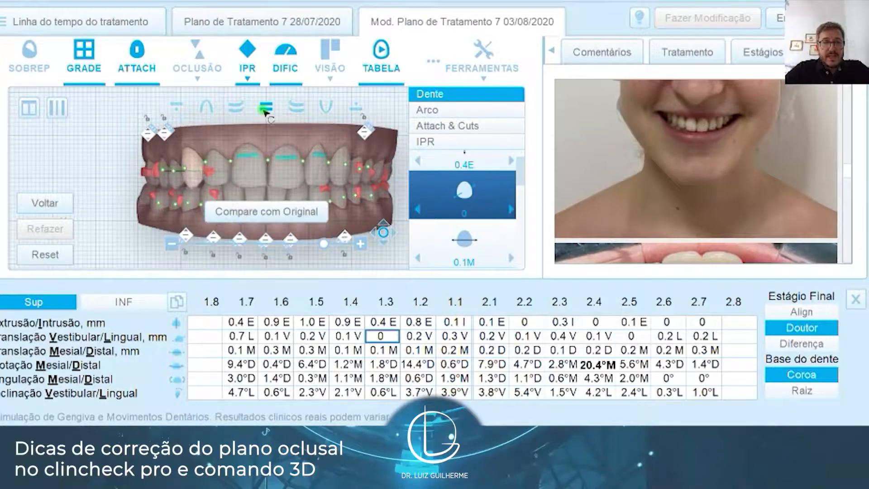
click(207, 109)
scroll(251, 156, down, 3)
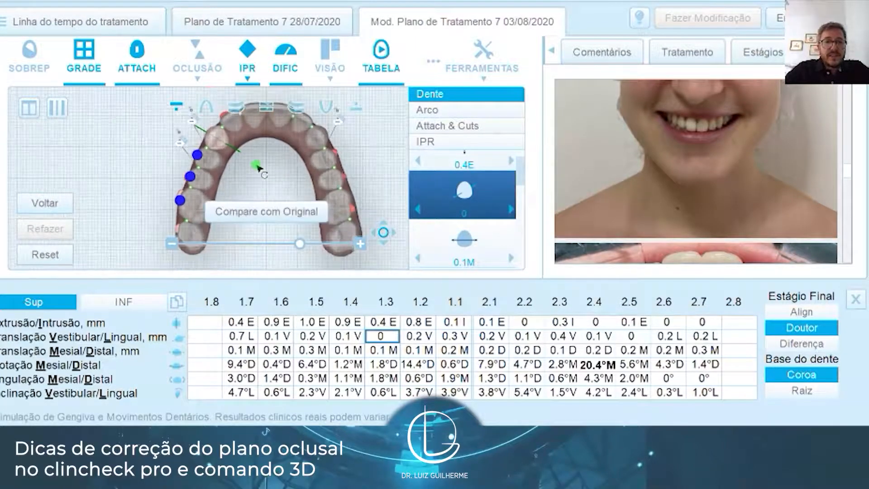
click(239, 212)
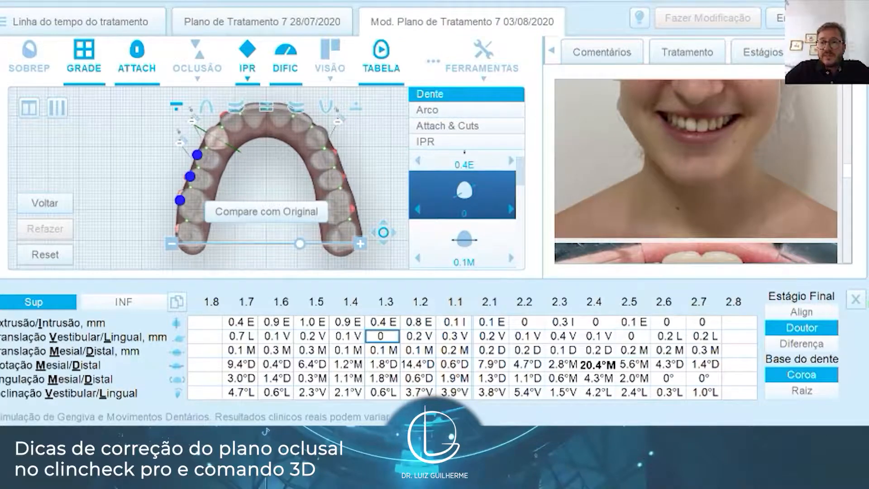
click(855, 299)
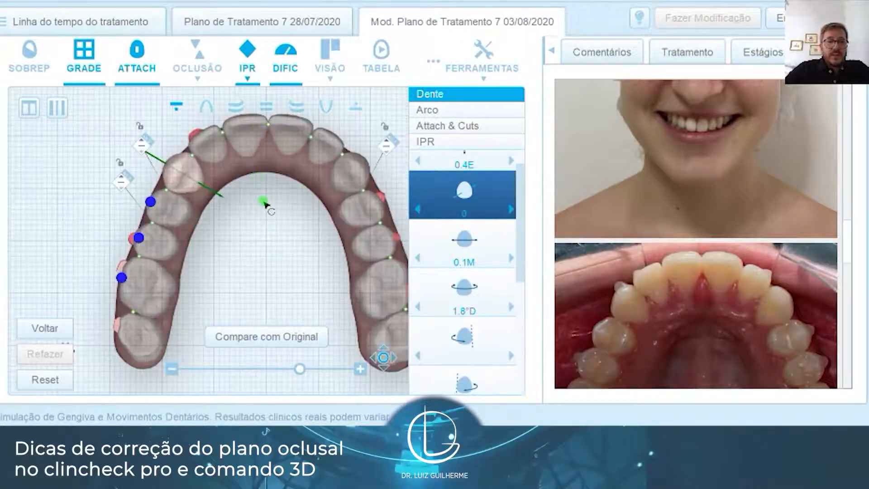
drag(261, 227, 223, 240)
Compare the modified upper arch with the original plan repeatedly in a closer occlusal view
click(255, 338)
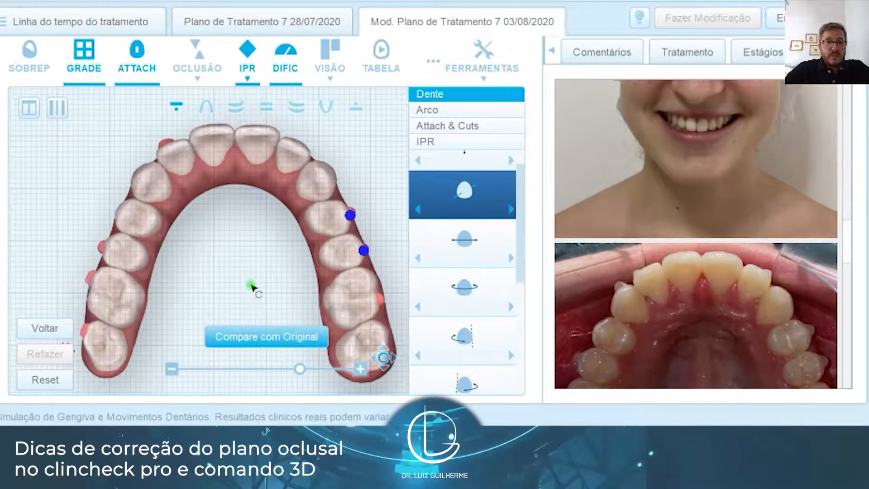
drag(246, 249, 247, 253)
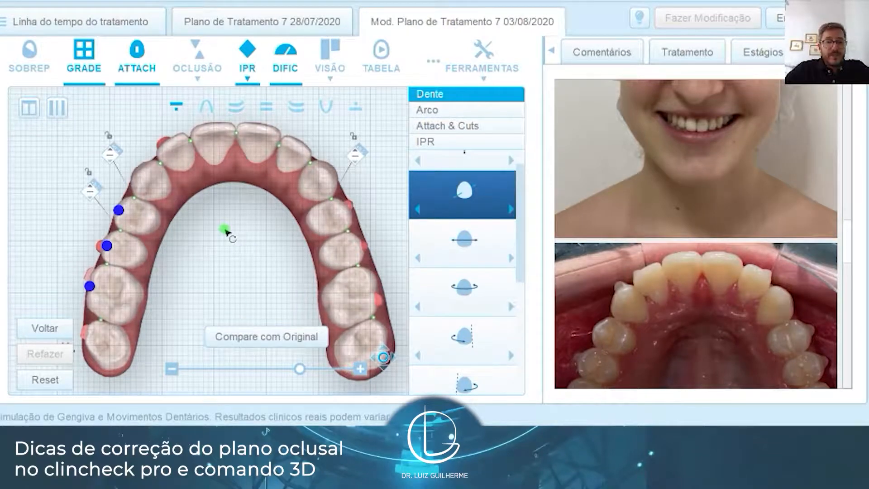
drag(225, 230, 251, 255)
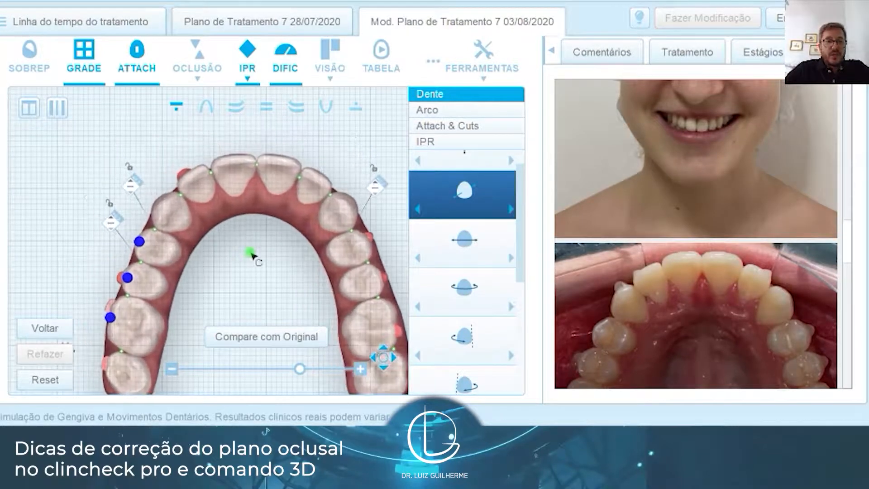
scroll(251, 255, up, 5)
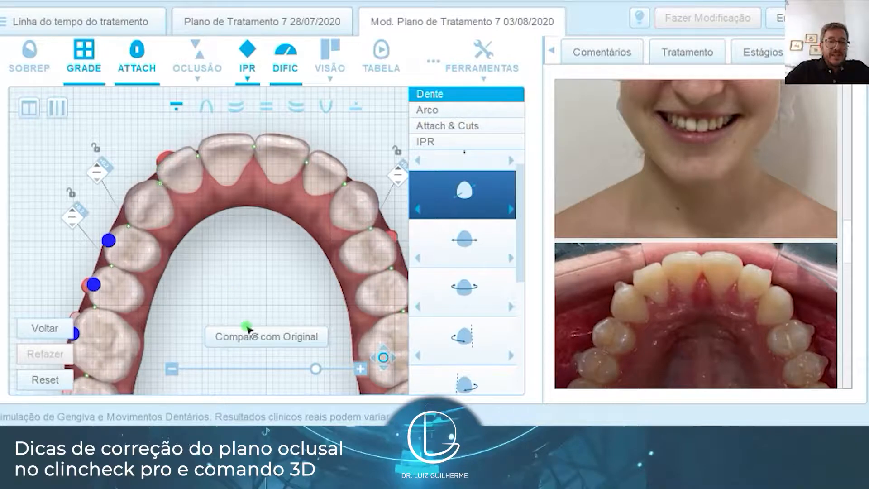
click(248, 337)
click(246, 338)
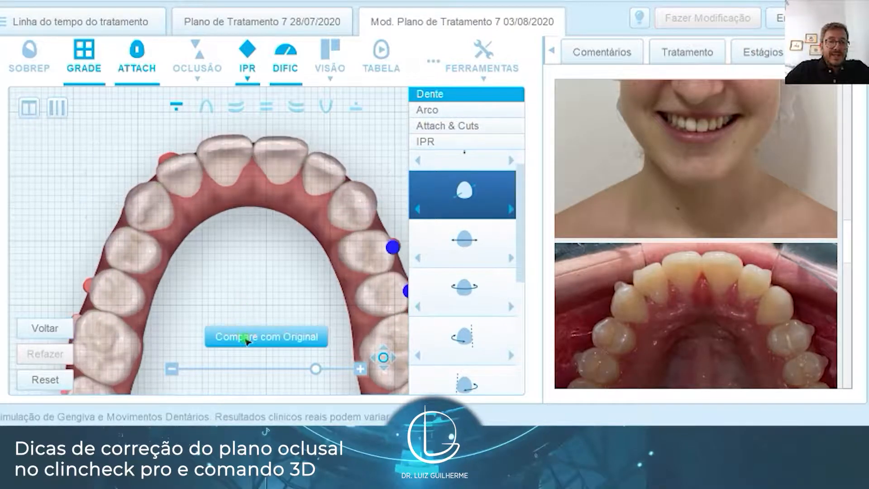
click(247, 337)
click(249, 331)
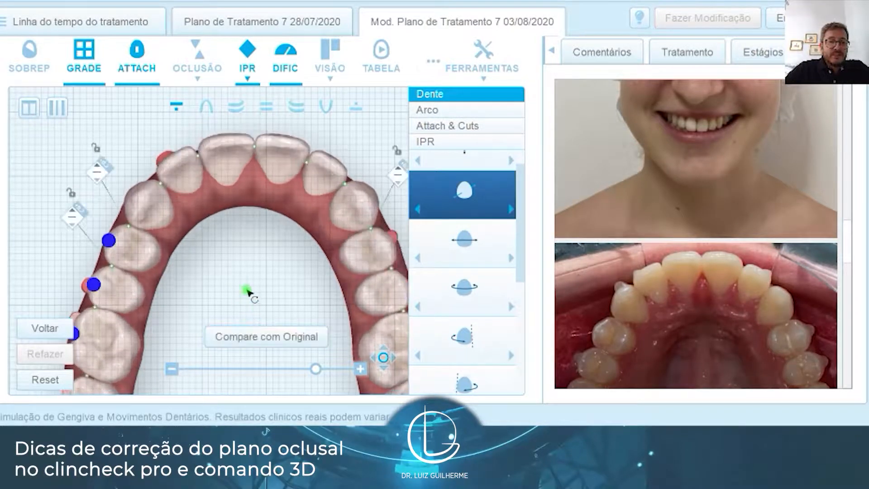
click(246, 337)
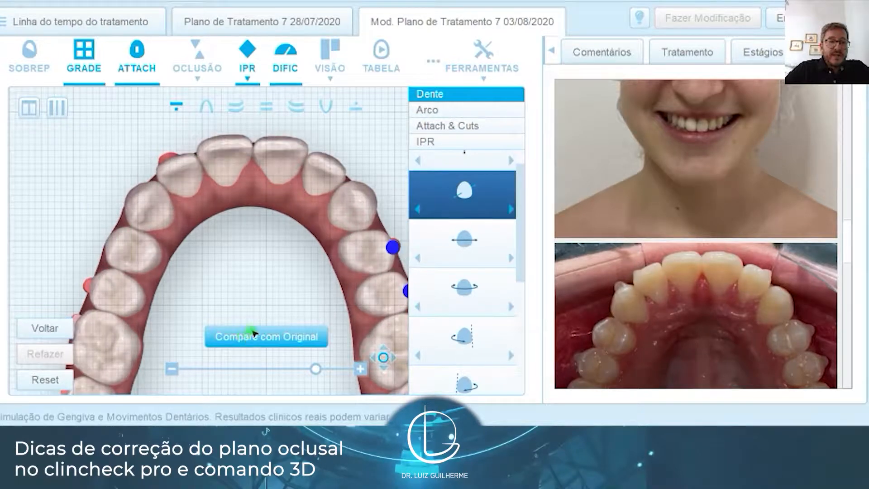
click(253, 335)
click(252, 342)
click(253, 340)
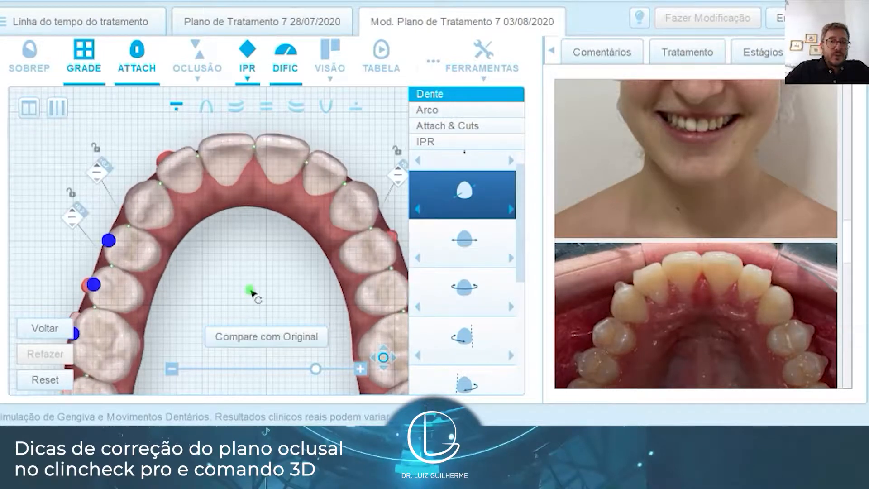
Reduce the upper right lateral incisor's buccal/lingual translation to 0 and compare the arch with the original plan
click(180, 165)
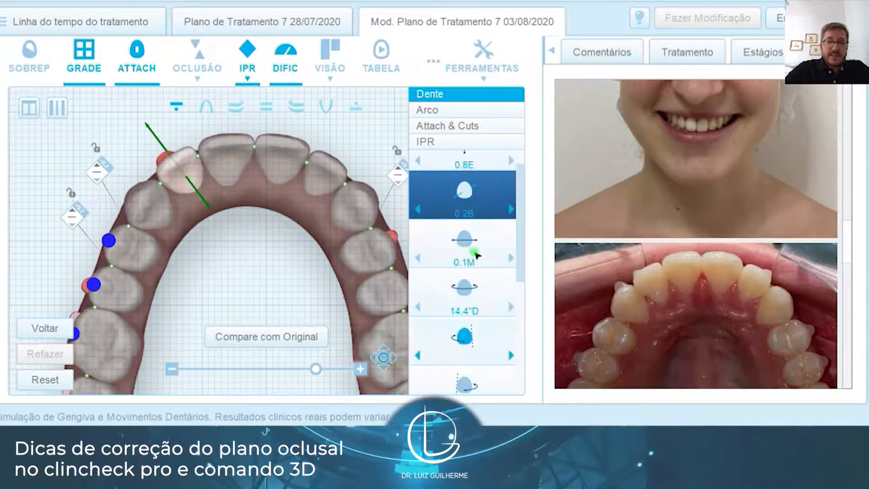
click(464, 286)
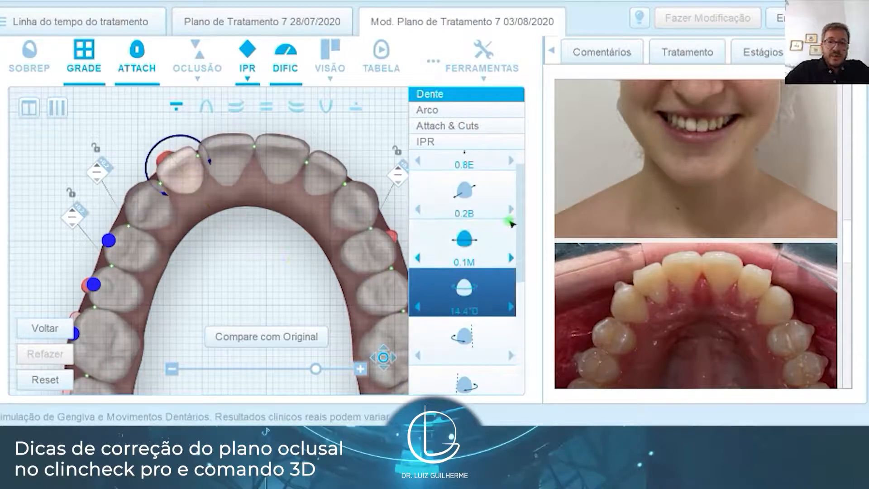
click(507, 215)
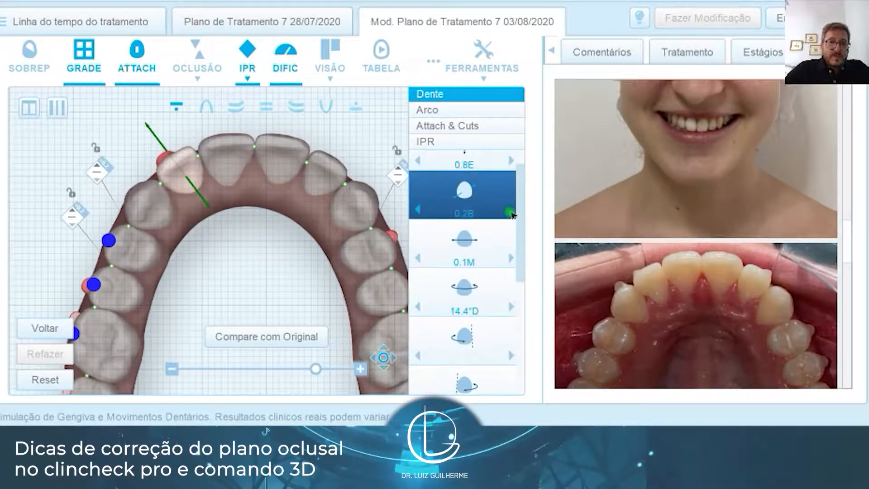
click(510, 212)
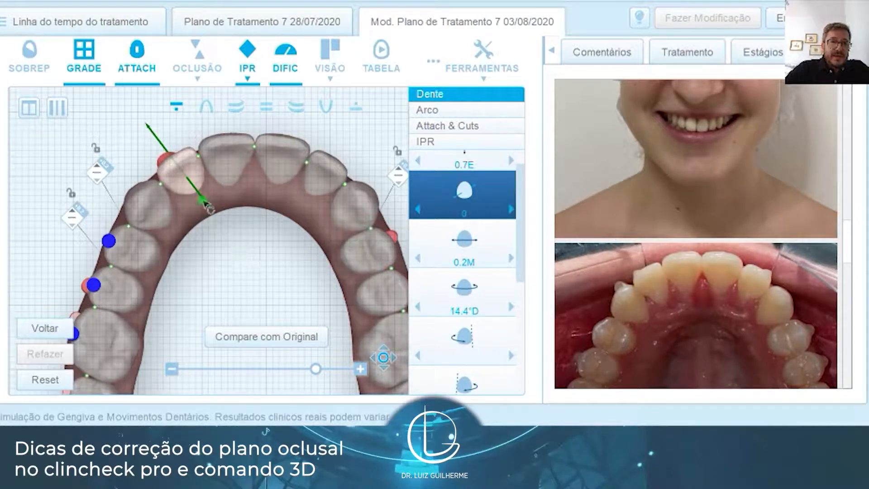
click(322, 336)
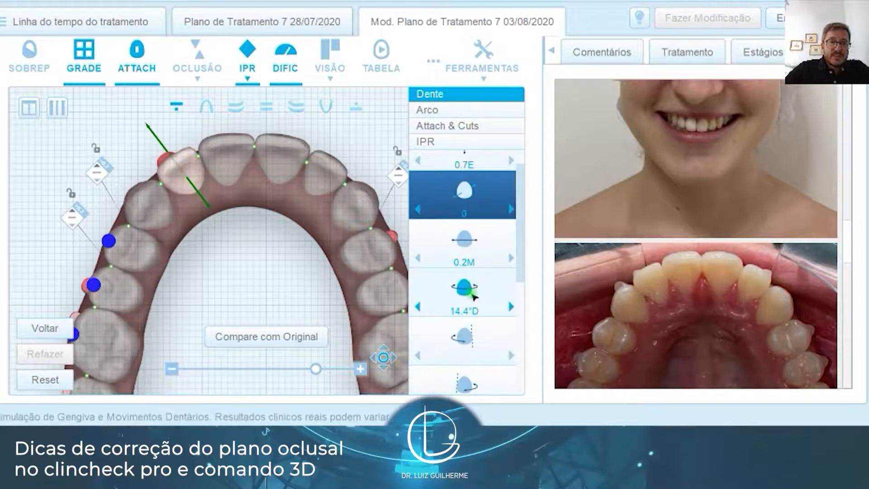
Rotate the upper right lateral incisor about its side pivot to about 18.1° distal, comparing with the original plan, and deselect it
click(470, 382)
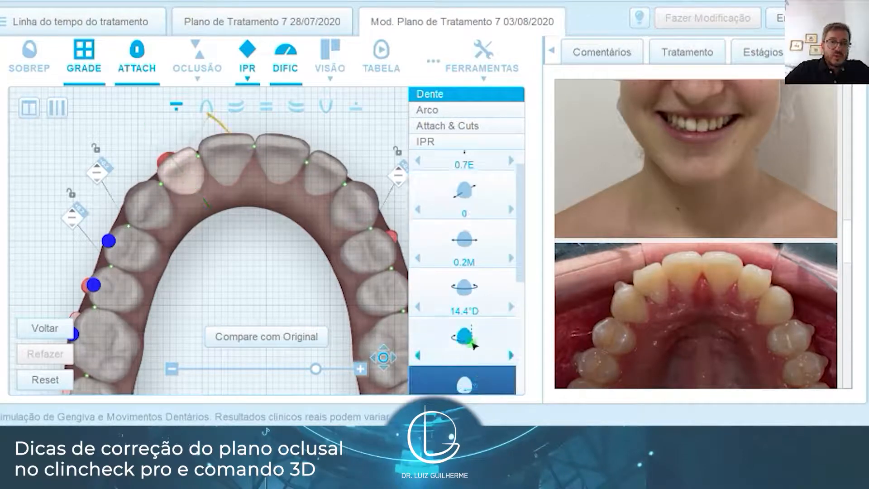
click(473, 345)
click(269, 340)
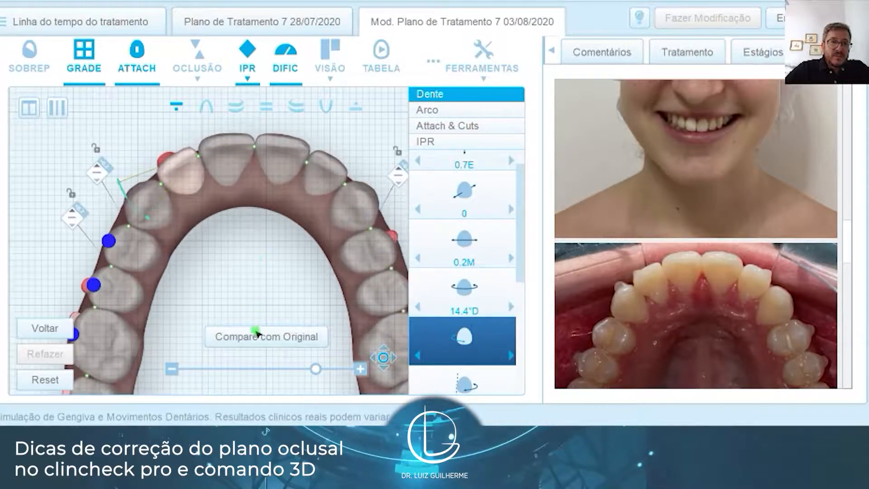
click(253, 338)
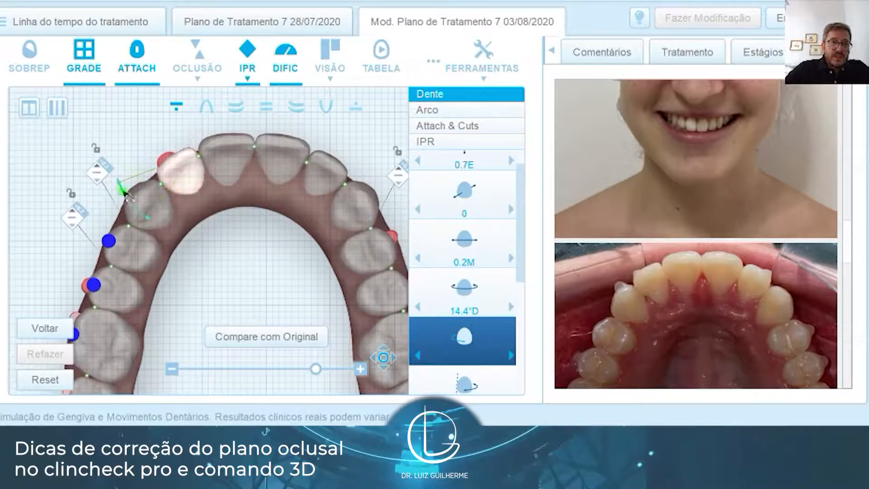
drag(129, 197, 129, 199)
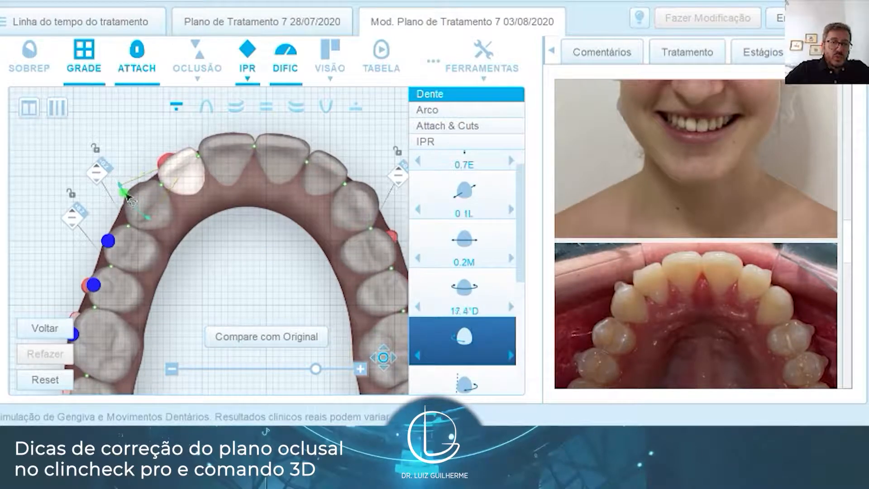
click(261, 277)
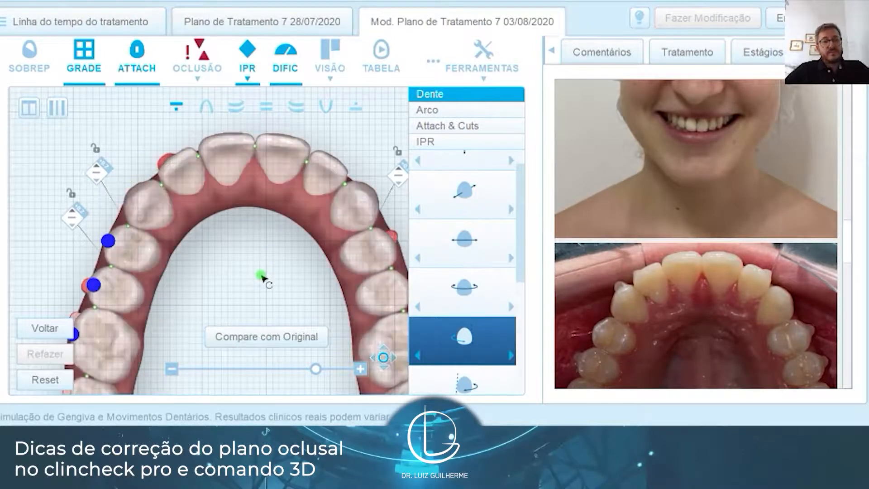
Show the occlusal contacts and examine them on the upper right canine and lateral incisor from a closer right-side view
click(200, 57)
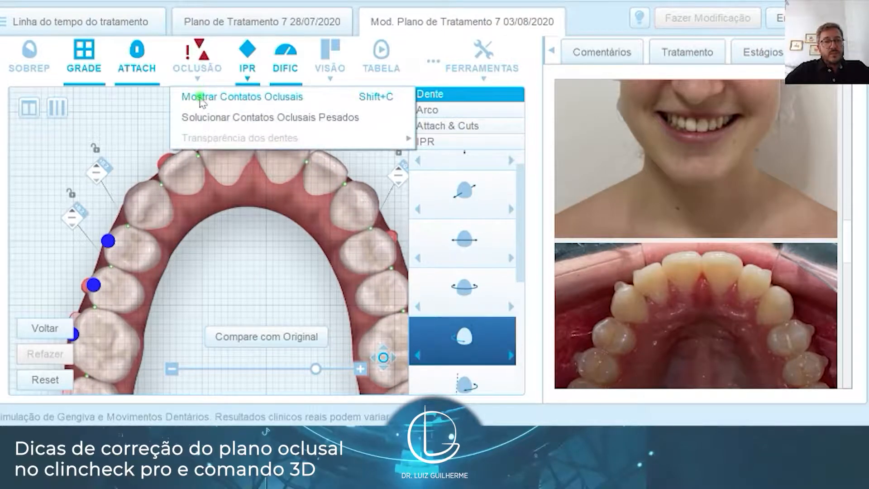
click(201, 97)
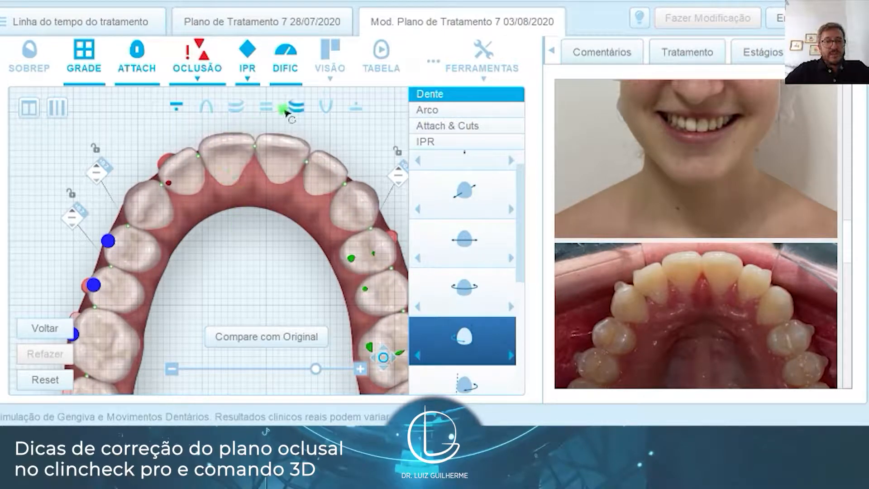
click(235, 110)
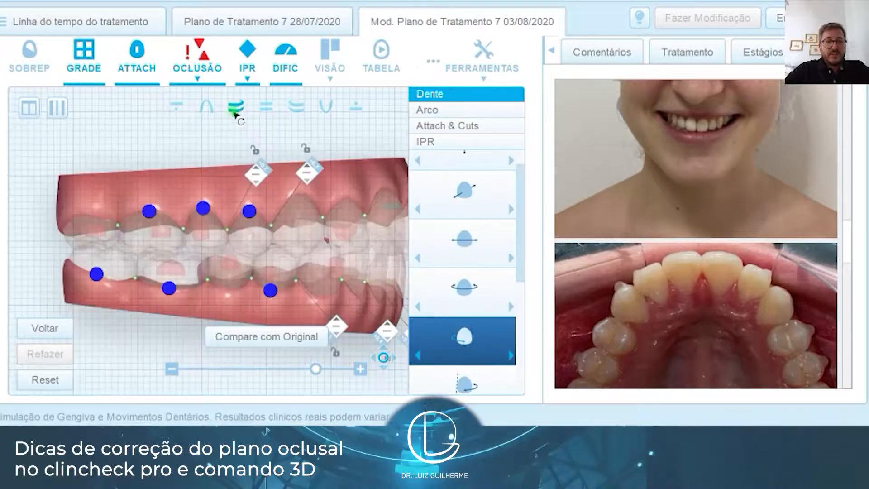
drag(328, 176, 312, 194)
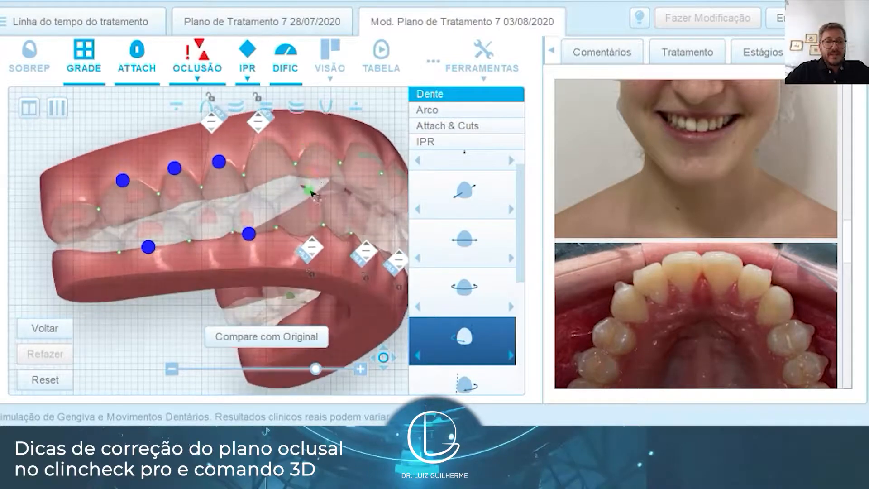
drag(271, 258, 288, 180)
scroll(265, 257, up, 4)
scroll(260, 158, up, 1)
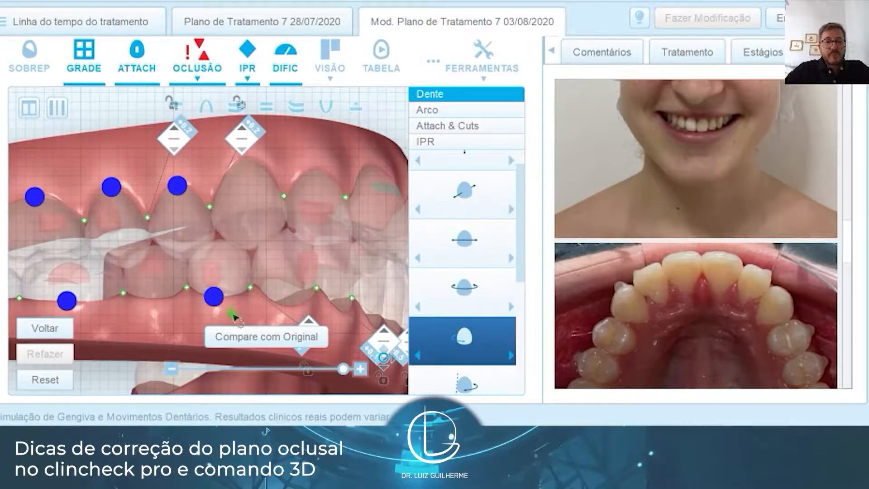
Hide the occlusal contacts, check the lower right teeth with the upper arch hidden and return to the right lateral view
click(204, 55)
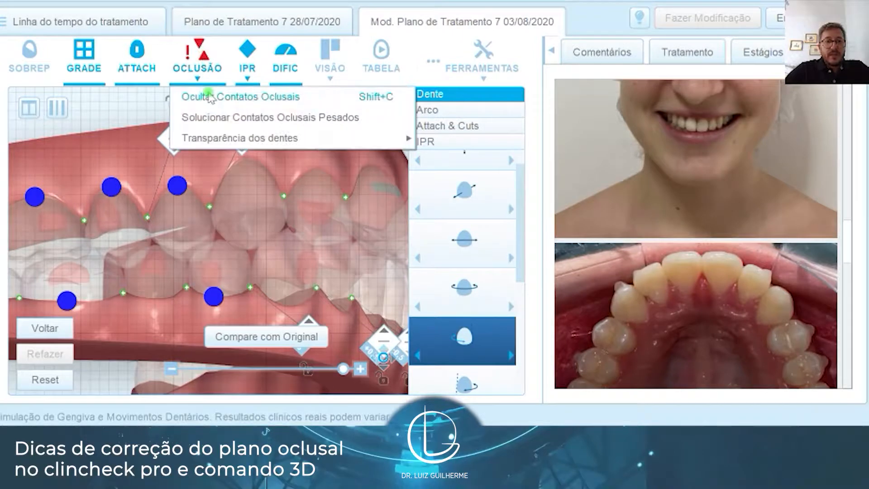
click(208, 91)
drag(303, 149, 304, 143)
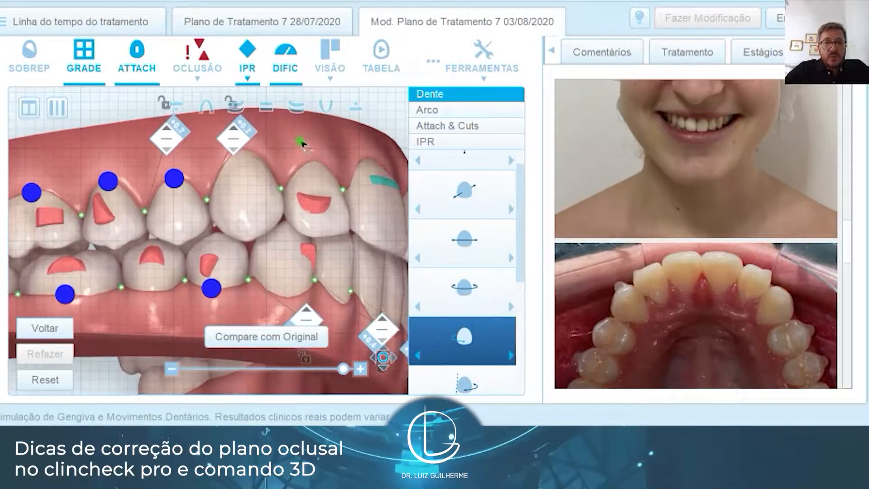
click(354, 107)
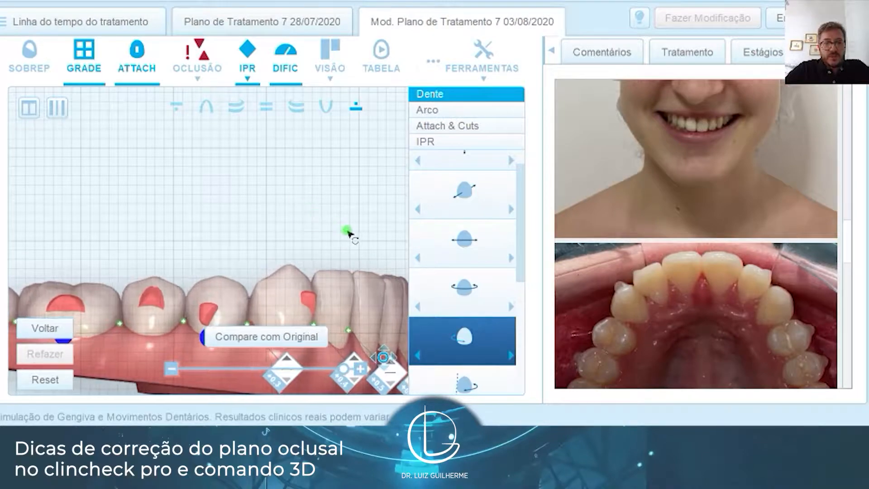
click(240, 113)
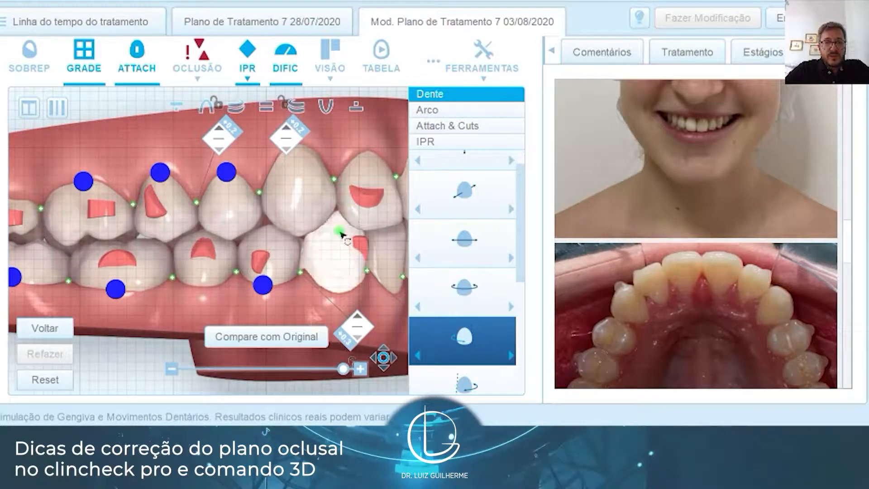
Intrude the lower right canine by 0.3 mm and deselect it
click(341, 234)
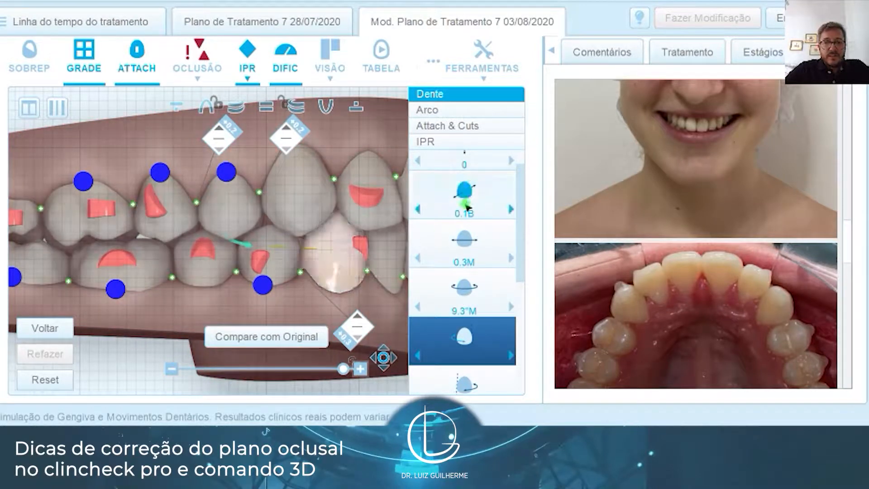
scroll(466, 207, up, 1)
click(473, 181)
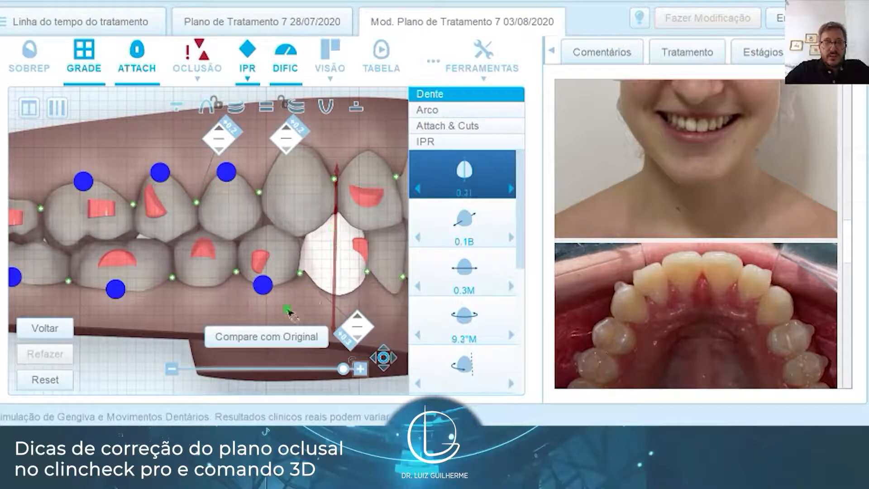
click(284, 292)
Examine the right canines and incisors from oblique angles above and below the occlusal plane
drag(388, 142, 364, 183)
drag(356, 313, 262, 288)
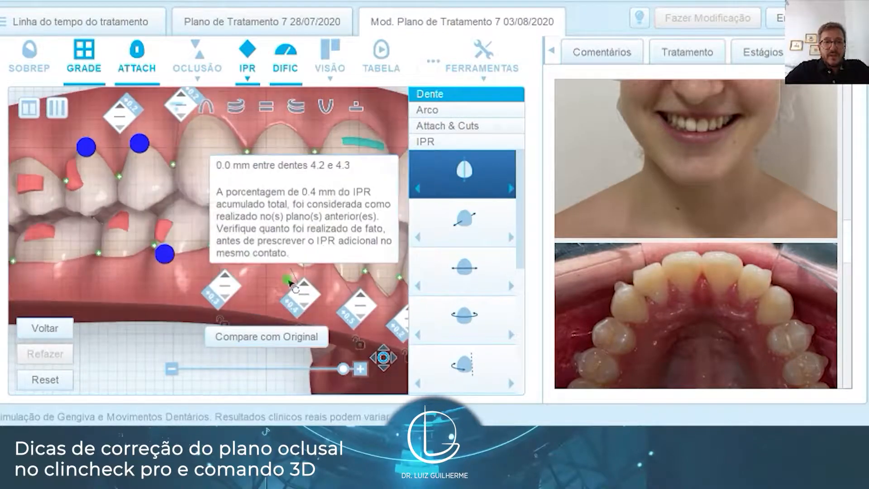
scroll(316, 228, up, 1)
scroll(316, 228, down, 3)
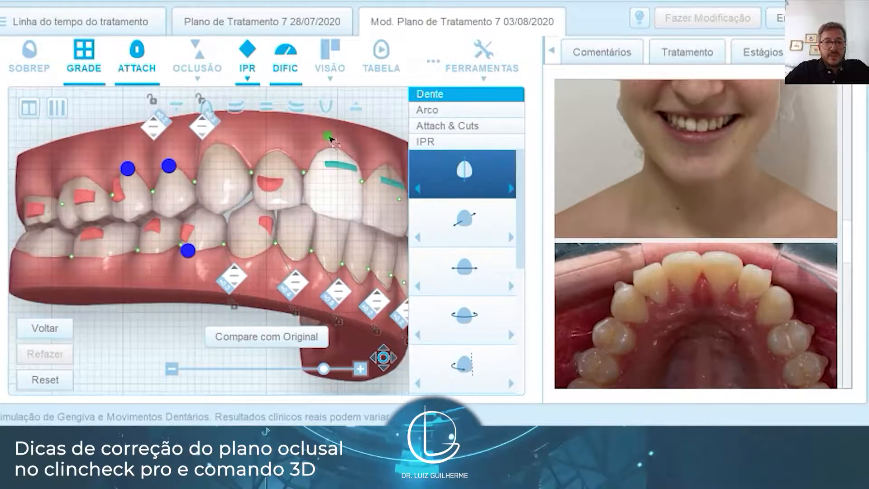
drag(306, 131, 200, 322)
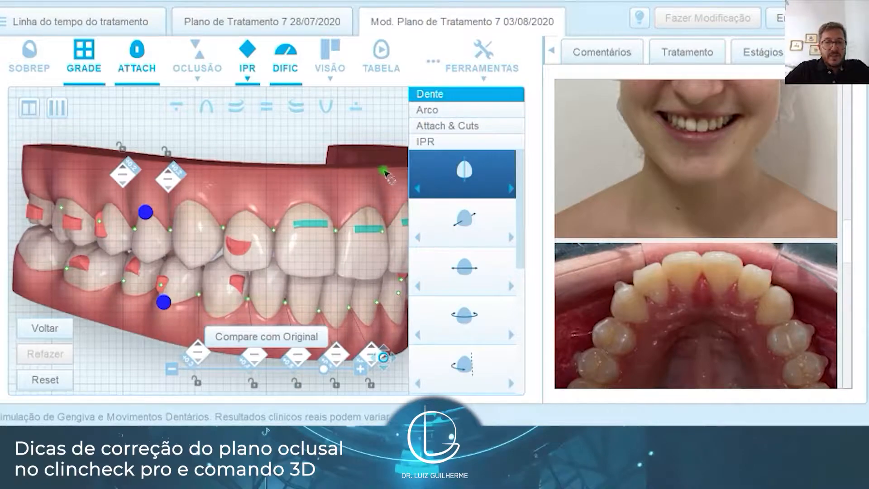
drag(383, 171, 378, 163)
drag(68, 178, 85, 187)
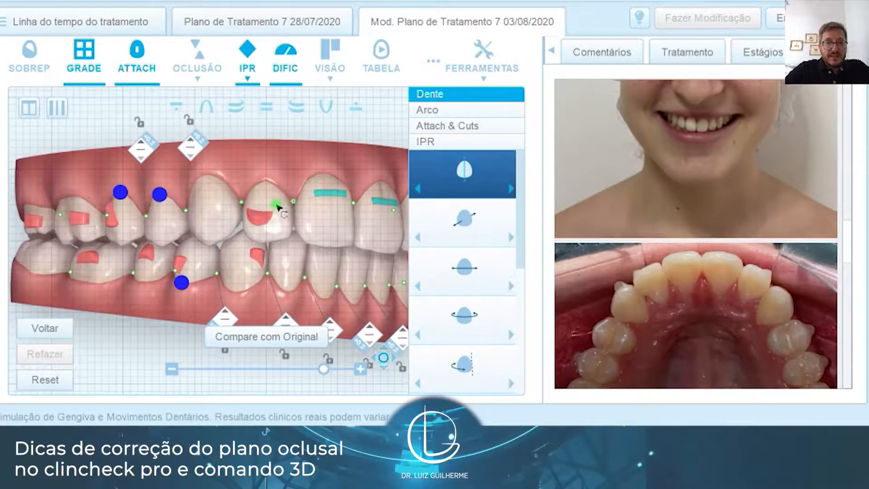
Angulate the upper right lateral incisor to about 6.4° distal and deselect it
click(277, 207)
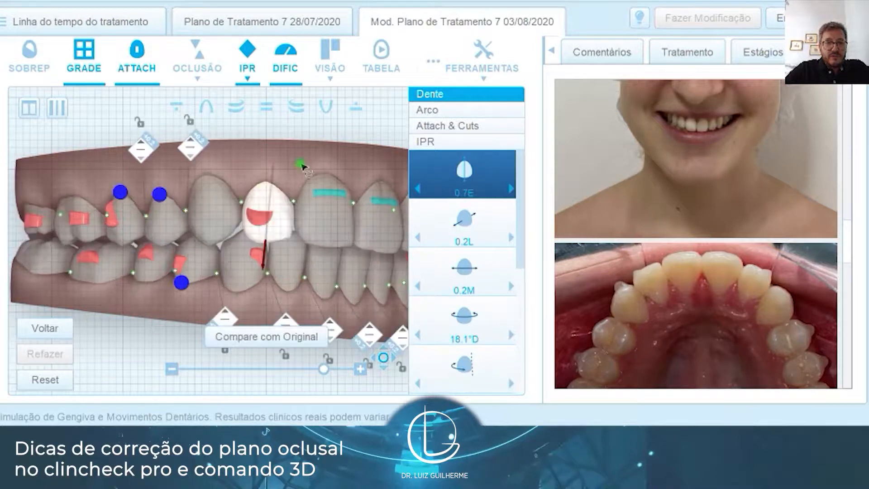
drag(301, 165, 305, 175)
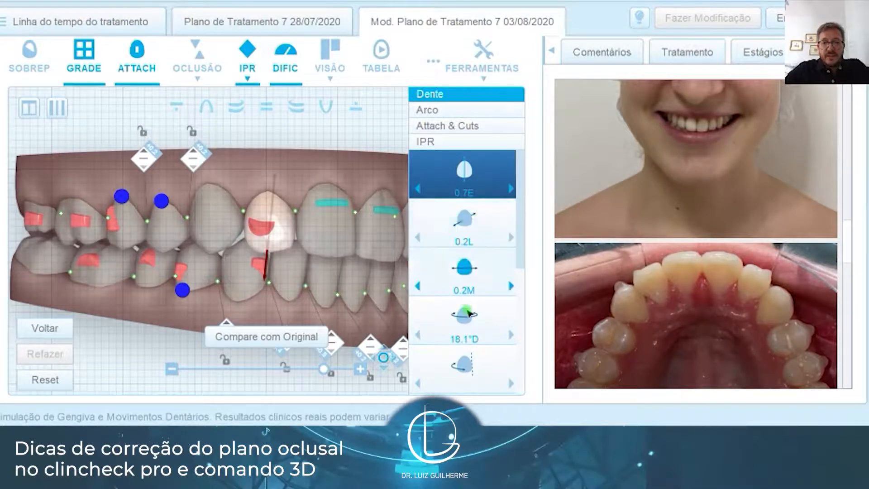
scroll(466, 312, down, 4)
click(464, 291)
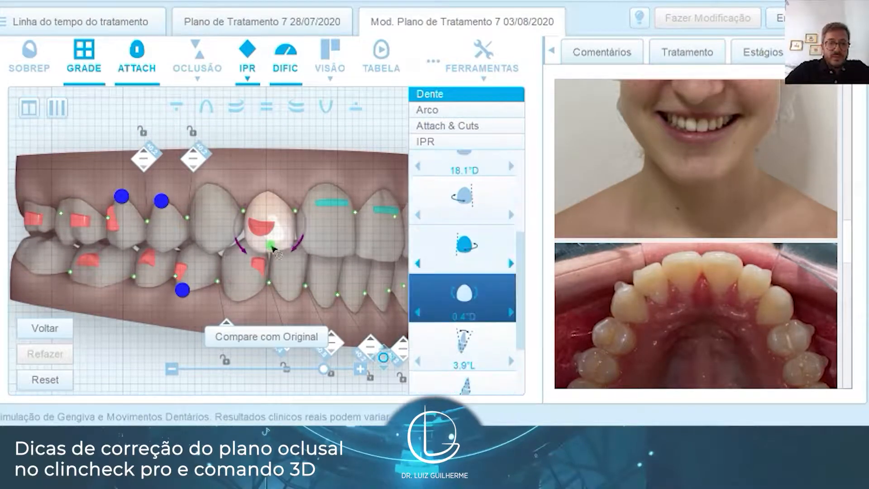
drag(272, 247, 242, 250)
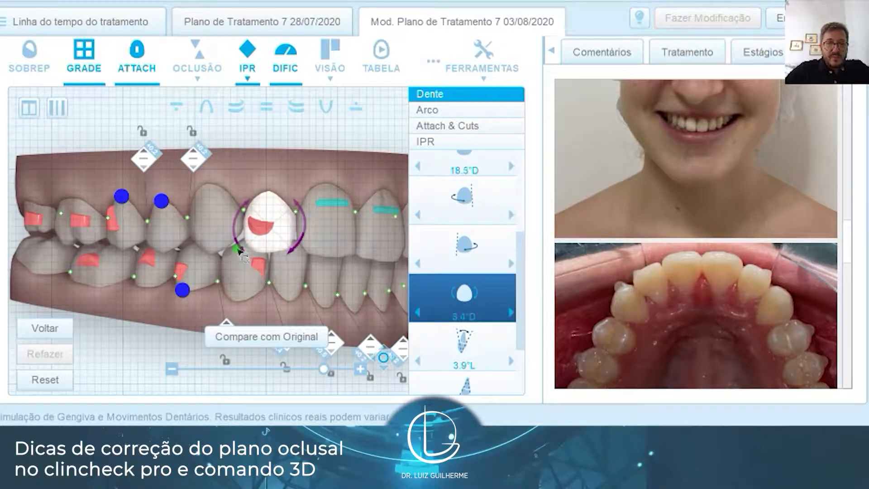
click(175, 316)
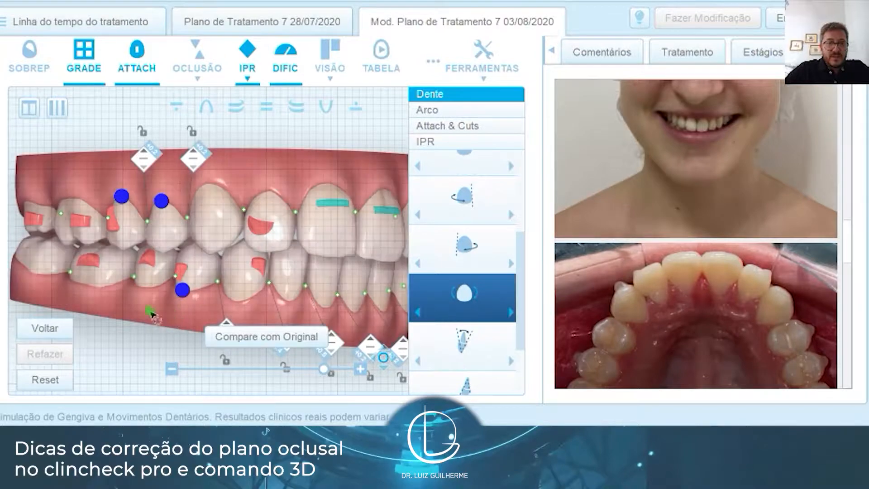
Check the upper right lateral incisor's inclination from the right side and increase its distal angulation further
drag(163, 316, 179, 304)
drag(161, 189, 183, 193)
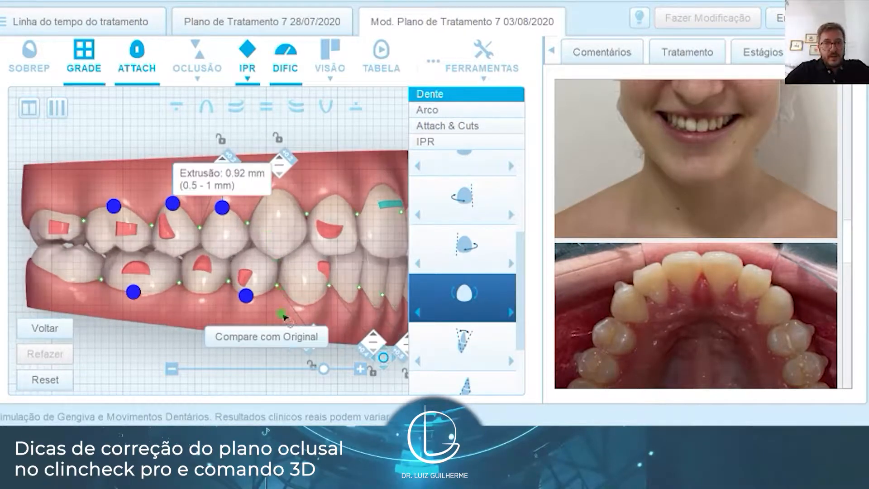
click(295, 330)
drag(318, 307, 121, 277)
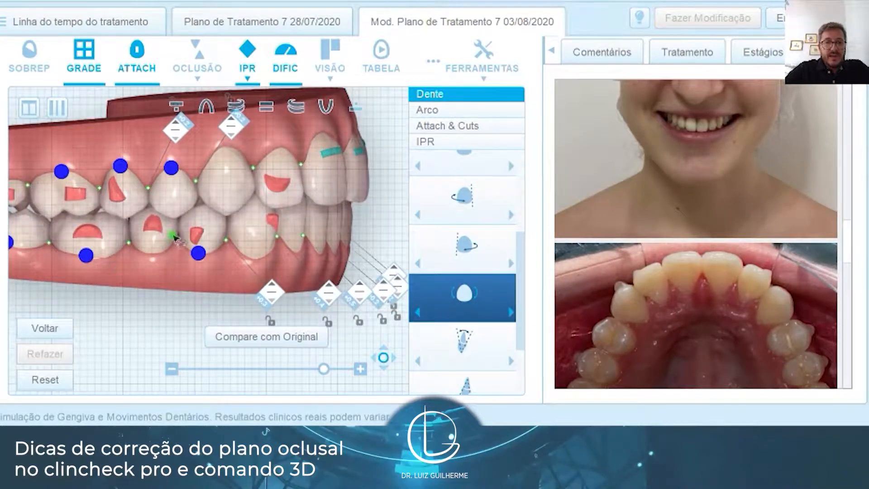
drag(146, 148, 142, 141)
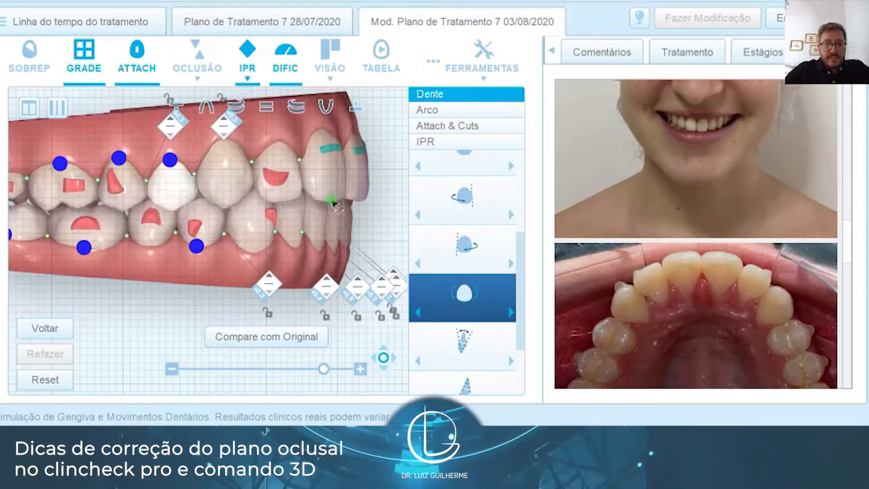
click(264, 197)
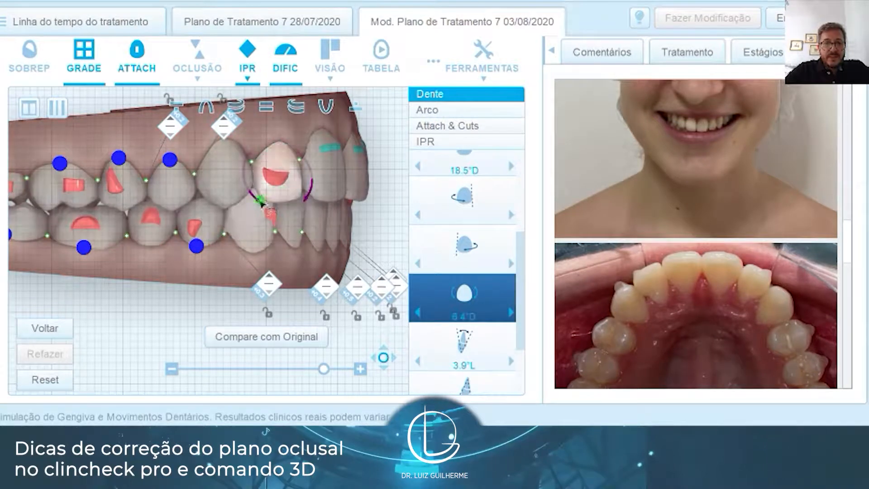
drag(261, 203, 258, 204)
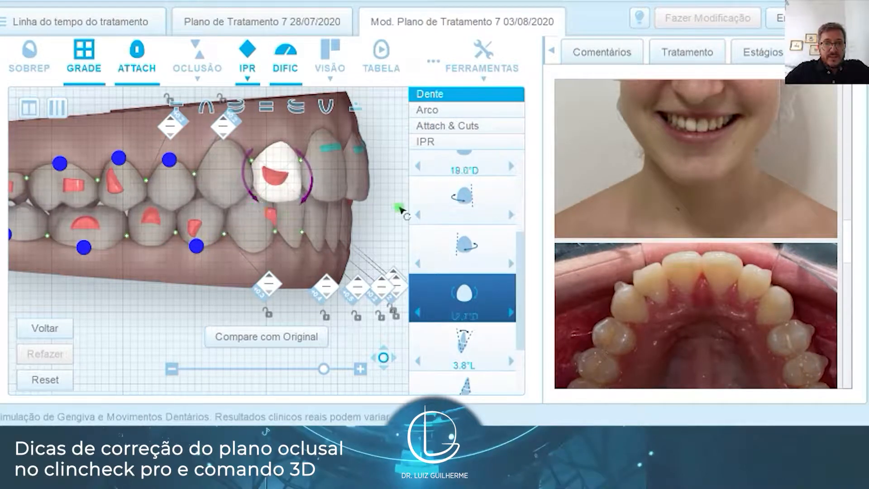
Reduce the upper right lateral incisor's distal angulation and compare the modified right side with the original plan
drag(371, 201, 335, 199)
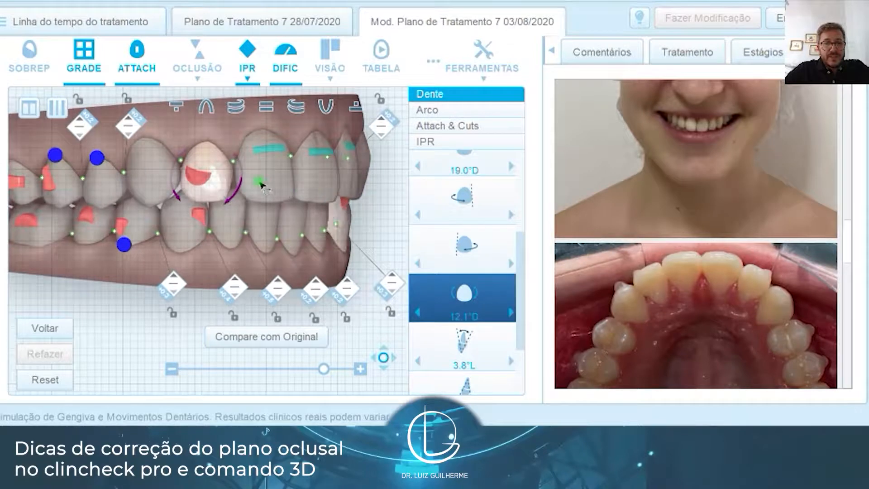
drag(243, 182, 243, 180)
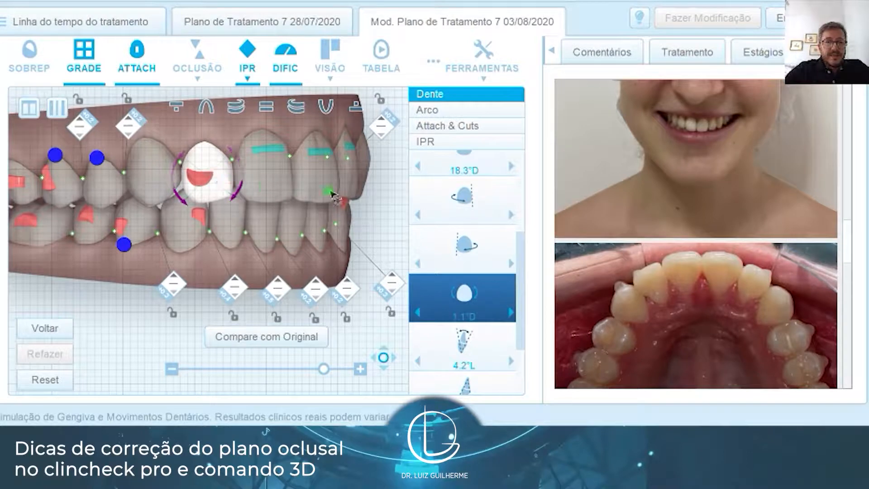
click(225, 343)
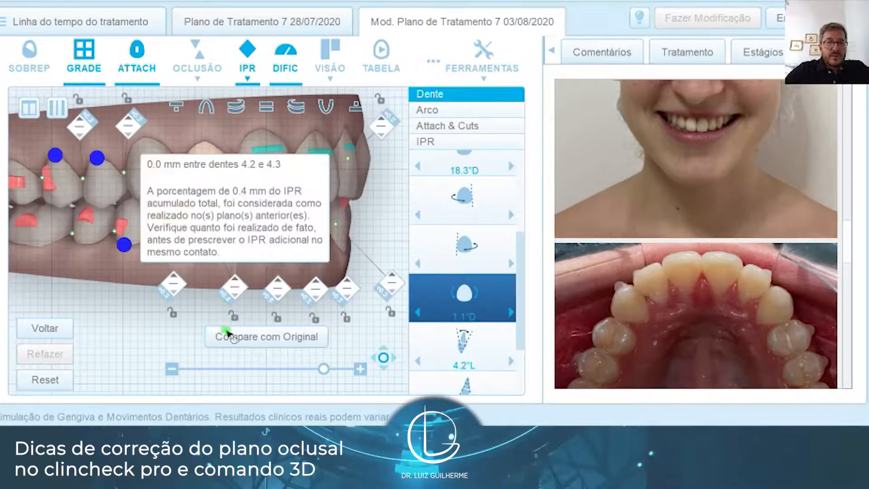
click(226, 340)
click(244, 342)
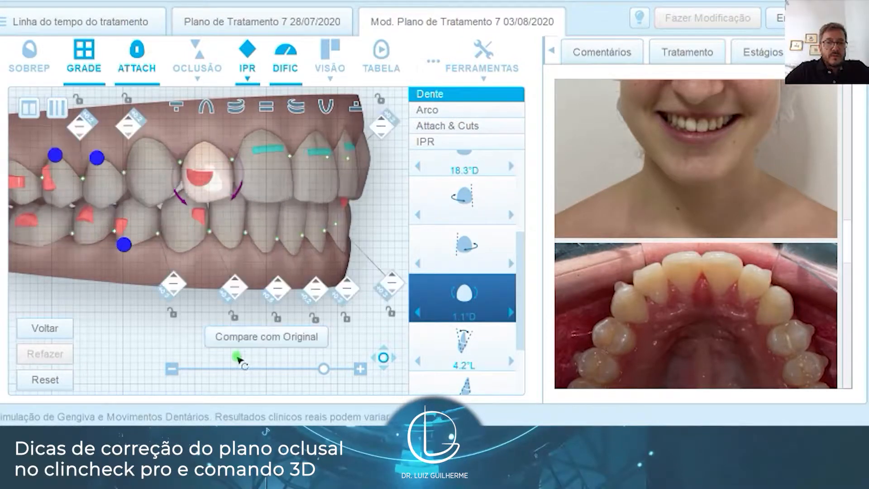
click(246, 339)
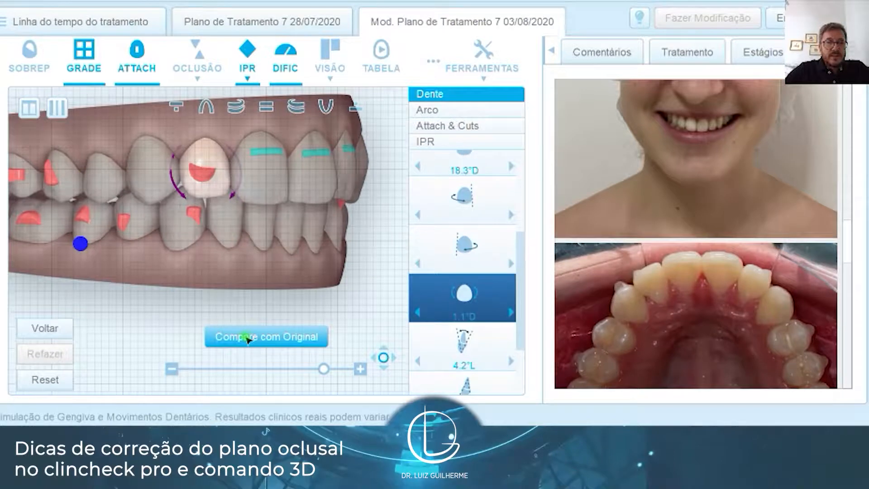
click(242, 340)
click(240, 341)
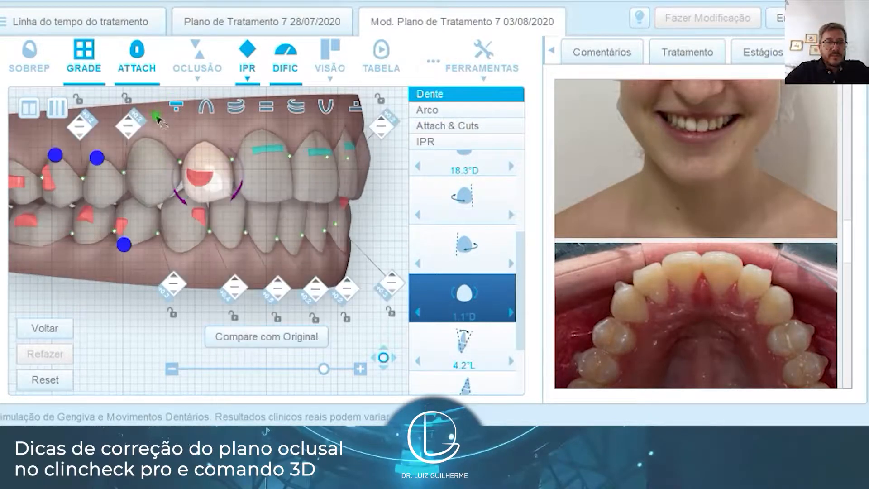
Inspect the upper right lateral incisor against its neighbours from the right side and deselect it
drag(174, 132, 162, 275)
drag(166, 130, 147, 317)
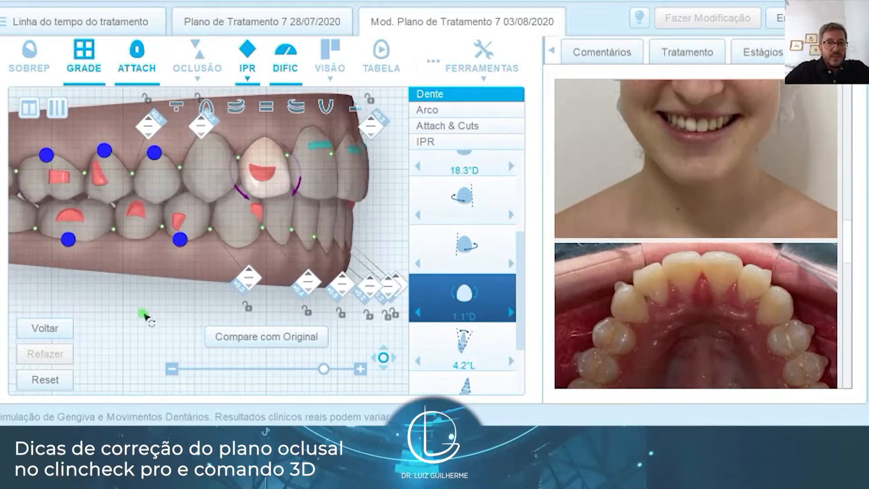
drag(158, 273, 184, 273)
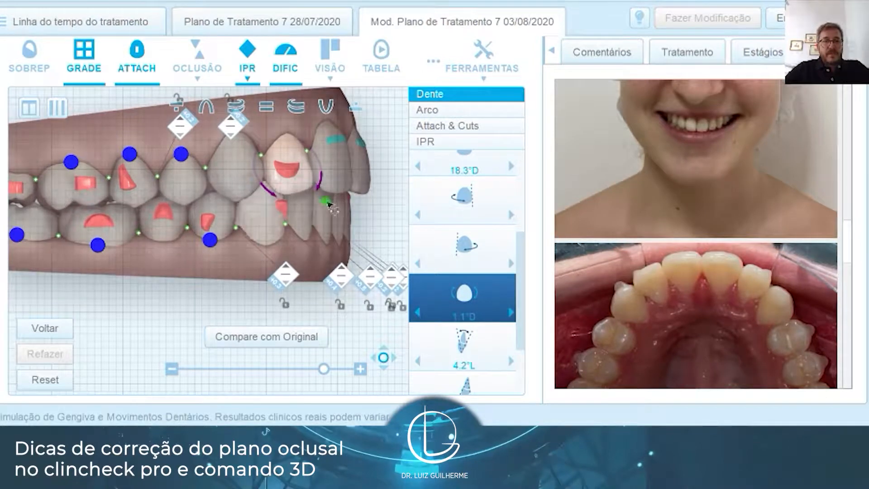
click(377, 195)
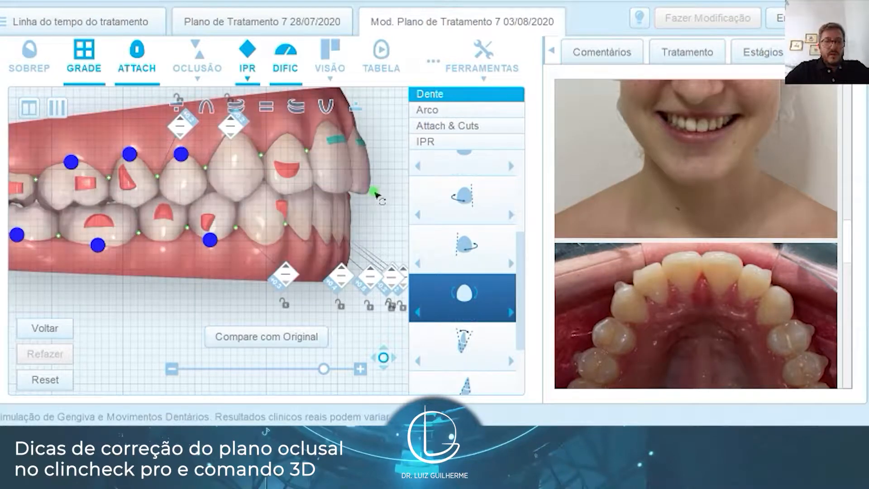
drag(376, 194, 359, 186)
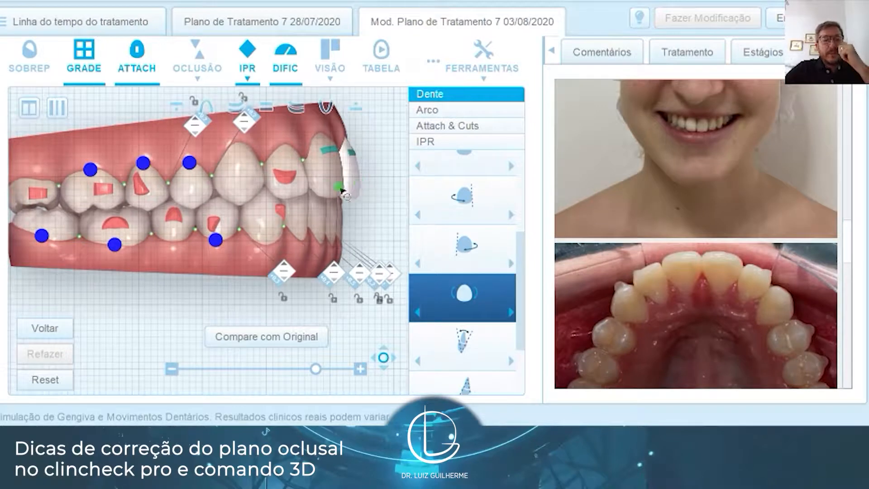
Check the extrusion values of the upper right second molar, first molar, second premolar and first premolar
click(45, 198)
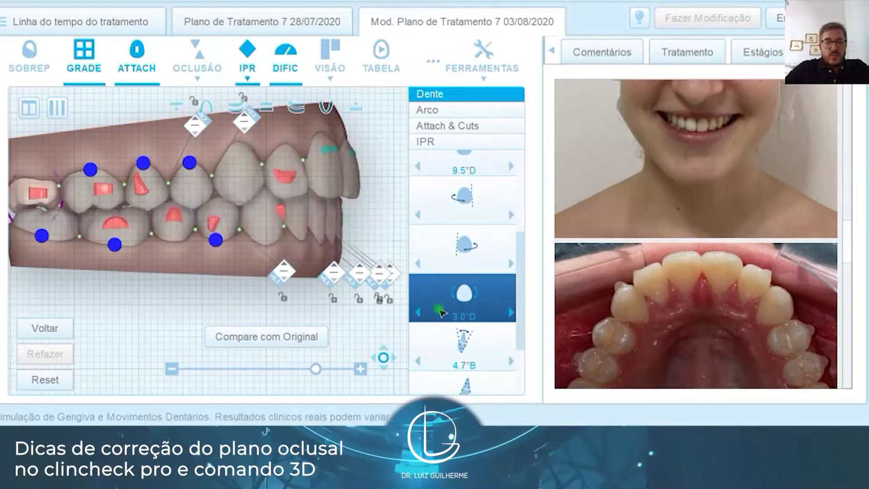
scroll(455, 178, up, 3)
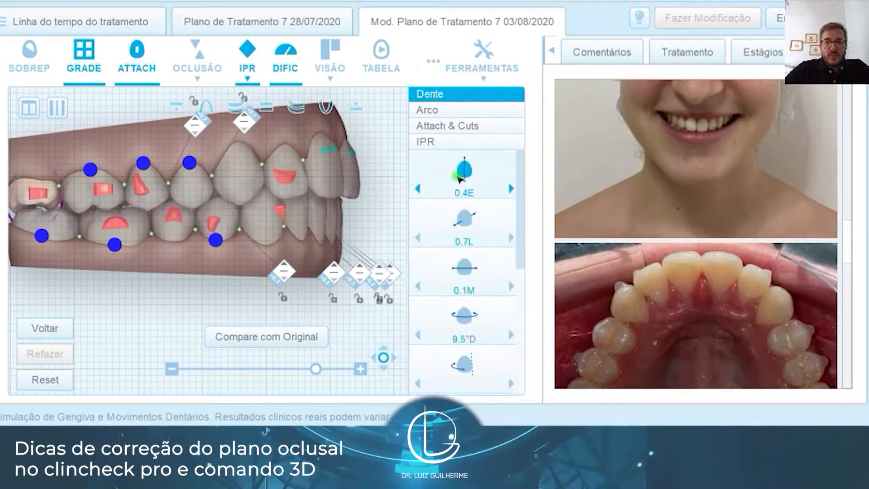
click(459, 180)
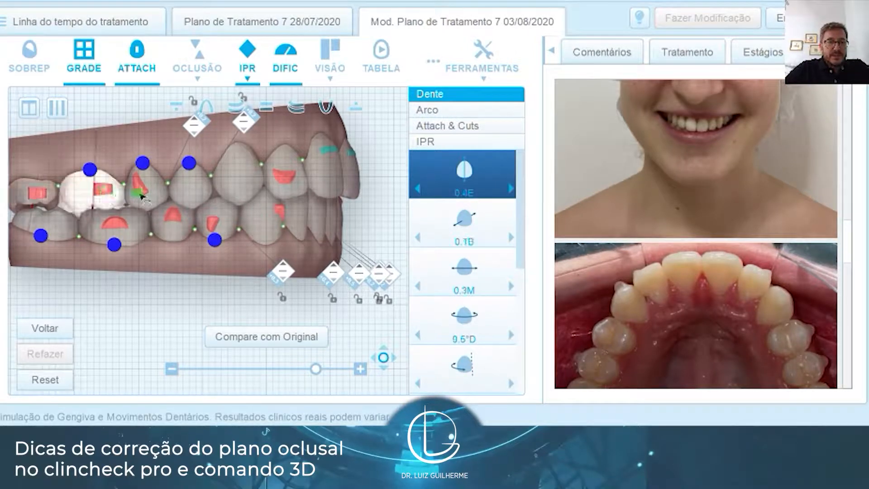
click(141, 186)
click(190, 192)
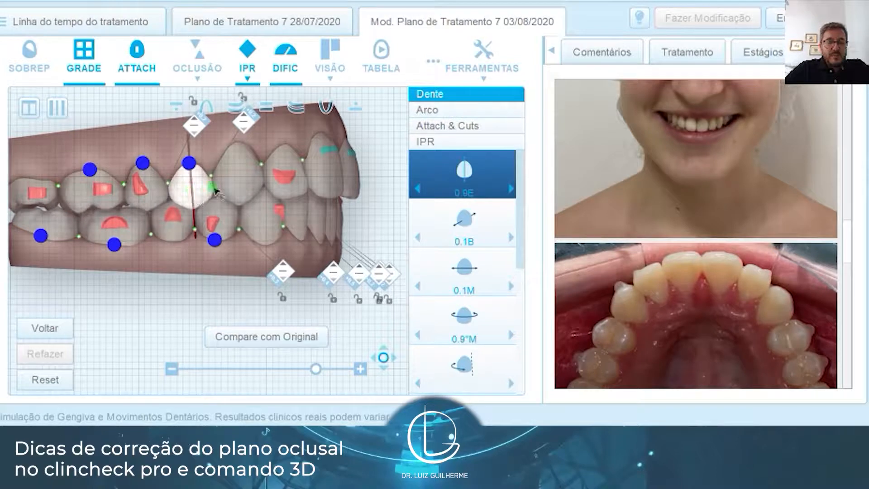
Place a horizontal bevelled 3 mm rectangular attachment on the buccal surface of the upper right first premolar
click(479, 126)
click(492, 204)
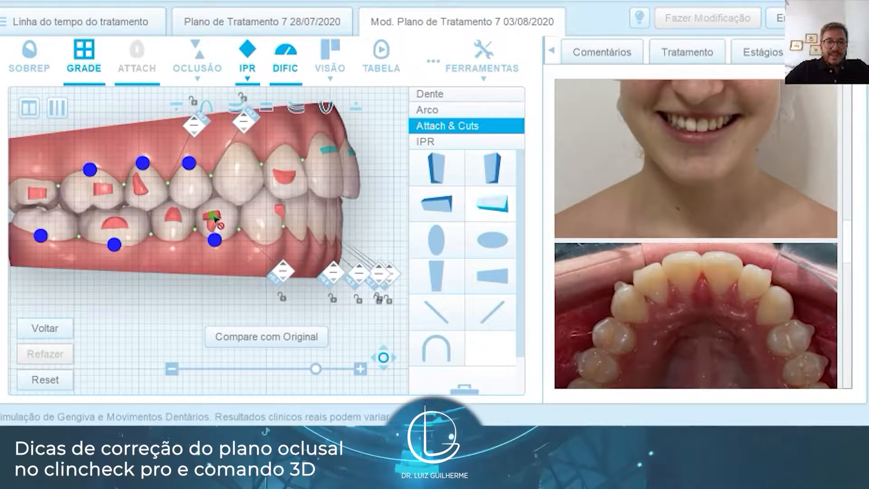
click(192, 190)
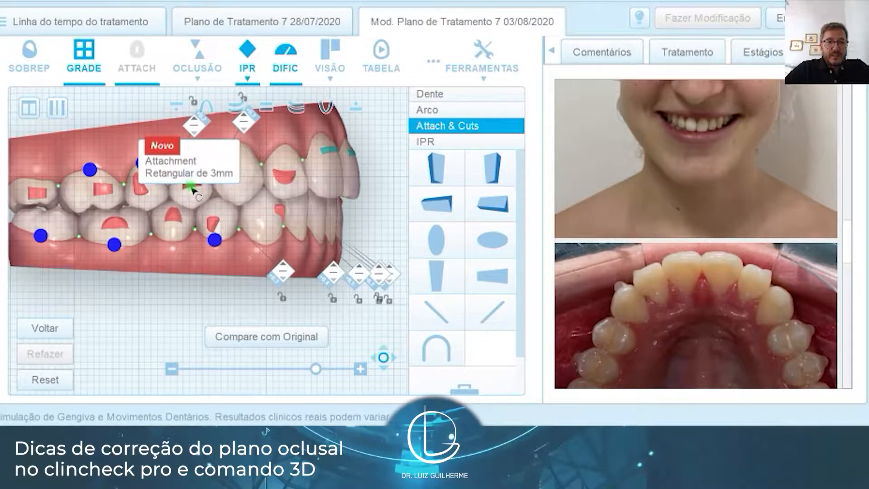
scroll(340, 210, up, 5)
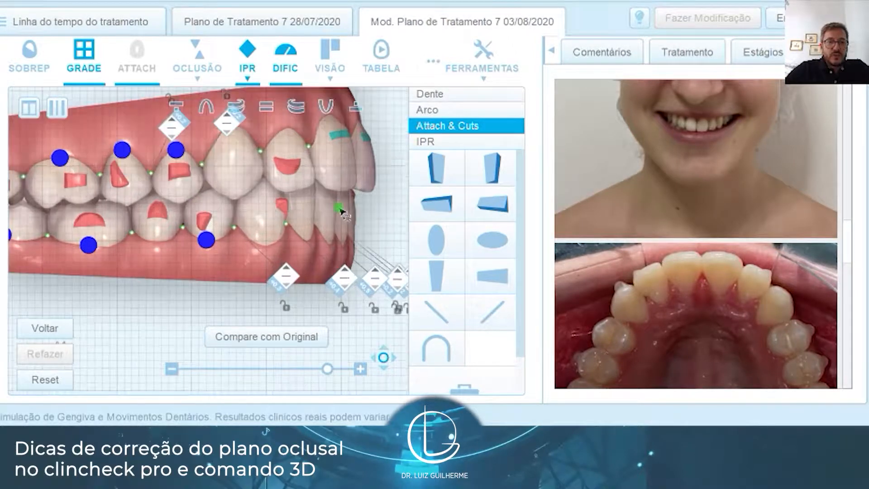
Adjust the position of the upper right first premolar's attachment and set its size to 4 mm
right_drag(125, 112, 140, 155)
drag(141, 157, 186, 194)
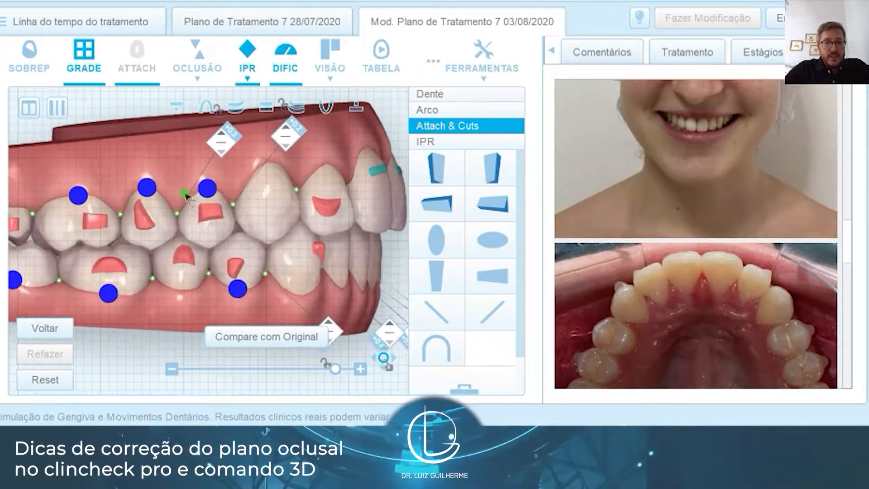
click(216, 217)
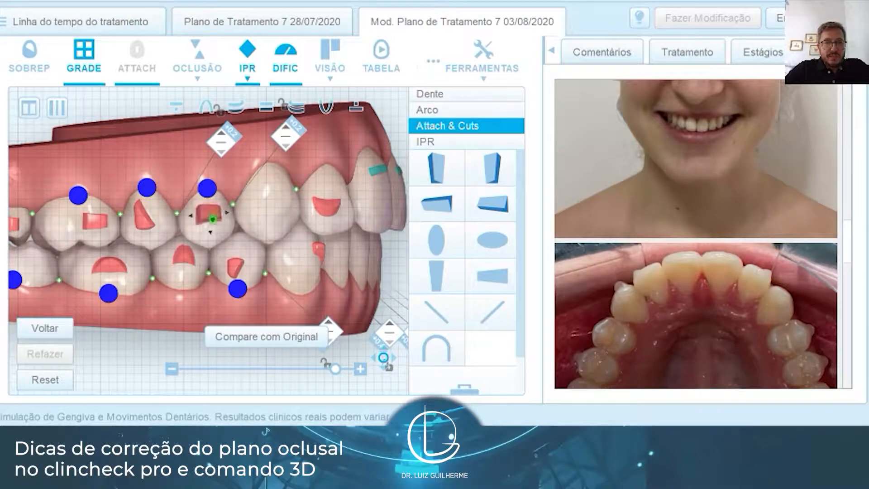
right_click(212, 222)
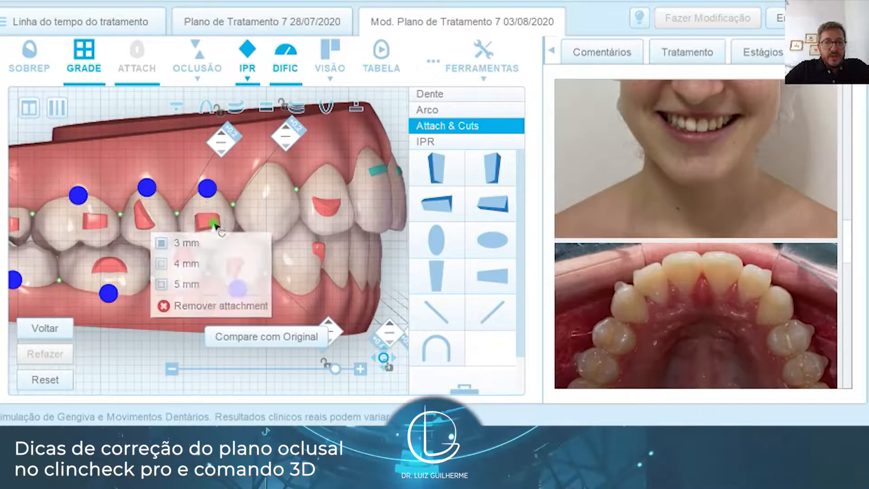
click(188, 267)
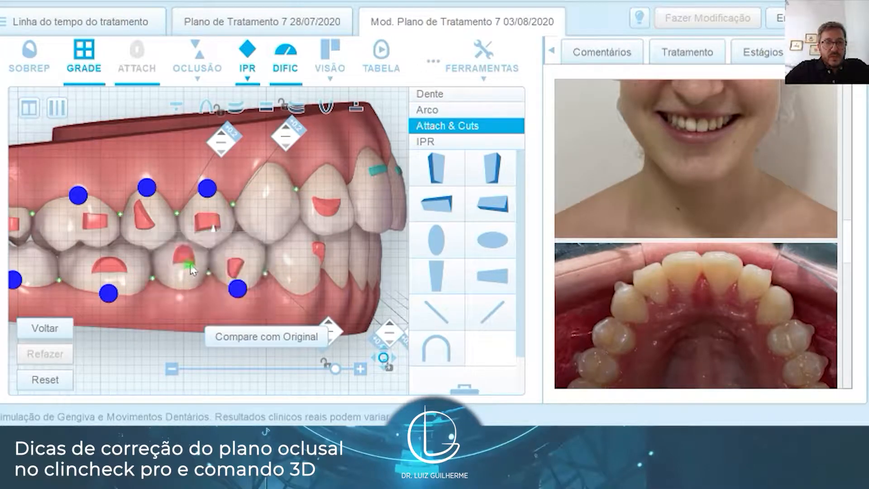
click(208, 221)
View the upper right first premolar's attachment in profile from behind, adjust its orientation slightly and deselect it
drag(131, 178, 263, 304)
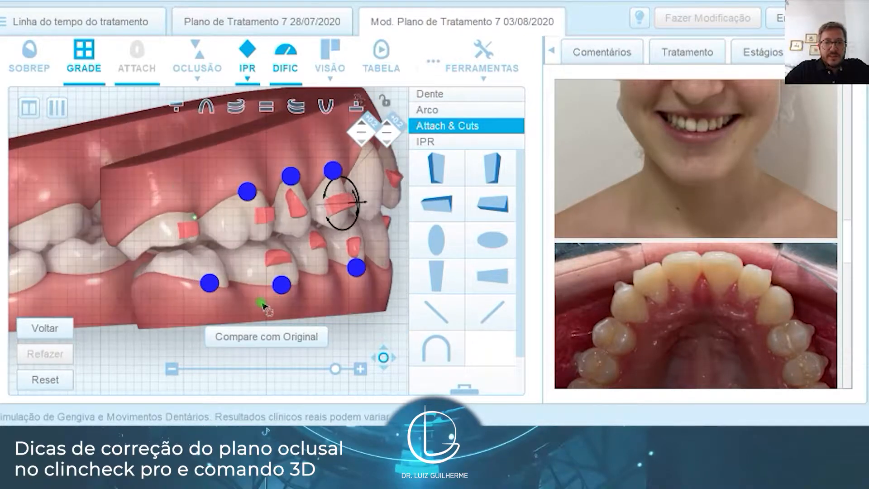
drag(189, 184, 284, 205)
right_drag(278, 182, 216, 198)
drag(219, 190, 348, 223)
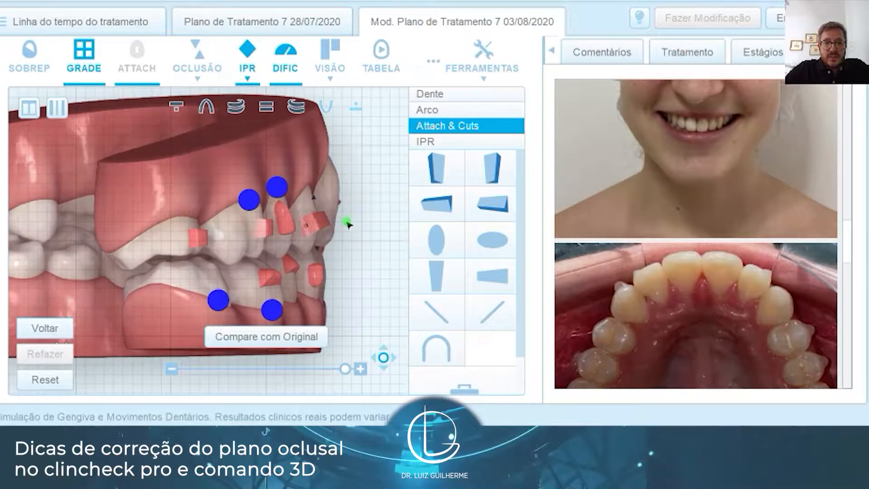
click(316, 223)
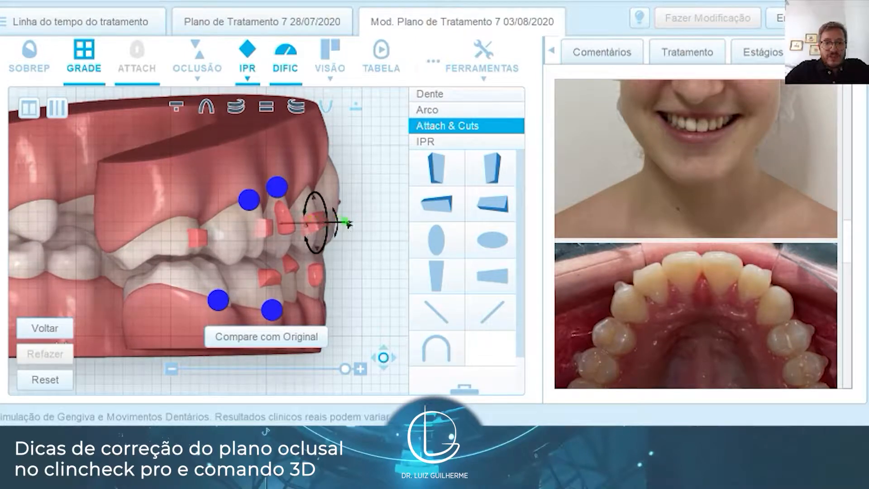
drag(342, 220, 340, 221)
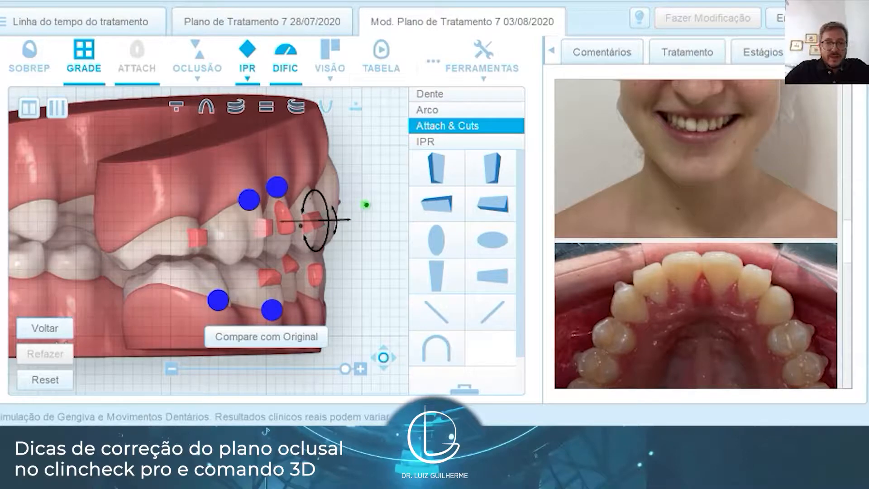
click(366, 205)
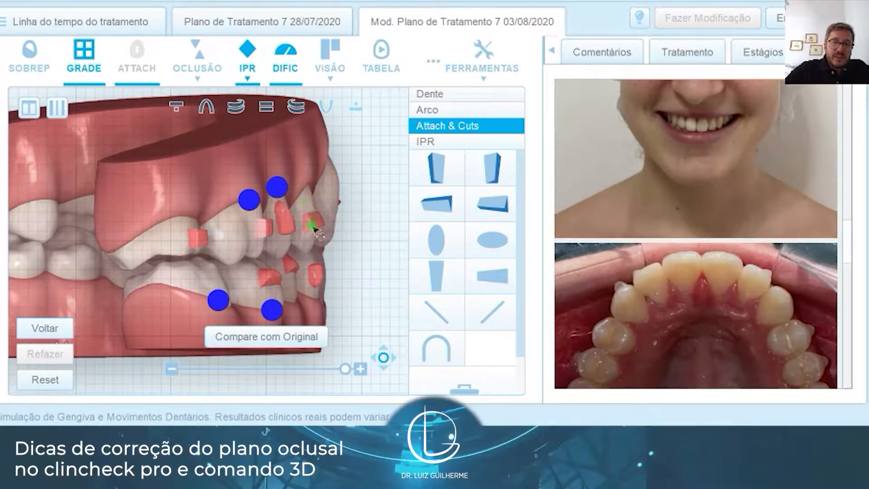
Pull the rectangular attachment off the upper right first premolar and reposition it on the tooth's buccal surface
drag(355, 215, 372, 199)
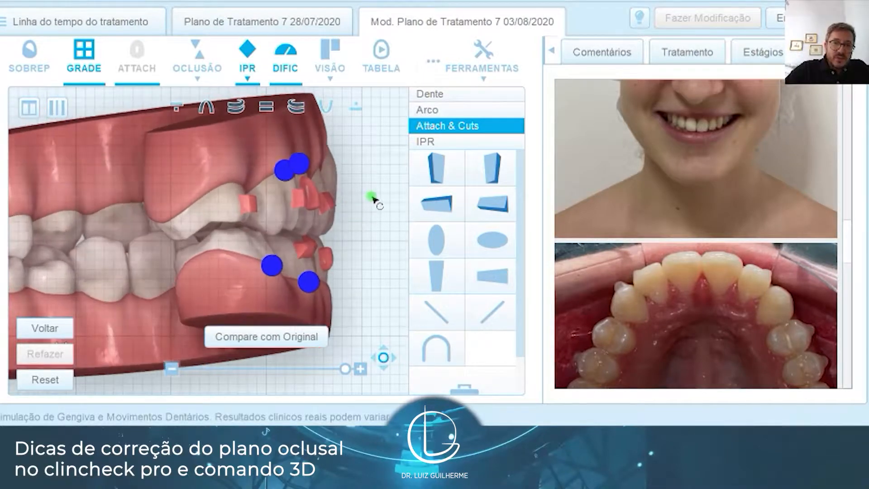
click(333, 206)
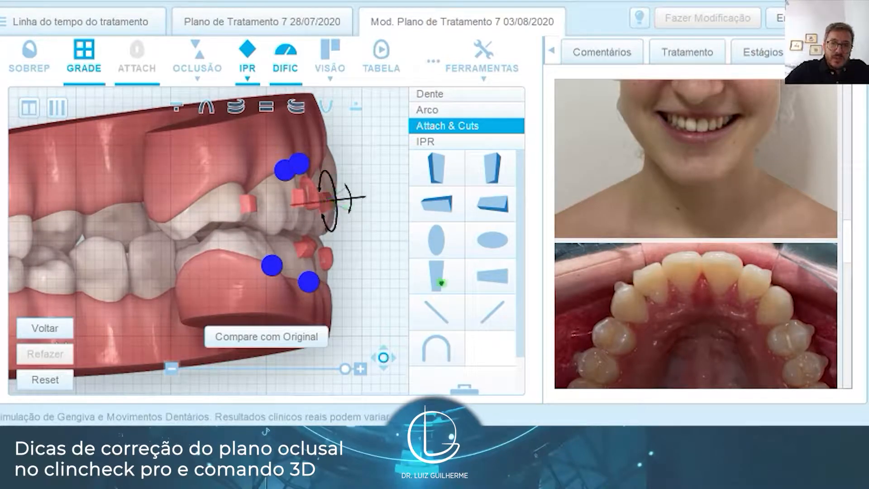
drag(319, 222, 324, 209)
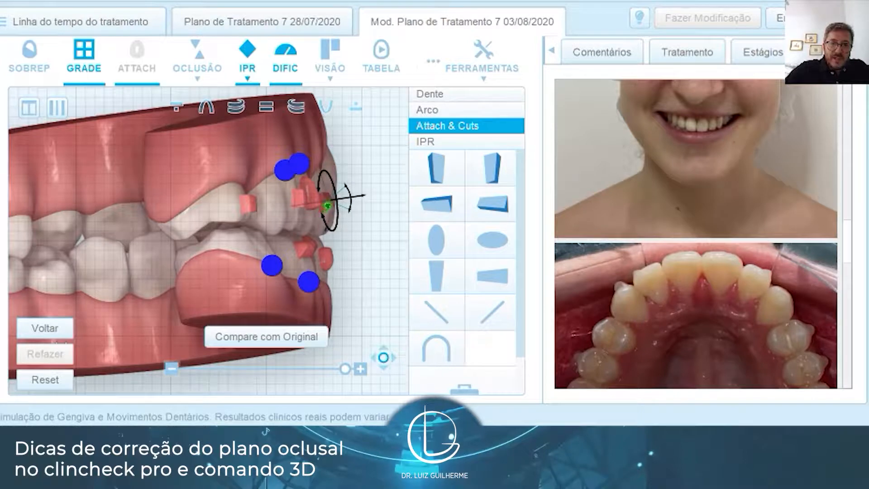
click(381, 249)
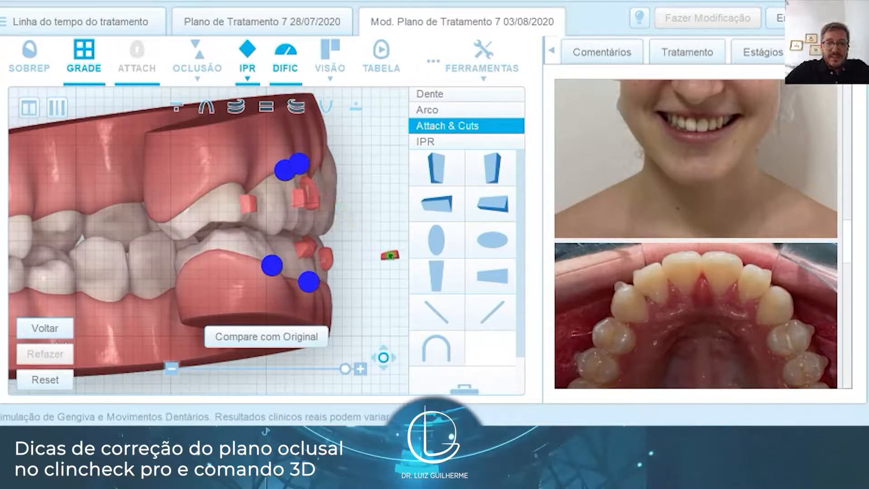
click(452, 382)
drag(458, 391, 329, 207)
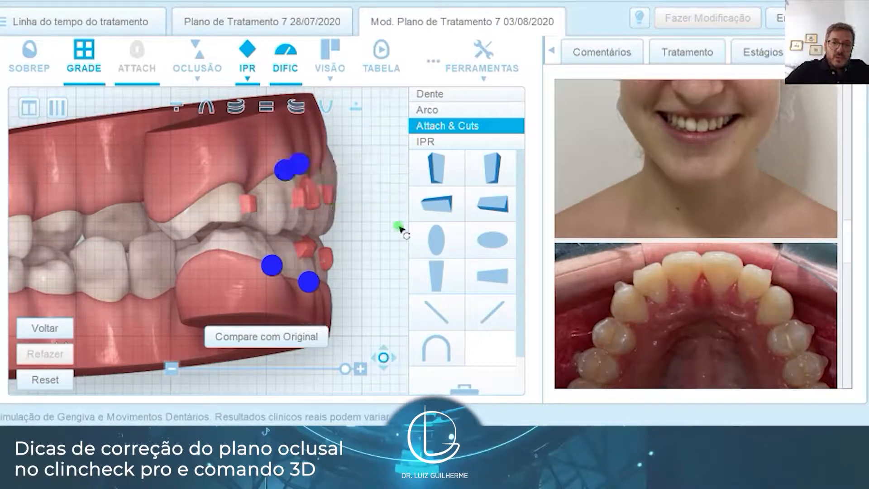
Adjust the orientation of the upper right first premolar's attachment and check it from the right side
drag(384, 195, 319, 198)
click(307, 194)
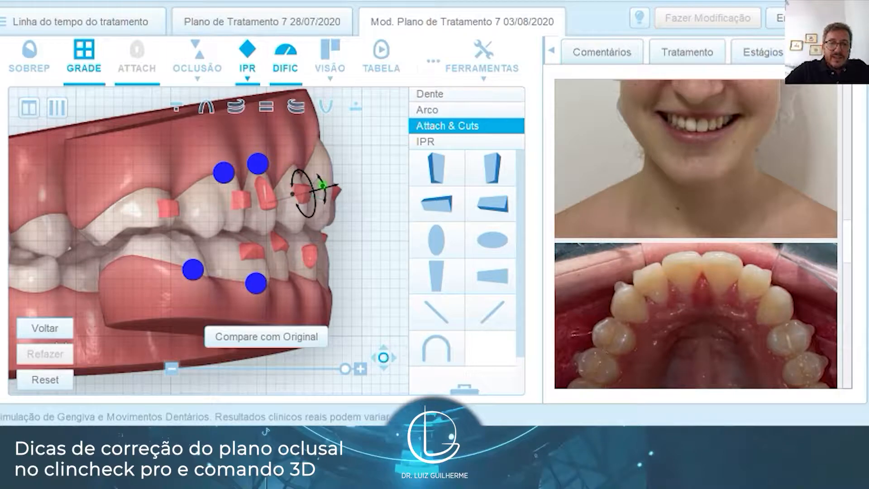
drag(380, 196, 260, 195)
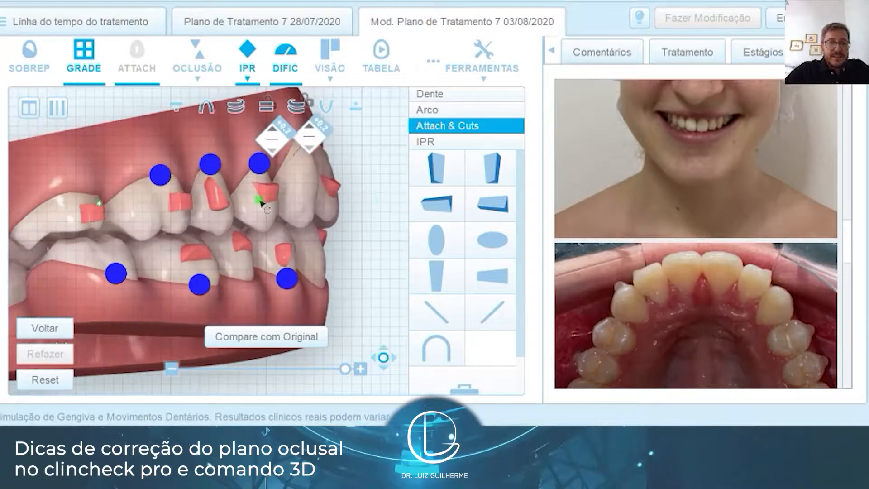
drag(333, 243, 360, 237)
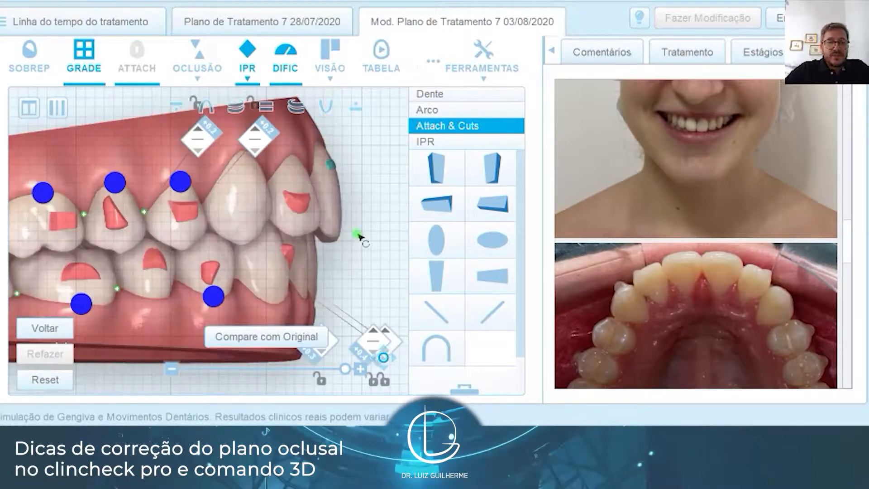
drag(362, 270, 77, 145)
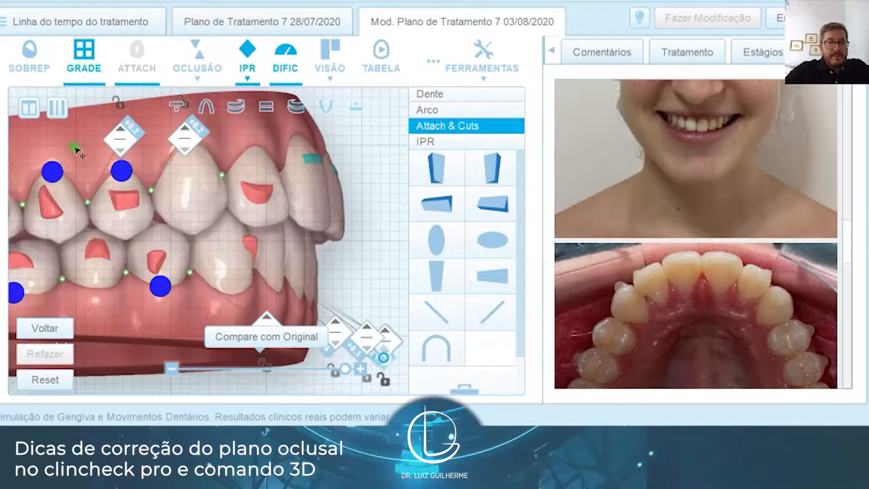
Place a 4 mm horizontal rectangular attachment on the upper right canine and shift it slightly toward the cusp tip
right_drag(107, 145, 162, 145)
drag(242, 306, 255, 229)
scroll(254, 229, down, 5)
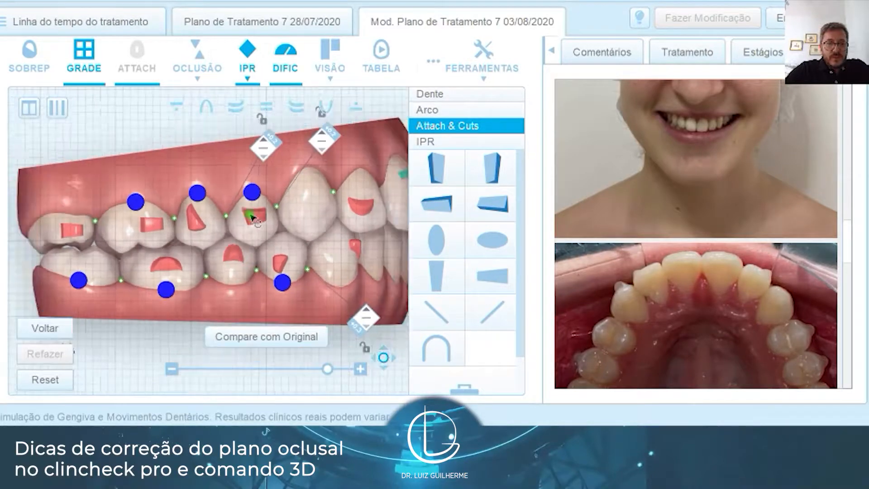
scroll(251, 217, down, 1)
click(265, 328)
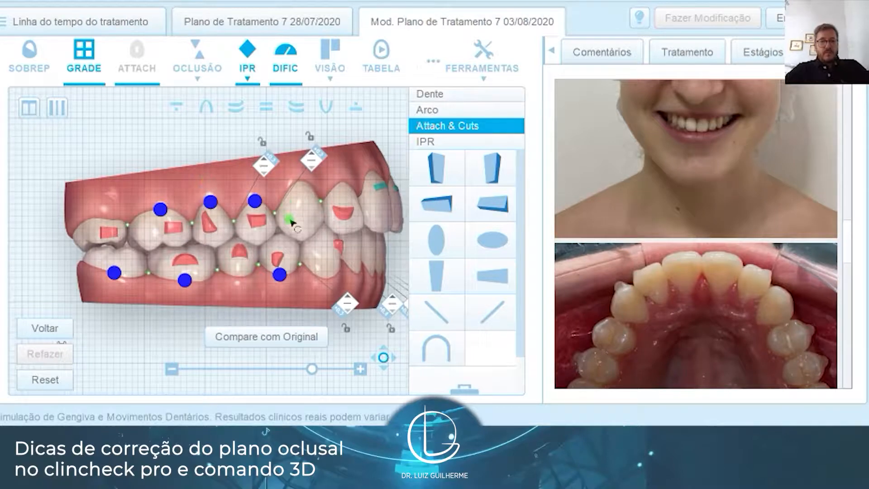
click(246, 338)
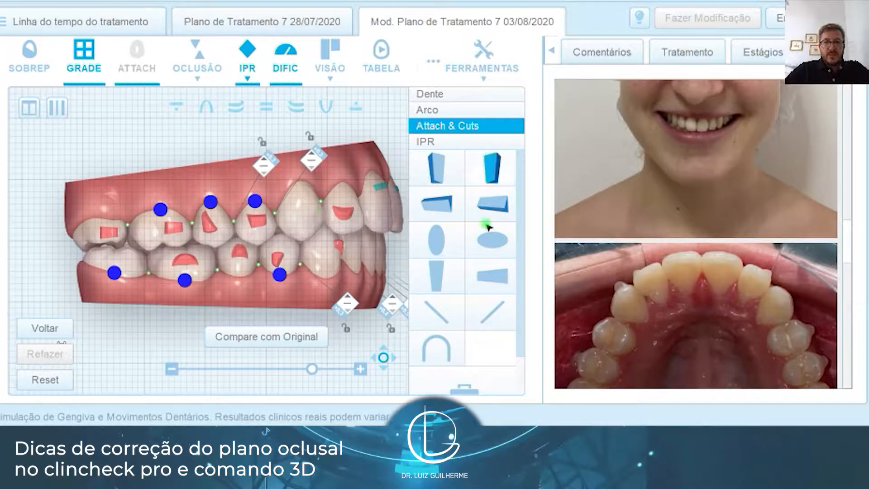
drag(494, 207, 311, 211)
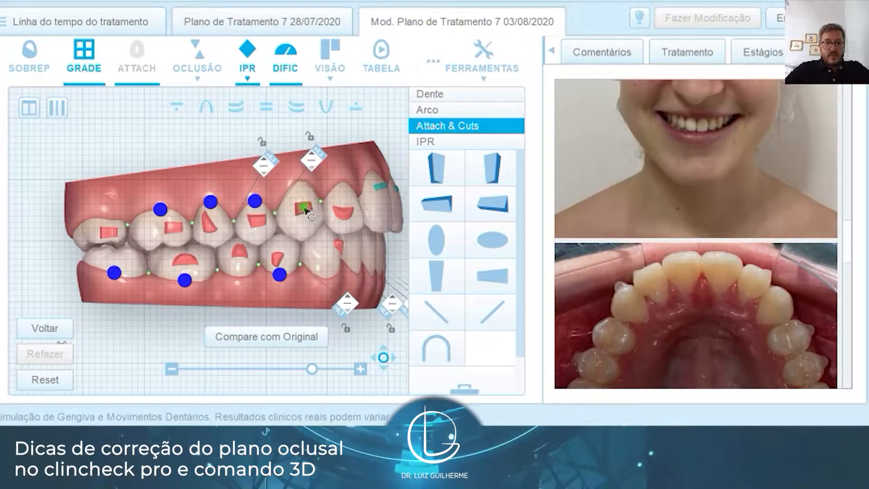
right_click(304, 211)
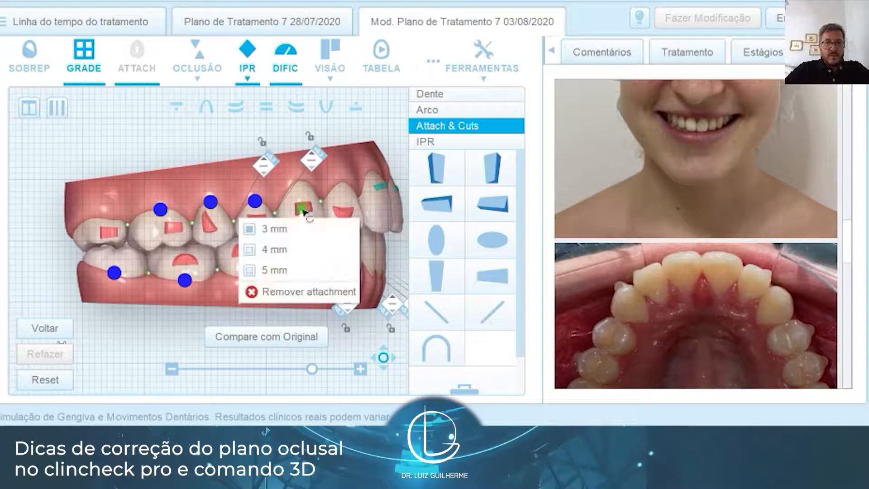
click(277, 250)
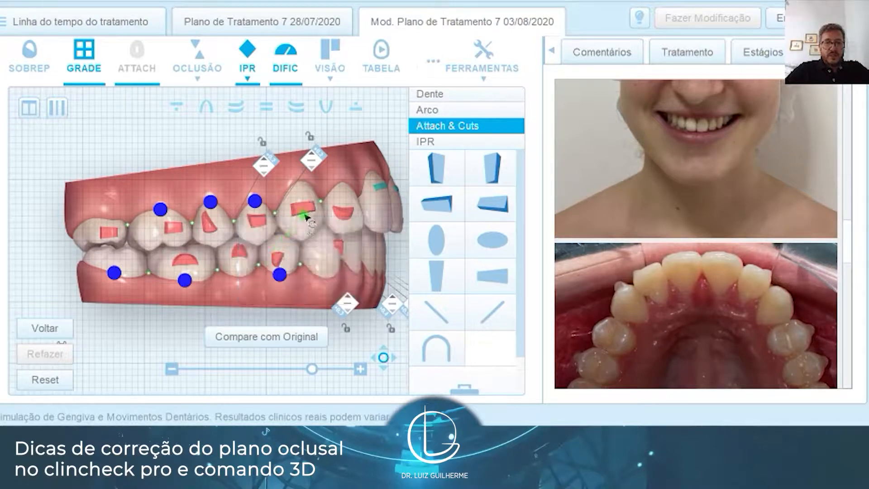
drag(303, 211, 303, 220)
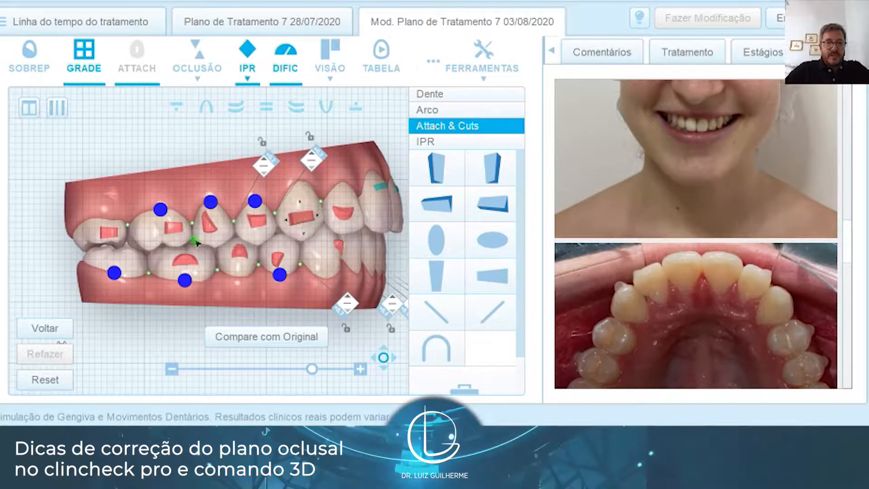
Remove the rectangular attachment from the upper right second molar
click(113, 235)
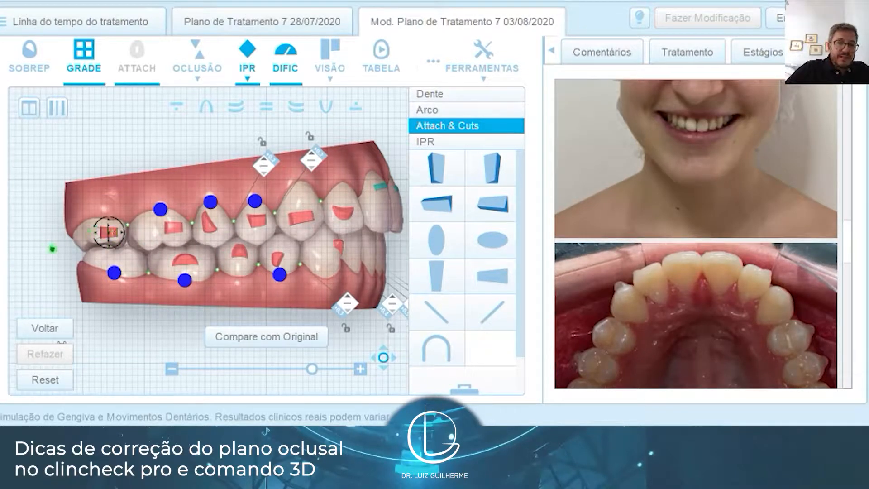
drag(59, 256, 57, 252)
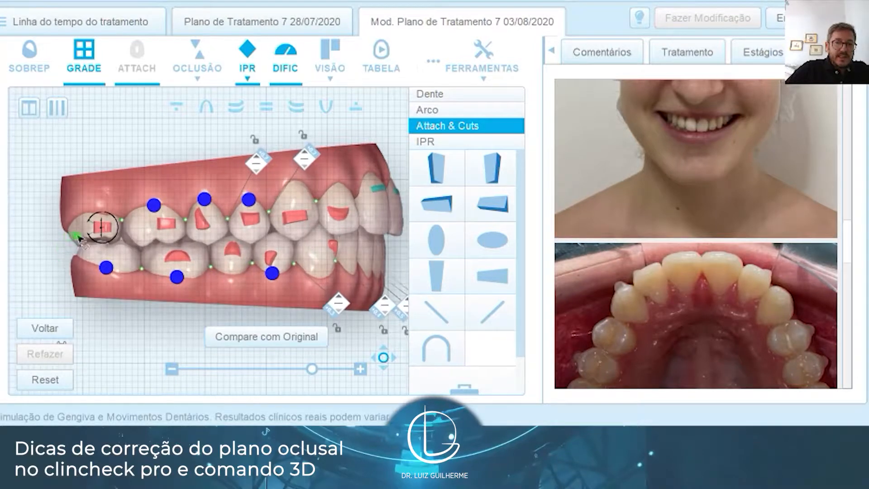
drag(103, 231, 465, 388)
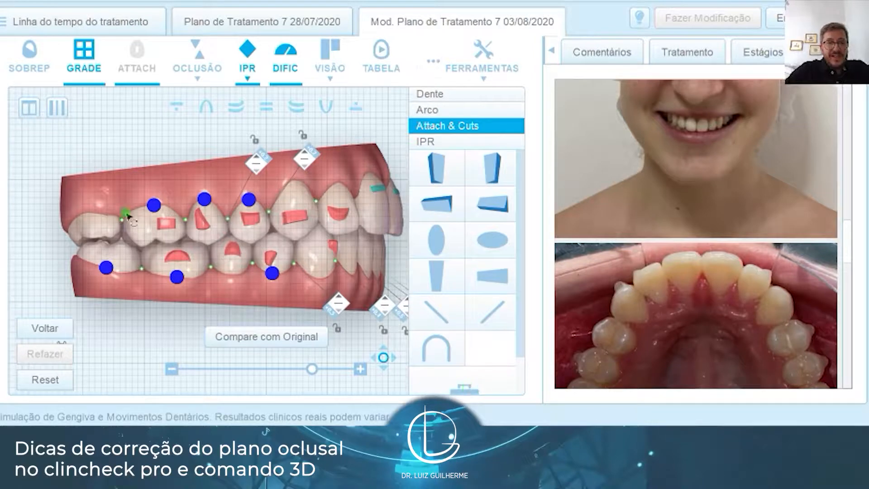
Set the upper right first molar's rectangular attachment to 4 mm and adjust its position on the buccal surface
drag(130, 189, 145, 191)
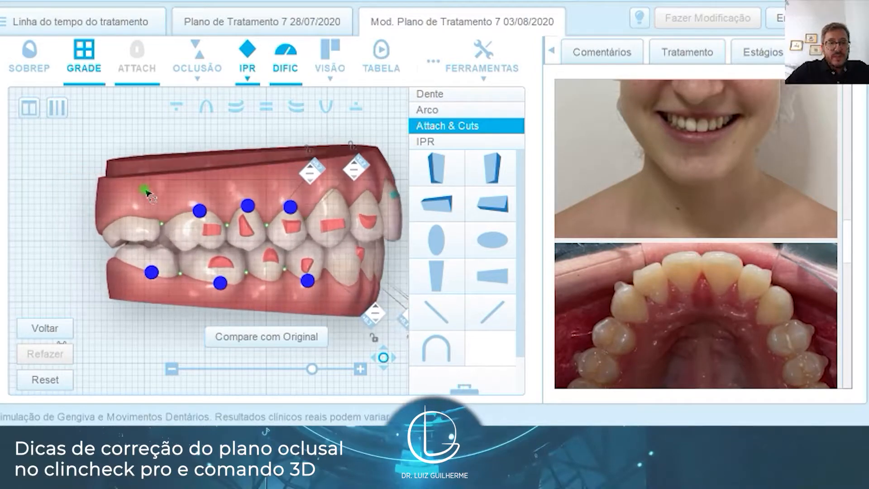
click(214, 234)
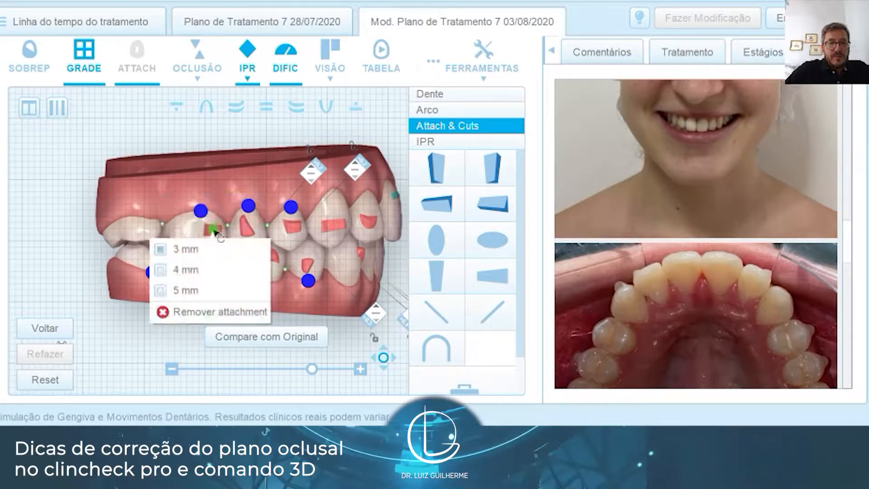
click(195, 270)
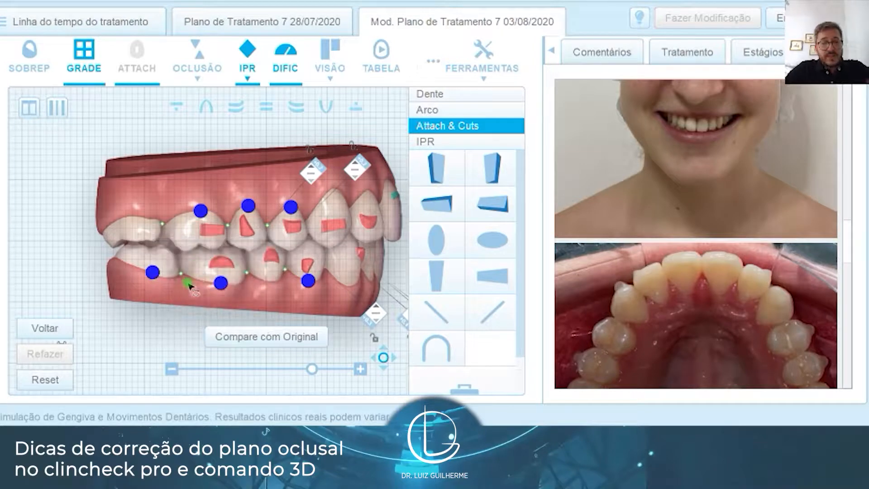
click(209, 233)
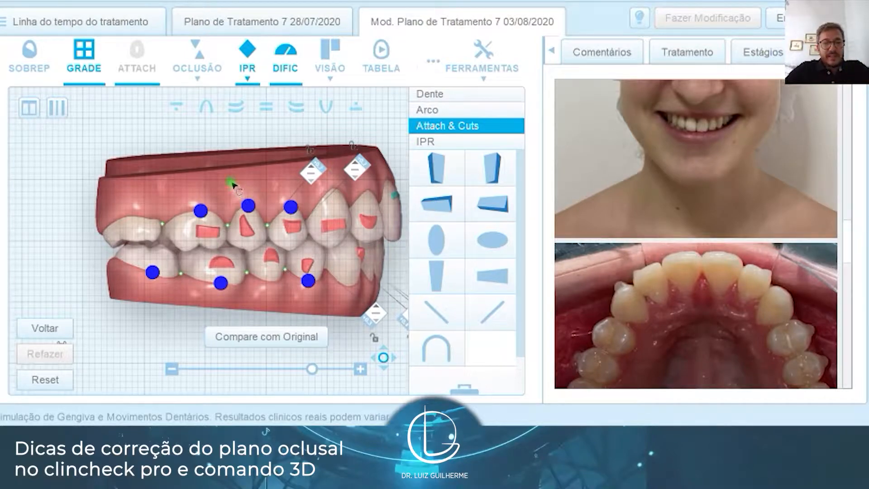
Examine the attachments on the right posterior teeth from the side and from below
drag(159, 216, 154, 209)
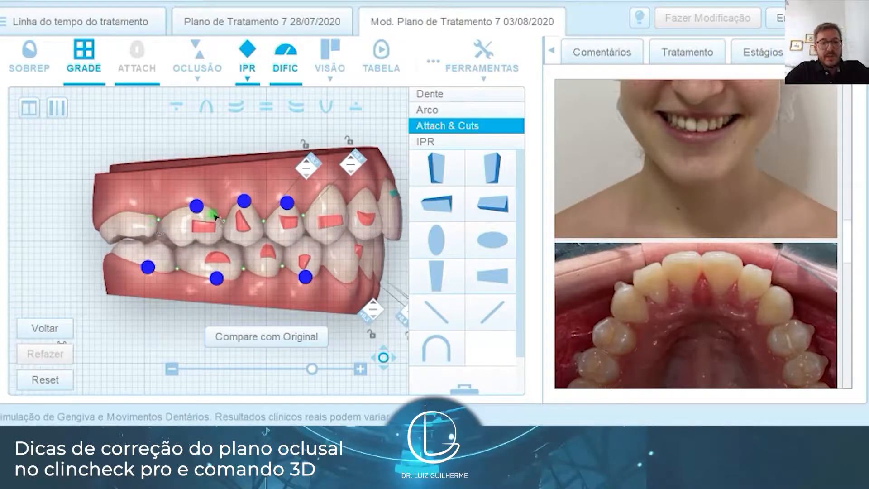
drag(221, 180, 214, 174)
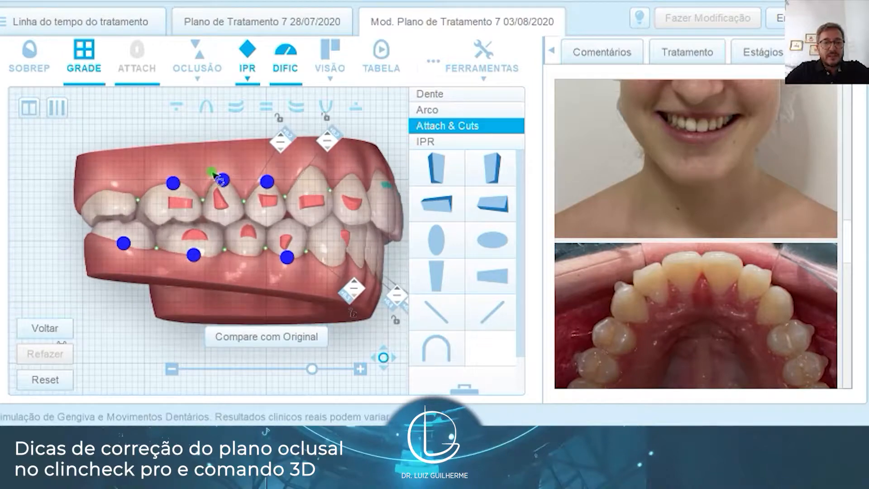
scroll(232, 247, up, 5)
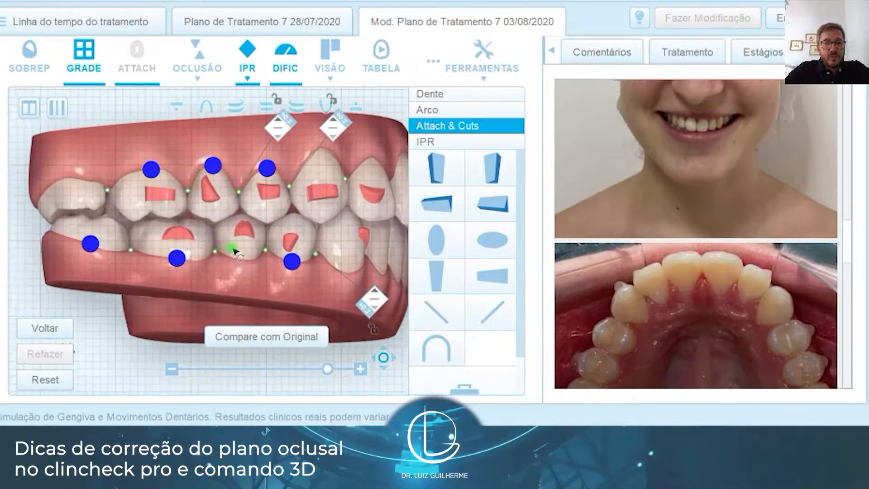
drag(236, 284, 233, 257)
scroll(238, 254, up, 1)
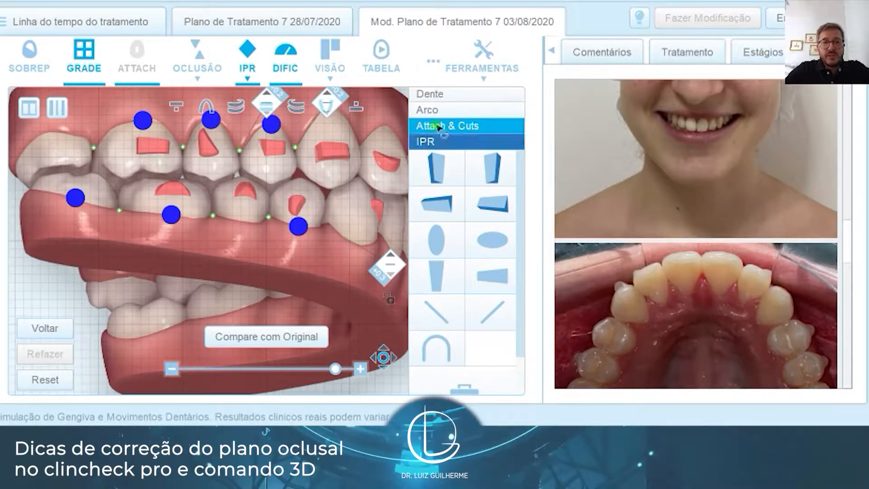
Remove the teal power ridges from both upper central incisors and the upper left lateral incisor
drag(236, 247, 295, 175)
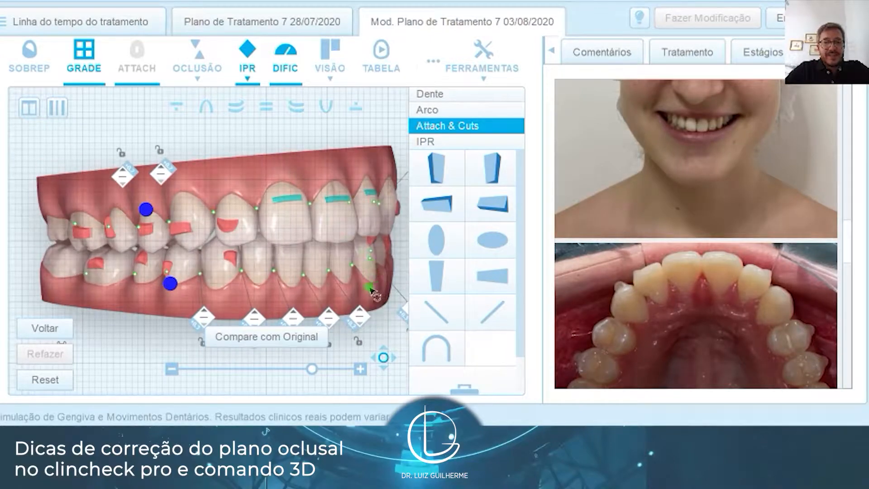
drag(368, 287, 270, 164)
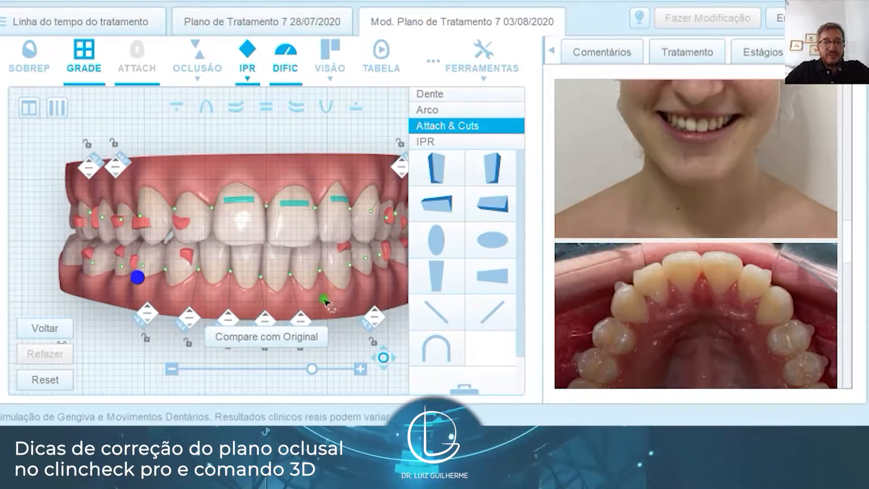
drag(326, 304, 323, 301)
drag(289, 176, 283, 174)
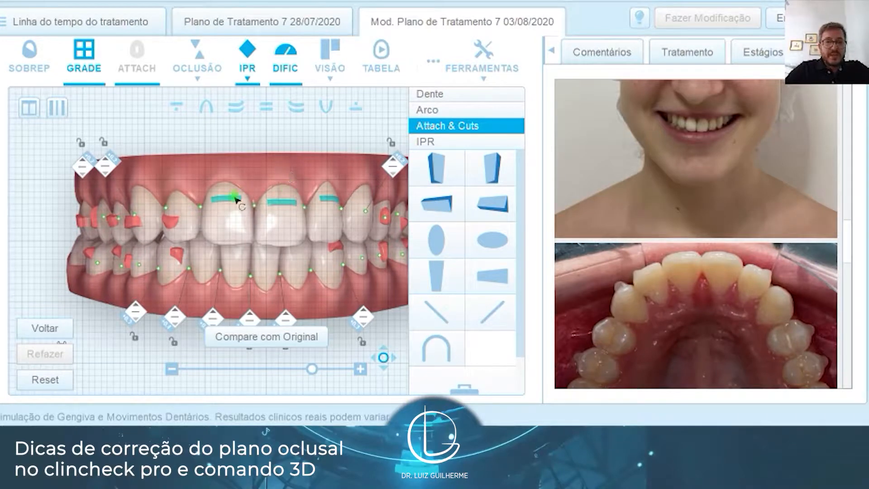
drag(234, 199, 477, 389)
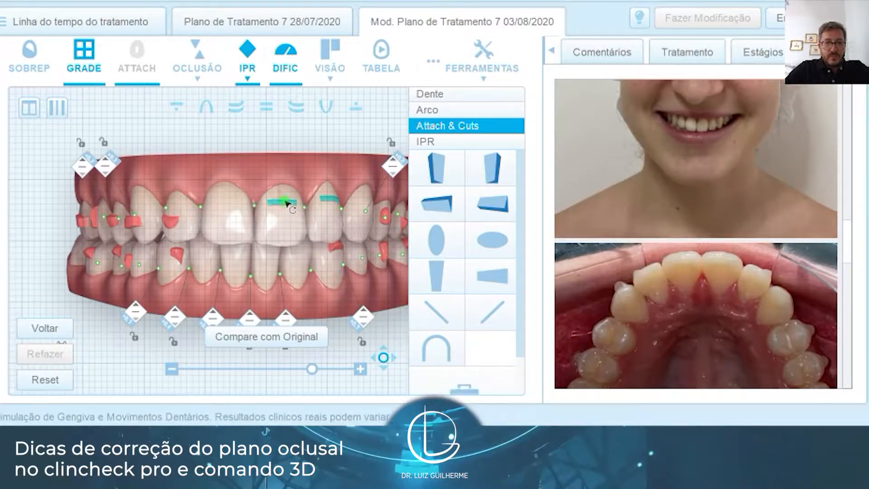
drag(309, 240, 462, 395)
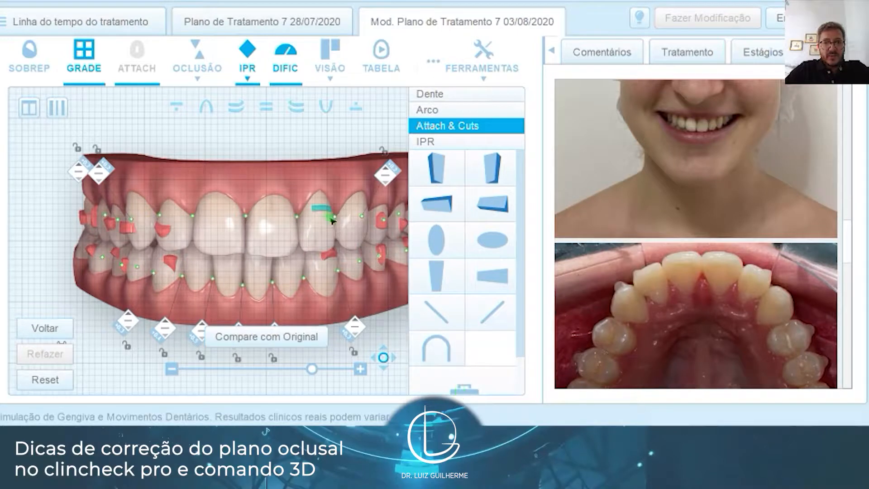
drag(326, 209, 468, 387)
Show the upper arch in occlusal view and set the upper right central incisor's crown torque to 5.3° lingual
scroll(287, 188, down, 2)
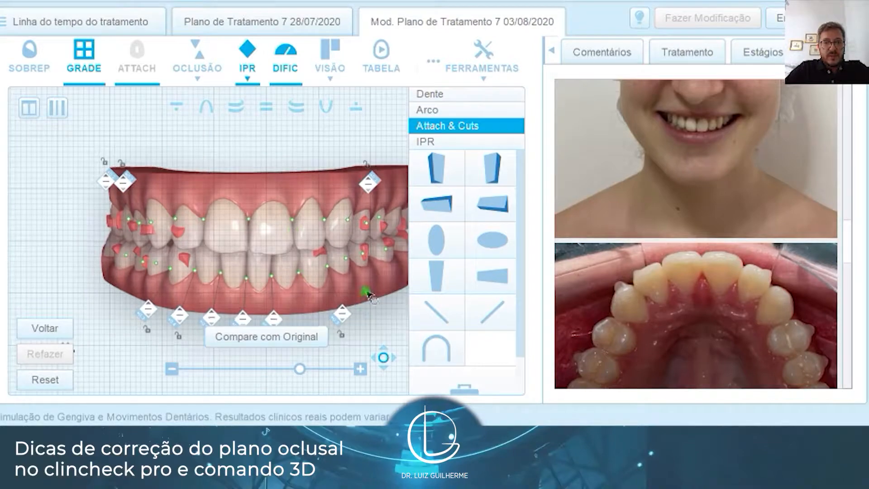
right_drag(364, 296, 194, 178)
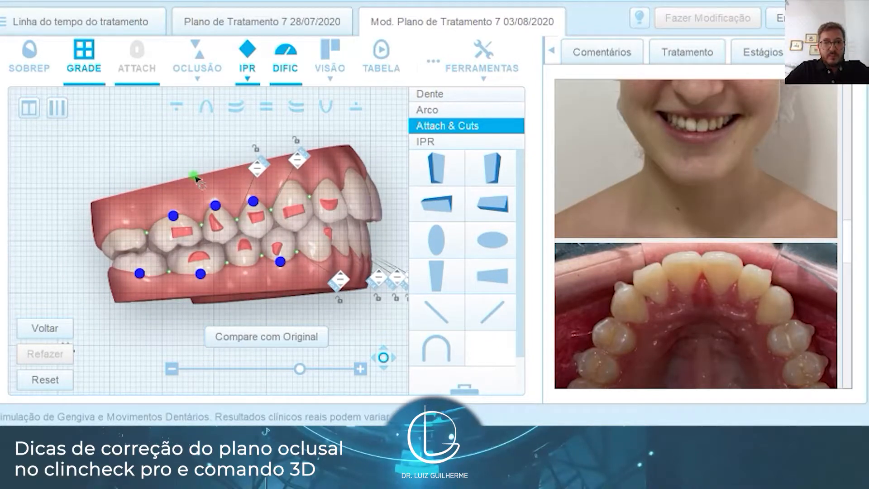
click(208, 107)
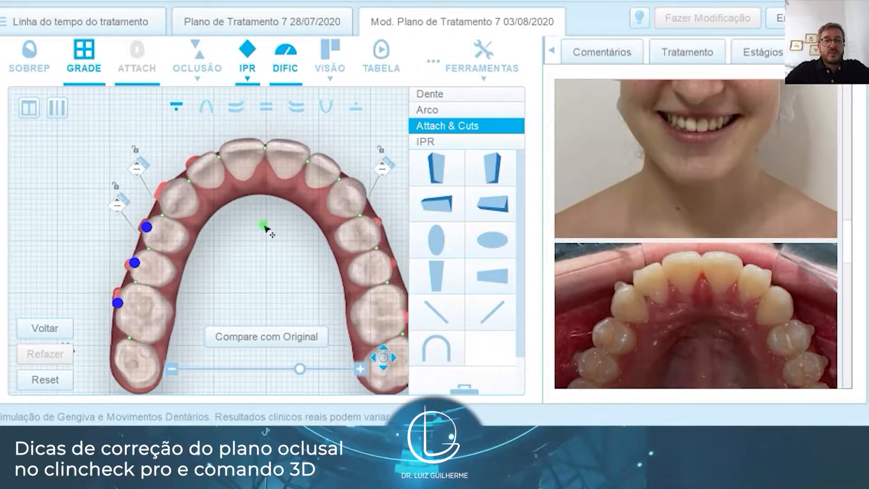
click(442, 94)
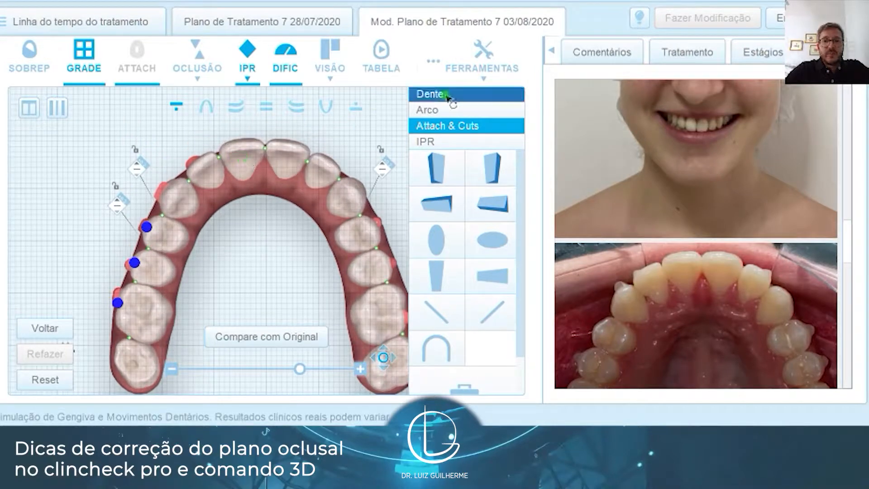
click(240, 161)
scroll(456, 258, down, 5)
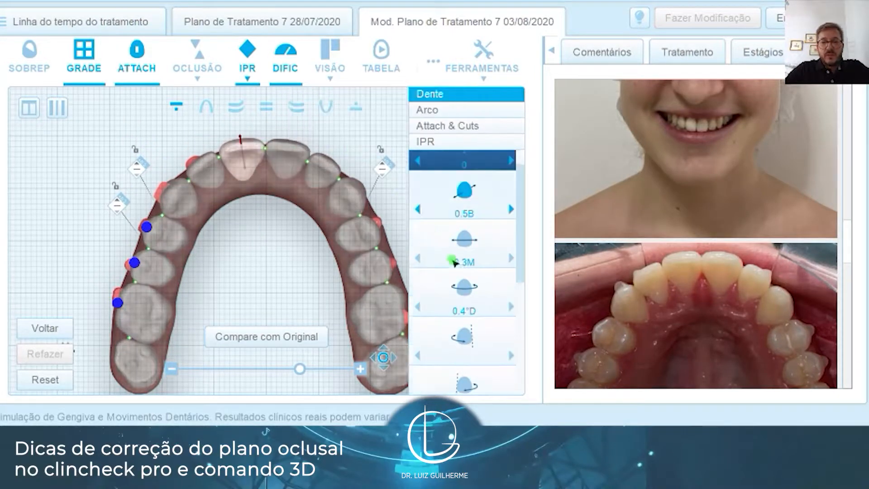
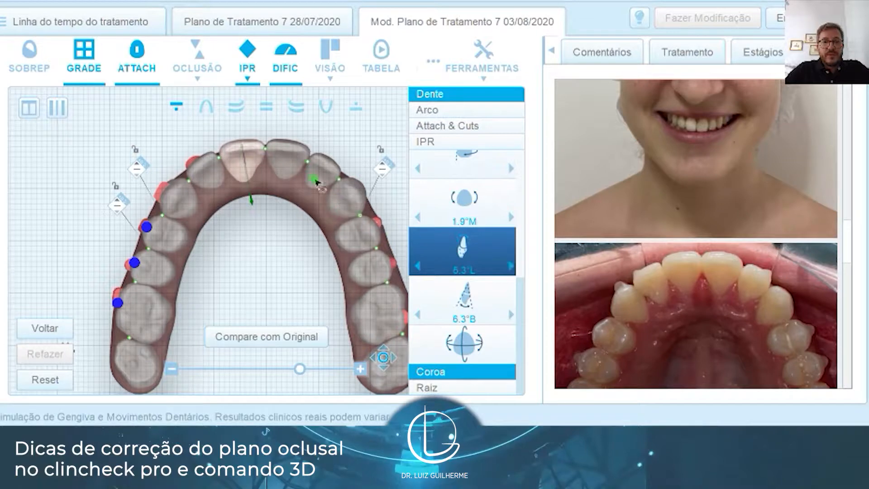
Set lingual crown torque to 7.2° on the upper left central, 6.2° on the upper right lateral and 5.8° on the upper left lateral incisor
click(287, 167)
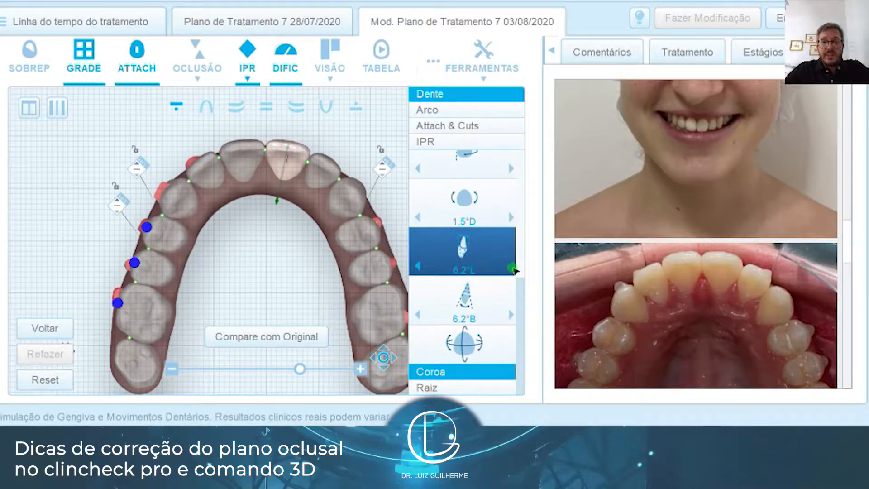
click(511, 268)
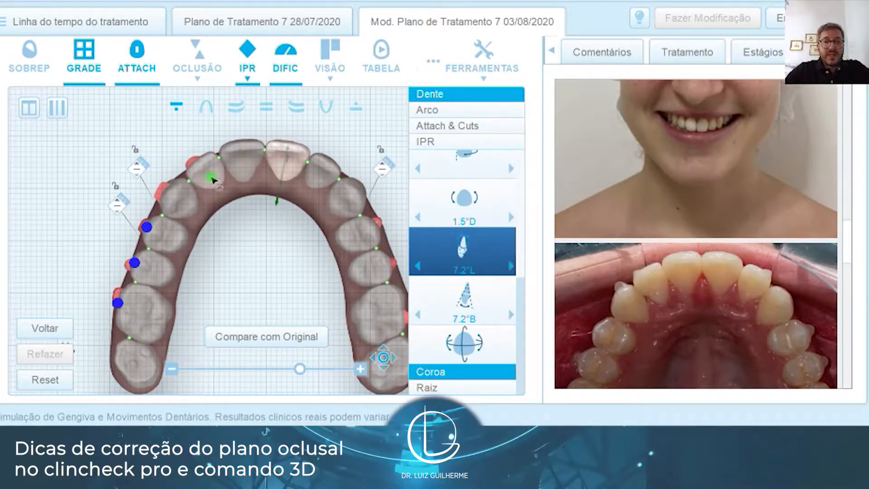
click(212, 179)
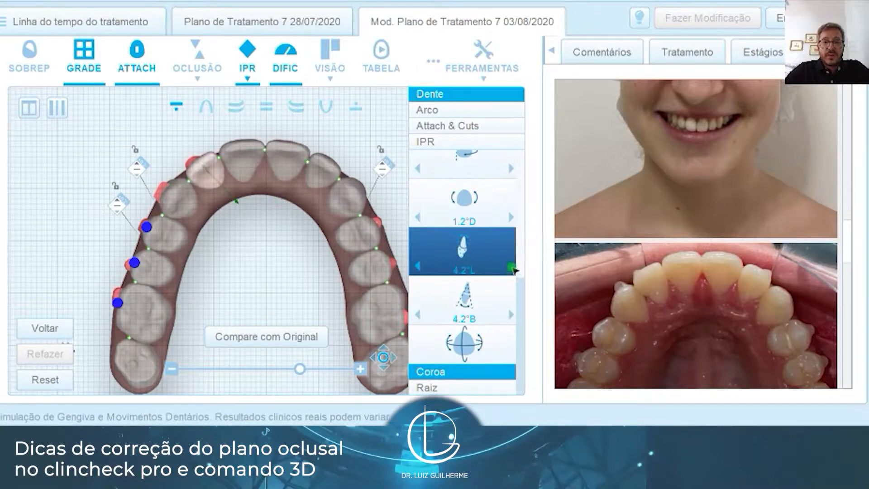
click(512, 269)
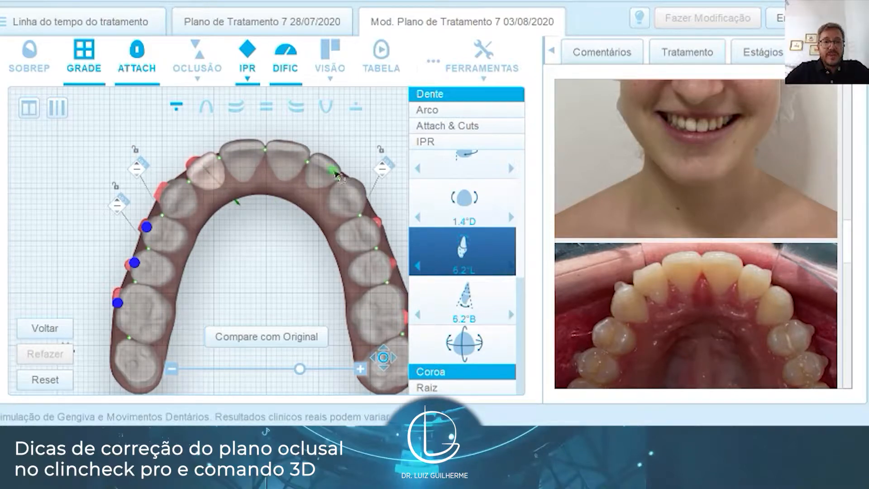
click(331, 173)
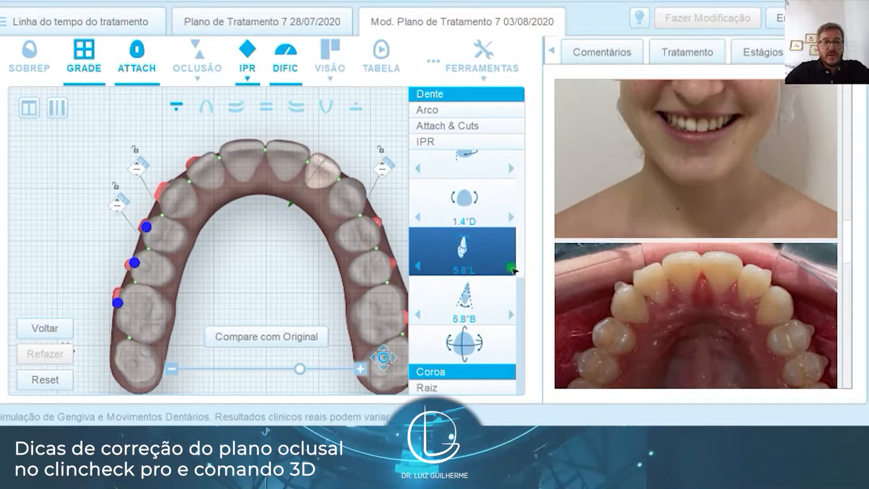
click(240, 262)
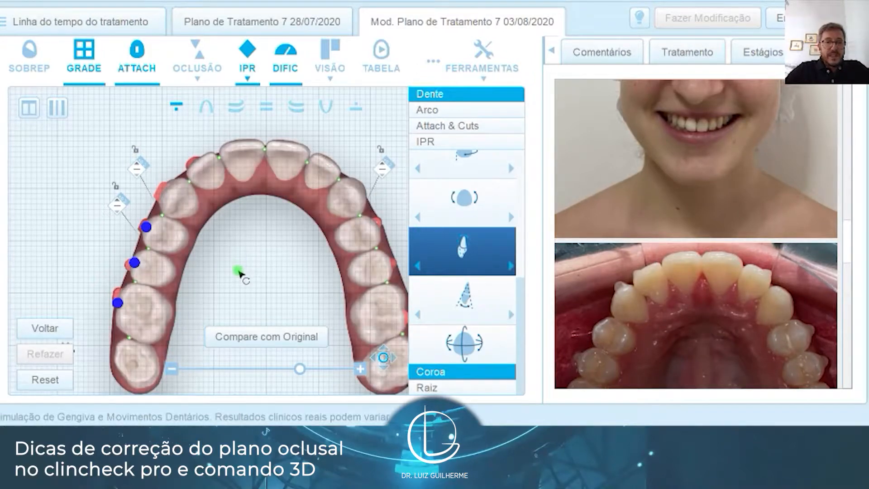
Inspect both arches in occlusion from the front and from the patient's right side
click(266, 107)
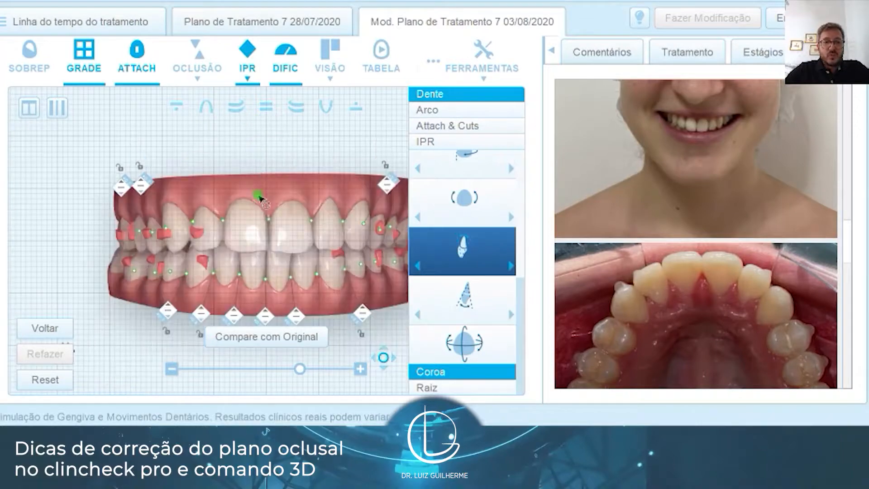
drag(260, 198, 296, 206)
drag(75, 248, 316, 155)
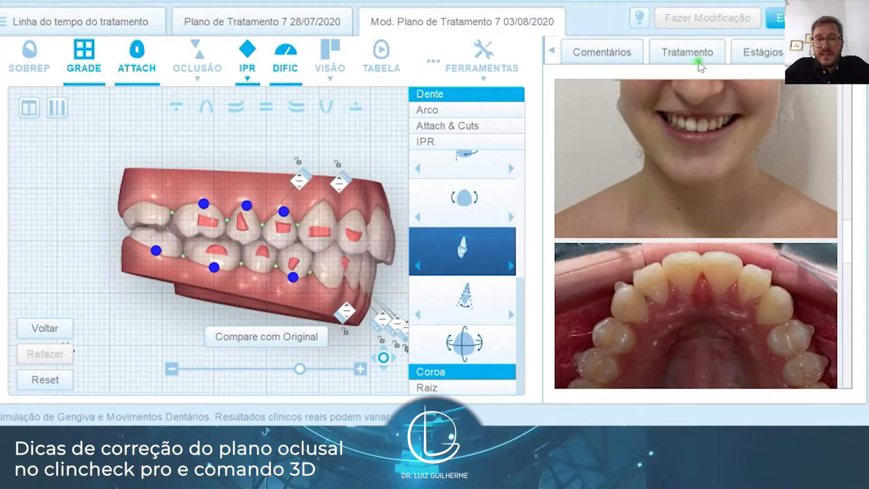
drag(146, 131, 142, 151)
drag(391, 274, 394, 268)
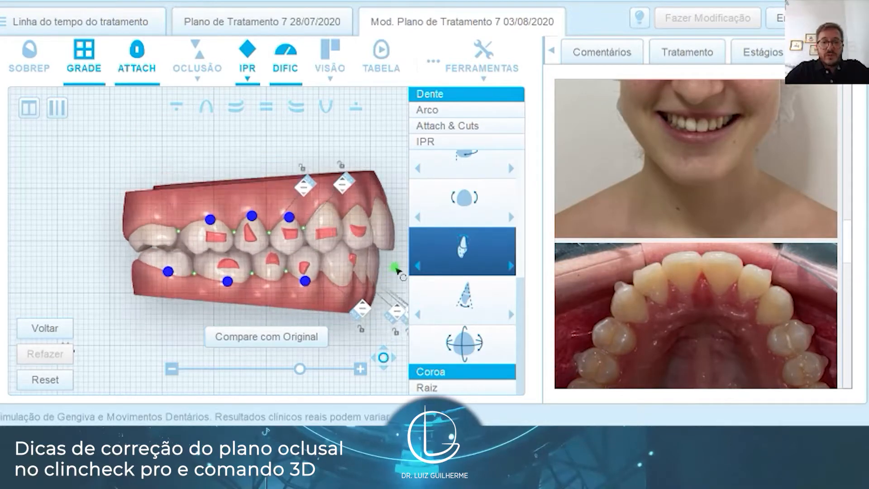
right_drag(393, 249, 352, 250)
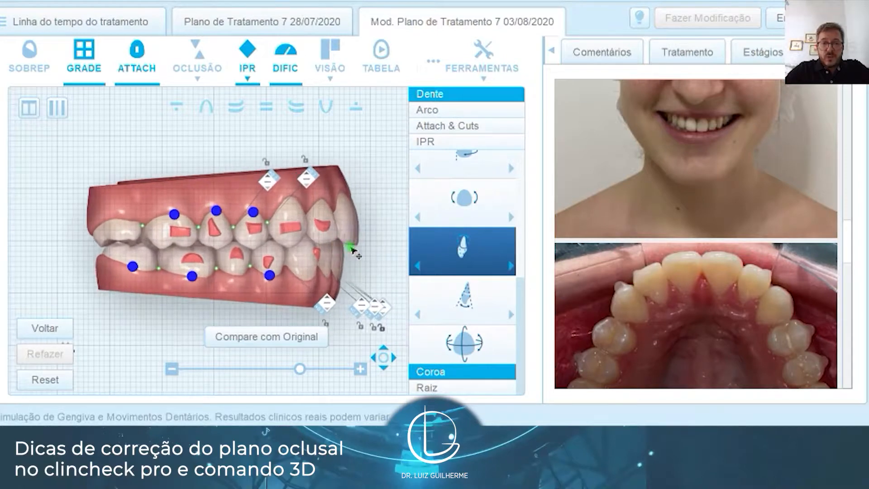
Write the technician comment "Fazer todo o tratamento em 14 estágios de movimento"
click(598, 55)
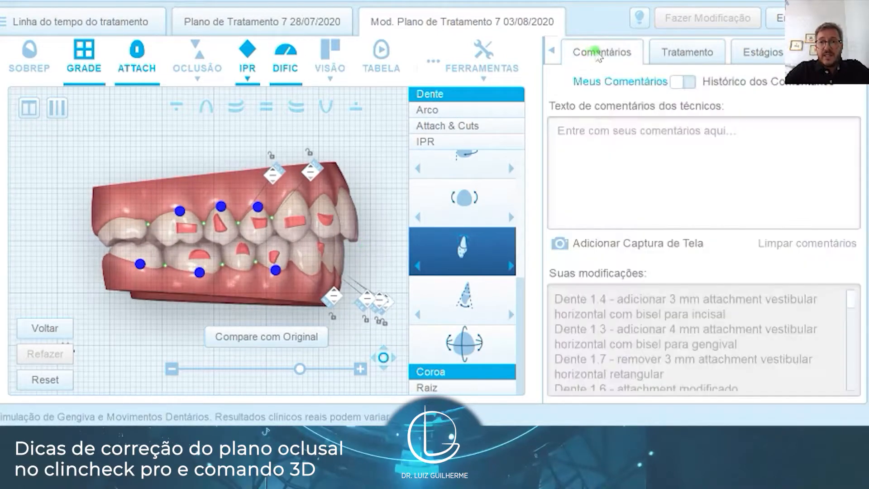
click(605, 132)
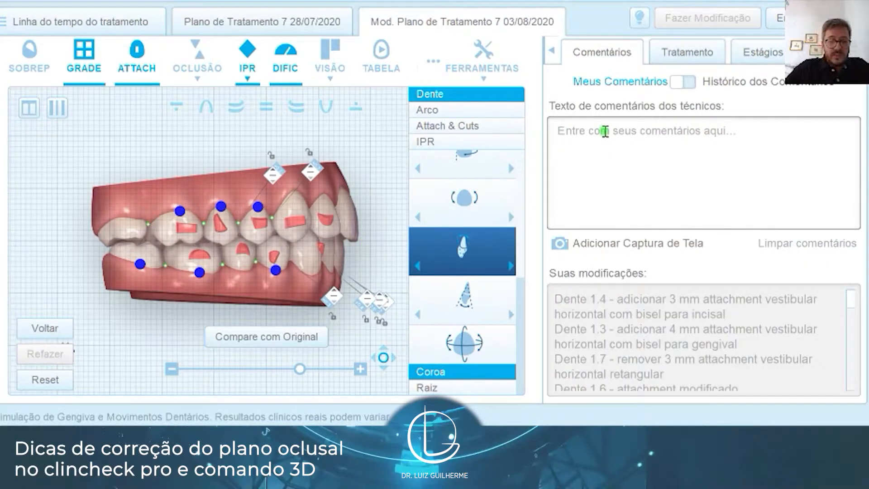
text(Fazer todo o t)
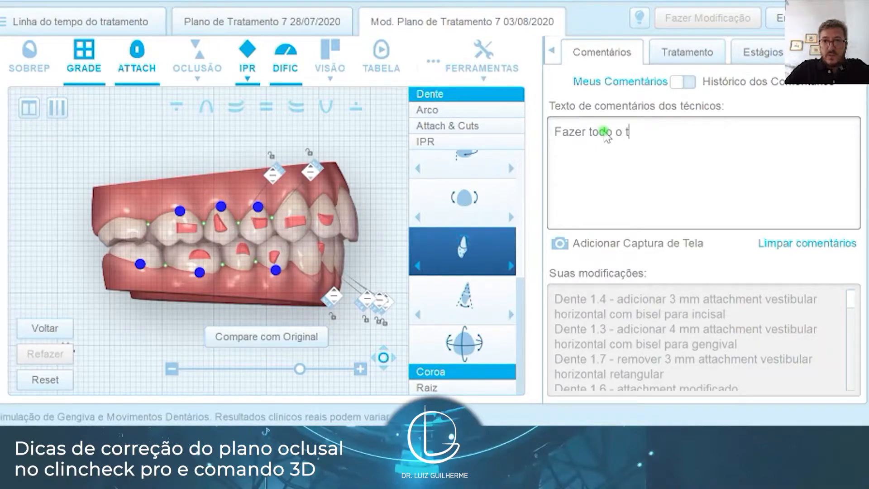
text(rata)
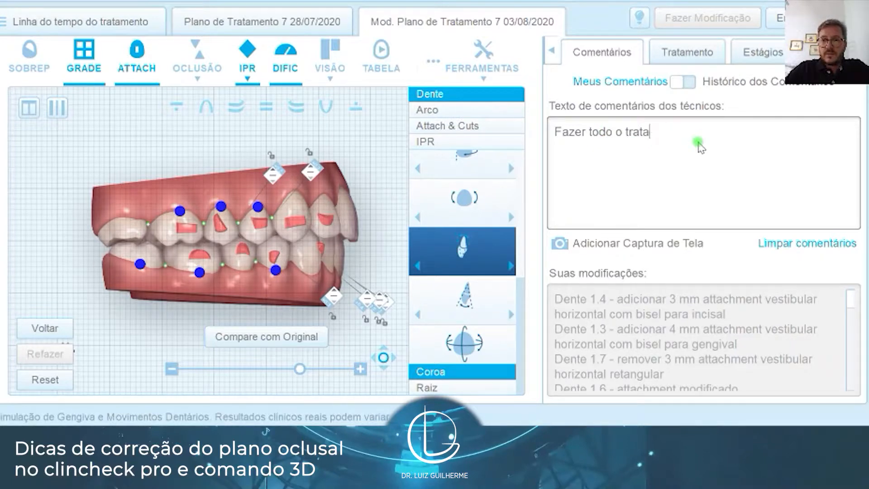
text(entoento em 14)
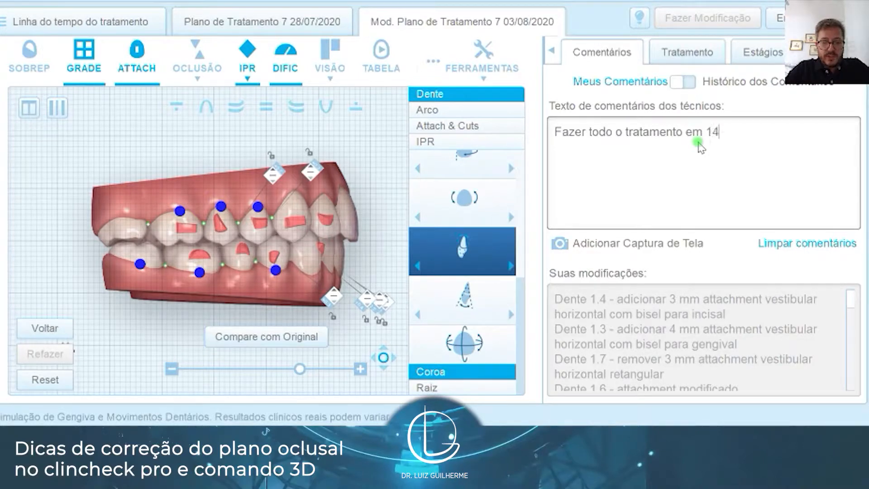
text( está)
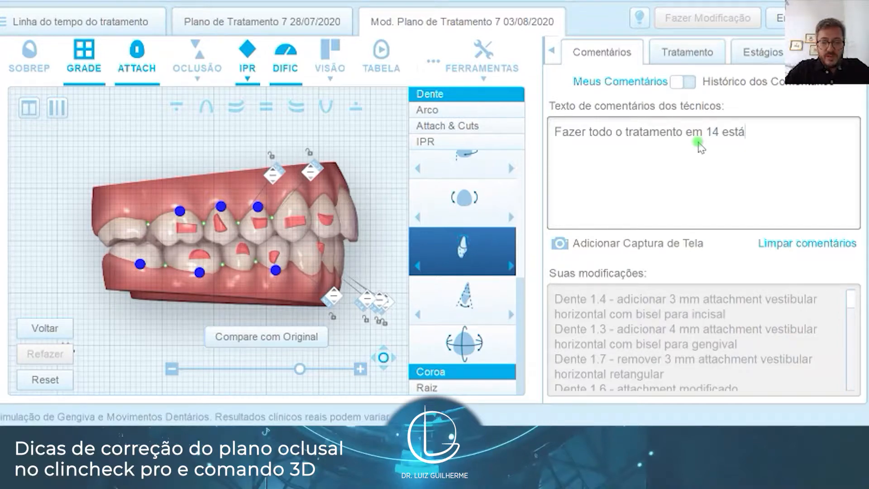
text(gios de movimento)
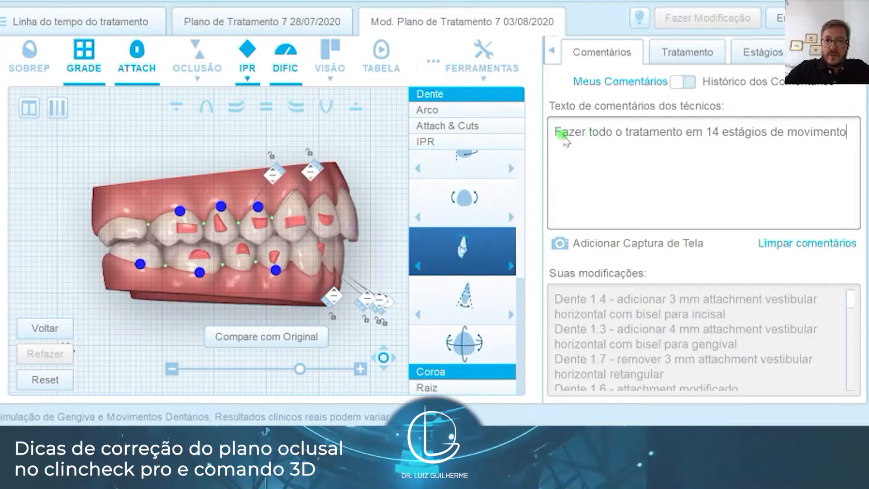
Prefix the first comment with a dash and start a second comment line reading "- no estágio 14"
click(563, 136)
text(- no ali)
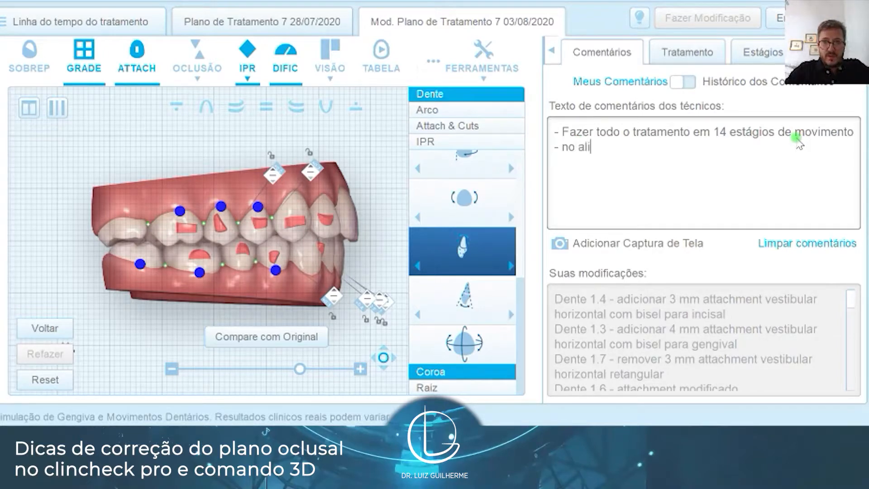
text(nhaor)
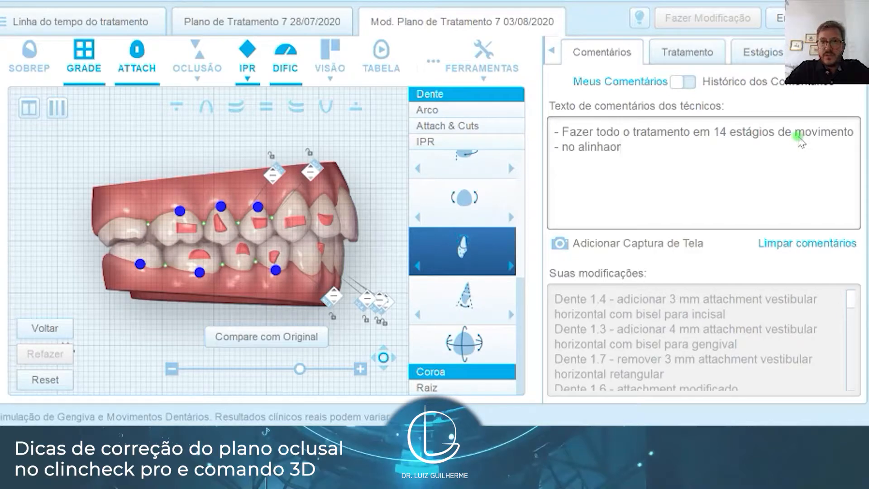
key(BackSpace)
key(BackSpace)
key(BackSpace)
key(BackSpace)
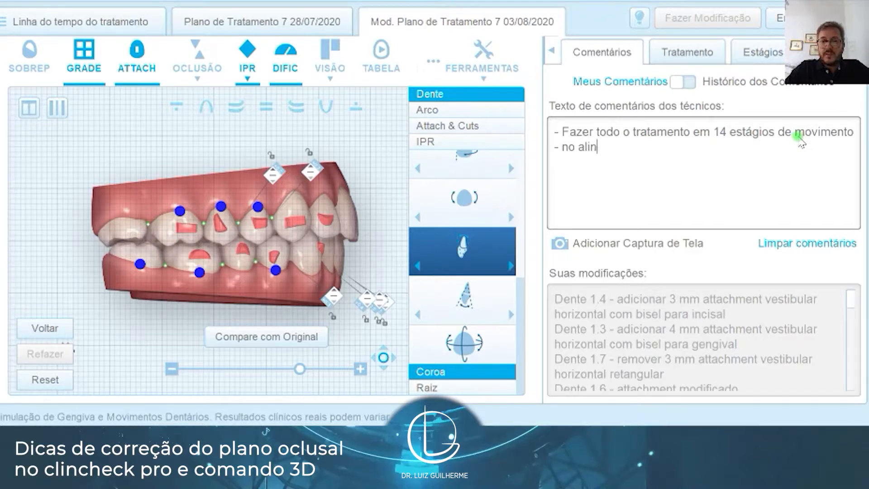
key(BackSpace)
key(BackSpace)
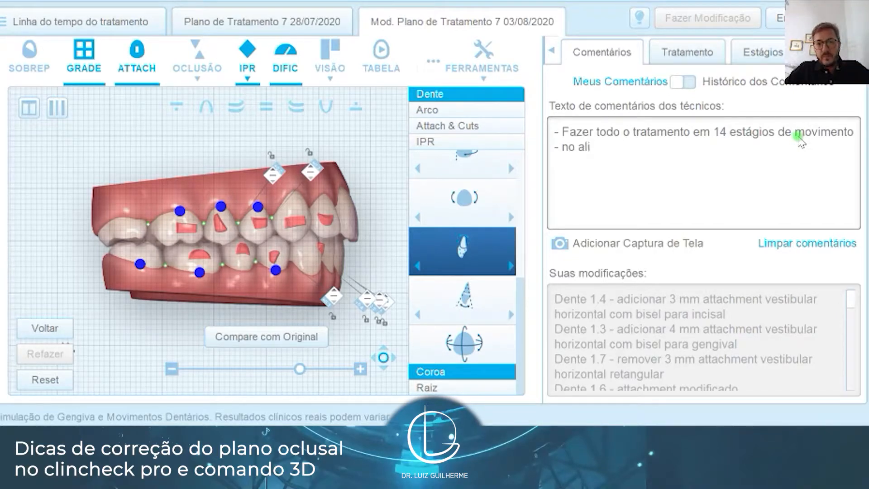
key(BackSpace)
key(BackSpace)
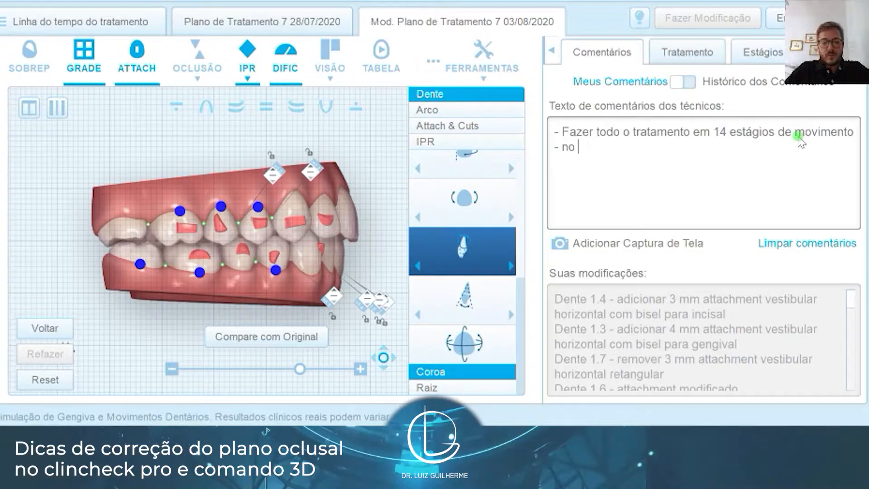
text(está)
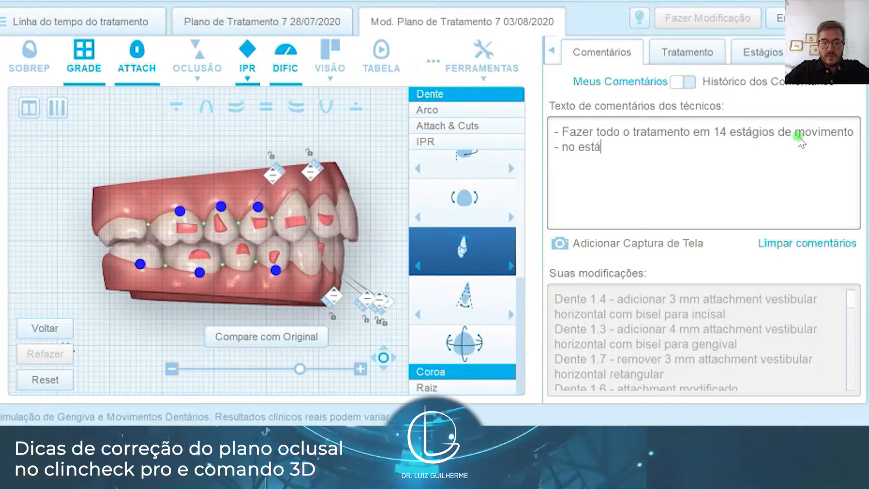
text(gio 14)
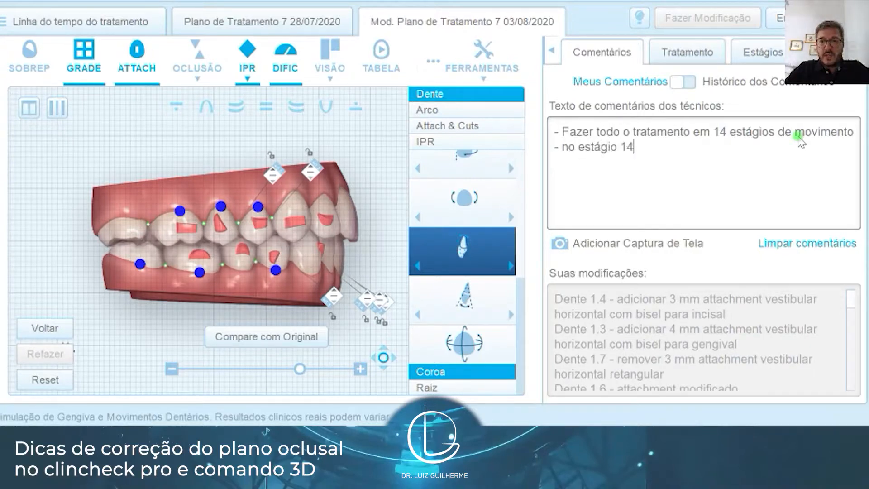
text( colo)
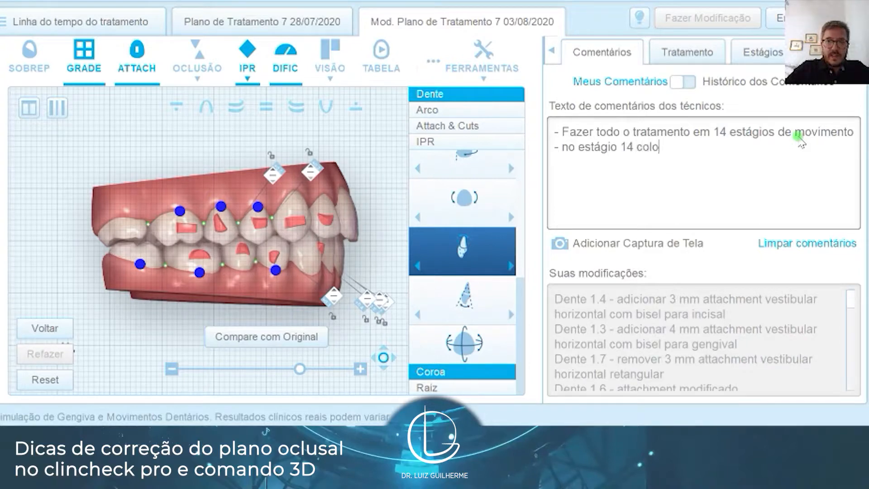
text(var)
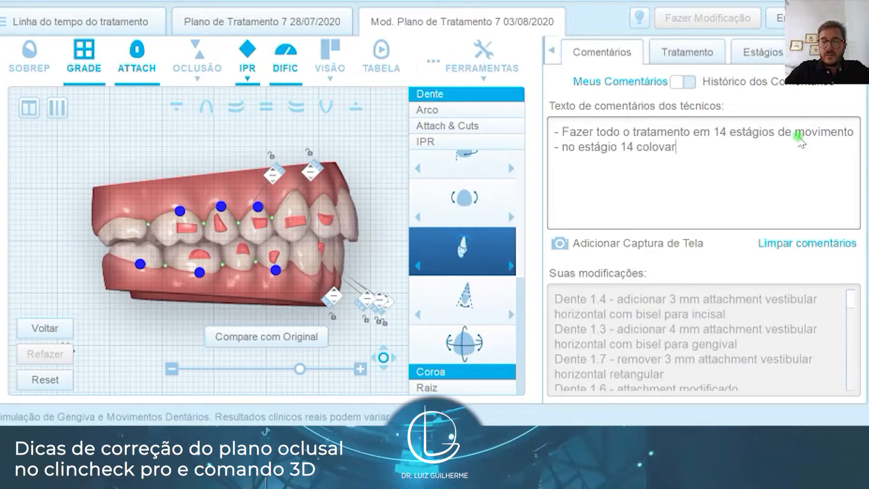
key(BackSpace)
key(BackSpace)
key(BackSpace)
key(BackSpace)
key(BackSpace)
key(BackSpace)
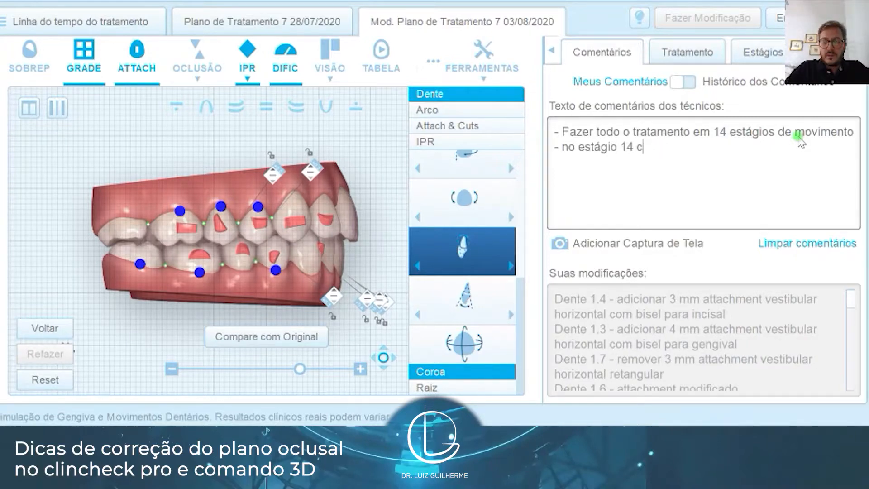
key(BackSpace)
Continue the second comment line with "trocar os atts dos dentes", leaving a space after "14"
text(tro)
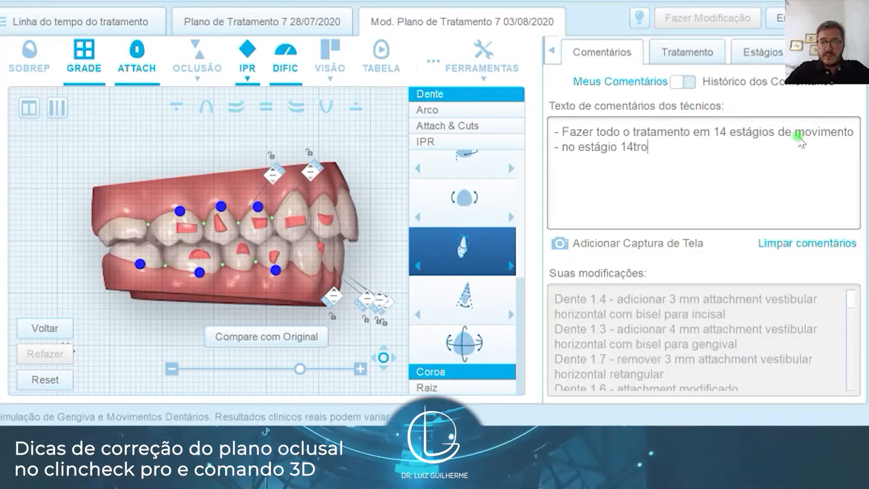
text(car os atts)
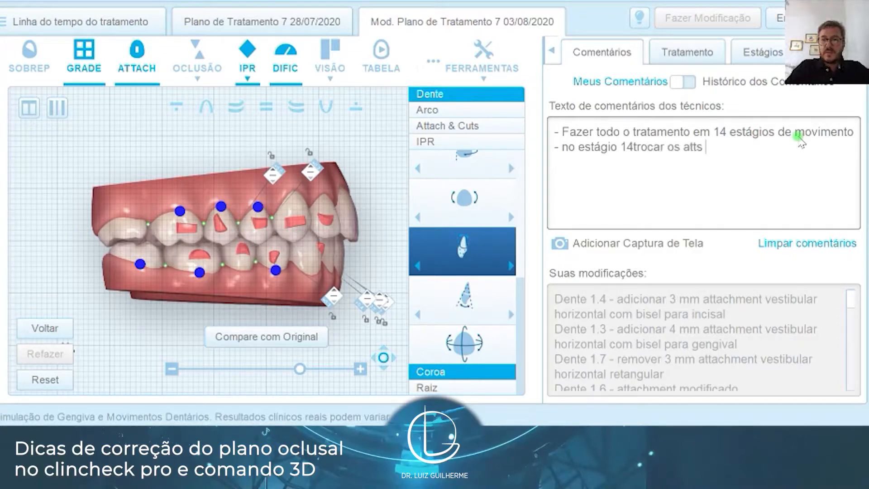
click(633, 148)
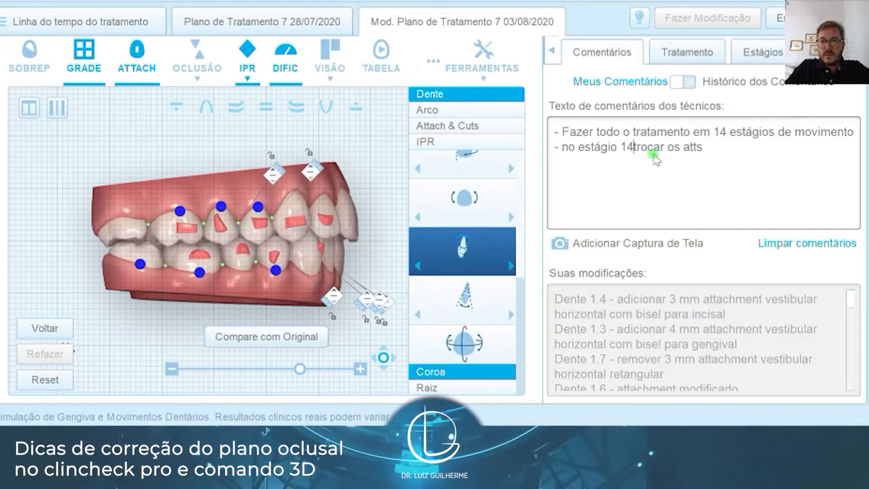
click(735, 151)
text(d)
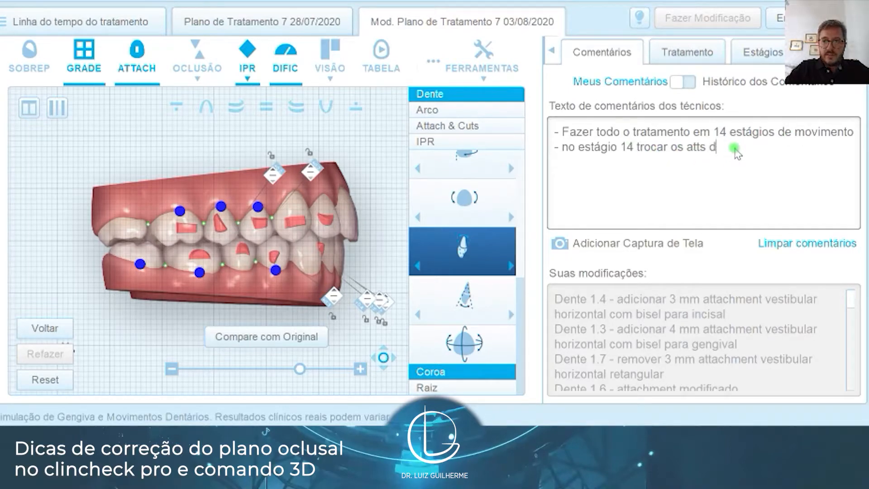
text(os dentes 1)
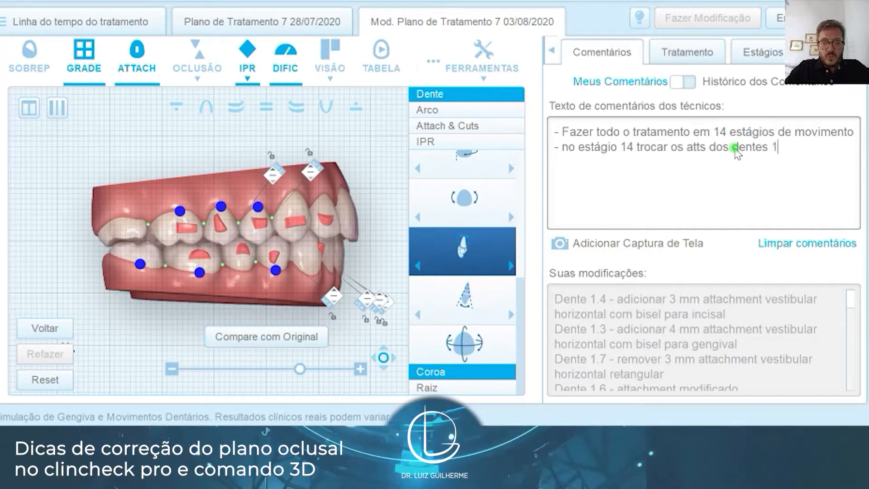
Complete the tooth list after "dentes" in the second comment line so it reads "1.4,1.5, 1.6, 4.6,2.4 e 4.5"
text(.4,)
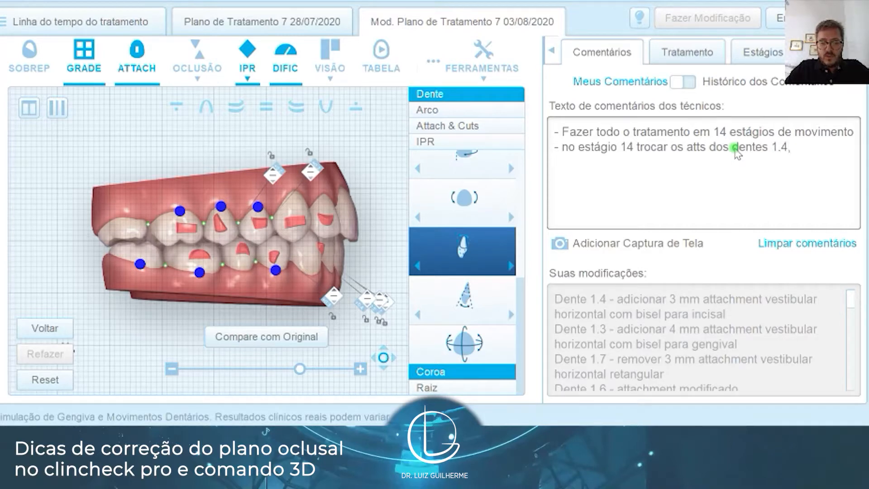
text(1.5,)
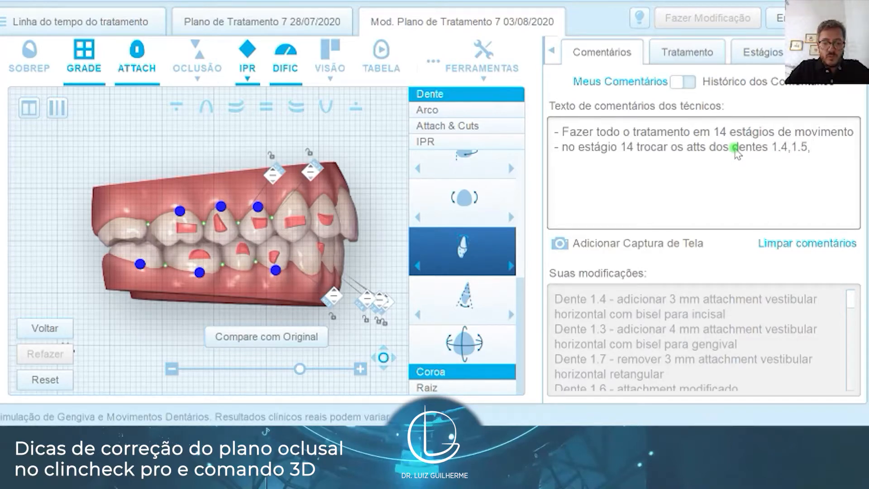
text( 1.6)
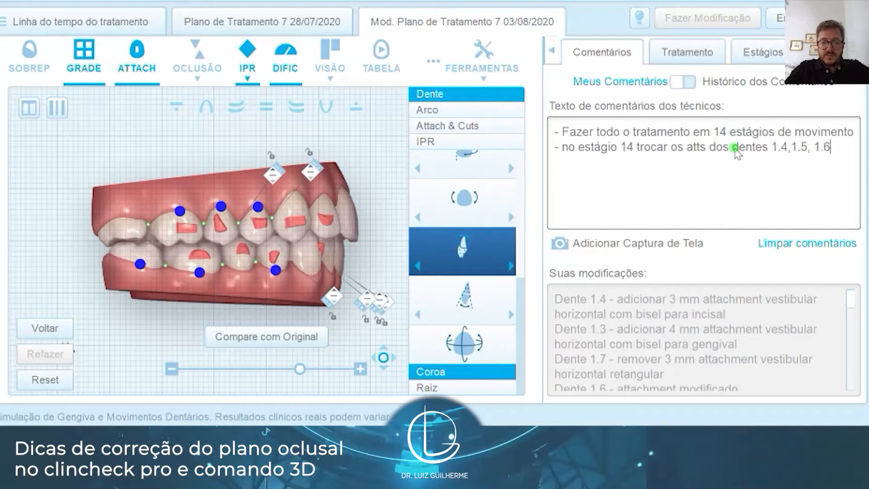
text(, 2)
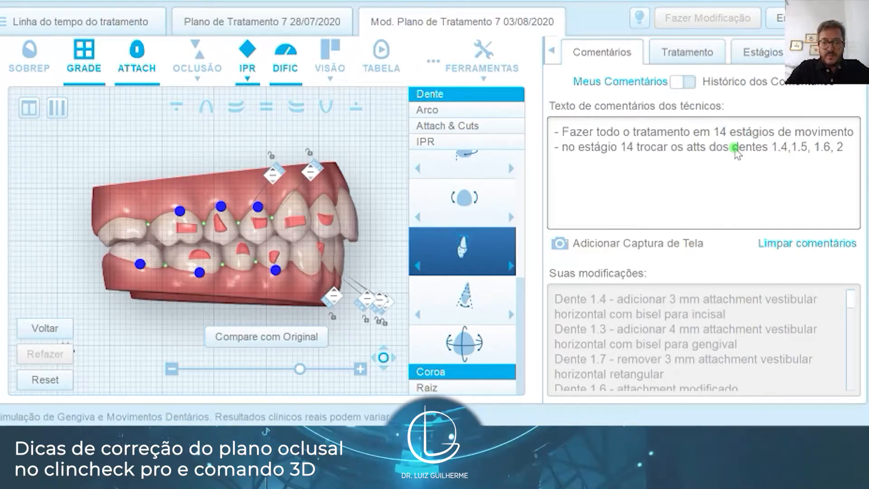
key(BackSpace)
text(4.6)
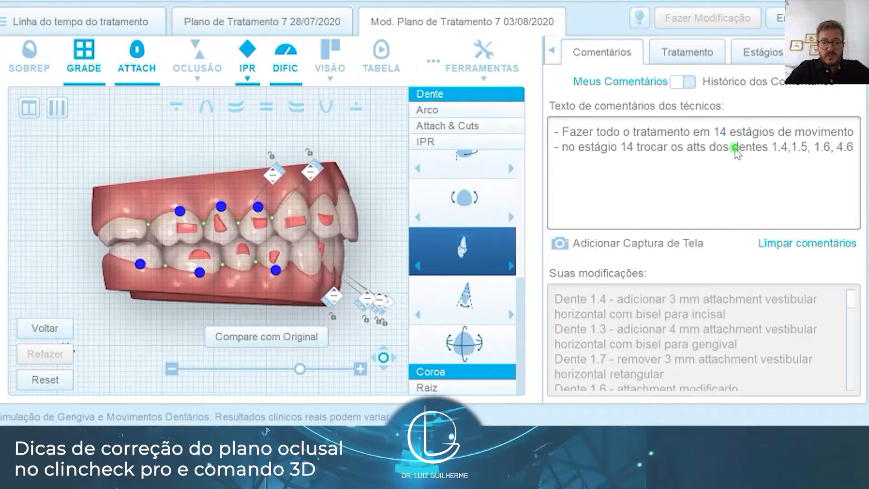
text(,2.4, e)
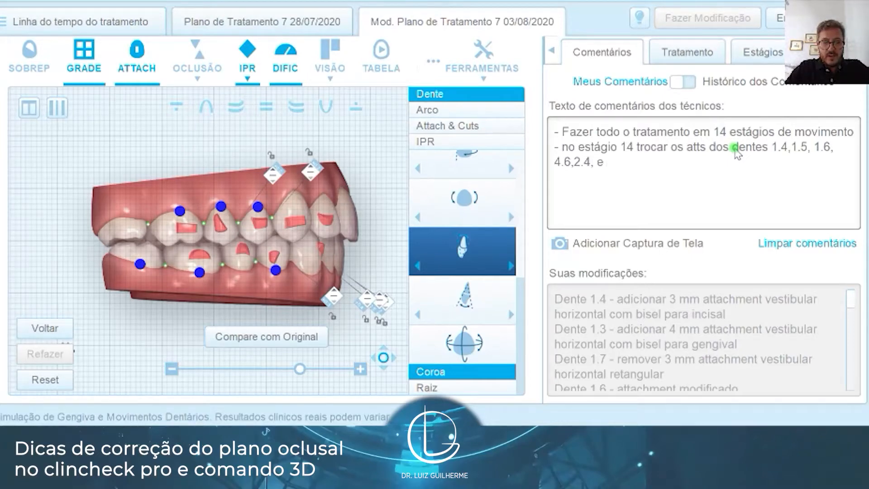
text( 4.5)
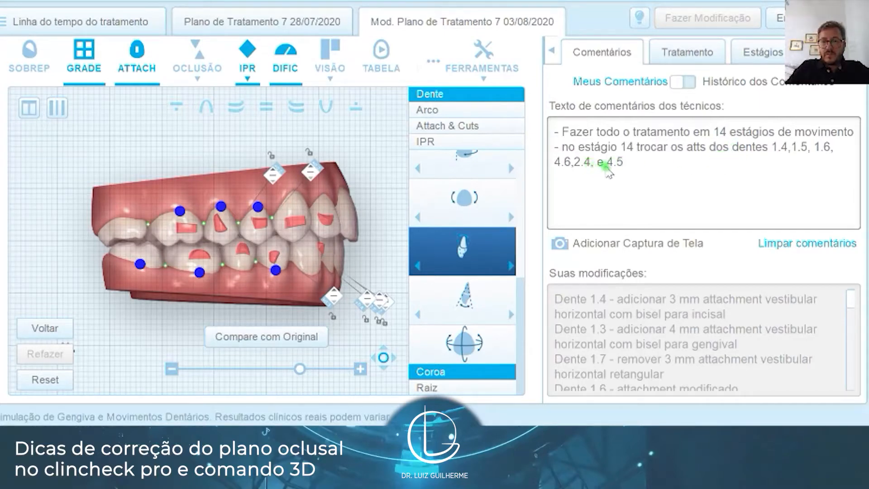
key(BackSpace)
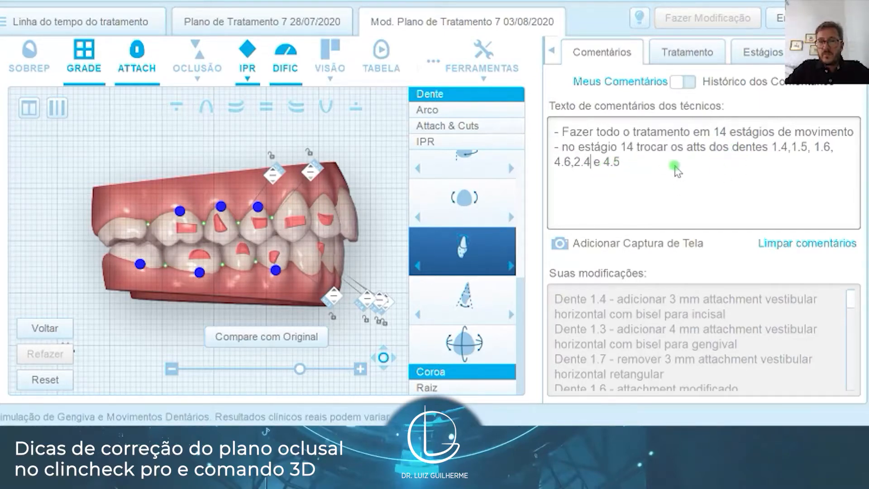
Continue the second comment line after the tooth list with "por recortes"
text(p)
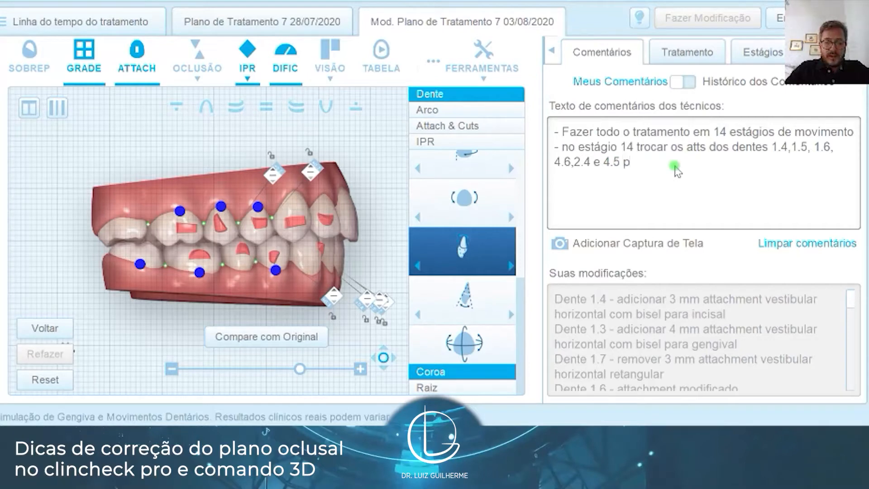
text(or recor)
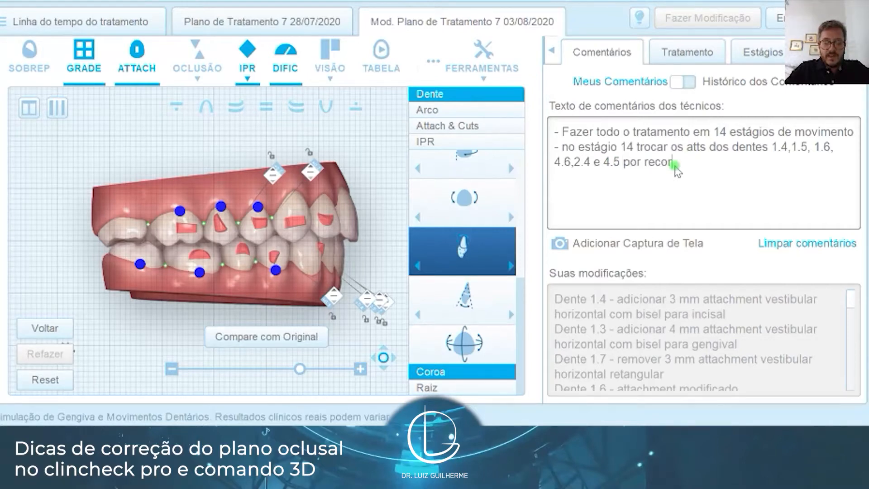
text(tes de bo)
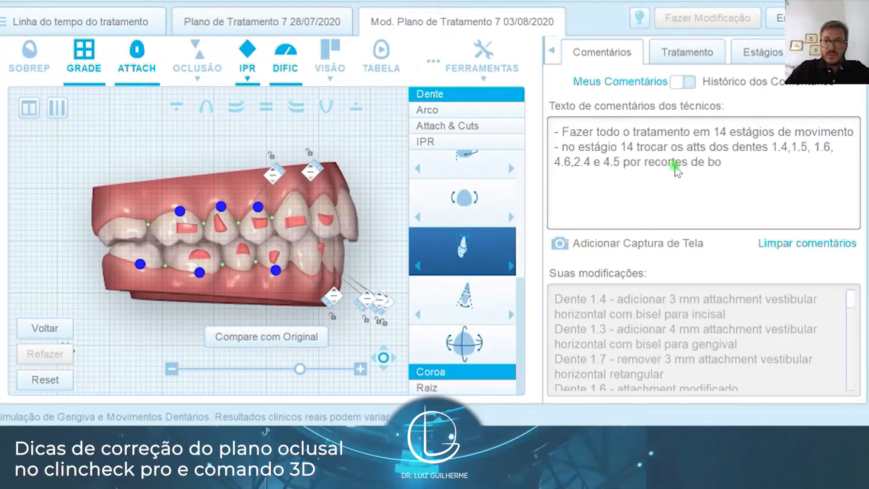
key(BackSpace)
key(BackSpace)
key(BackSpace)
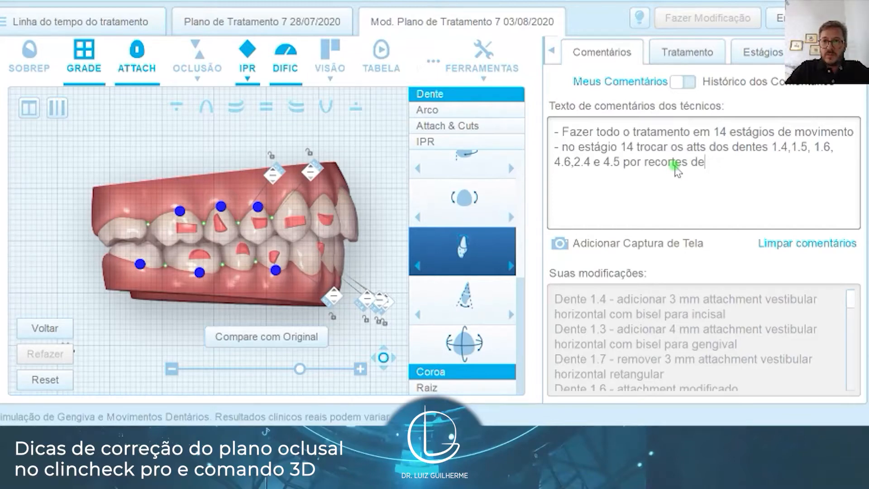
key(BackSpace)
key(BackSpace)
key(BackSpace)
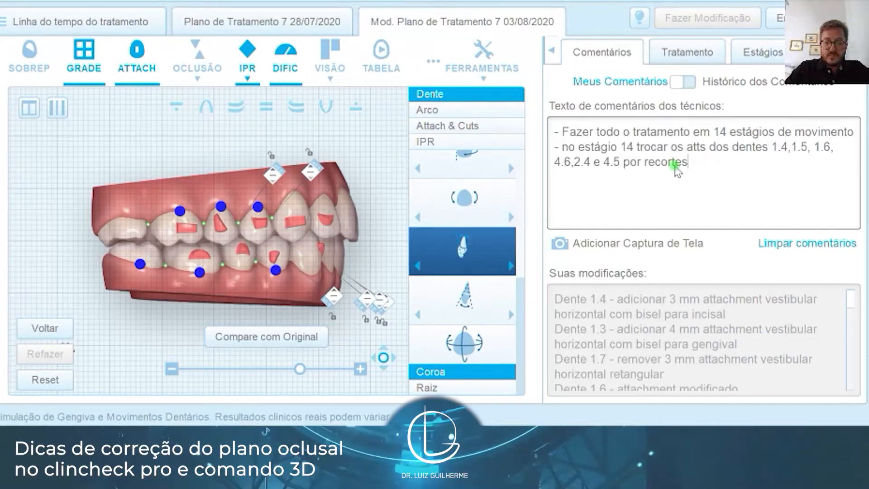
Finish the second comment line with "para botões" after "por recortes"
text(para)
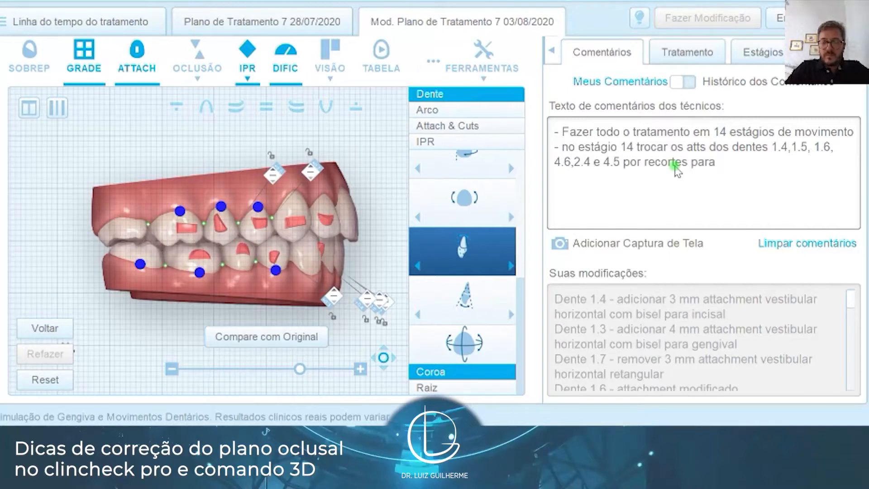
text( bot)
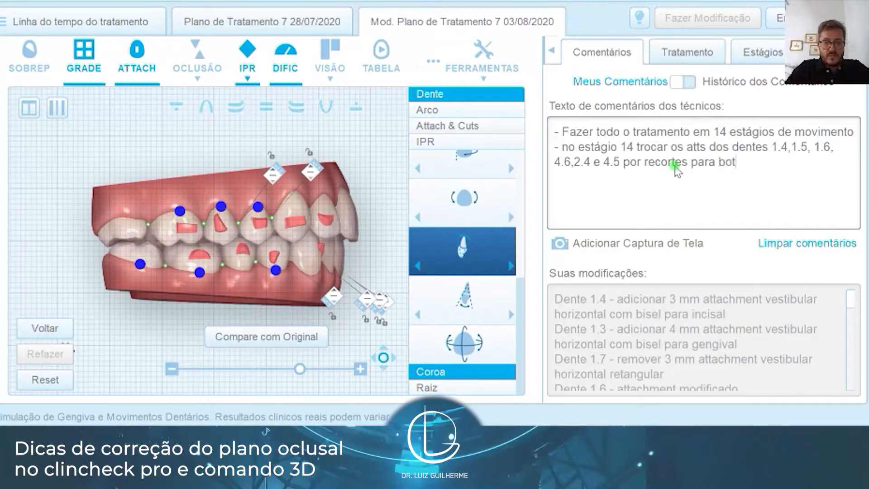
text(õs)
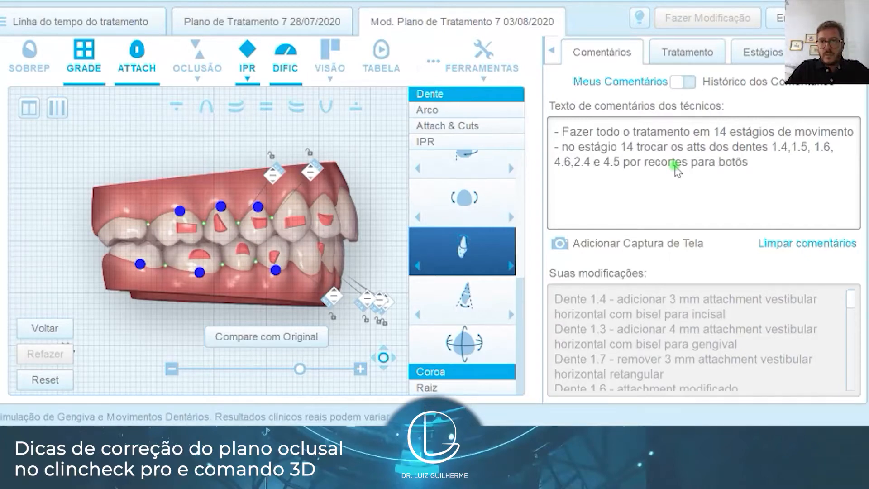
key(BackSpace)
text(es)
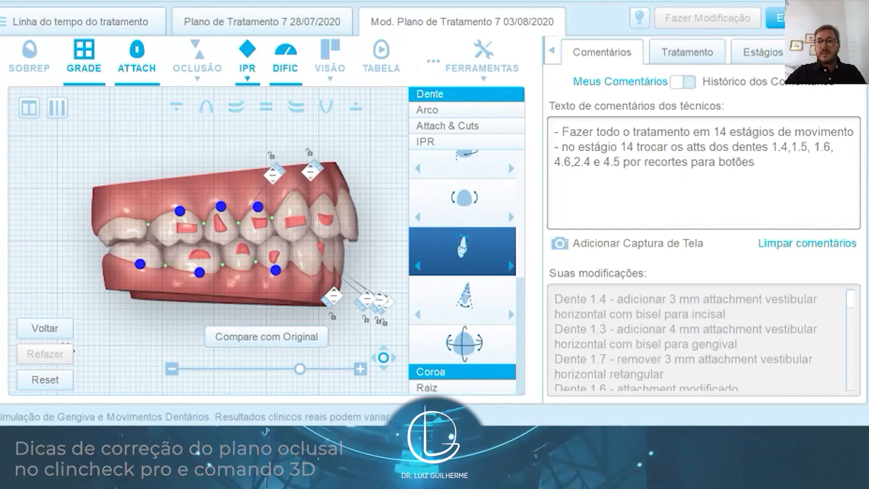
click(775, 18)
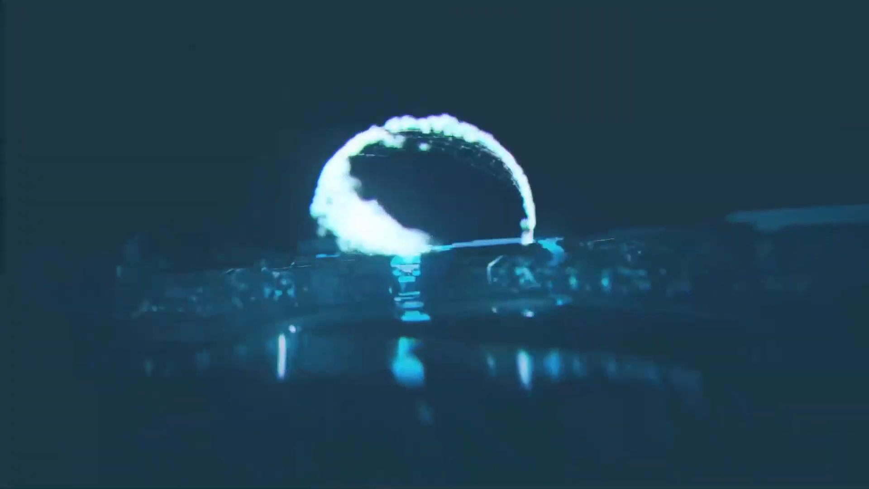